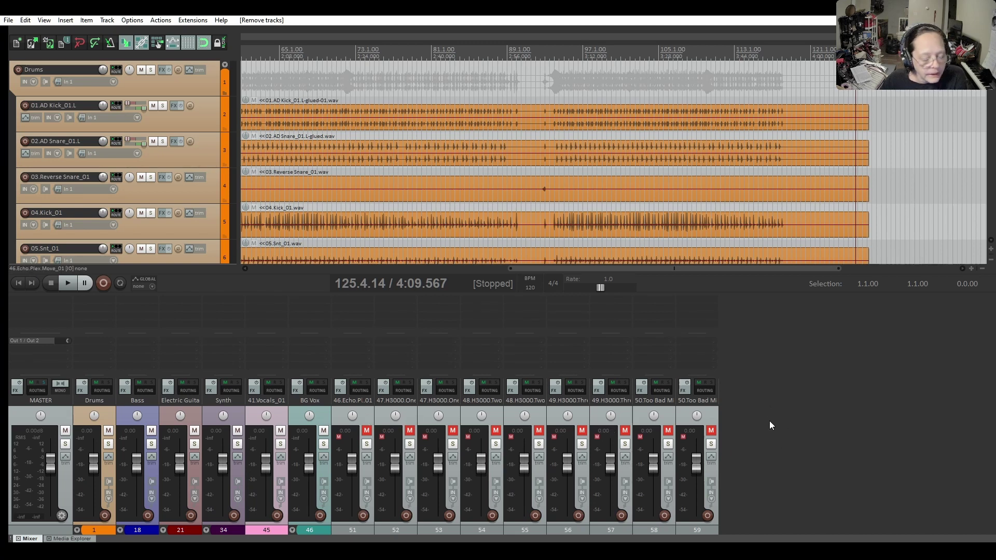
# Add a new track directly above 46.Echo.Plex.Move_01 and make it the folder parent of the tracks below it
pyautogui.doubleClick(758, 411)
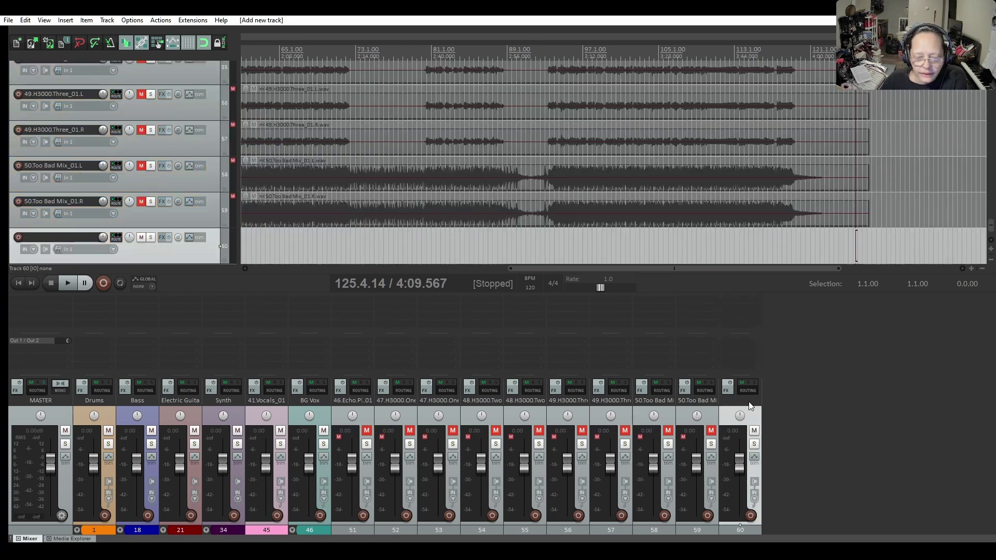
pyautogui.moveTo(749, 406); pyautogui.dragTo(333, 403)
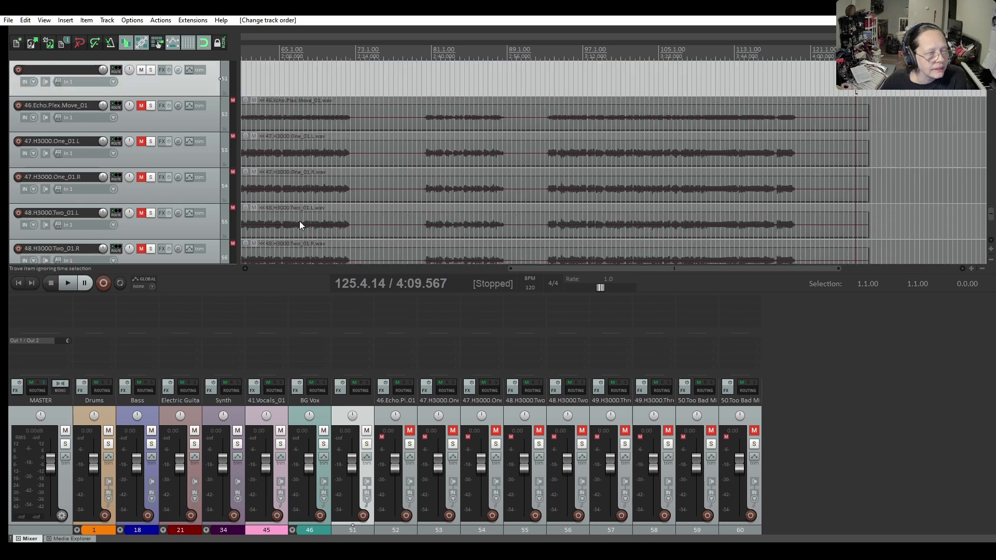
pyautogui.click(222, 93)
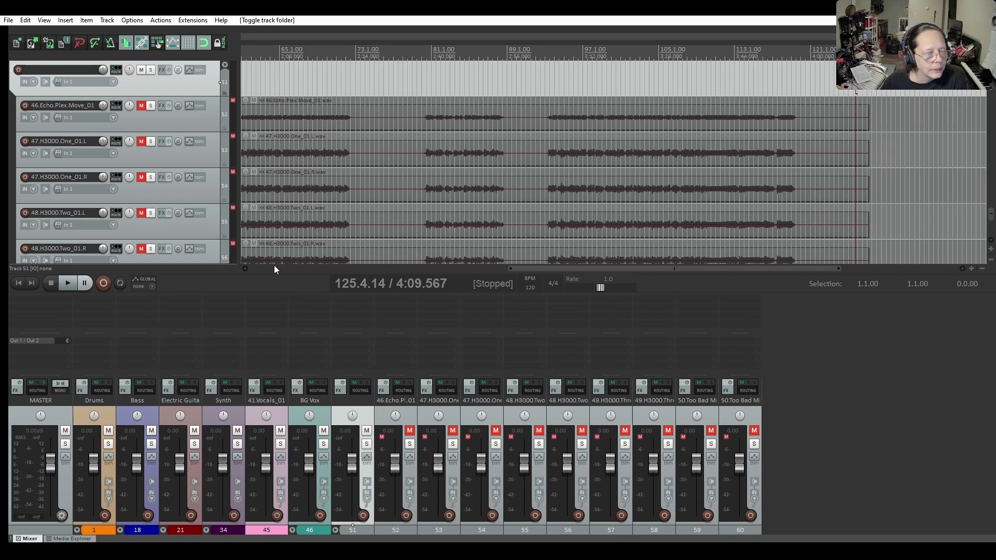
# Mute the new unnamed folder track and unmute all its child tracks, from 46.Echo.Plex.Move_01 through 50.Too Bad Mix_01.R
pyautogui.click(142, 72)
pyautogui.click(141, 105)
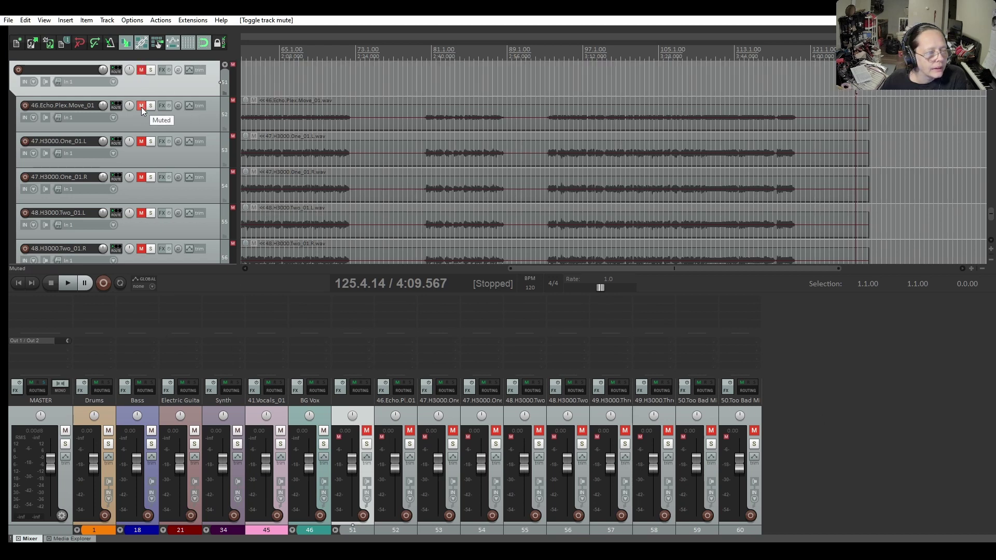
pyautogui.click(141, 141)
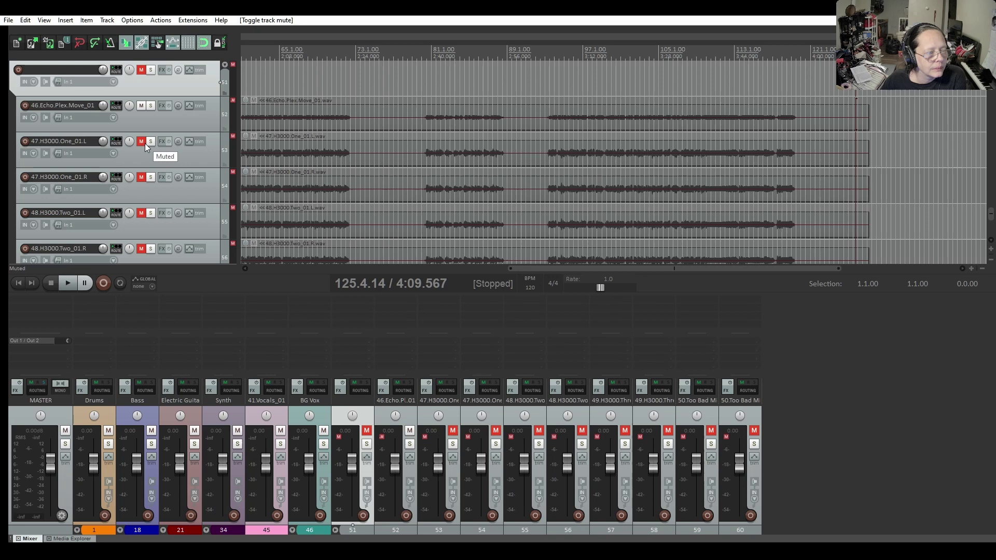
pyautogui.click(141, 177)
pyautogui.click(141, 213)
pyautogui.click(141, 248)
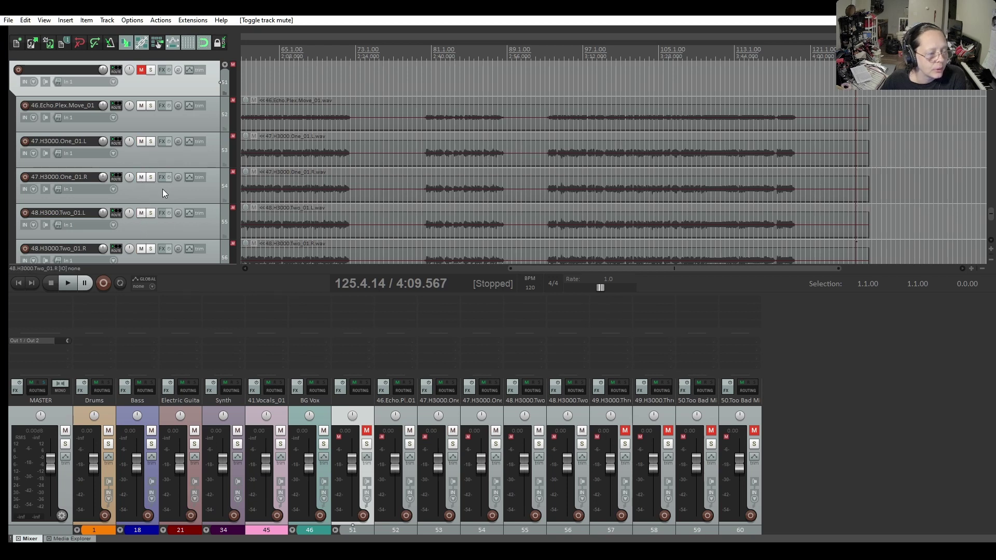
pyautogui.scroll(-4, 142, 244)
pyautogui.click(141, 141)
pyautogui.click(141, 177)
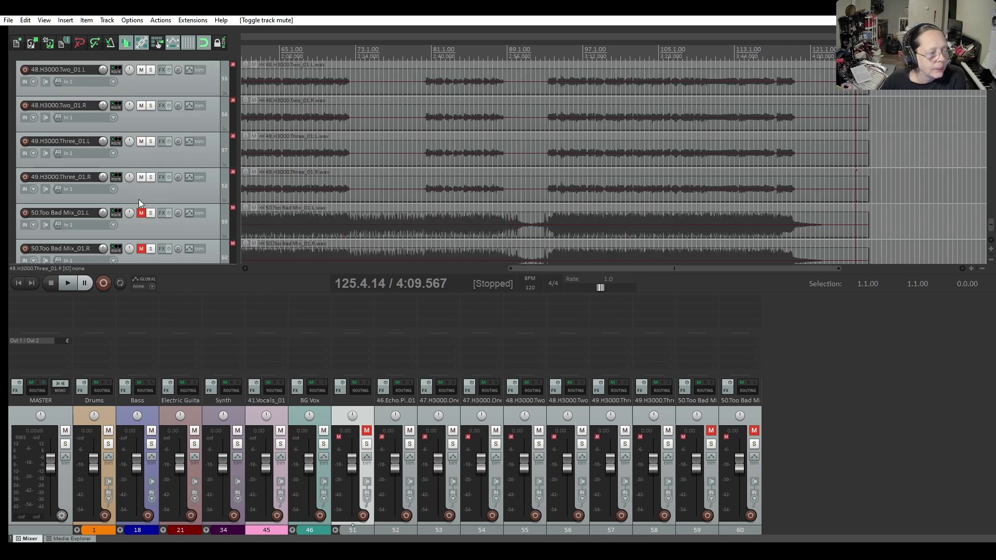
pyautogui.click(141, 213)
pyautogui.click(141, 248)
pyautogui.scroll(8, 166, 171)
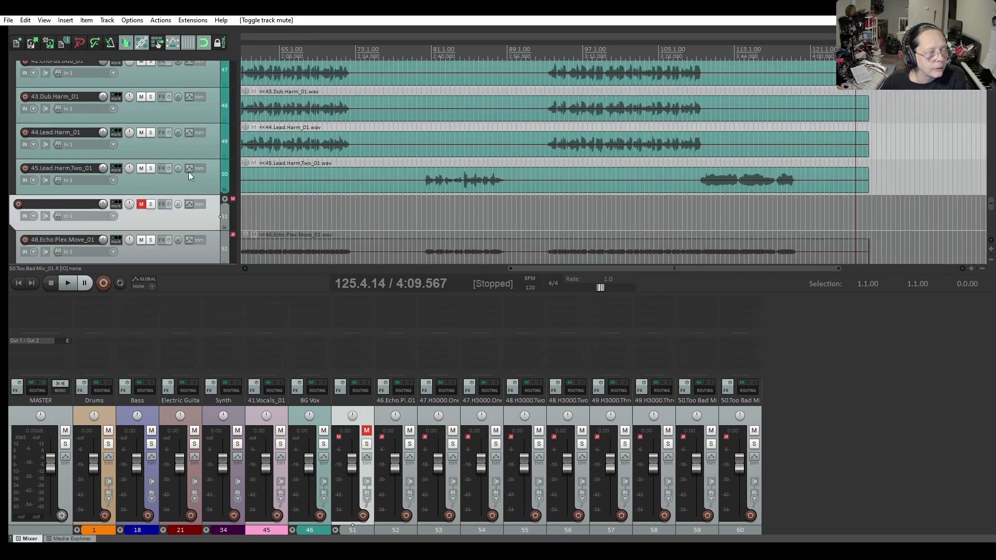
# Collapse the unnamed folder track 51 and use the Track Manager to hide it from both the track control panel and the mixer
pyautogui.click(225, 199)
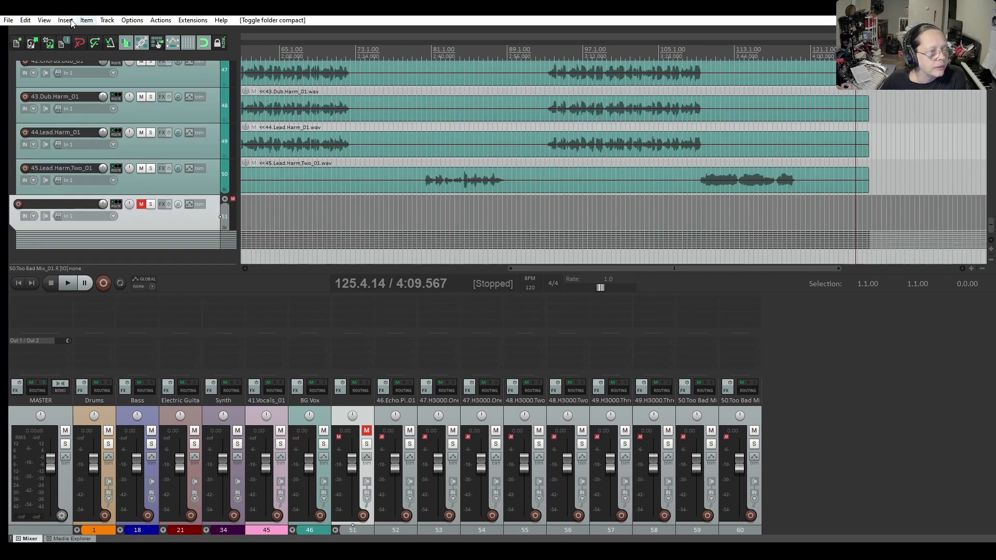
pyautogui.click(44, 19)
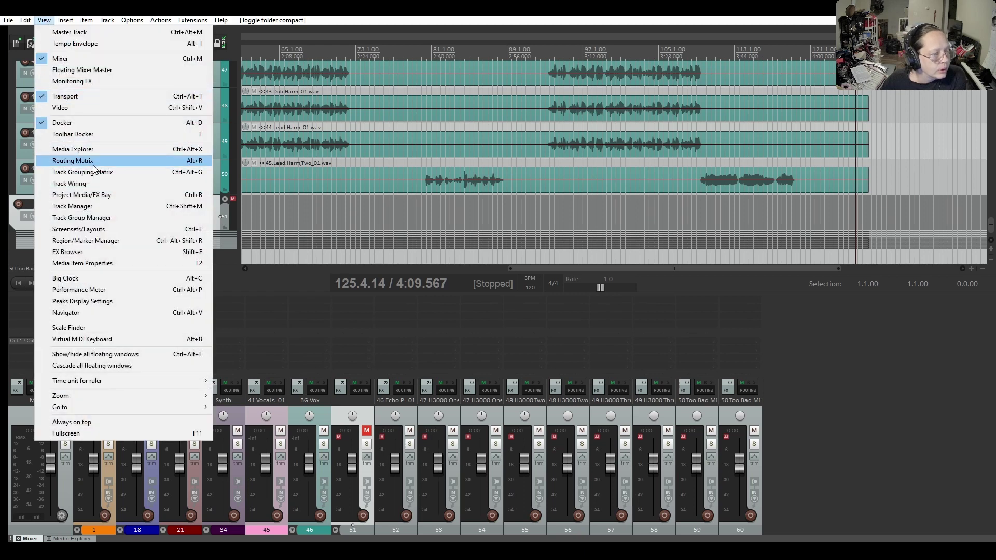
pyautogui.click(113, 207)
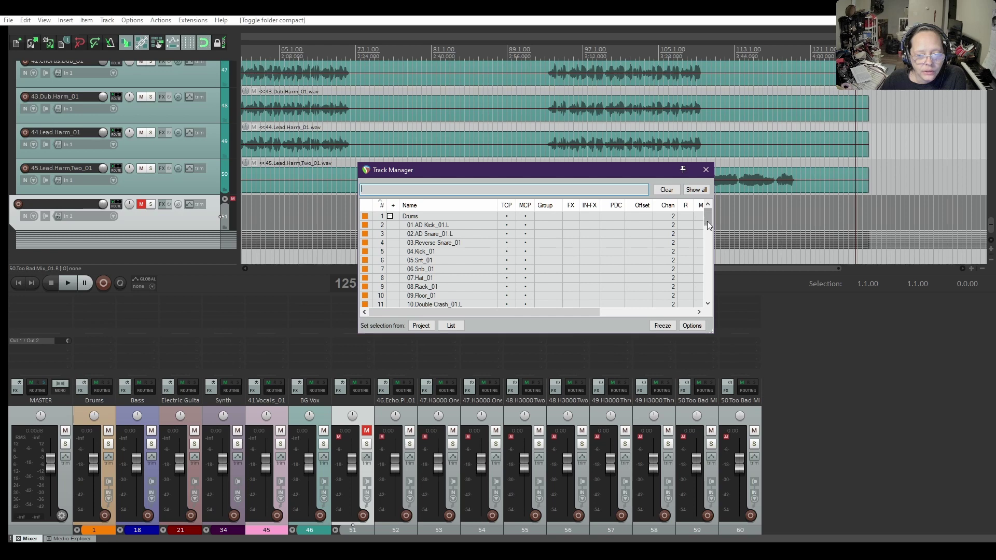
pyautogui.moveTo(708, 221); pyautogui.dragTo(708, 297)
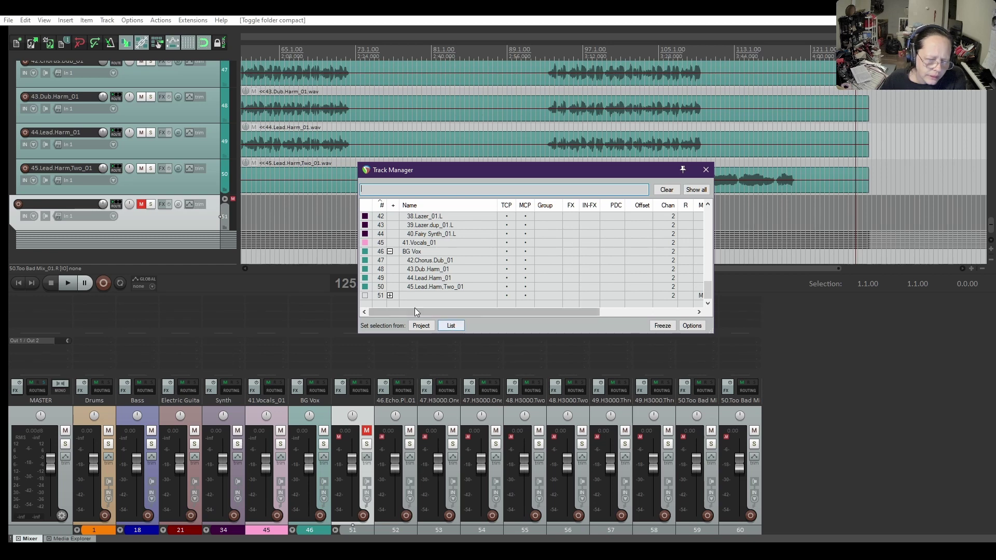
pyautogui.click(390, 296)
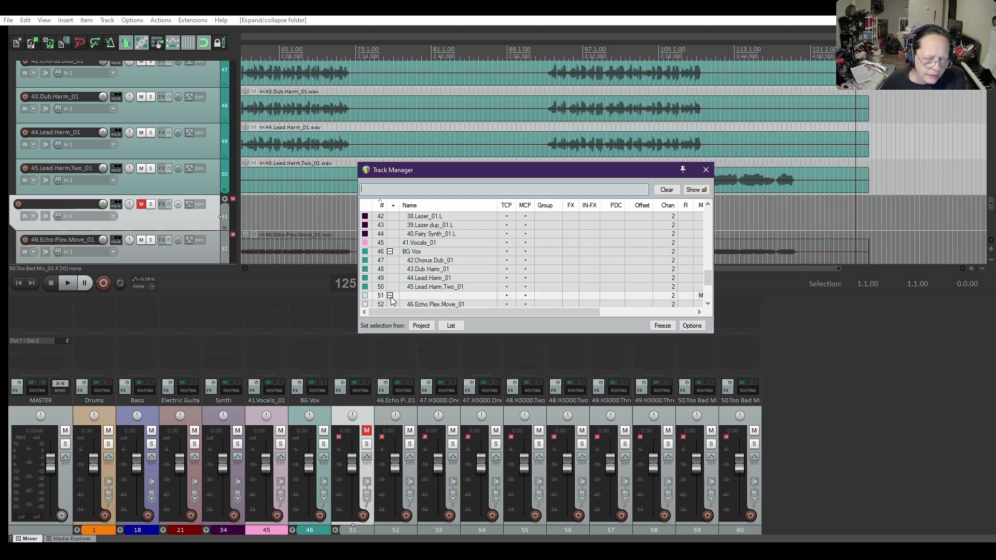
pyautogui.click(390, 295)
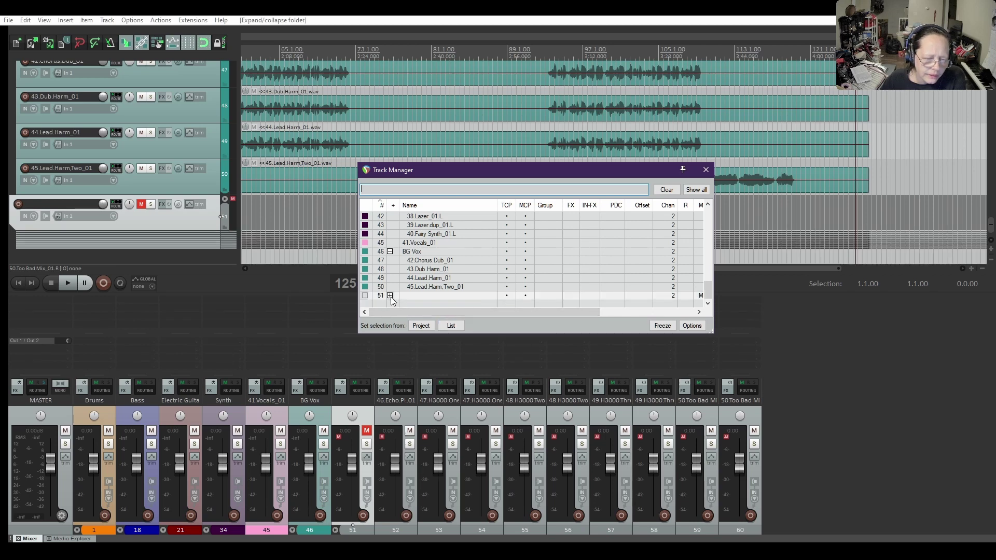
pyautogui.click(508, 296)
pyautogui.click(527, 296)
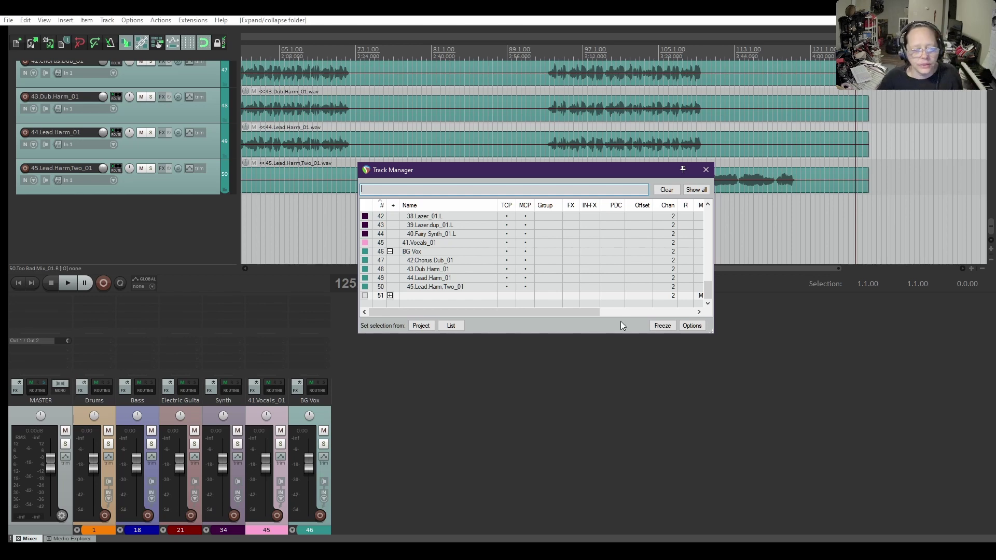
pyautogui.click(704, 170)
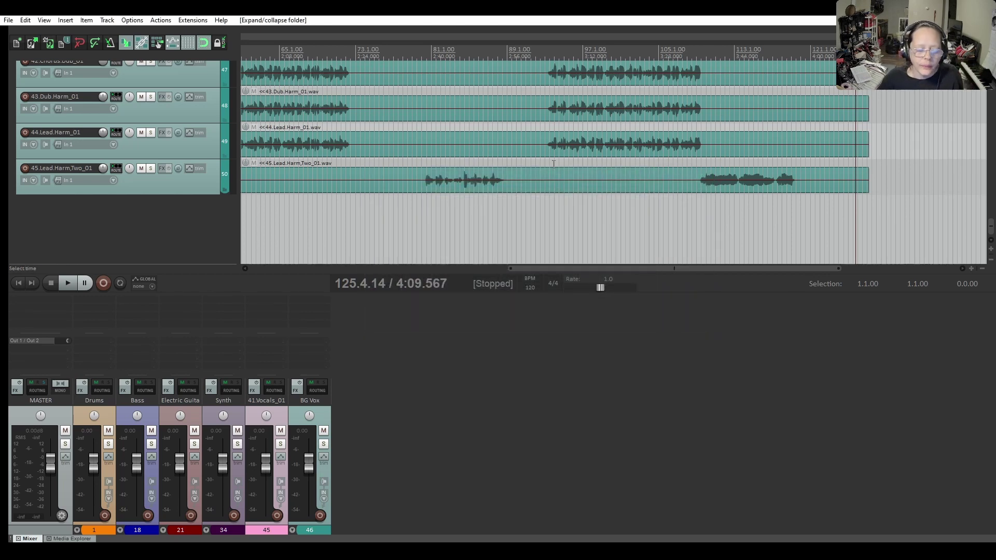
# Mute the 01.AD Kick_01.L and 02.AD Snare_01.L tracks in the Drums folder
pyautogui.scroll(3, 104, 225)
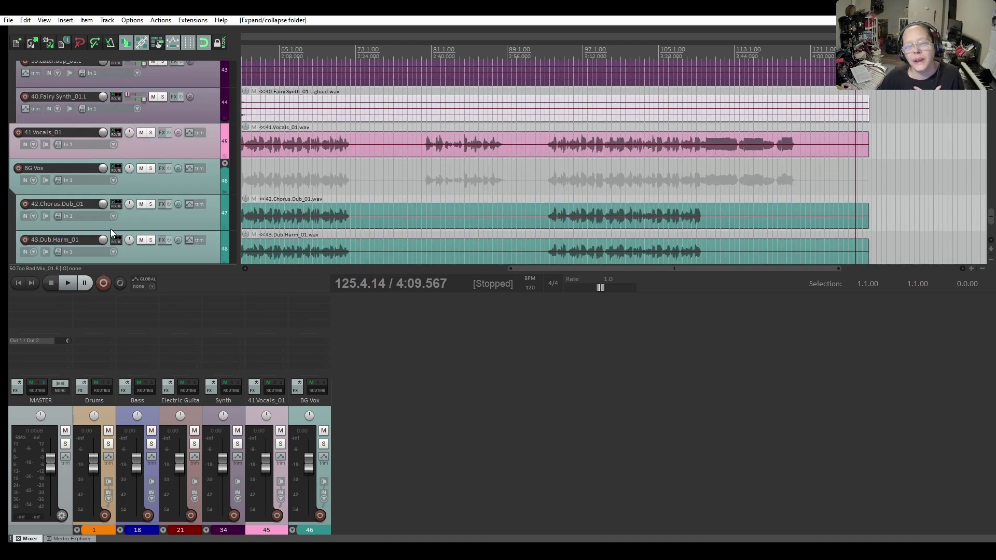
pyautogui.scroll(2, 110, 229)
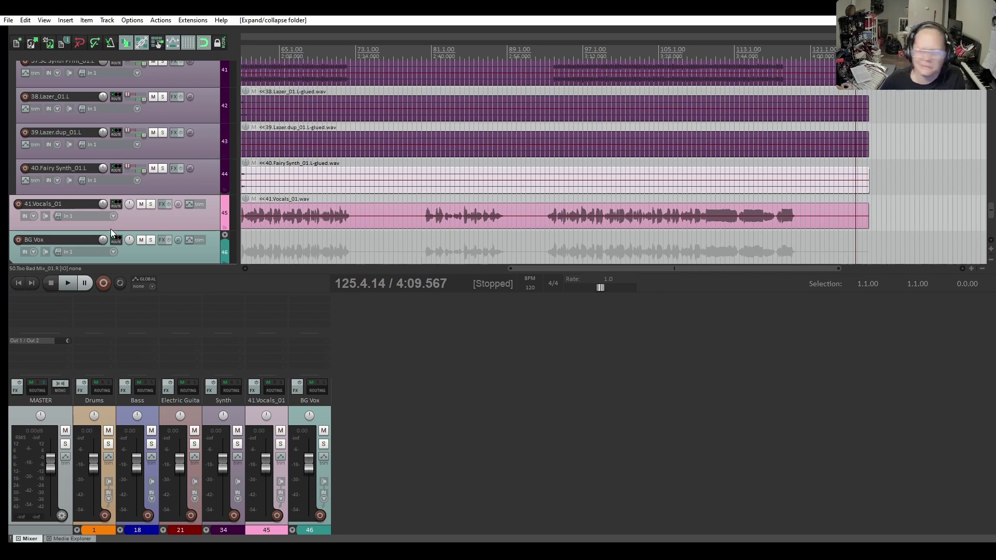
pyautogui.scroll(20, 111, 229)
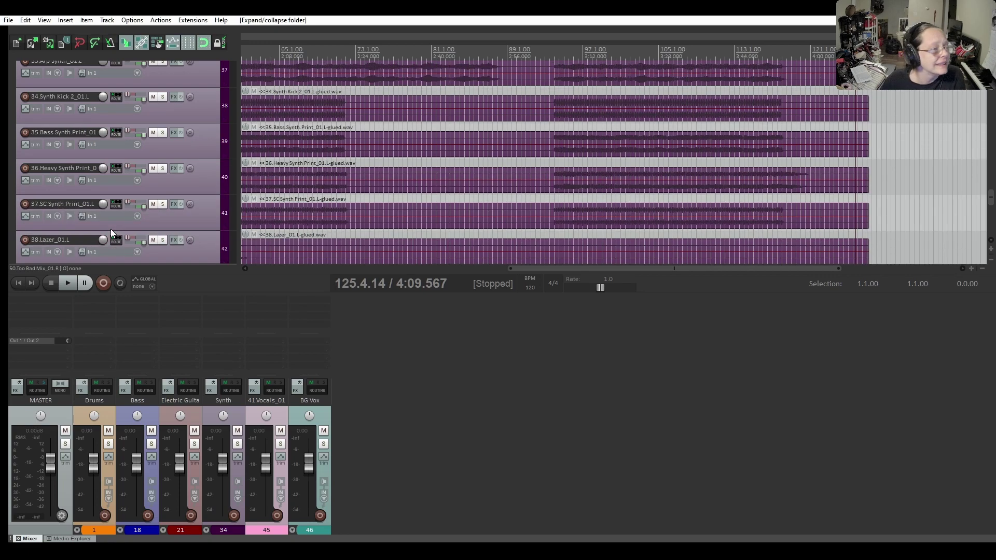
pyautogui.scroll(10, 108, 226)
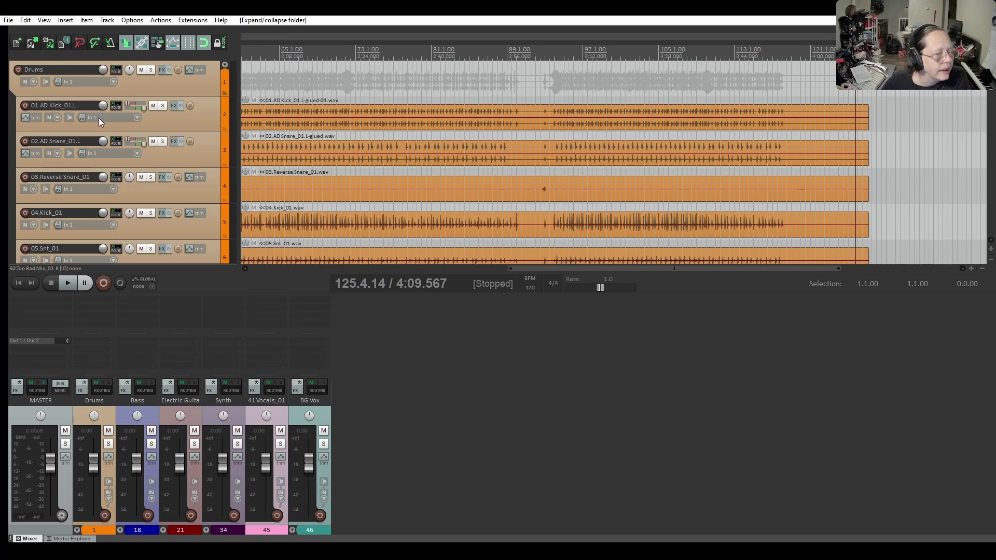
pyautogui.click(153, 106)
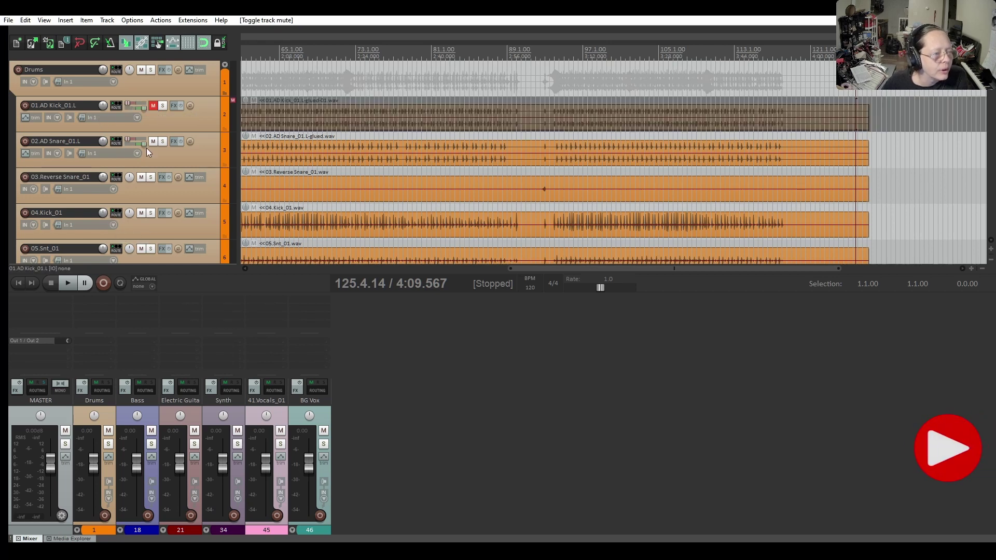
pyautogui.click(153, 141)
# Review the remaining tracks in the Drums folder, from 03.Reverse Snare_01 to 16.Thunder Drums_01.L
pyautogui.scroll(-3, 132, 153)
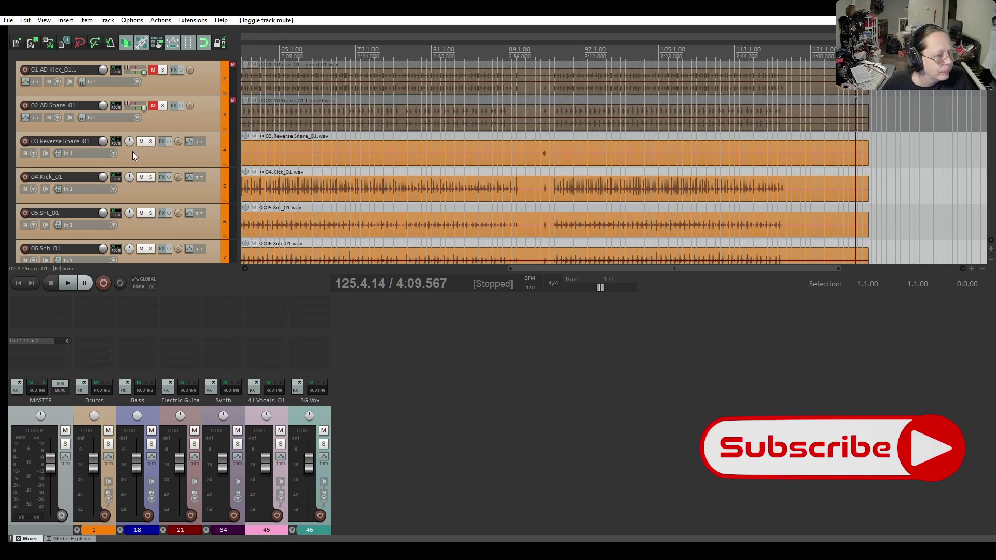
pyautogui.scroll(-5, 133, 155)
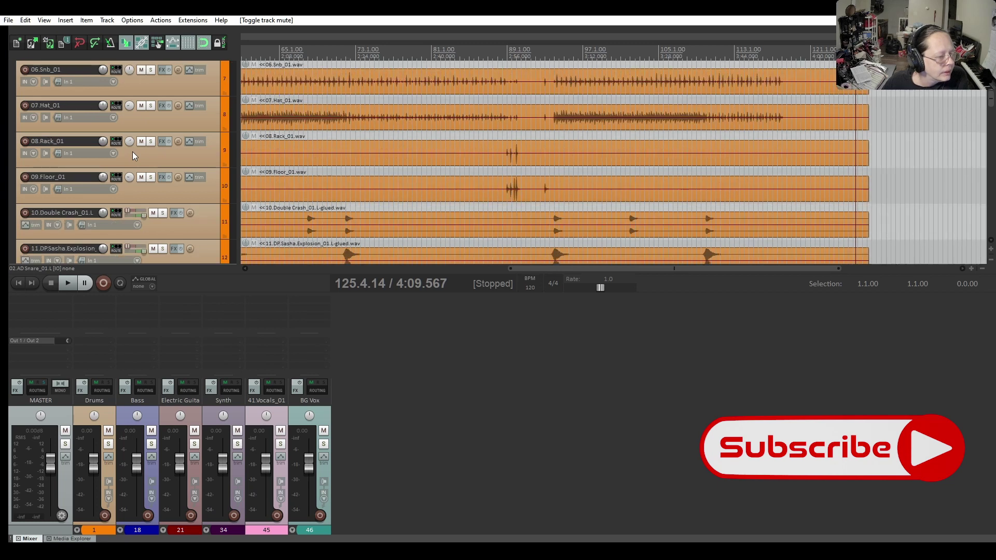
pyautogui.scroll(-4, 134, 155)
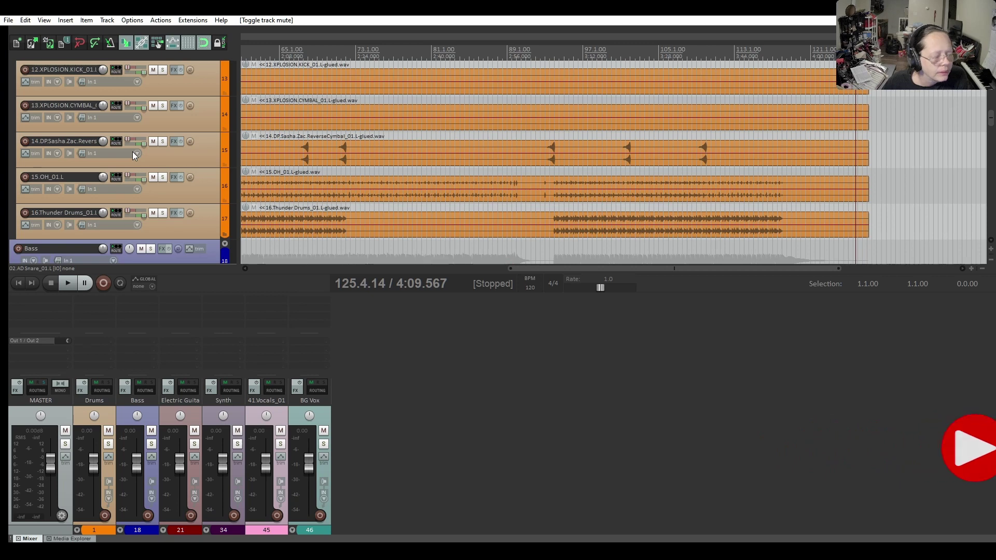
pyautogui.scroll(8, 132, 151)
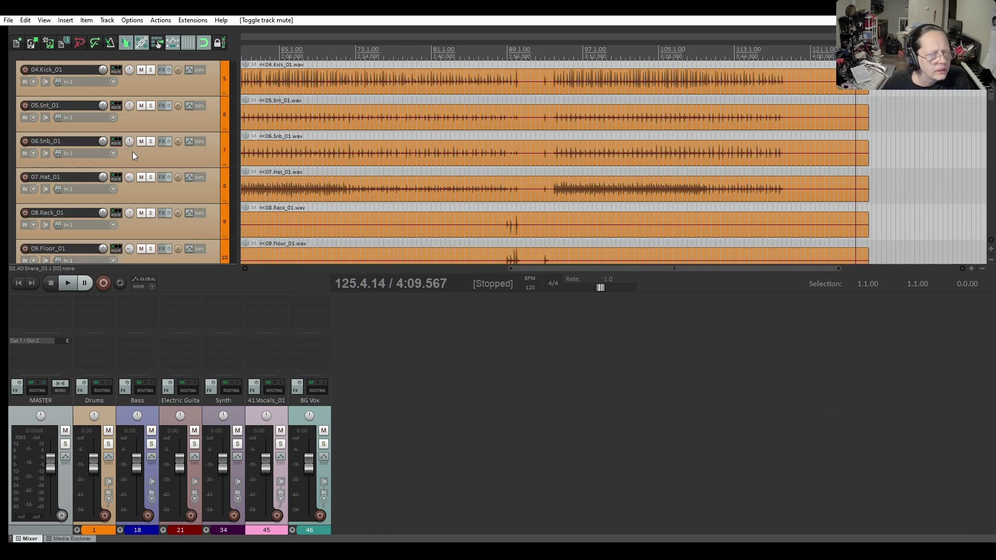
pyautogui.scroll(4, 132, 151)
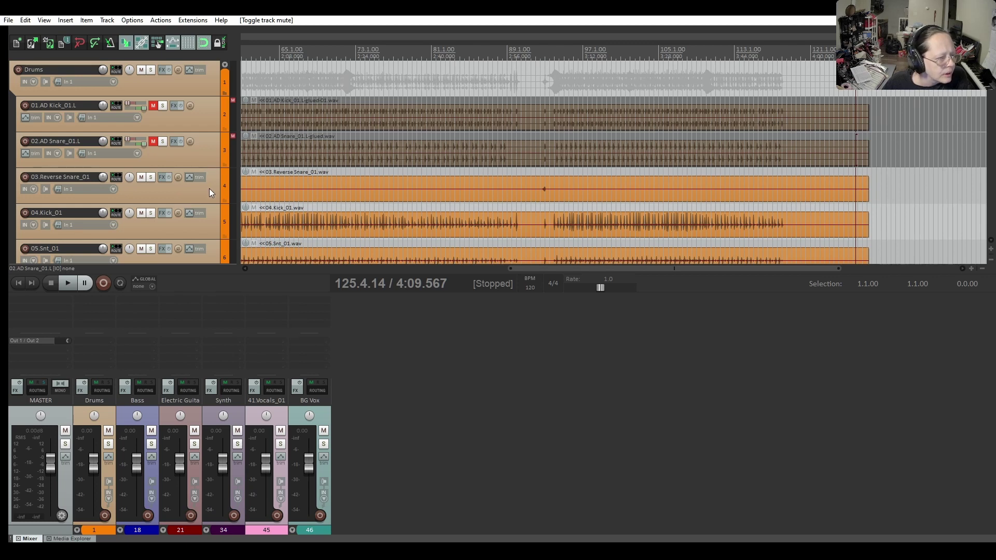
pyautogui.scroll(-5, 209, 188)
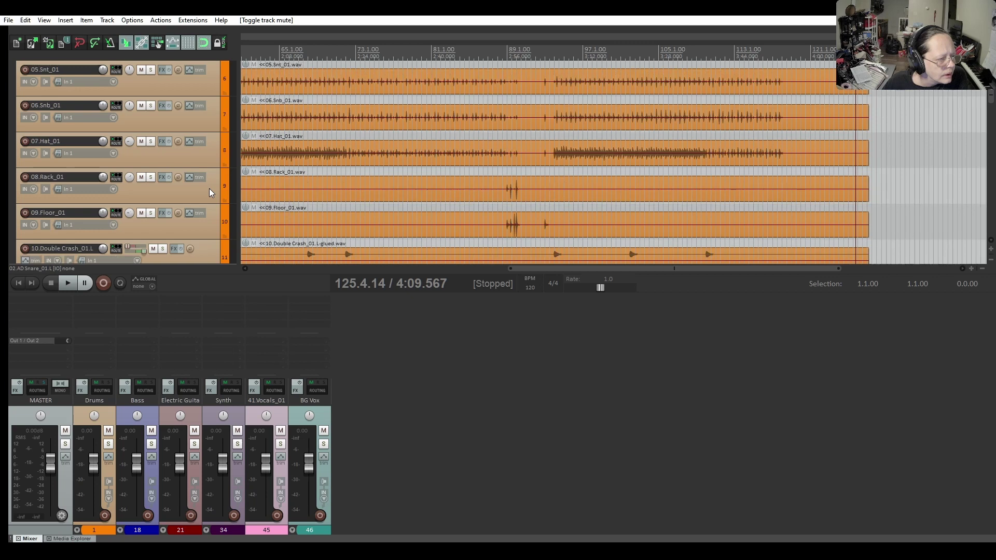
pyautogui.scroll(-2, 210, 190)
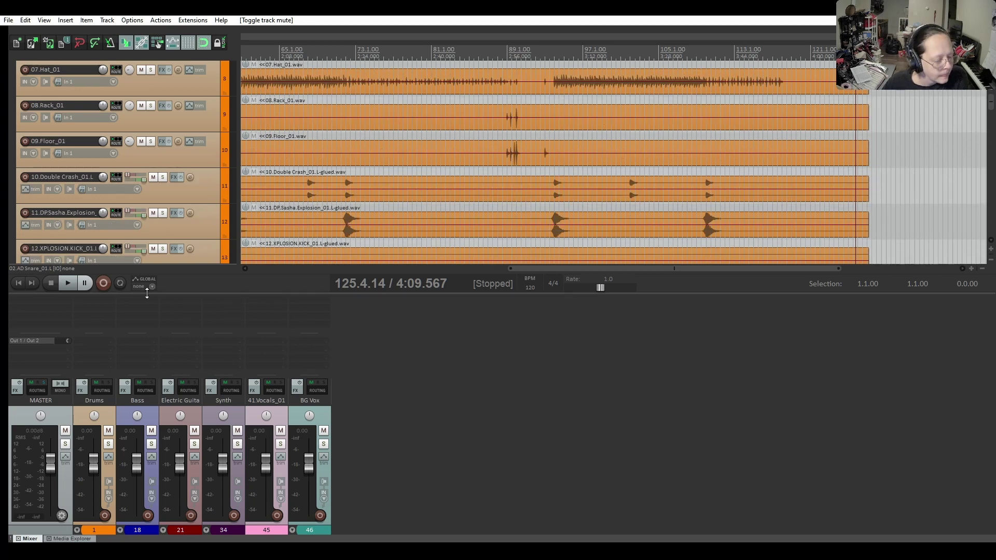
# Show the Drums folder's child tracks in the mixer and solo the Drums folder track
pyautogui.click(78, 530)
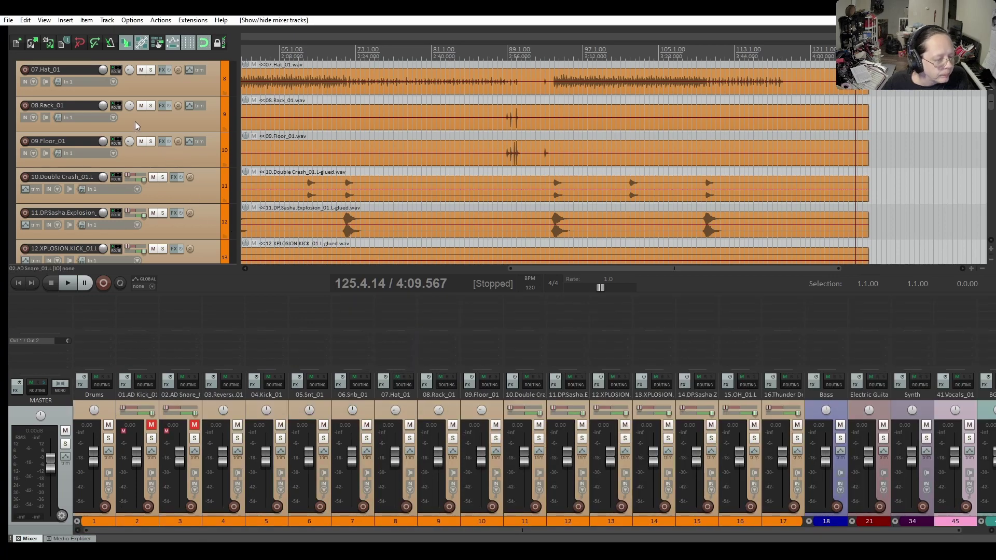
pyautogui.scroll(7, 136, 121)
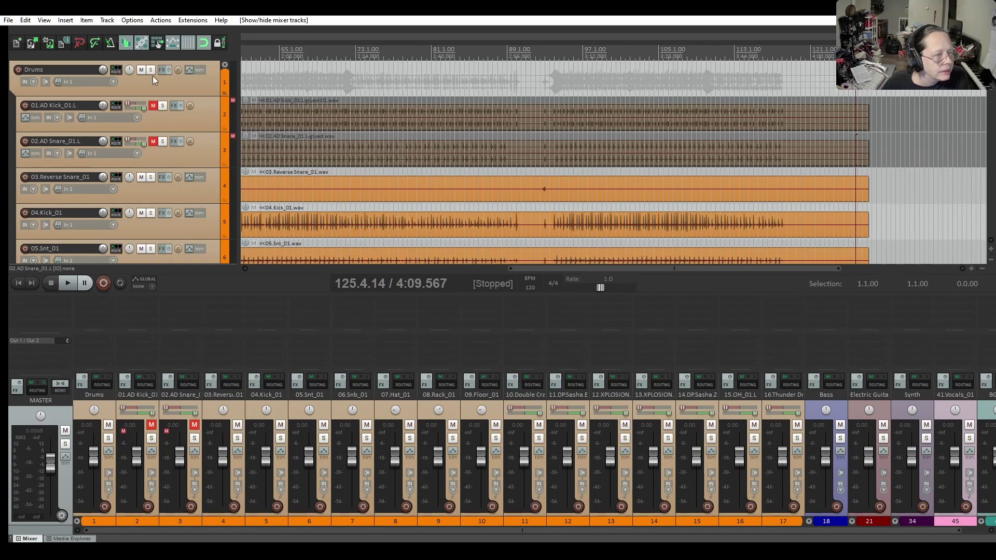
pyautogui.click(153, 70)
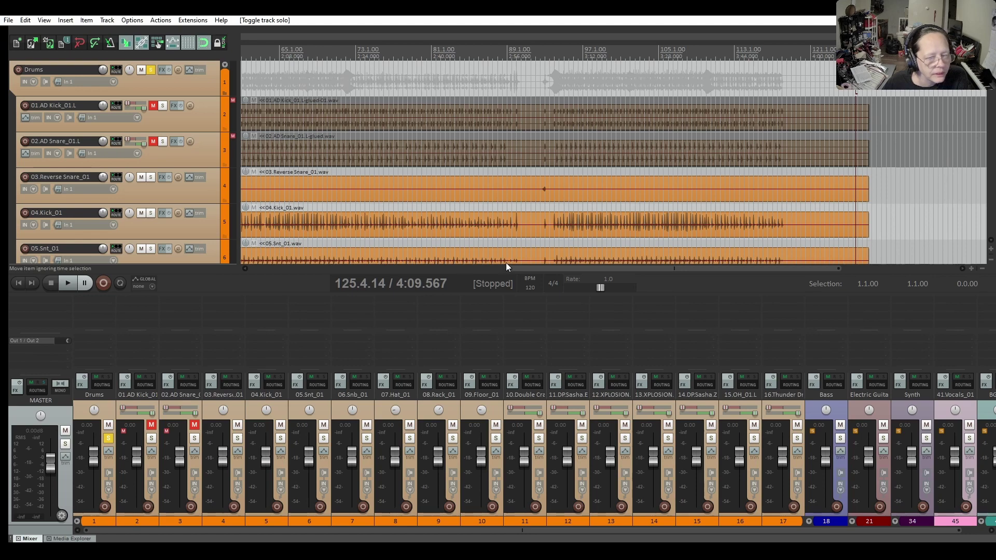
# Return to the project start, check the drum clips, and place the edit cursor at 9.1.00 on the 03.Reverse Snare_01 track
pyautogui.click(17, 284)
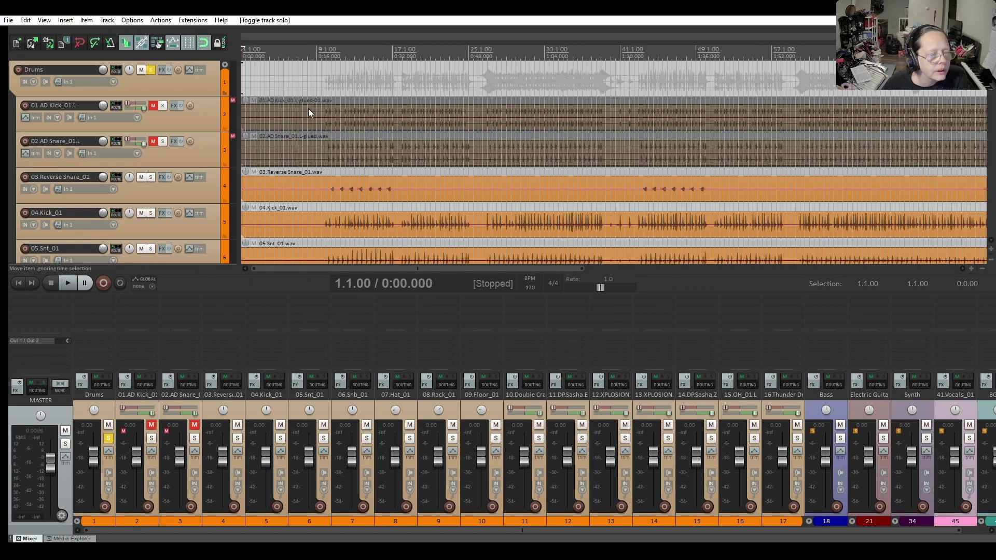
pyautogui.scroll(-4, 132, 146)
pyautogui.scroll(-13, 132, 145)
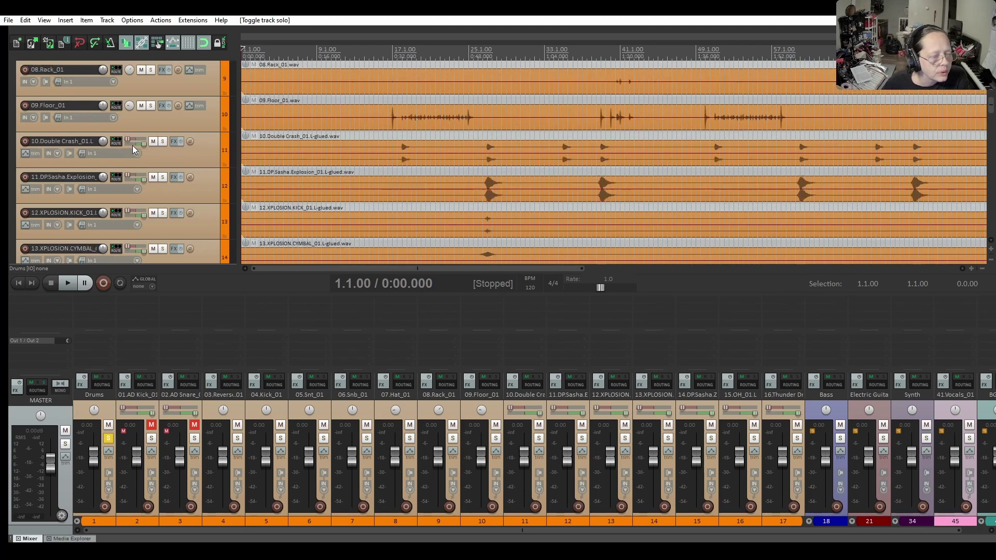
pyautogui.scroll(6, 133, 145)
pyautogui.scroll(10, 132, 145)
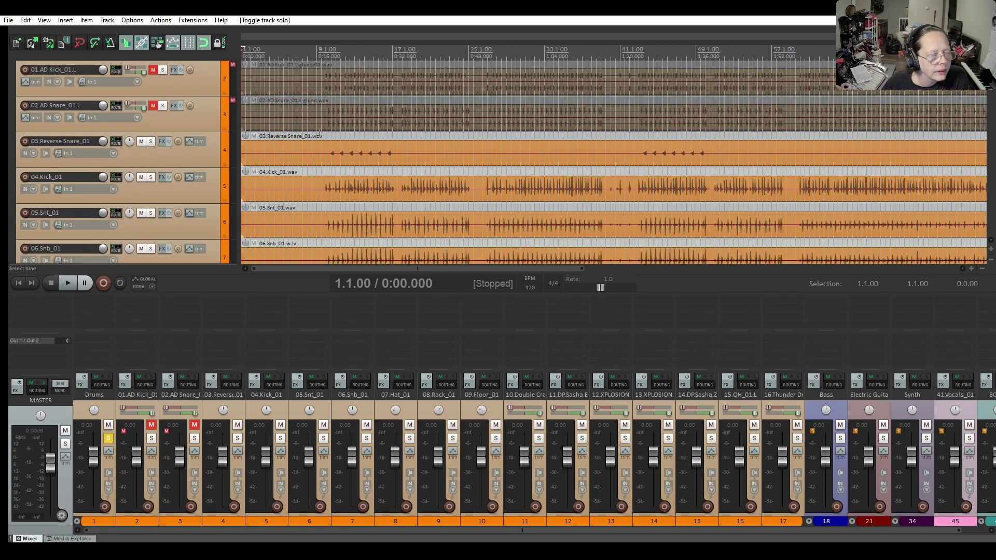
pyautogui.click(317, 145)
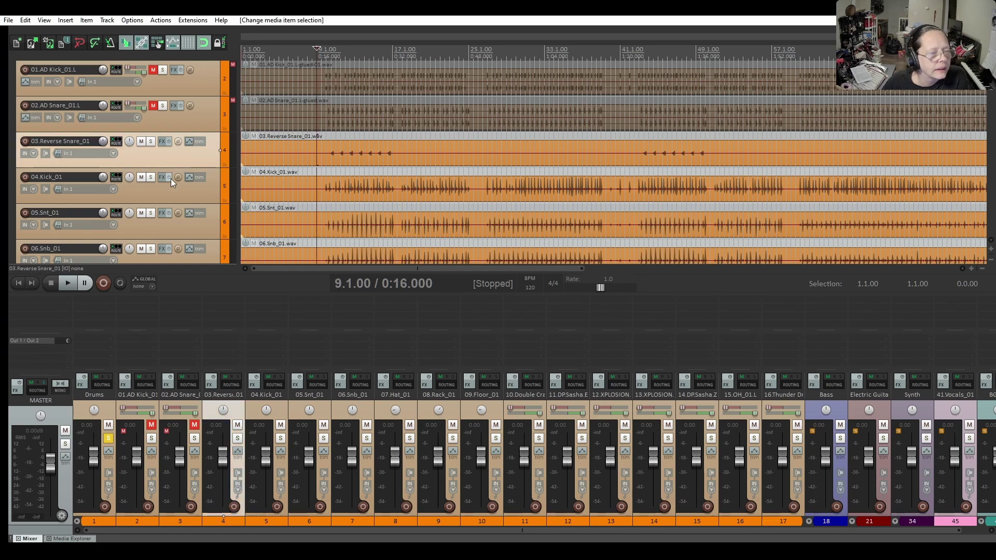
# Play the soloed drums from 9.1.00 and review the signal levels of the Drums folder's tracks
pyautogui.scroll(1, 104, 151)
pyautogui.scroll(-4, 104, 152)
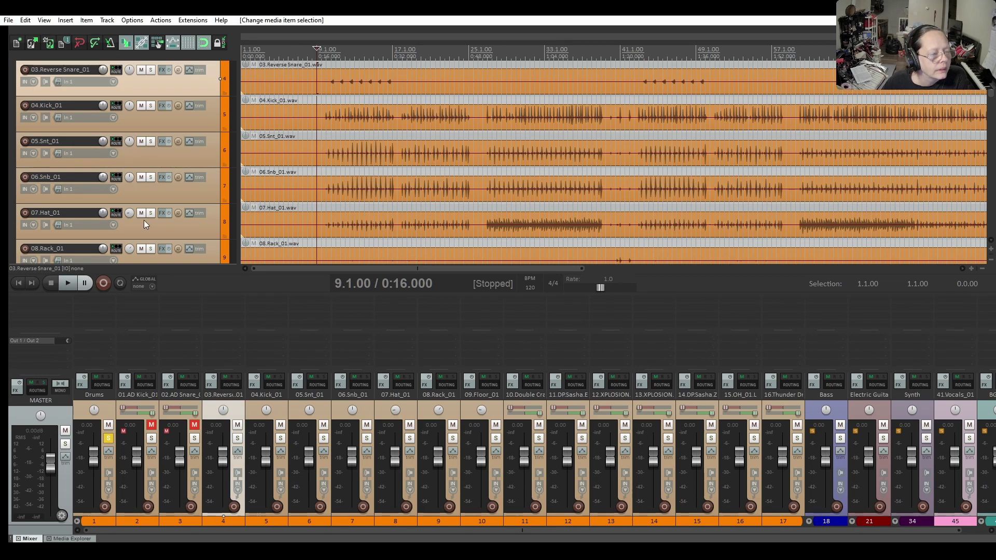
pyautogui.click(66, 283)
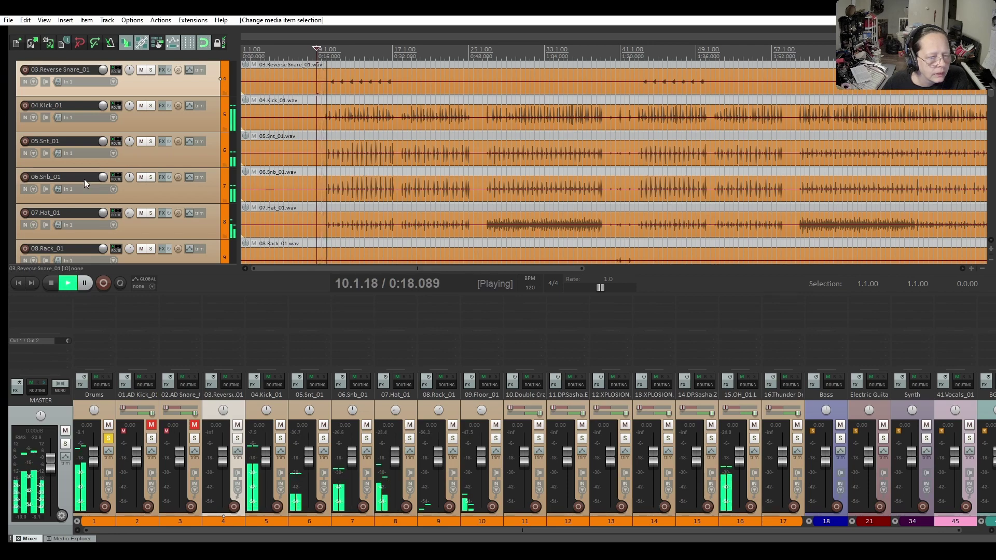
pyautogui.scroll(-3, 84, 179)
pyautogui.scroll(-2, 84, 179)
pyautogui.scroll(-3, 84, 179)
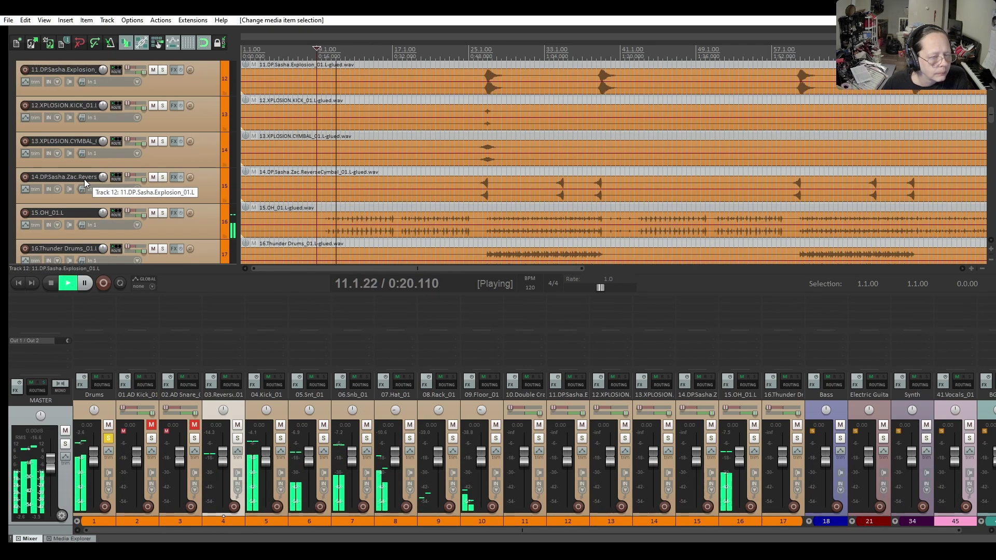
pyautogui.scroll(-3, 84, 179)
pyautogui.scroll(1, 84, 179)
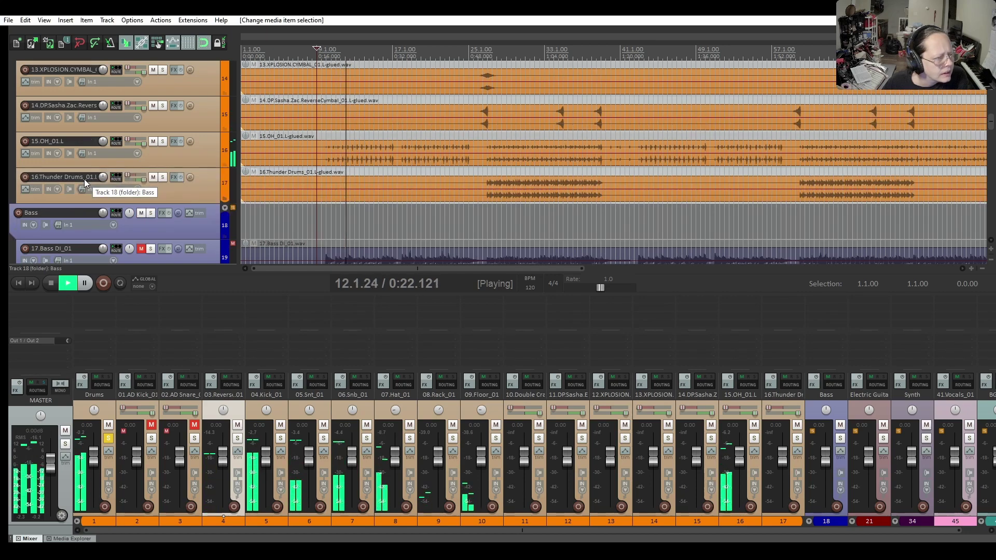
pyautogui.scroll(1, 84, 178)
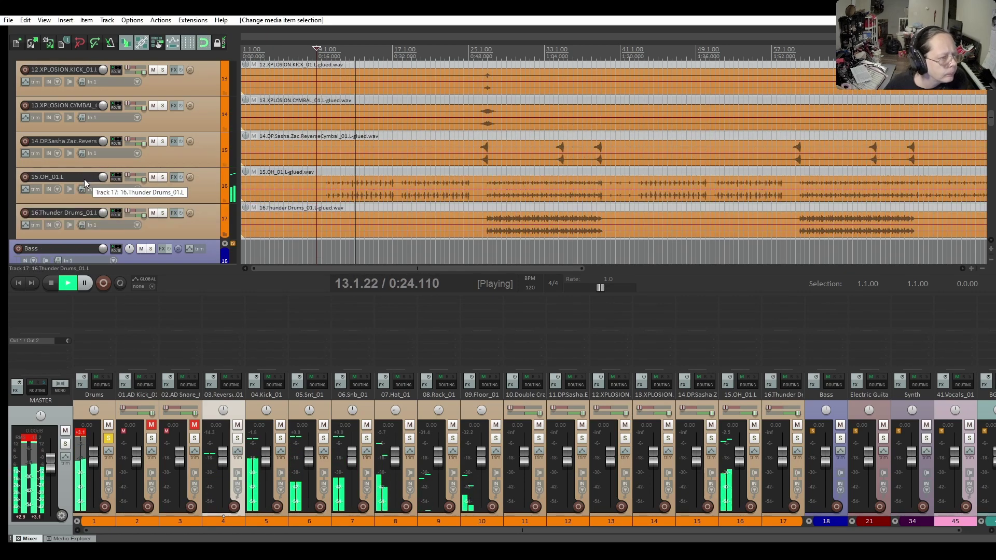
pyautogui.scroll(1, 84, 178)
pyautogui.scroll(2, 84, 178)
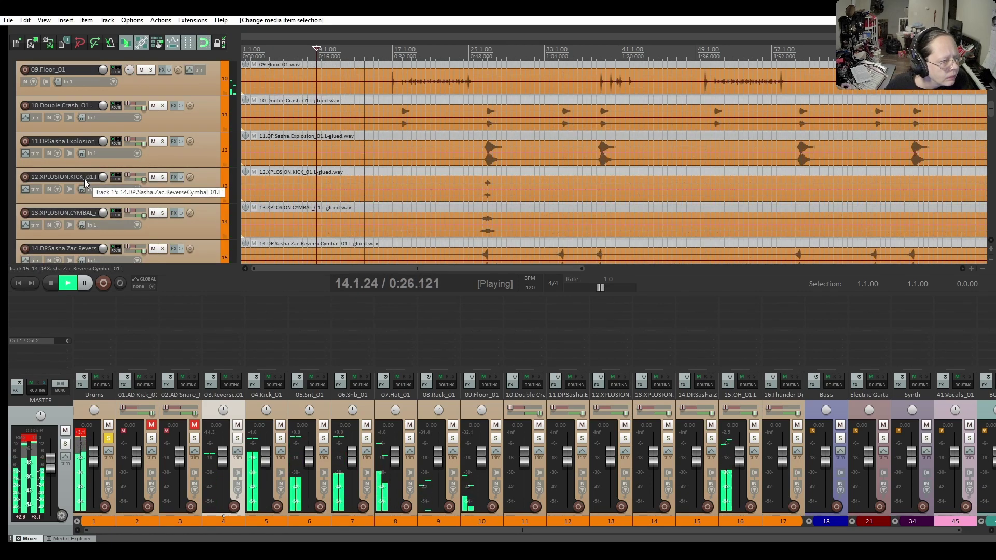
# Lower the item volume of the clip on the 11.DP.Sasha.Explosion_01.L track to -5.68 dB
pyautogui.scroll(1, 84, 179)
pyautogui.scroll(1, 84, 179)
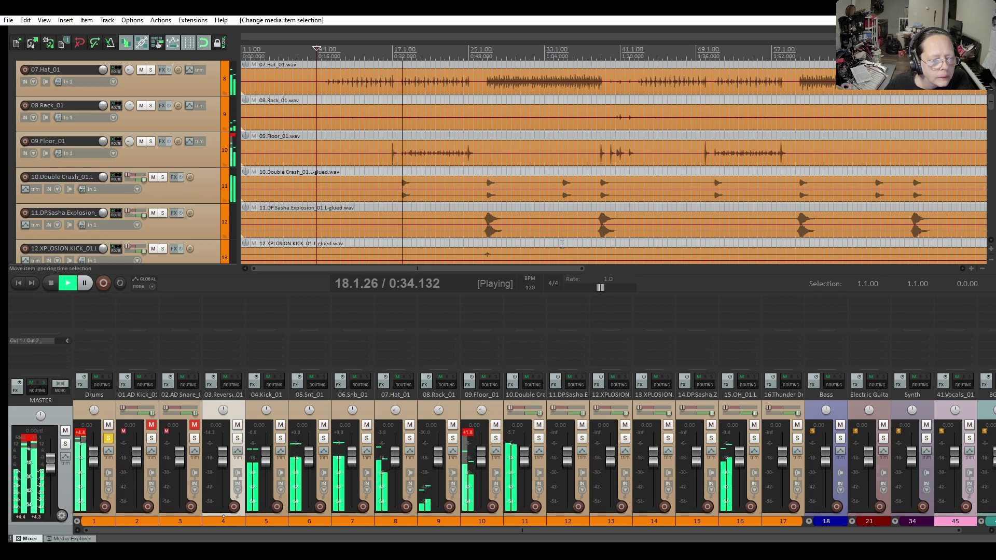
pyautogui.moveTo(522, 225); pyautogui.dragTo(522, 236)
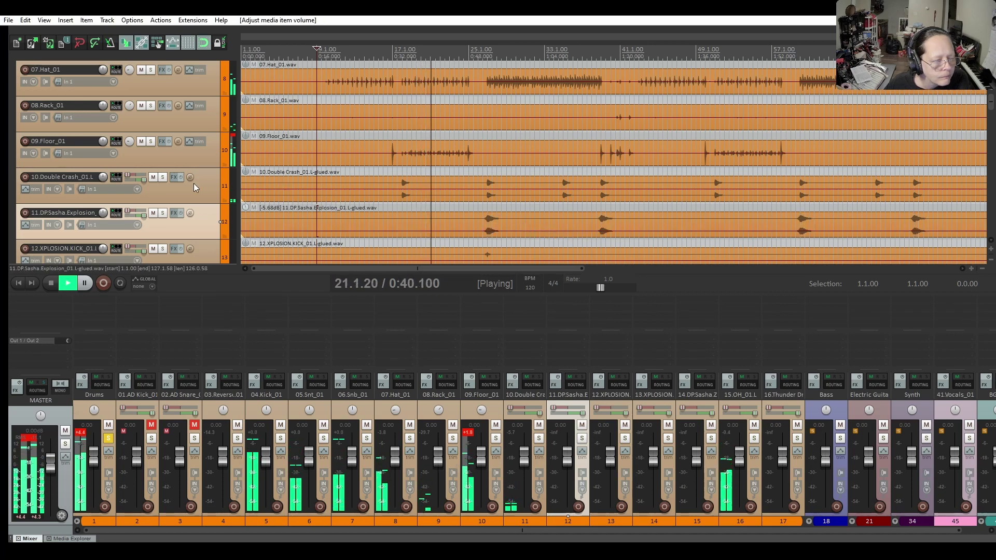
# Listen on to the first explosion hit near 27.1 while reviewing the drum tracks, and stop playback
pyautogui.scroll(-6, 194, 186)
pyautogui.scroll(7, 194, 184)
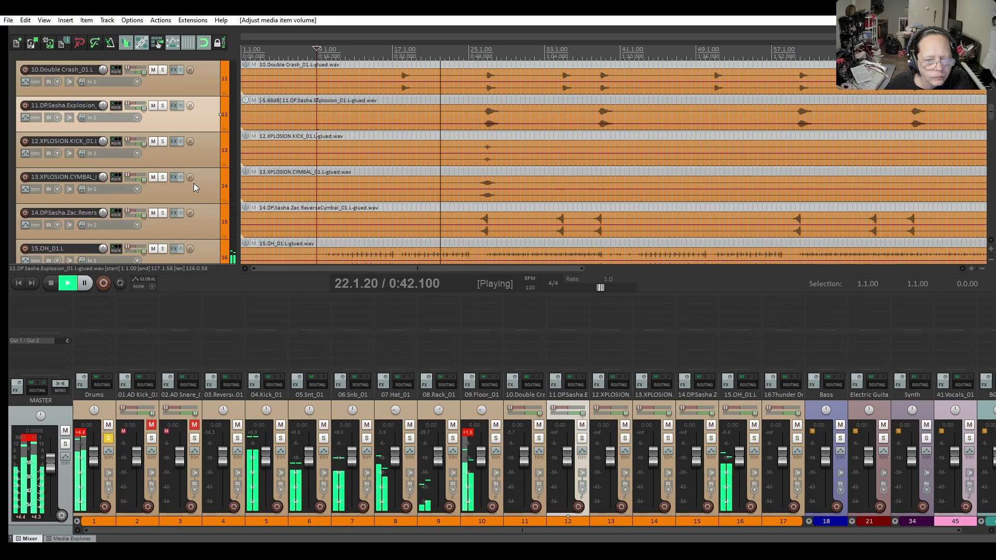
pyautogui.scroll(6, 194, 183)
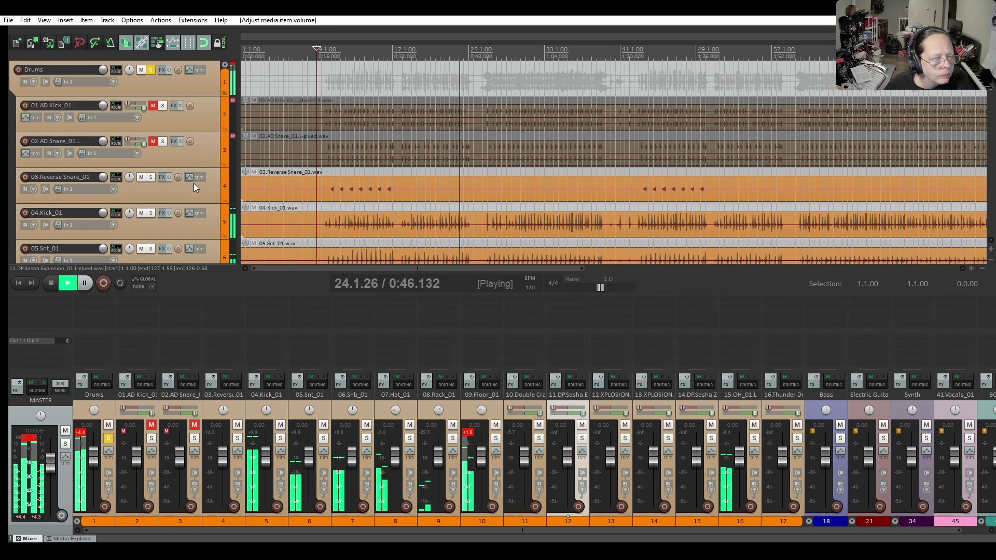
pyautogui.scroll(-1, 194, 182)
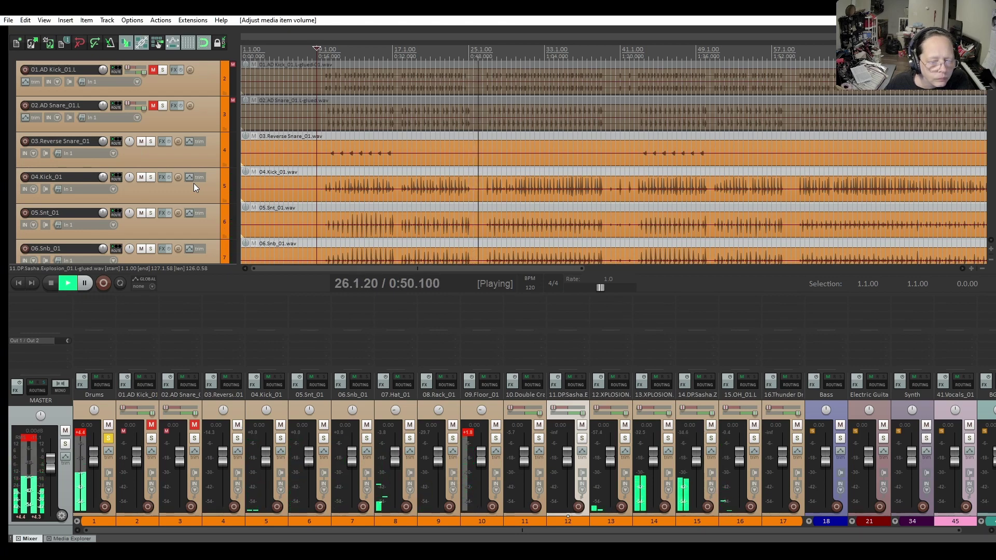
pyautogui.scroll(-7, 194, 182)
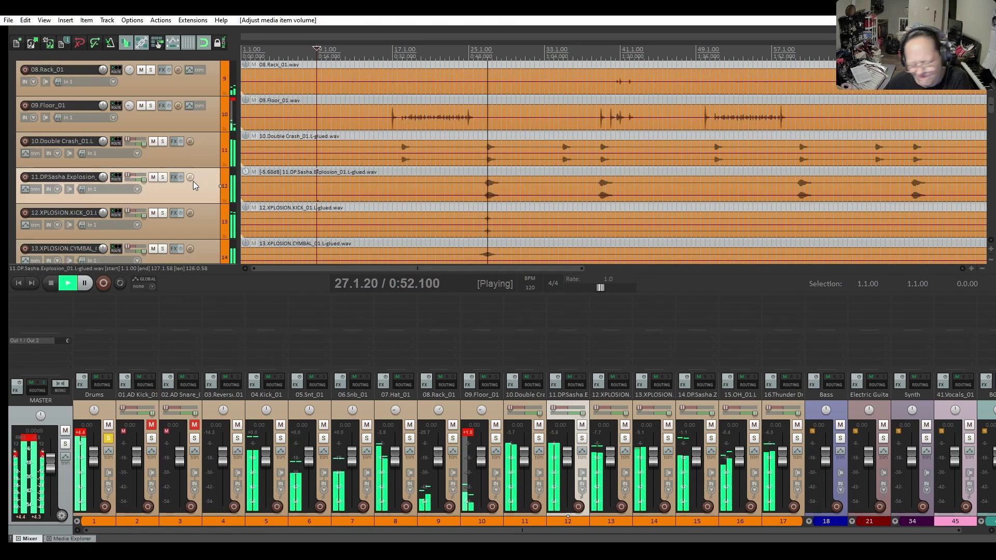
pyautogui.click(51, 283)
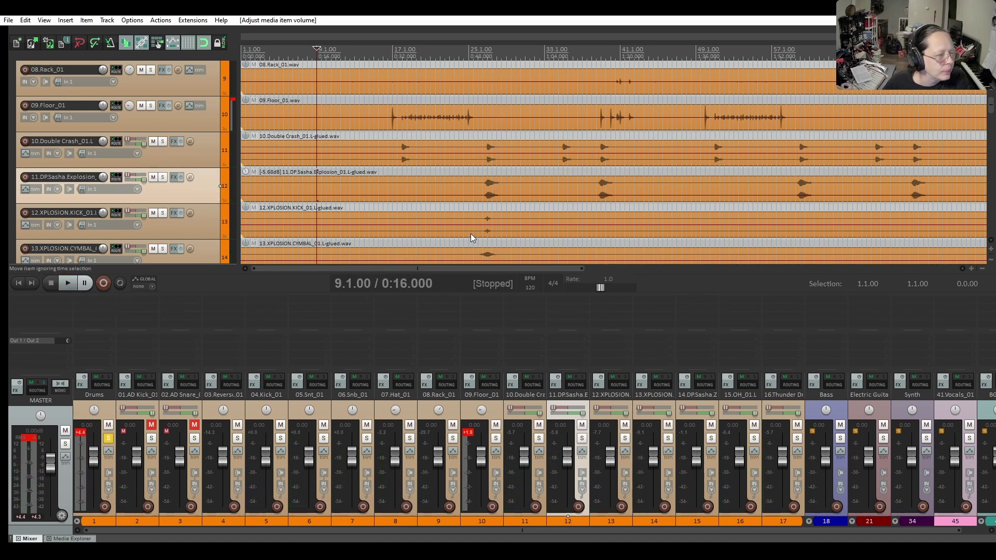
# Solo the 11.DP.Sasha.Explosion_01.L track and audition its first hit from 26.3.00
pyautogui.scroll(-2, 463, 239)
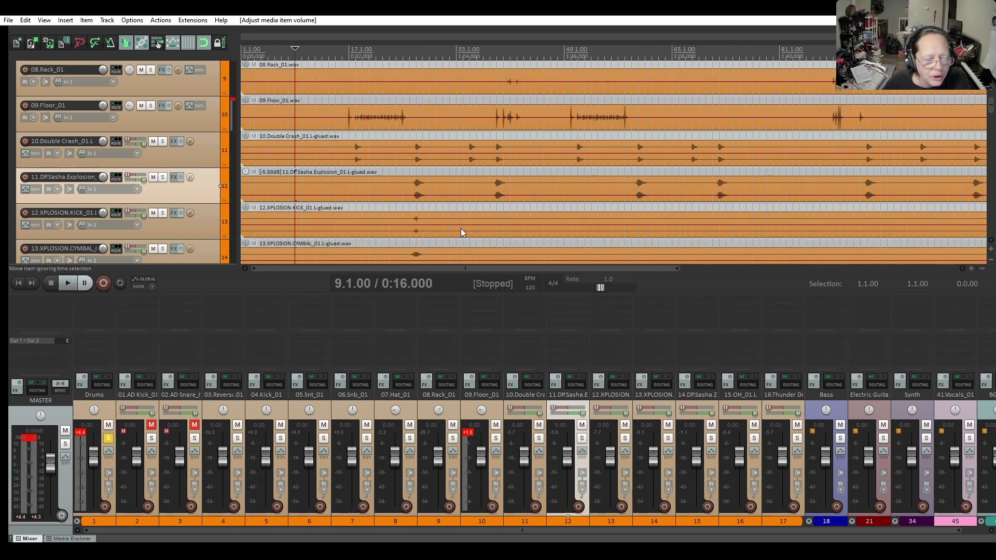
pyautogui.scroll(2, 461, 228)
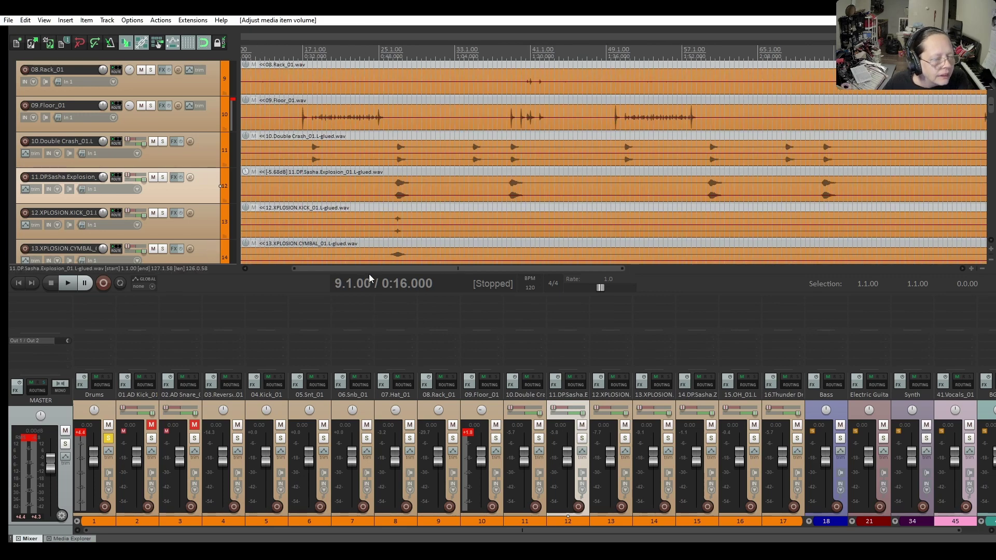
pyautogui.moveTo(353, 268); pyautogui.dragTo(310, 263)
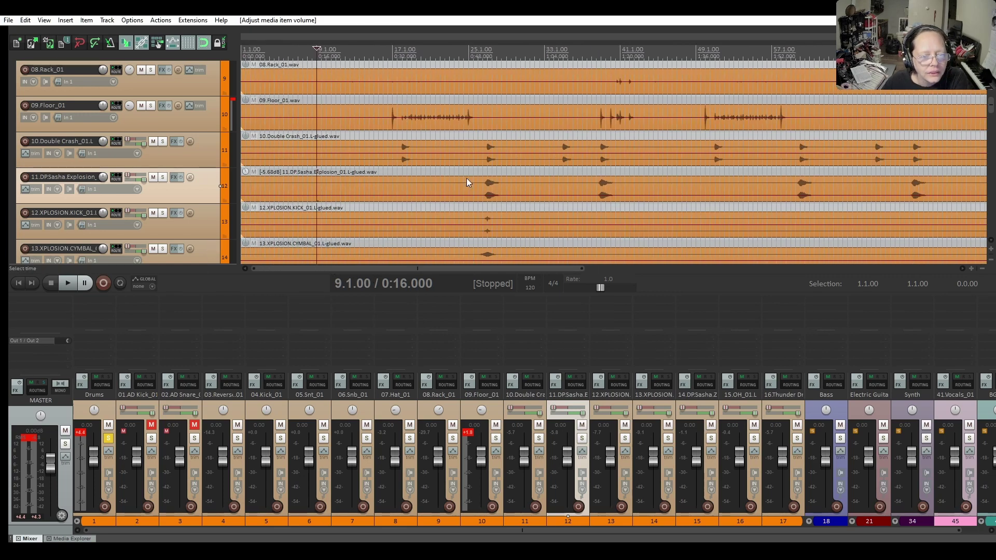
pyautogui.click(163, 178)
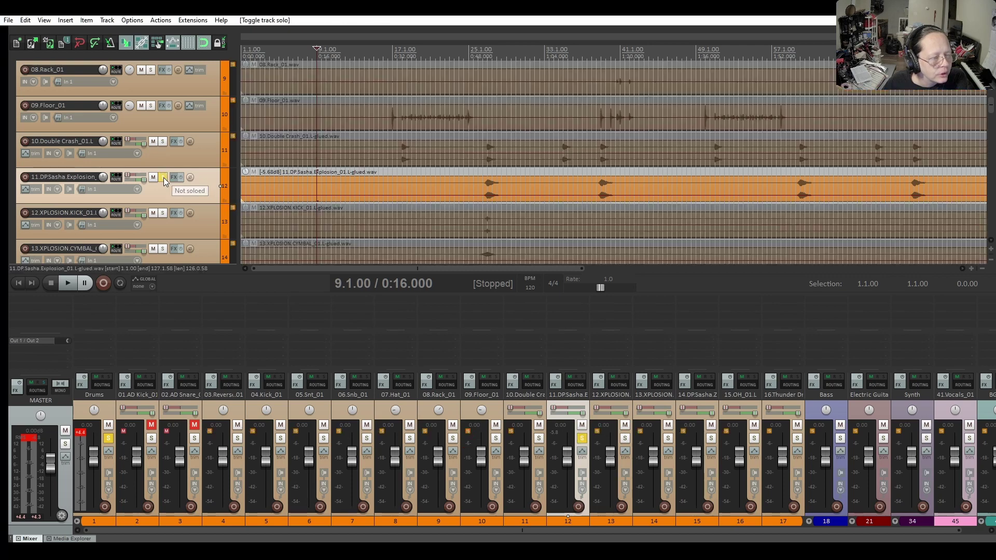
pyautogui.click(481, 175)
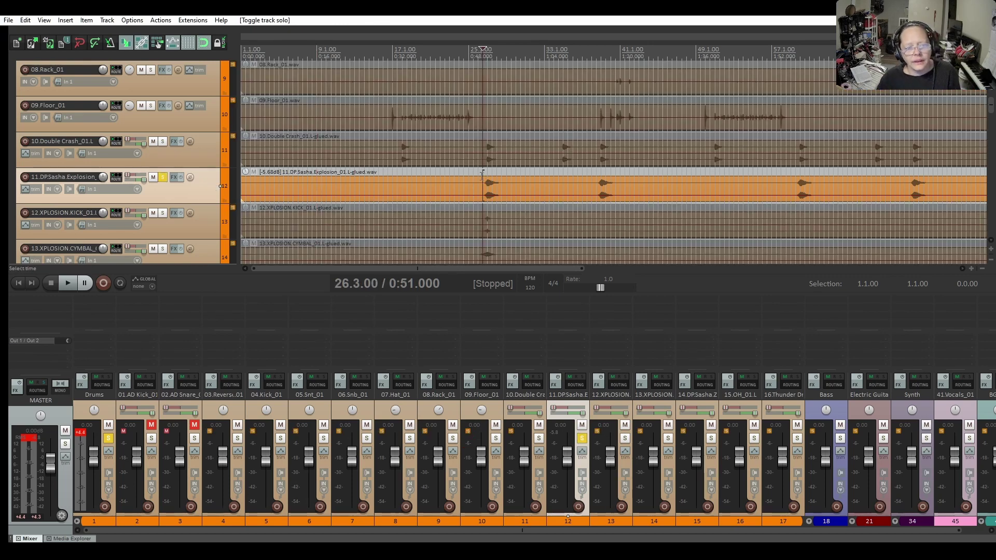
pyautogui.press('space')
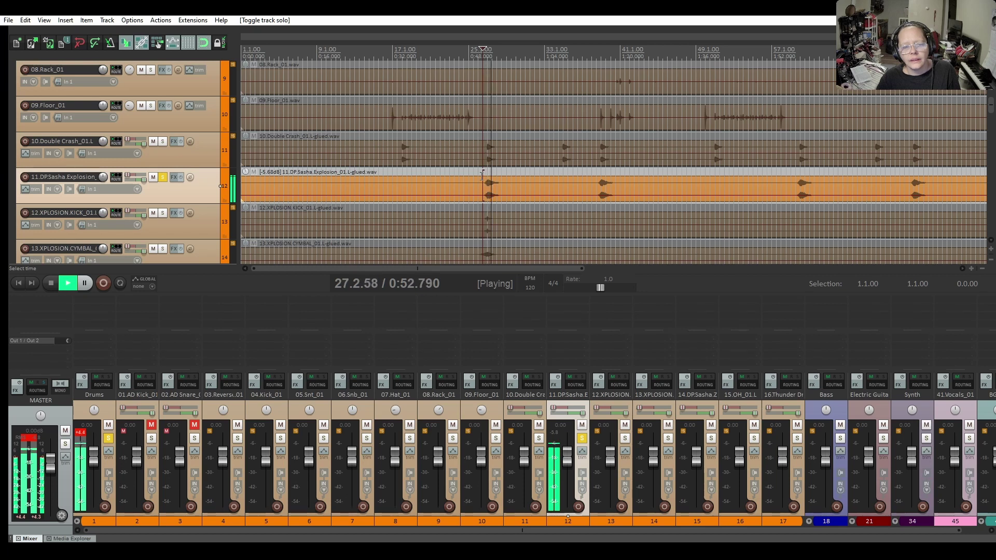
pyautogui.press('space')
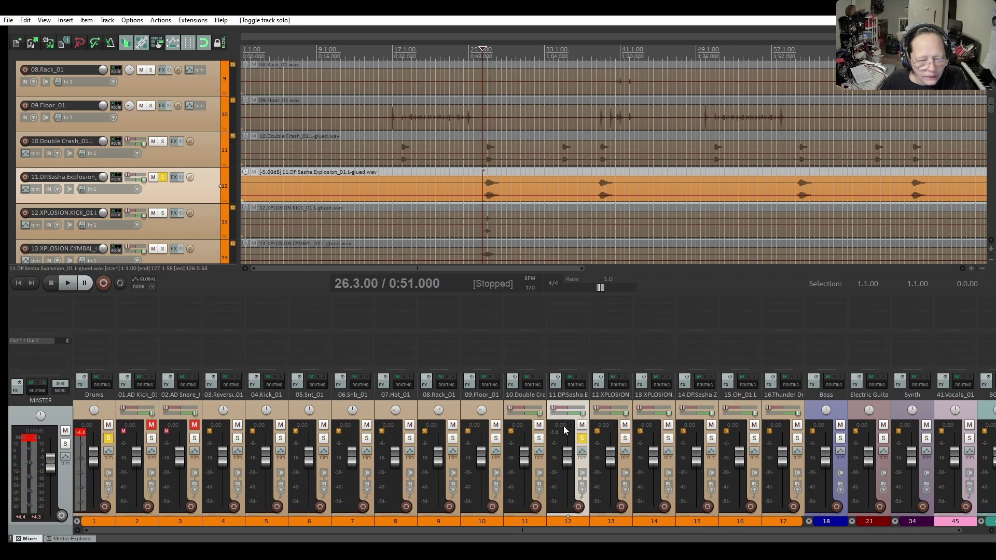
# Lower the 11.DP.Sasha.Explosion_01.L track's fader and unsolo the track, checking it within the drum mix from 25.1.00
pyautogui.moveTo(569, 460)
pyautogui.moveTo(569, 461); pyautogui.dragTo(569, 469)
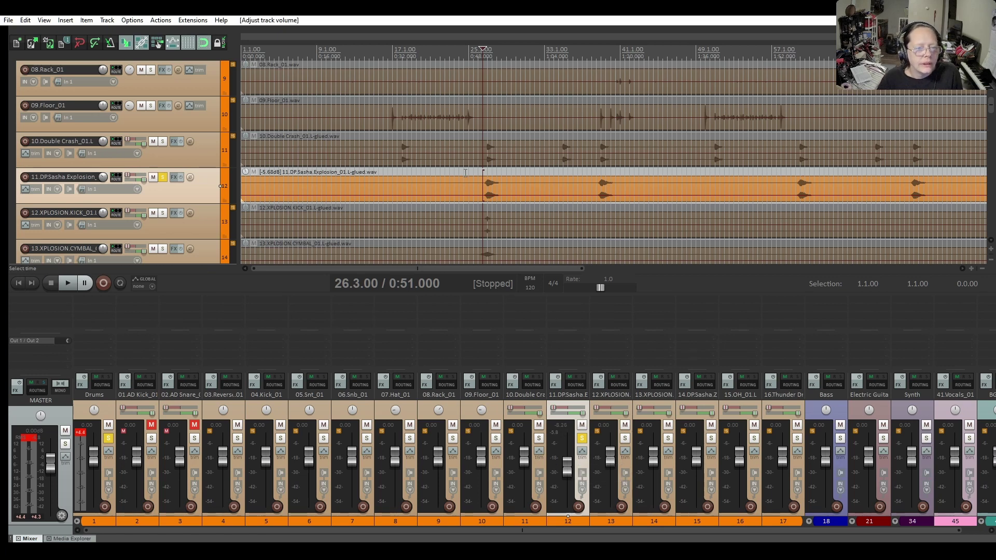
pyautogui.click(163, 177)
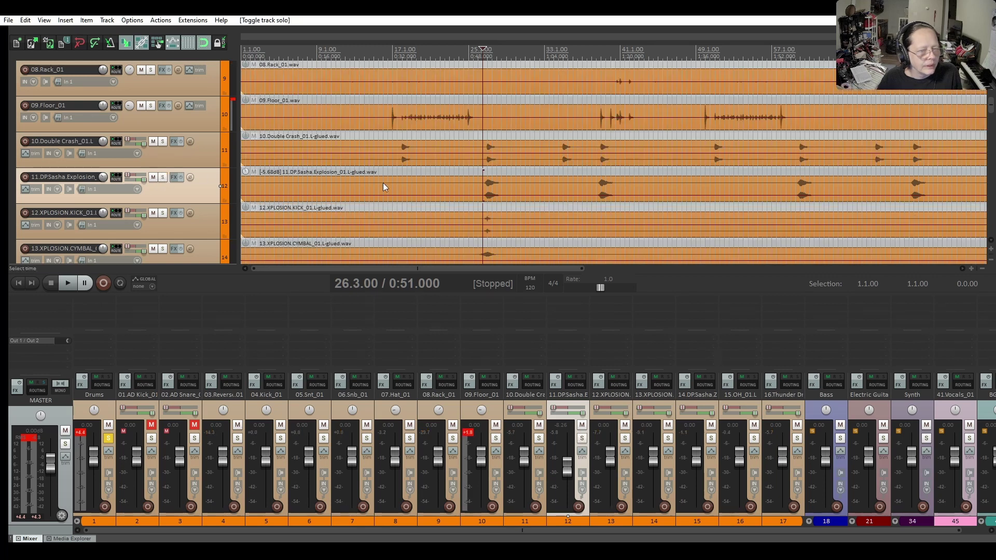
pyautogui.press('space')
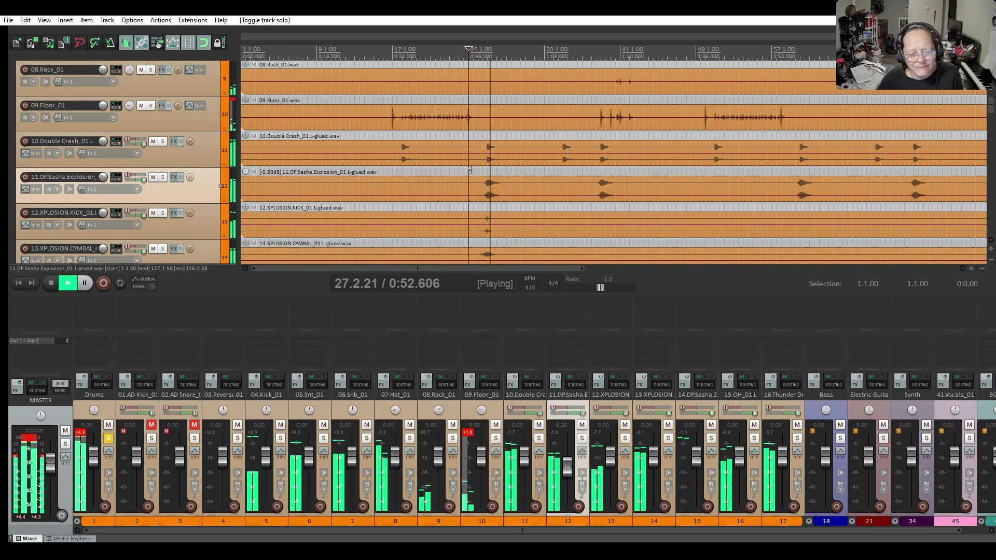
pyautogui.press('space')
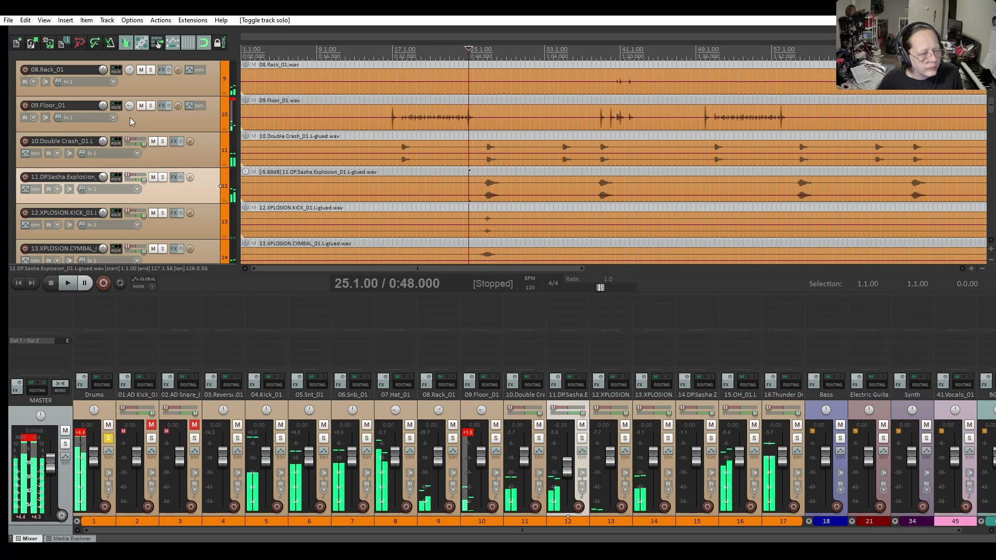
# Lower the item volumes of the 13.XPLOSION.CYMBAL clip to -2.85 dB and the 14.DP.Sasha.Zac.ReverseCymbal clip to -5.68 dB
pyautogui.scroll(-2, 137, 170)
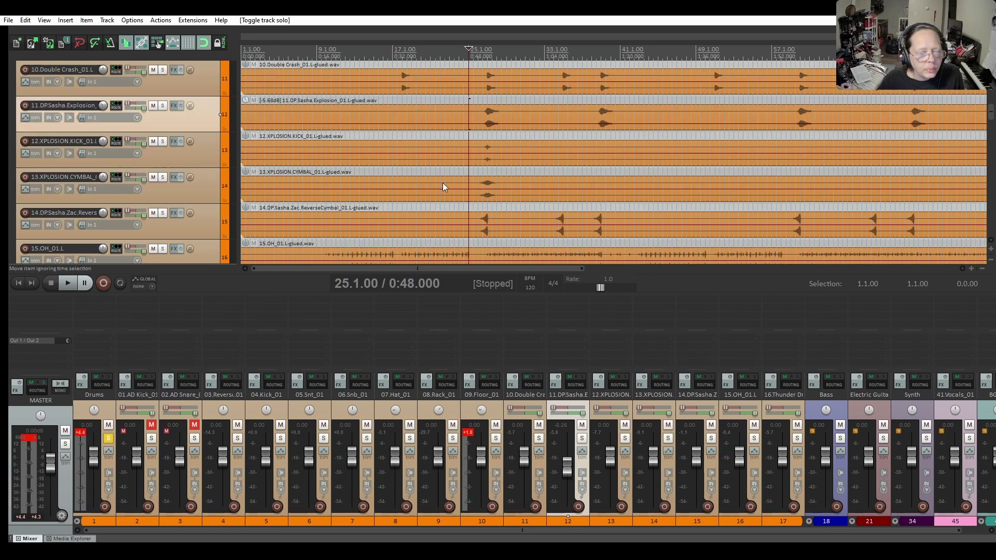
pyautogui.click(443, 189)
pyautogui.moveTo(442, 188); pyautogui.dragTo(443, 231)
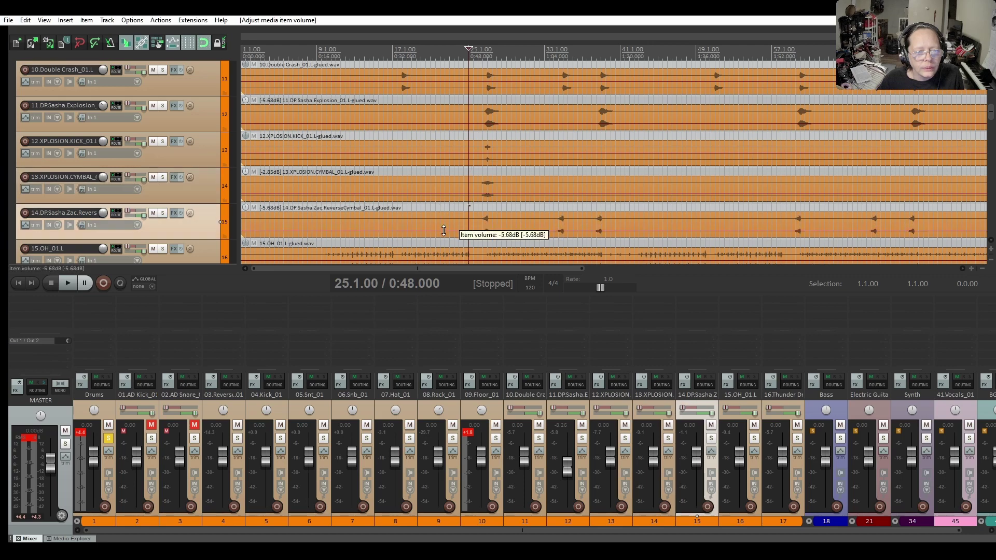
# Play the drums from 25.1.00 to check the adjusted effect hits, and return to the beginning of the Drums folder
pyautogui.press('space')
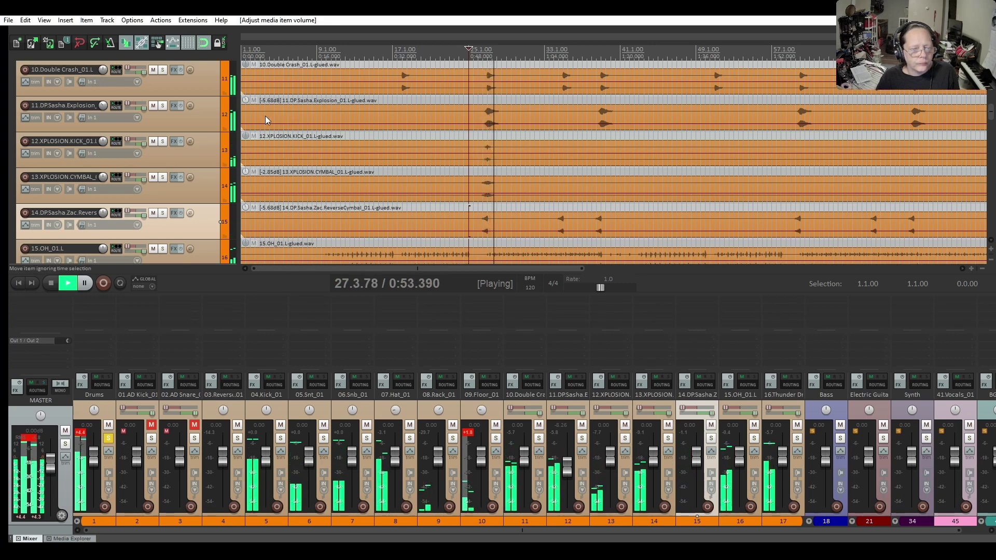
pyautogui.scroll(9, 180, 136)
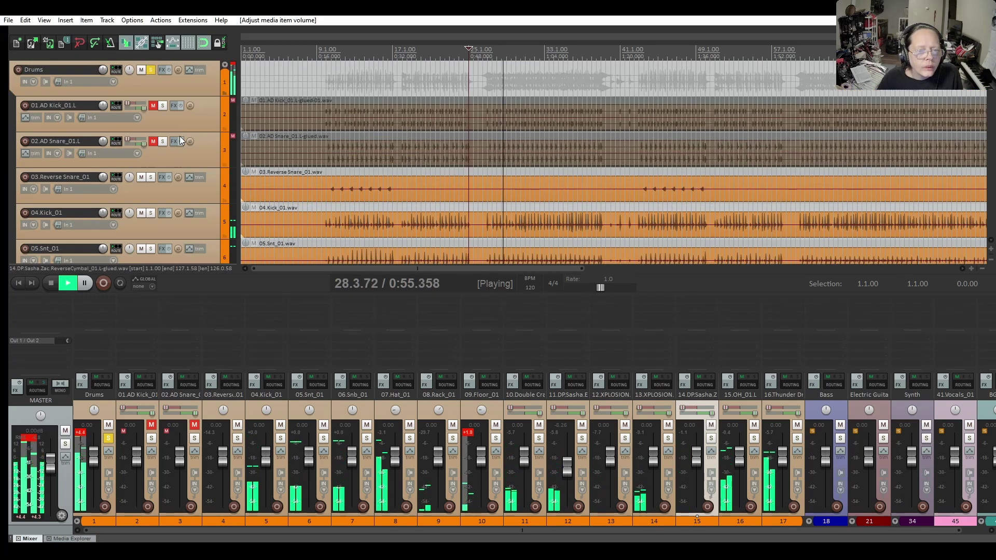
pyautogui.press('space')
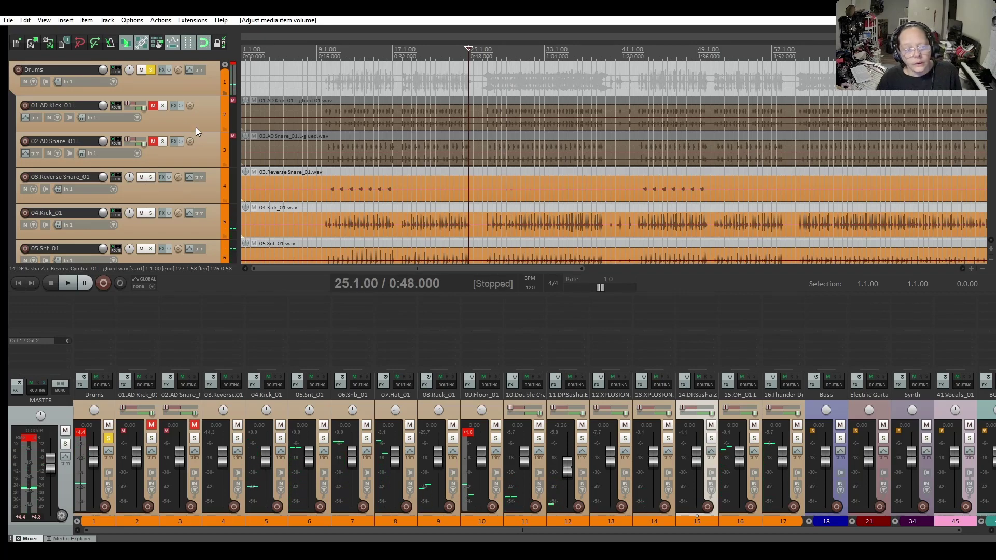
# Add the Cockos ReaEQ plugin to the 04.Kick_01 track, then enlarge and reposition its FX window
pyautogui.click(161, 213)
pyautogui.click(37, 220)
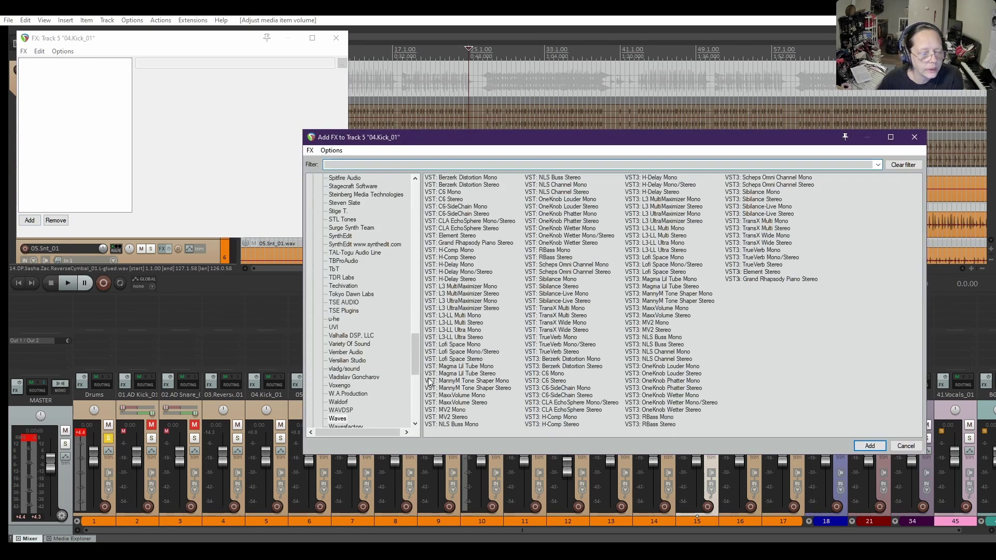
pyautogui.moveTo(419, 359); pyautogui.dragTo(434, 208)
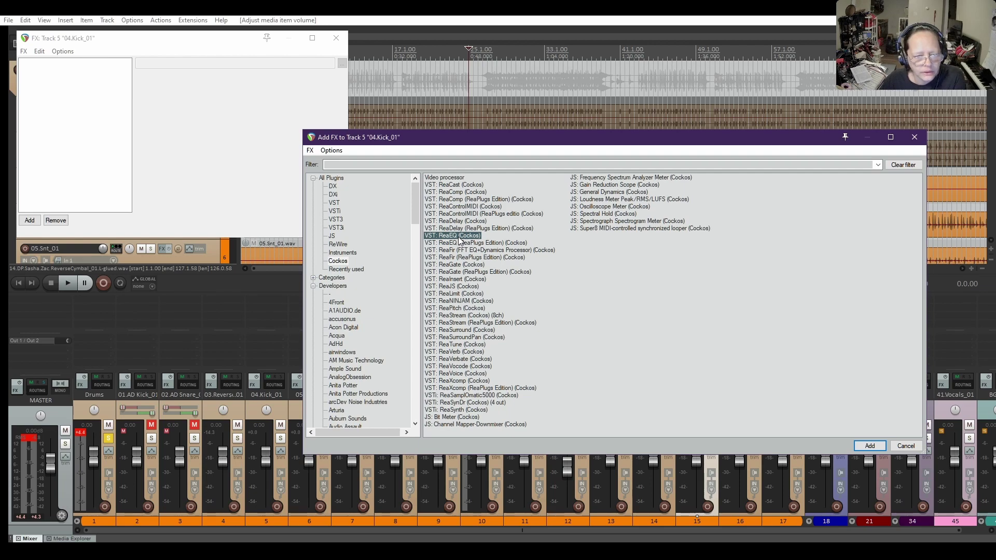
pyautogui.doubleClick(459, 240)
pyautogui.moveTo(231, 40); pyautogui.dragTo(521, 150)
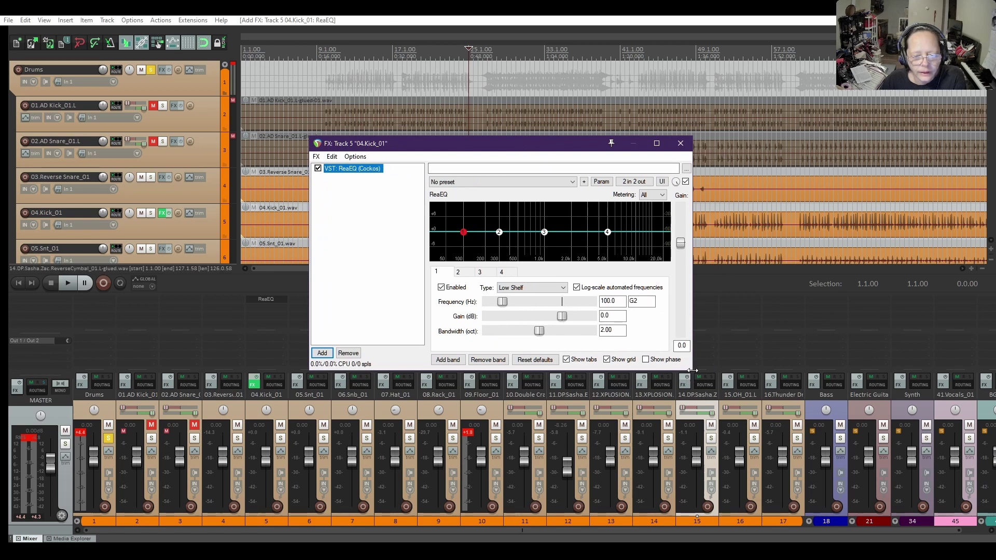
pyautogui.moveTo(690, 368); pyautogui.dragTo(779, 448)
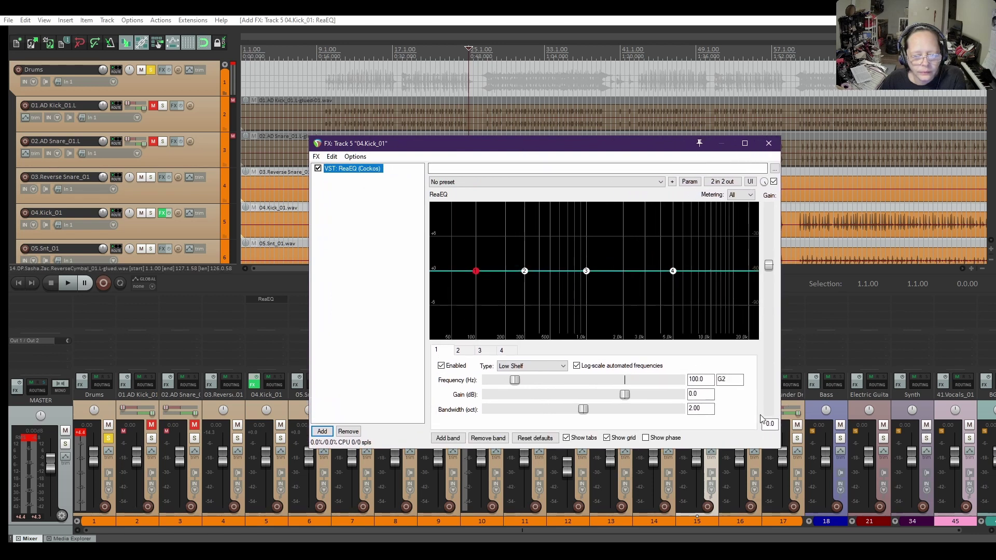
pyautogui.moveTo(639, 147); pyautogui.dragTo(562, 103)
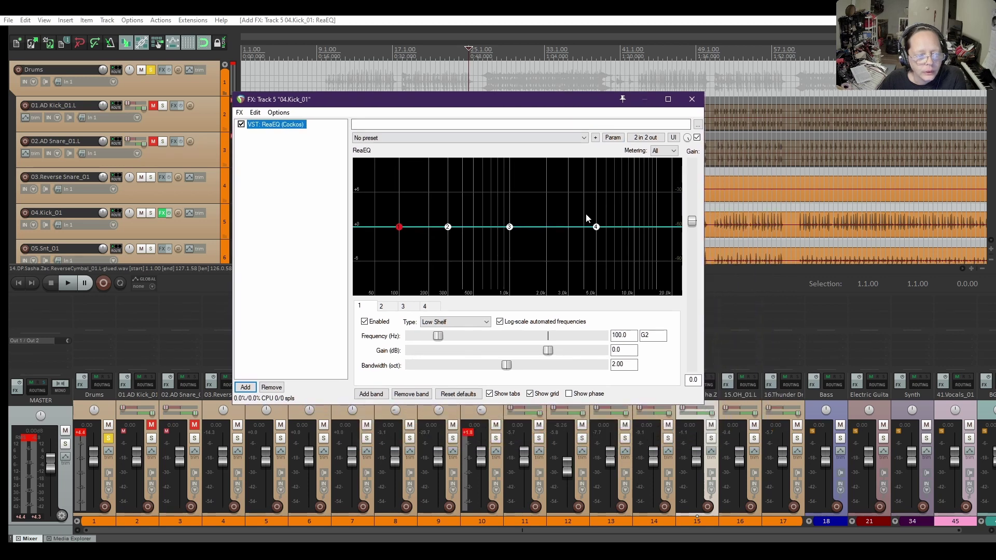
# Set band 1 of the kick's ReaEQ to a High Pass filter at 20 Hz
pyautogui.click(454, 323)
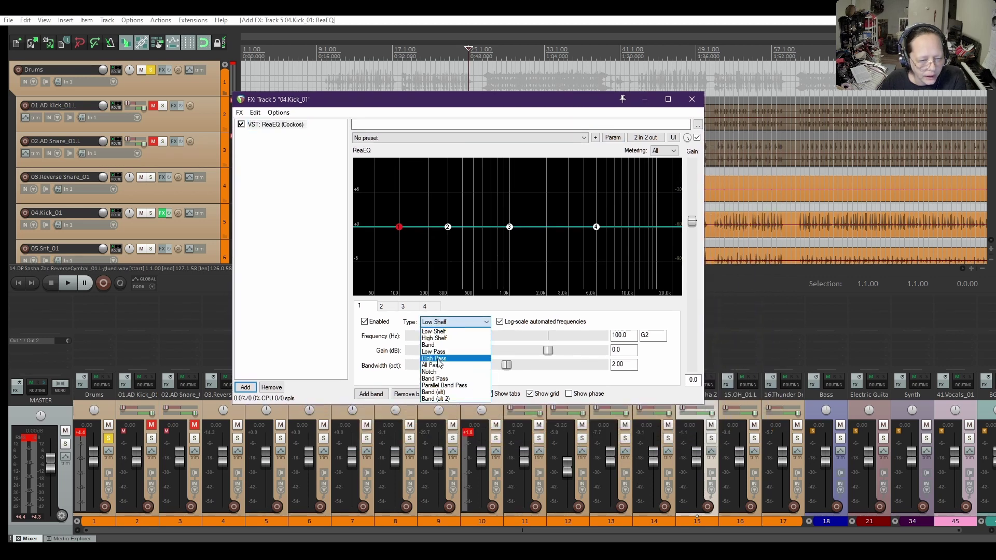
pyautogui.click(436, 358)
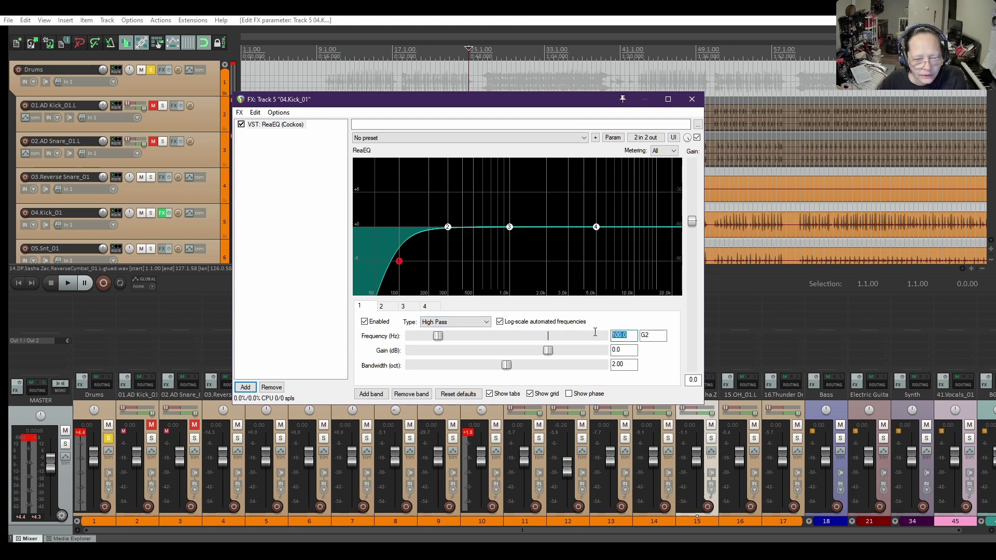
pyautogui.write('20')
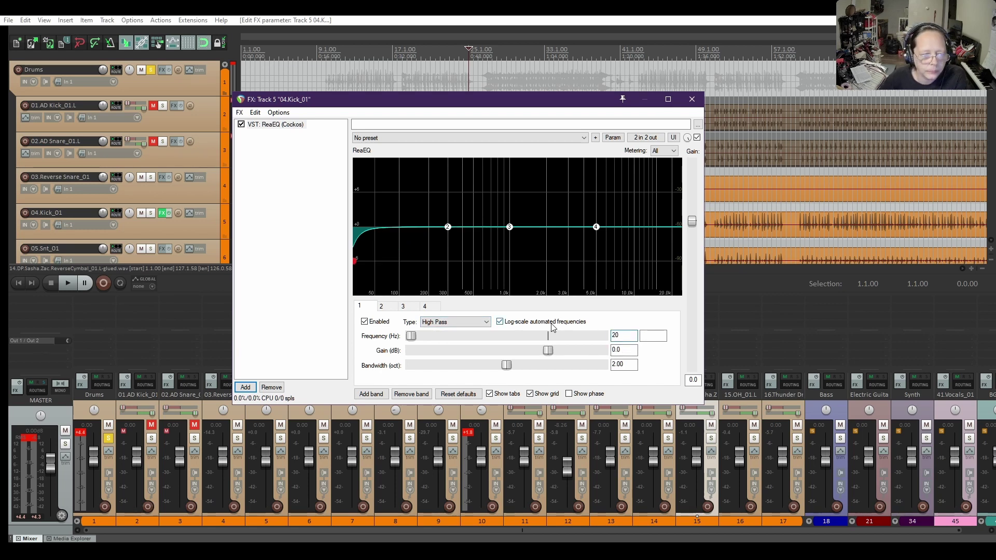
# Move the FX window clear of the tracks, then play the 04.Kick_01 track soloed from 9.3.00
pyautogui.moveTo(492, 105); pyautogui.dragTo(541, 239)
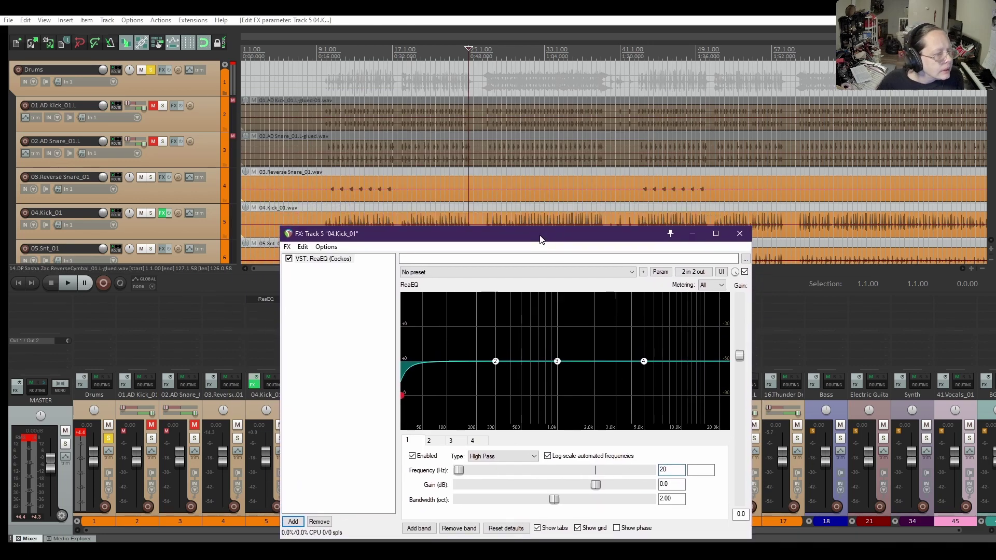
pyautogui.scroll(-1, 196, 184)
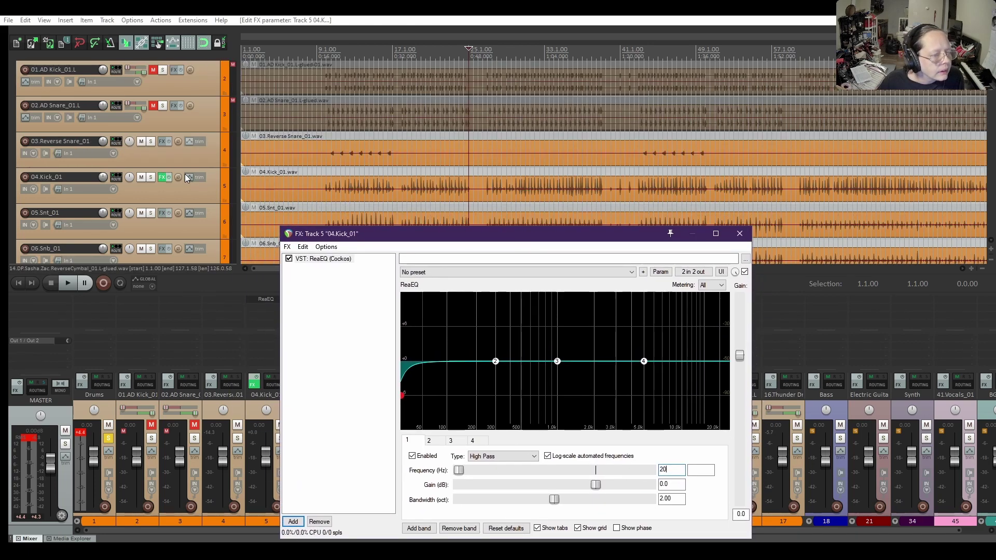
pyautogui.click(323, 176)
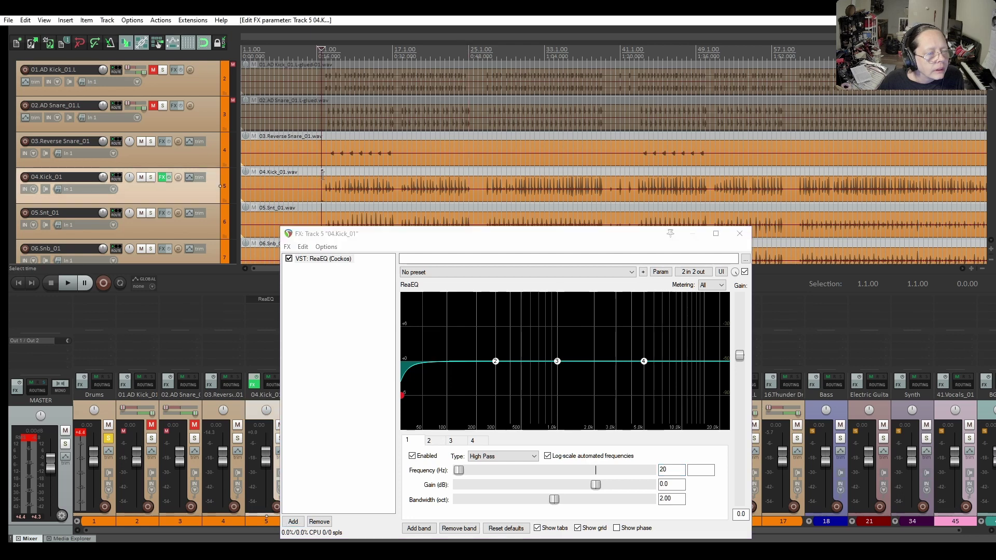
pyautogui.press('space')
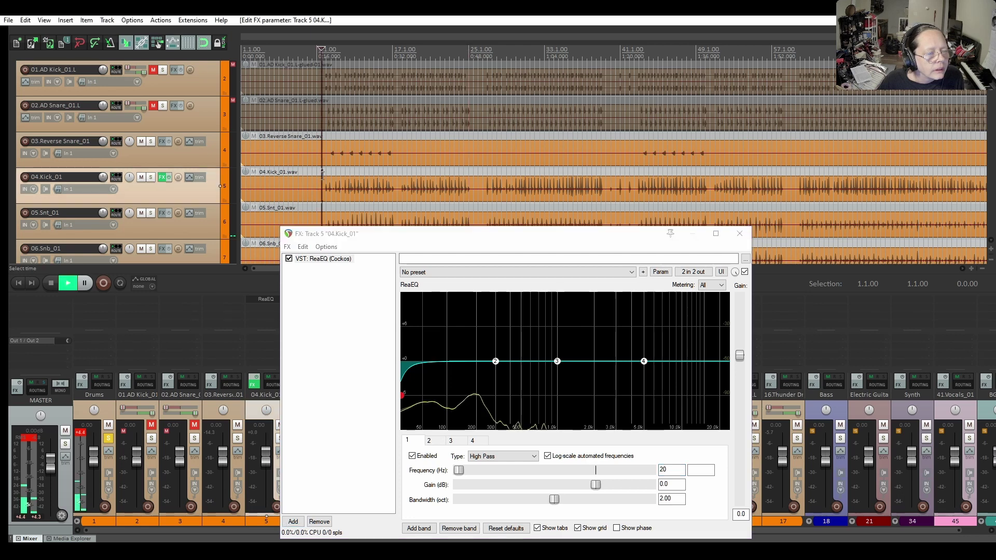
pyautogui.click(150, 177)
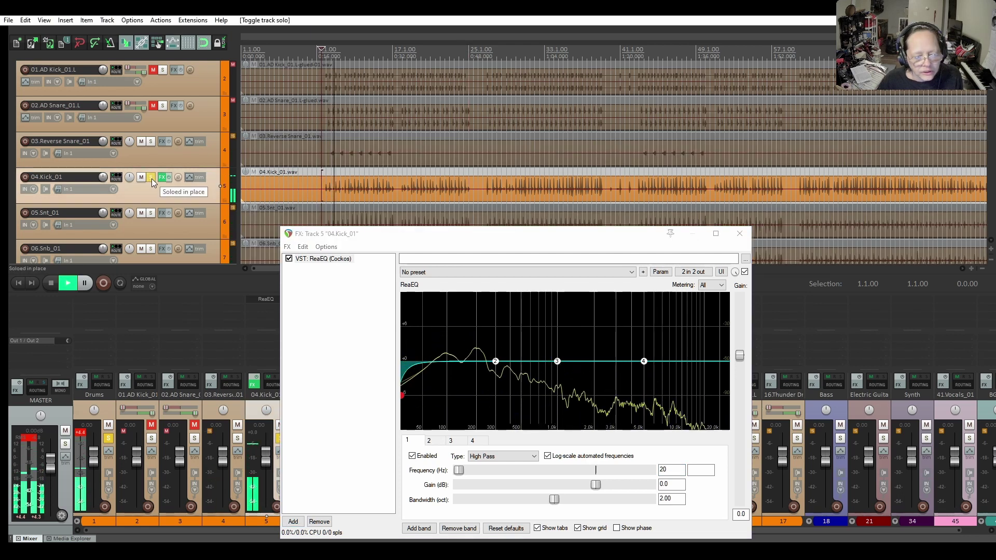
# Boost band 2 of the kick's EQ by about 2.3 dB at 81.7 Hz with a 0.68-octave bandwidth
pyautogui.click(495, 361)
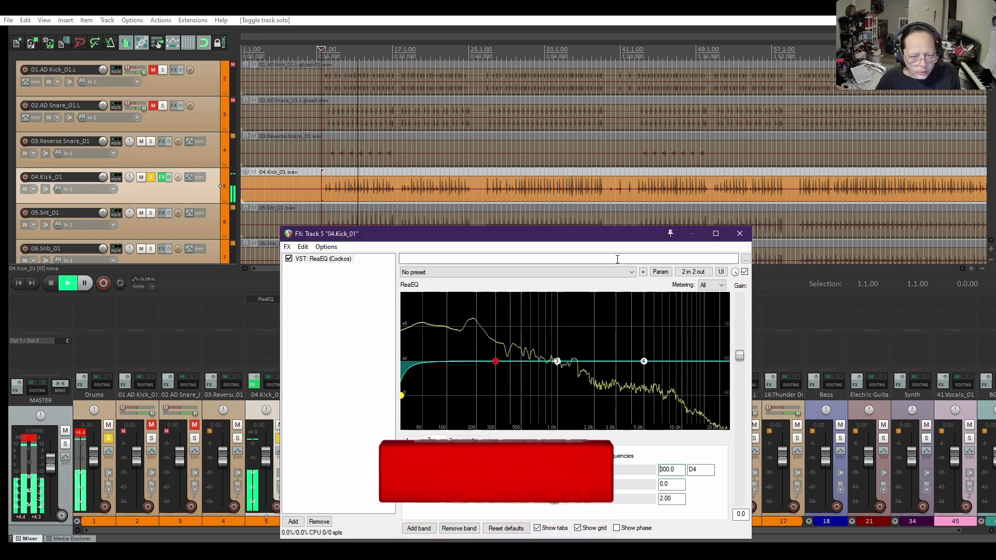
pyautogui.moveTo(598, 245); pyautogui.dragTo(678, 112)
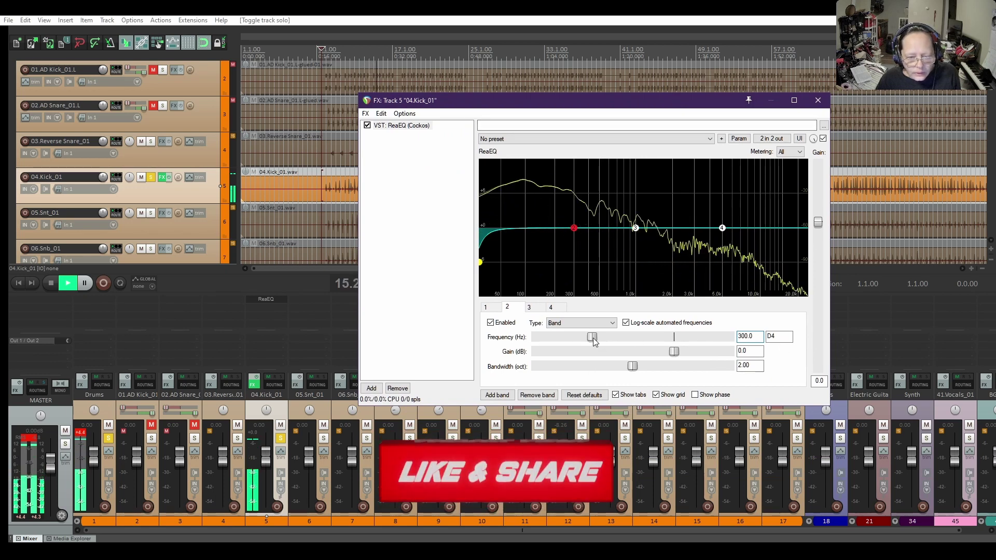
pyautogui.moveTo(593, 337); pyautogui.dragTo(552, 336)
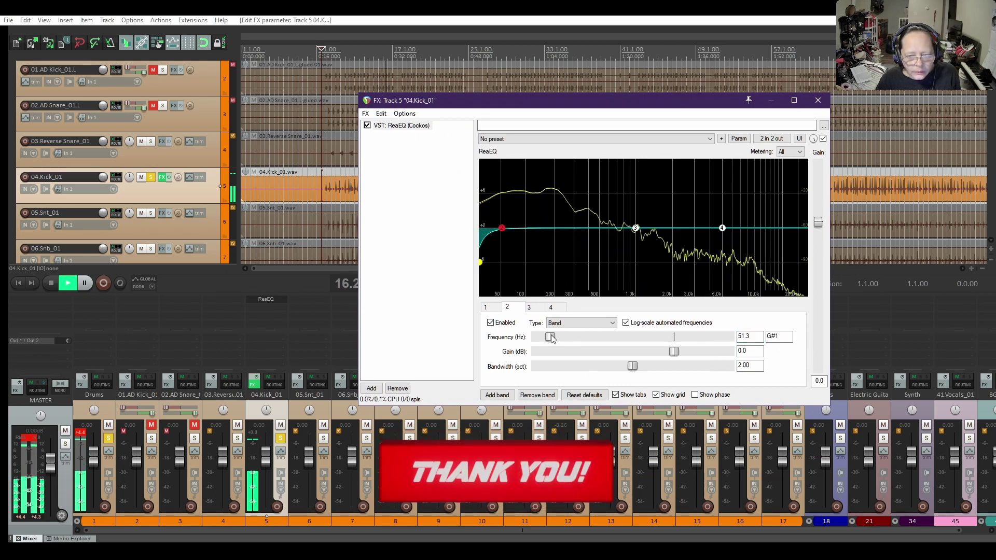
pyautogui.moveTo(674, 351); pyautogui.dragTo(683, 352)
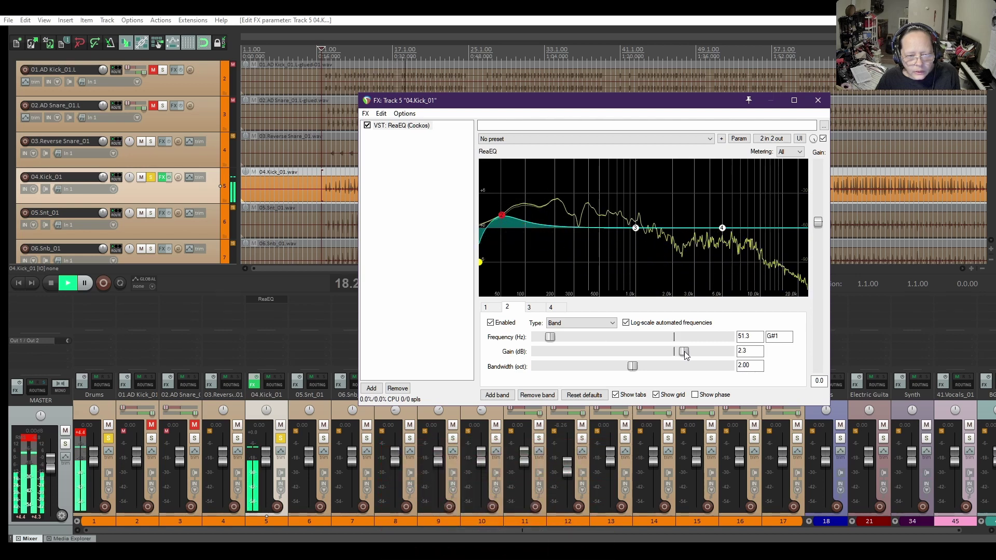
pyautogui.moveTo(632, 366); pyautogui.dragTo(569, 367)
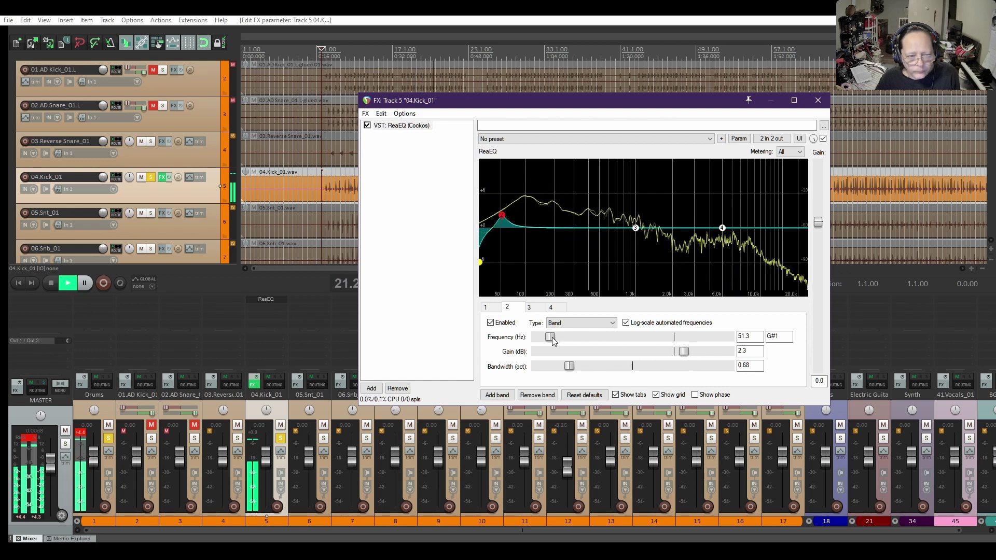
pyautogui.moveTo(552, 337); pyautogui.dragTo(559, 338)
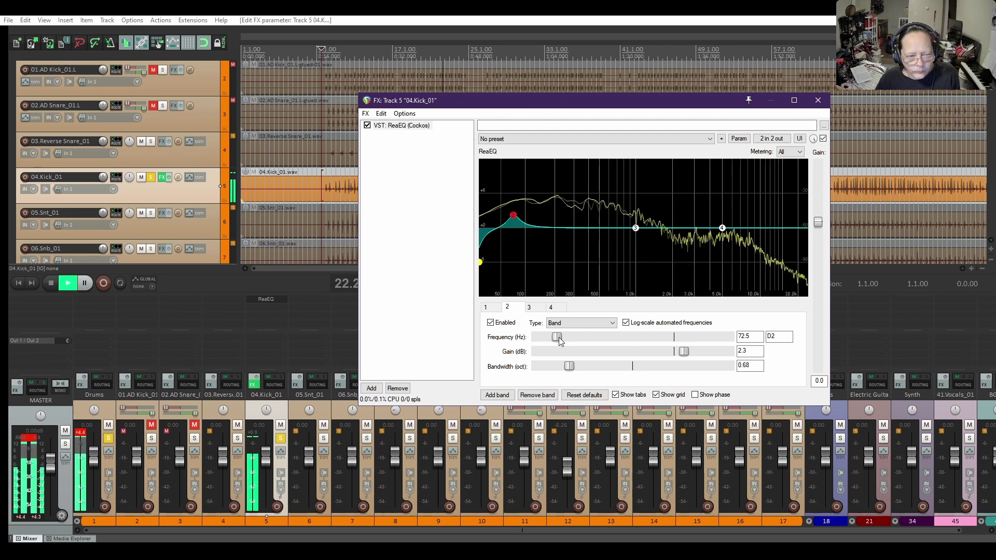
pyautogui.moveTo(559, 338); pyautogui.dragTo(562, 340)
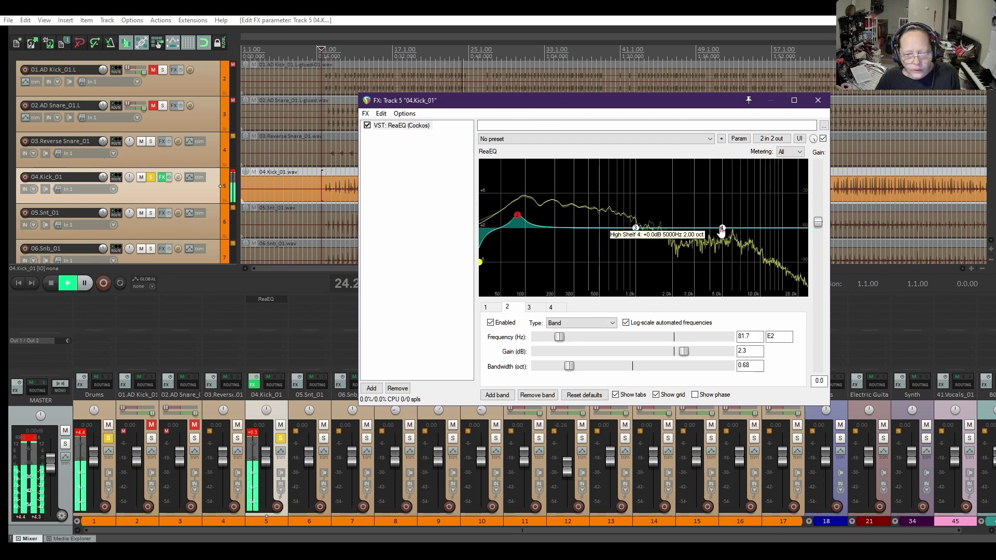
# Change band 4 of the kick's EQ to a Low Pass filter at about 3480 Hz
pyautogui.click(721, 228)
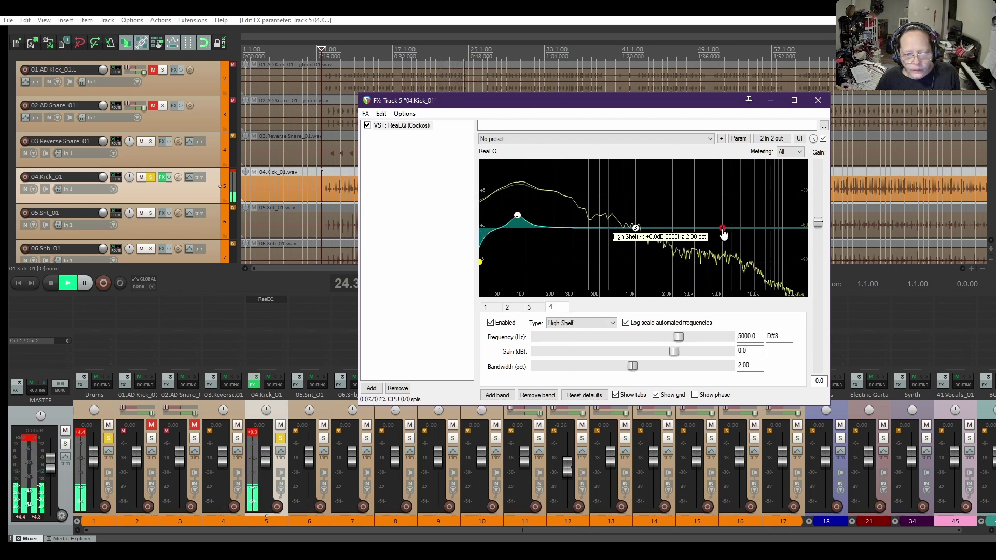
pyautogui.click(585, 327)
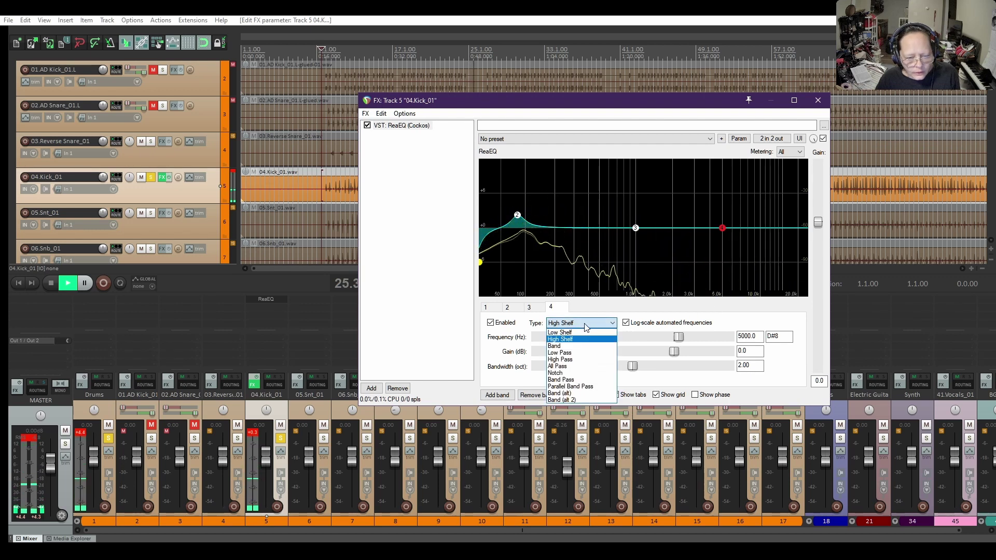
pyautogui.click(580, 352)
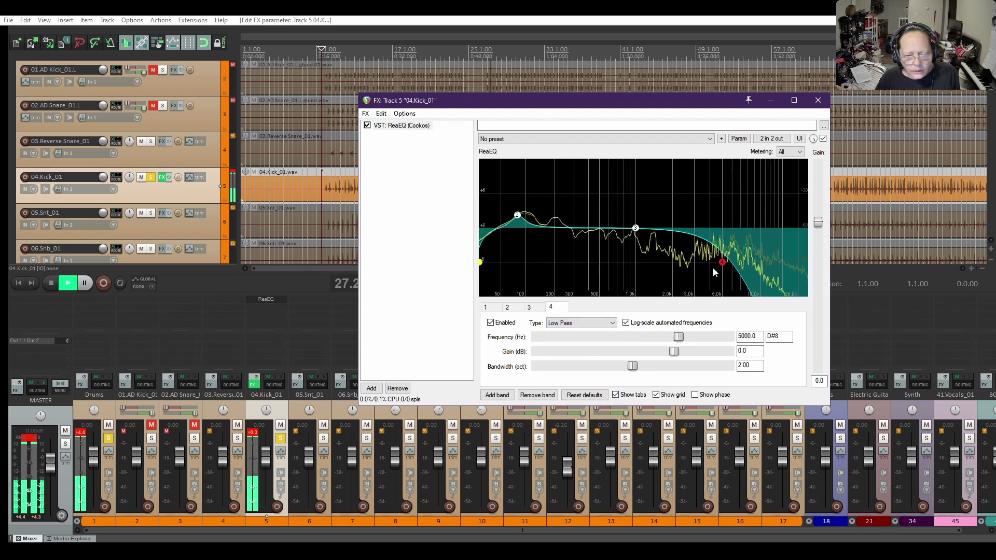
pyautogui.moveTo(721, 263)
pyautogui.mouseDown()
pyautogui.moveTo(625, 267)
pyautogui.moveTo(702, 267)
pyautogui.mouseUp()
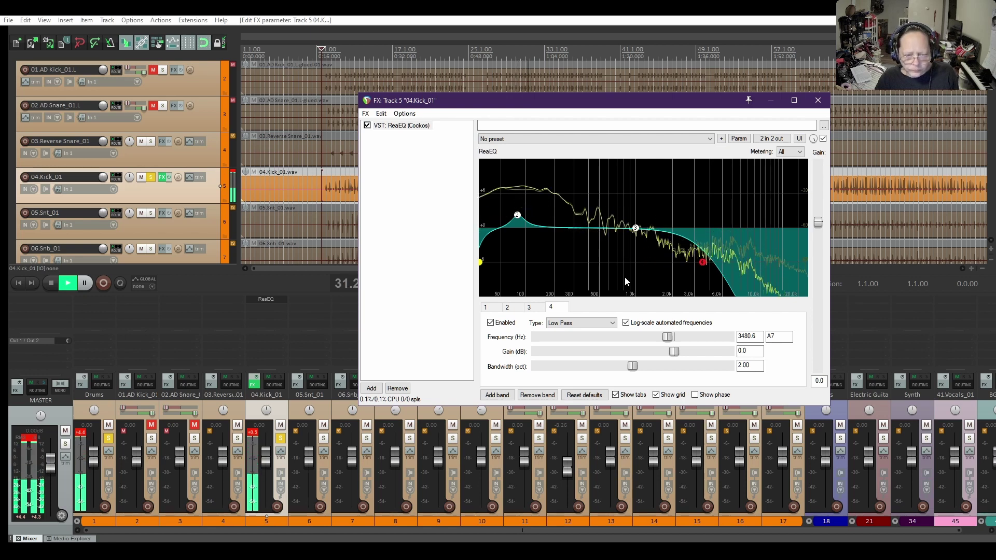
# Cut band 3 of the kick's EQ by about 3.8 dB at 315.6 Hz with a 0.55-octave bandwidth
pyautogui.click(517, 216)
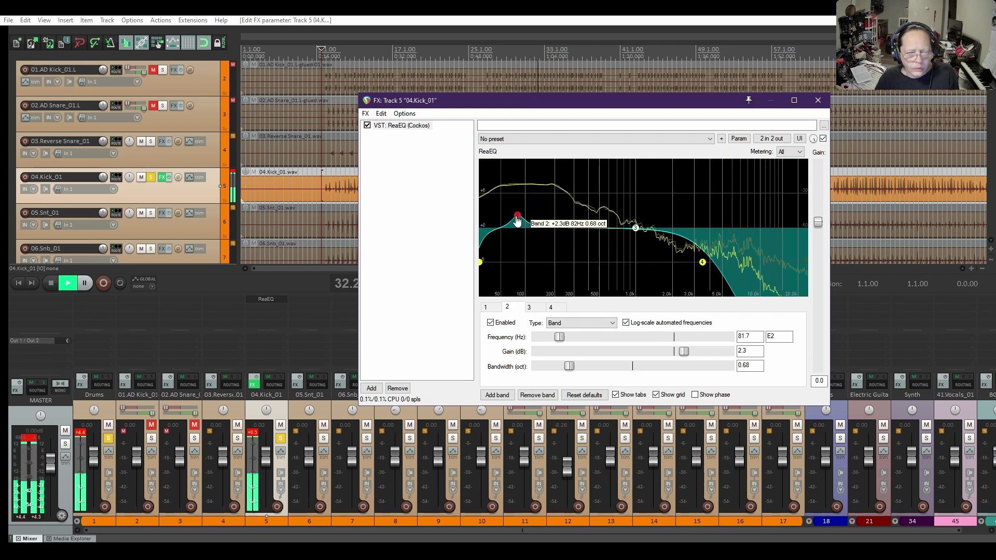
pyautogui.click(530, 307)
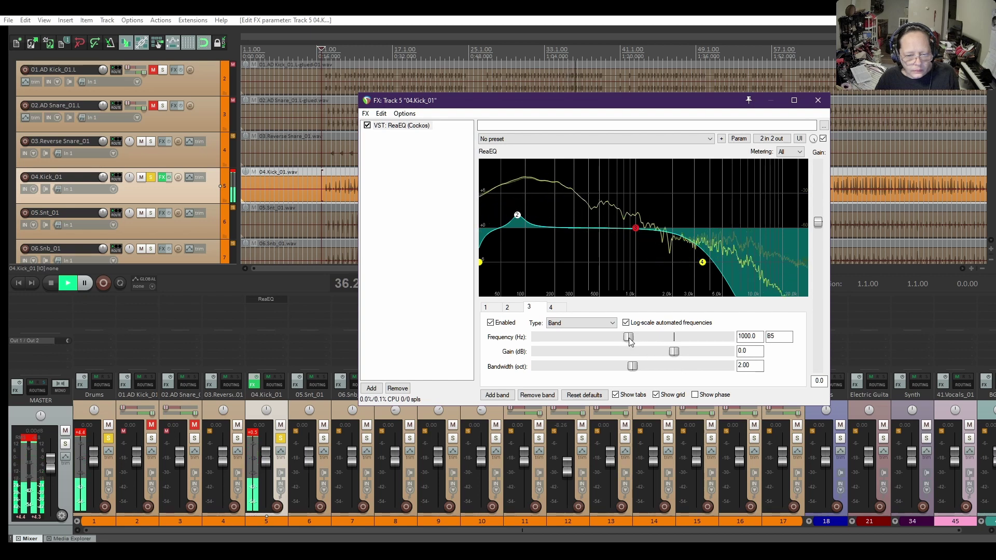
pyautogui.moveTo(603, 340); pyautogui.dragTo(595, 340)
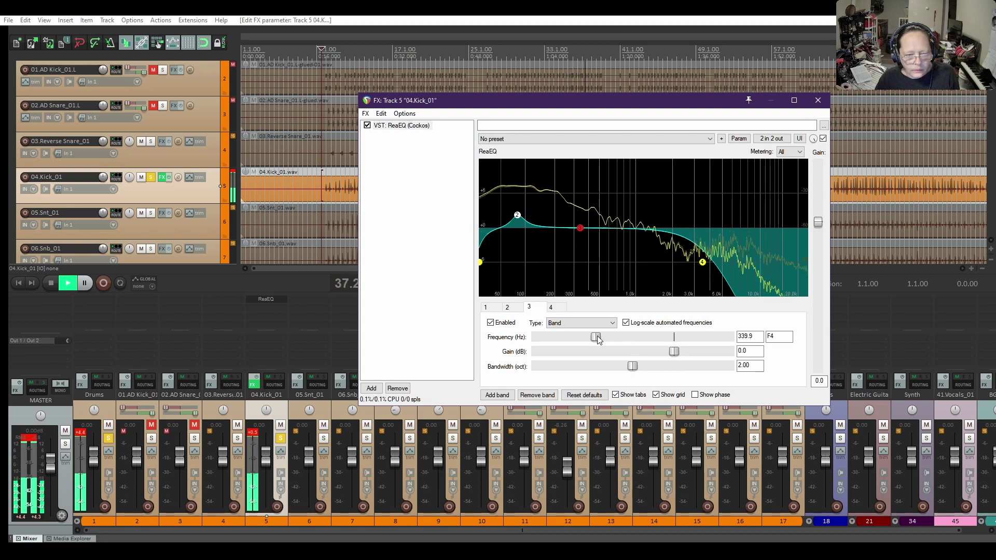
pyautogui.moveTo(674, 352); pyautogui.dragTo(570, 367)
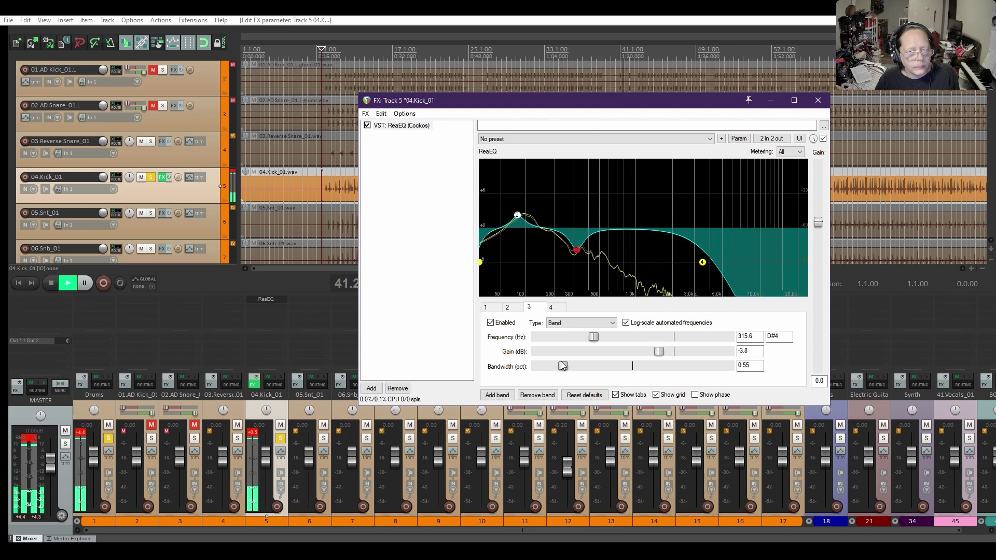
# Move the FX window lower and raise the kick's low-pass frequency to about 4132 Hz
pyautogui.moveTo(628, 107); pyautogui.dragTo(643, 207)
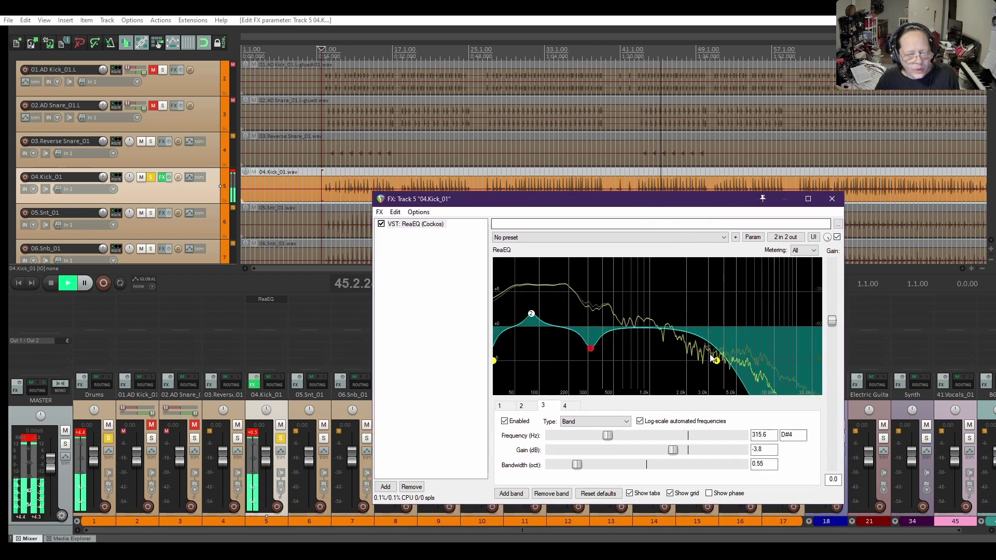
pyautogui.moveTo(718, 365); pyautogui.dragTo(727, 367)
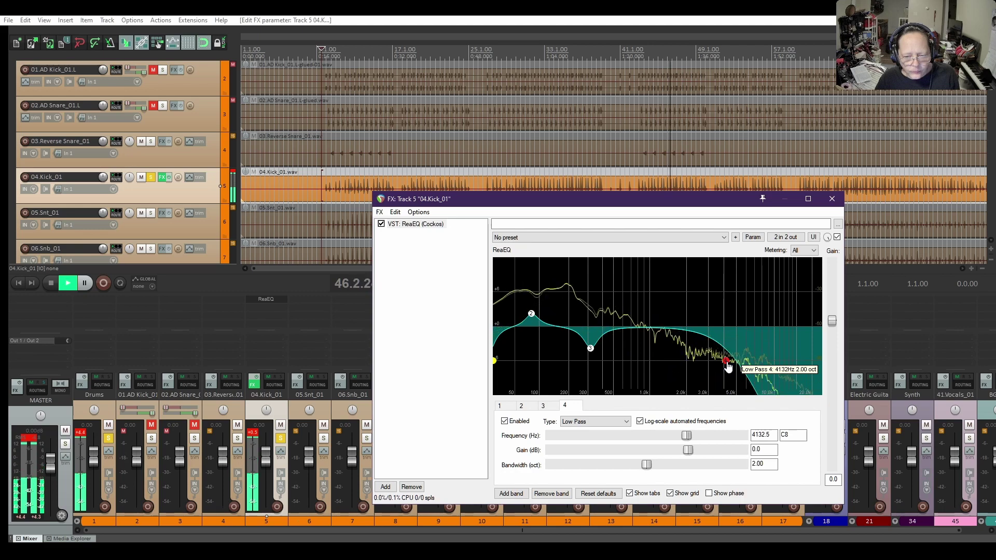
# Close the kick's FX window and unsolo 04.Kick_01 to hear it within the drum mix, stopping playback at the end
pyautogui.click(832, 199)
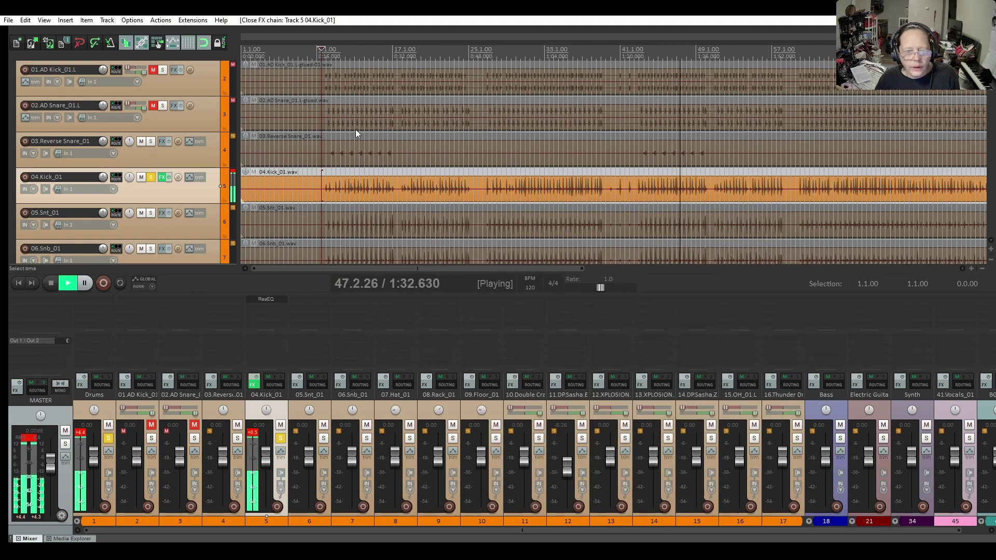
pyautogui.click(151, 179)
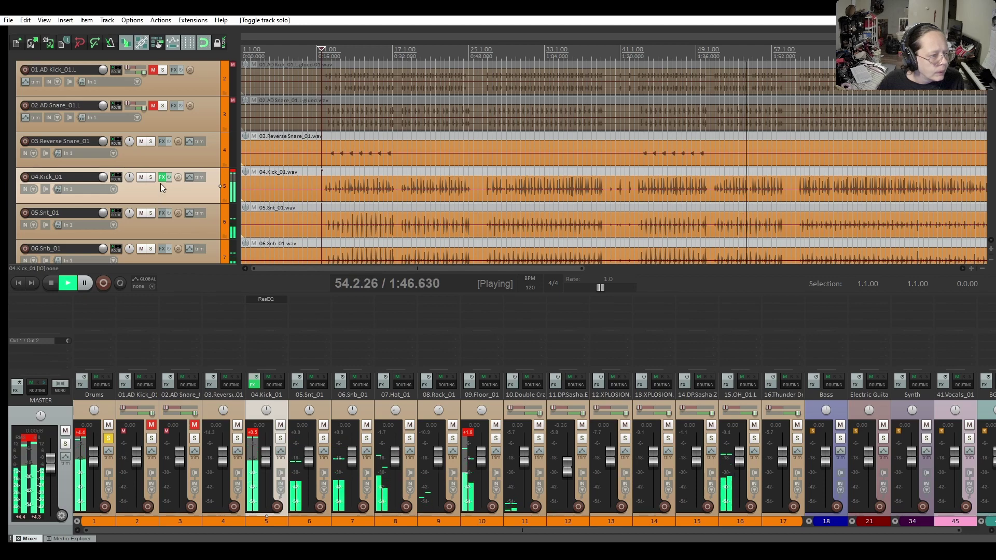
pyautogui.press('space')
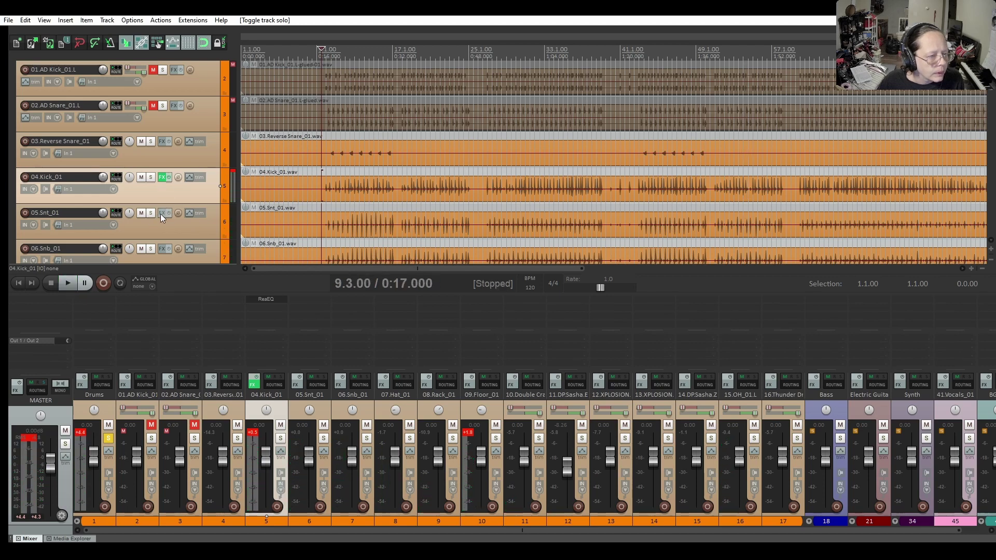
# Add the ReaEQ plugin to the 05.Snt_01 track, and enlarge and reposition its FX window
pyautogui.click(162, 213)
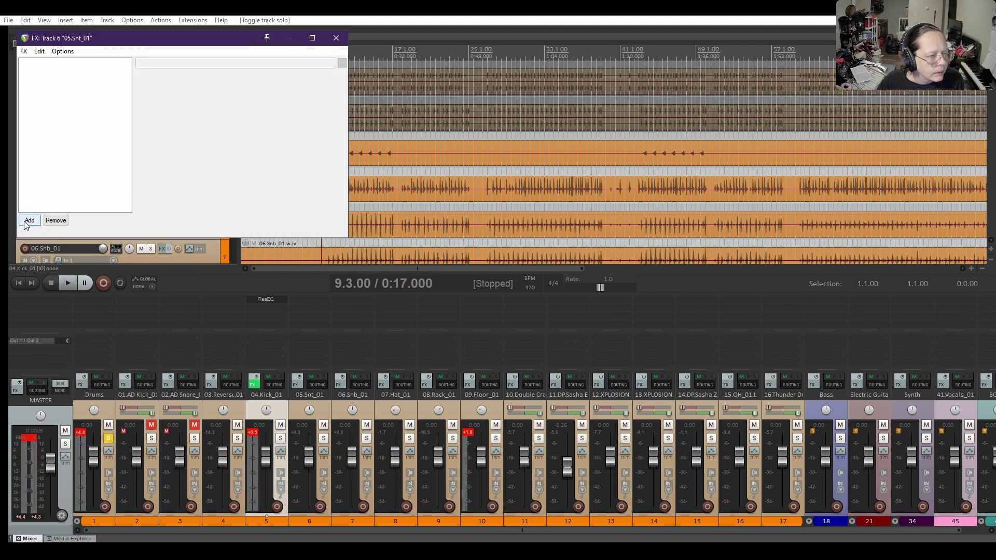
pyautogui.click(29, 220)
pyautogui.doubleClick(446, 238)
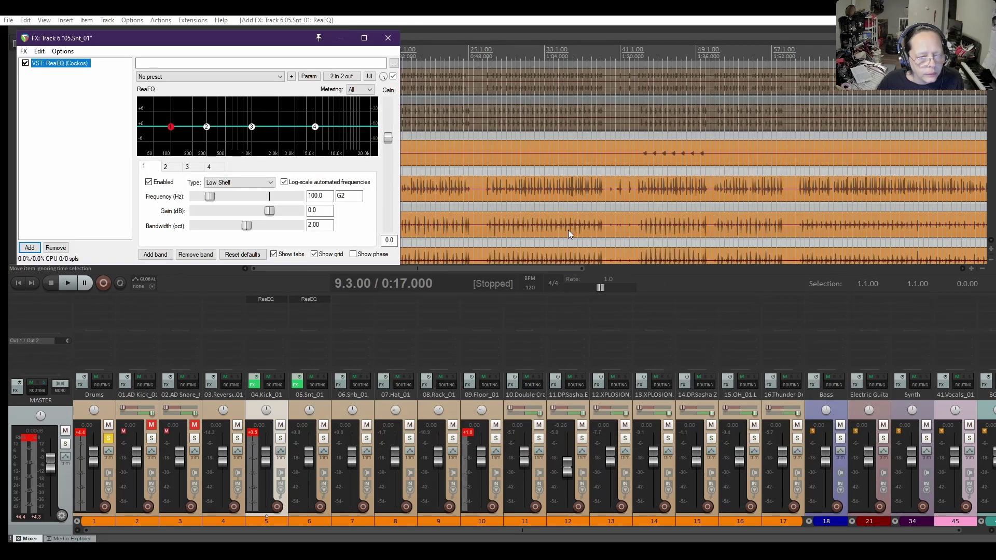
pyautogui.moveTo(285, 38); pyautogui.dragTo(527, 120)
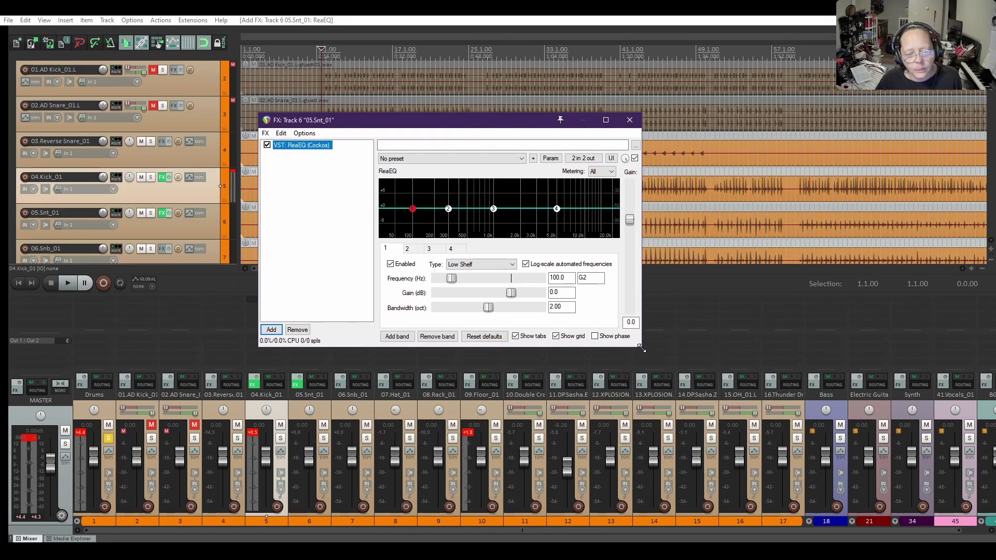
pyautogui.moveTo(642, 349); pyautogui.dragTo(792, 477)
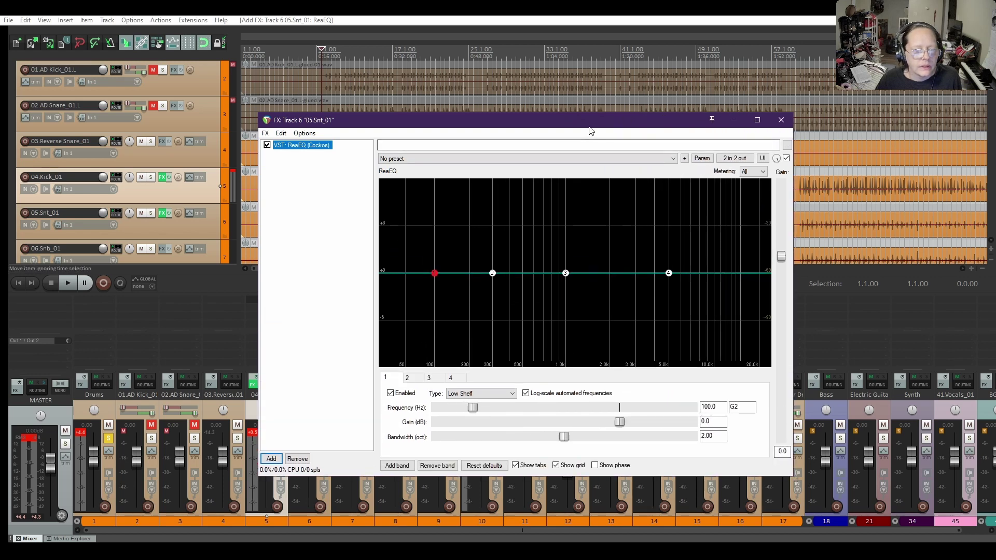
pyautogui.moveTo(590, 131); pyautogui.dragTo(667, 156)
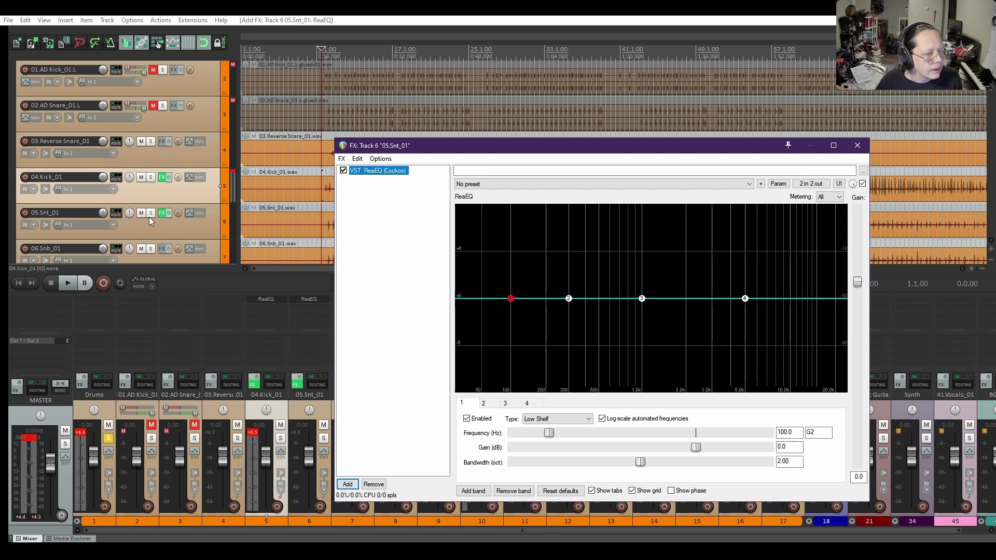
# Solo 05.Snt_01 during playback and make EQ band 1 a high-pass filter at about 140.6 Hz
pyautogui.click(150, 213)
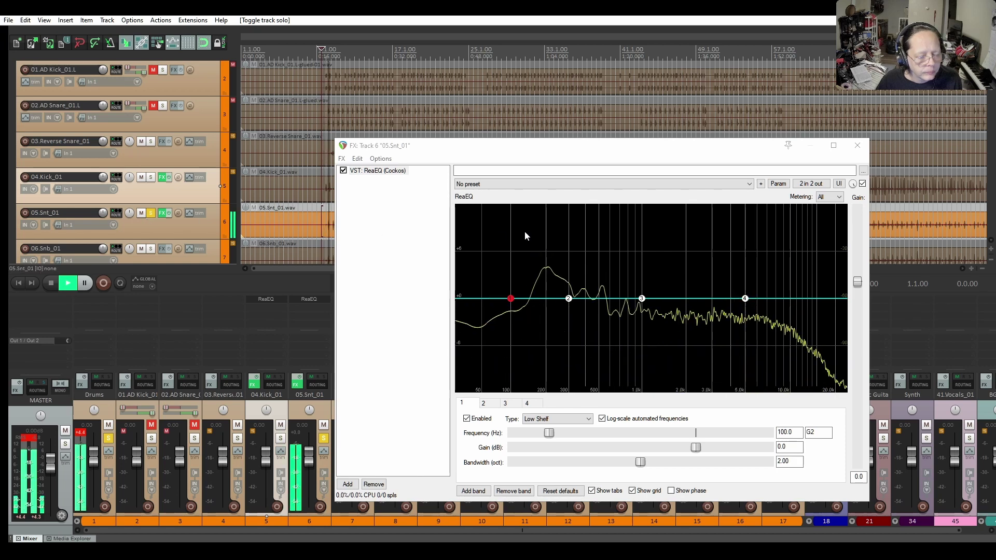
pyautogui.click(556, 419)
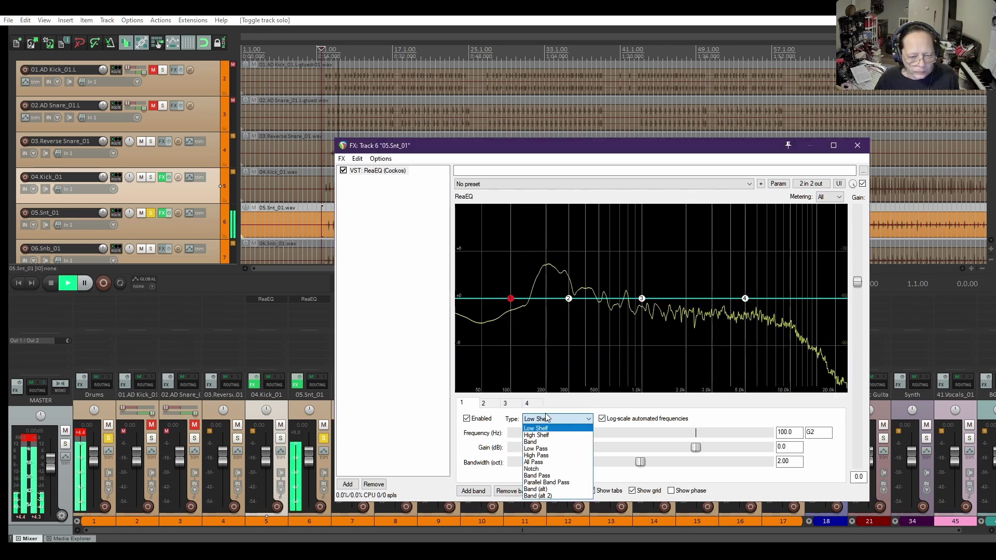
pyautogui.click(537, 456)
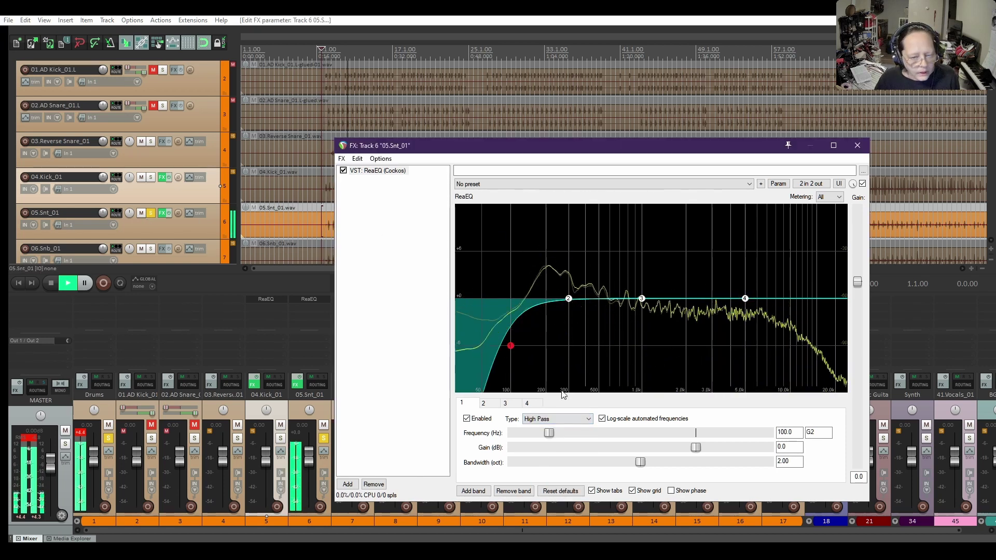
pyautogui.moveTo(510, 353); pyautogui.dragTo(527, 352)
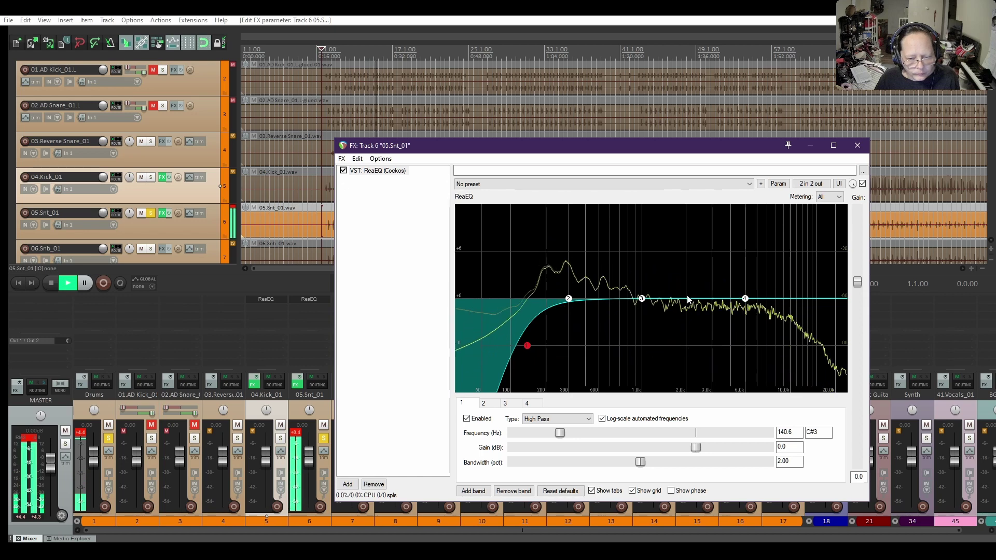
# Boost band 3 of the 05.Snt_01 EQ by about 1.8 dB at 1000 Hz with a bandwidth of about 0.69 octaves
pyautogui.click(642, 298)
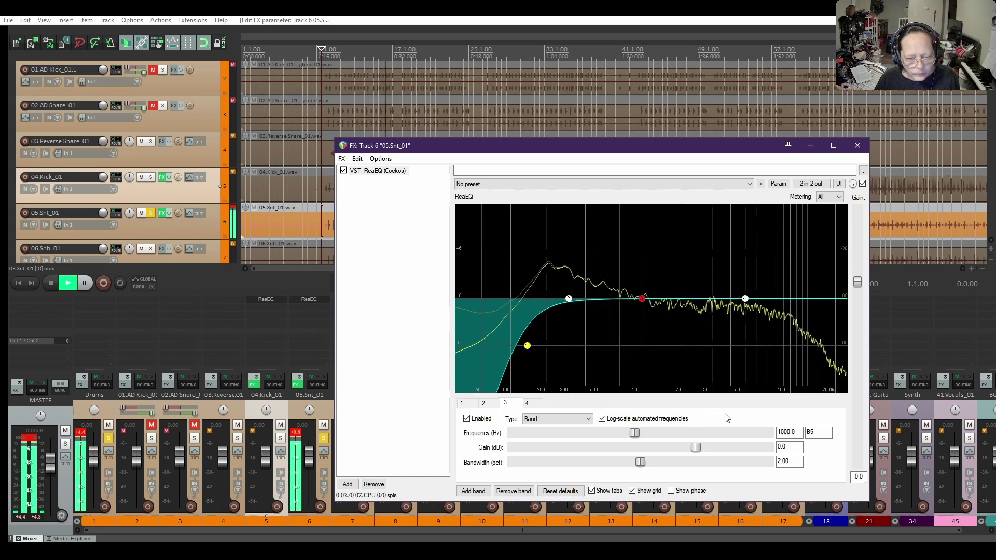
pyautogui.moveTo(696, 447); pyautogui.dragTo(705, 447)
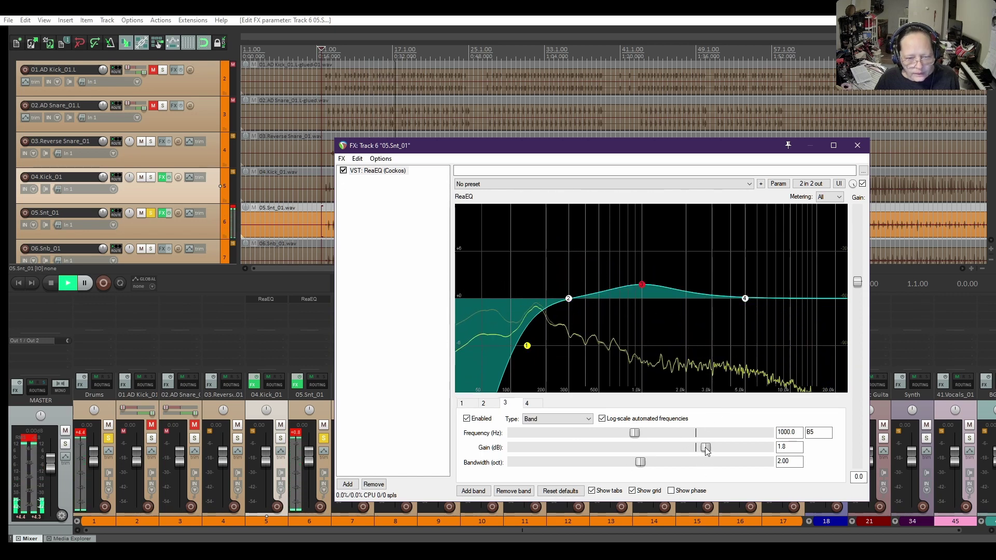
pyautogui.moveTo(641, 463); pyautogui.dragTo(558, 463)
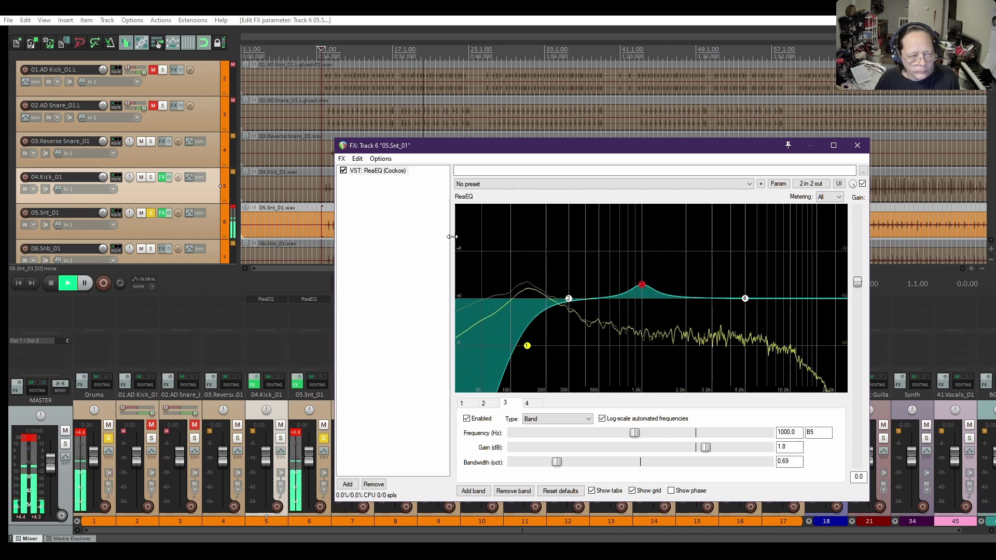
# Unsolo 05.Snt_01 to hear it with the other drums, close its FX window and stop playback
pyautogui.click(151, 212)
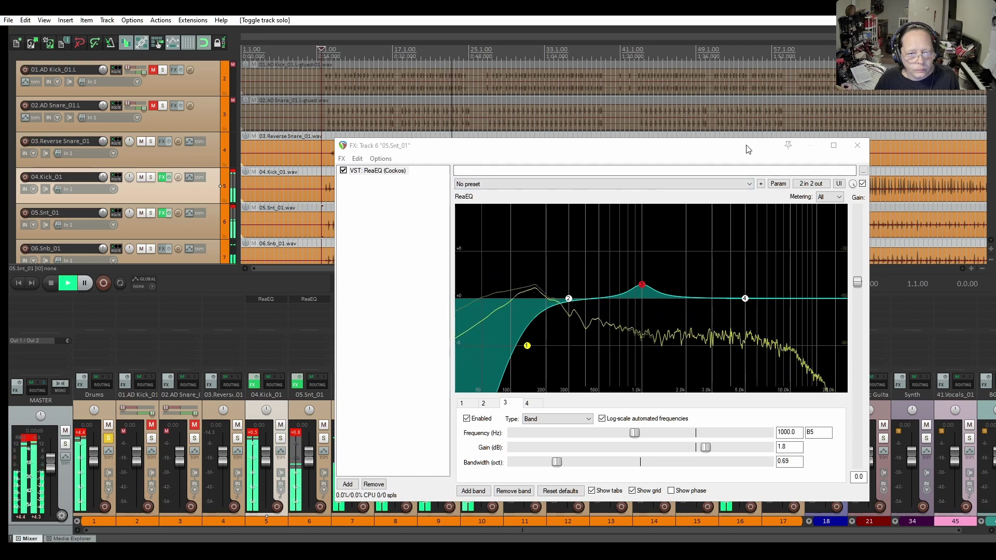
pyautogui.click(857, 146)
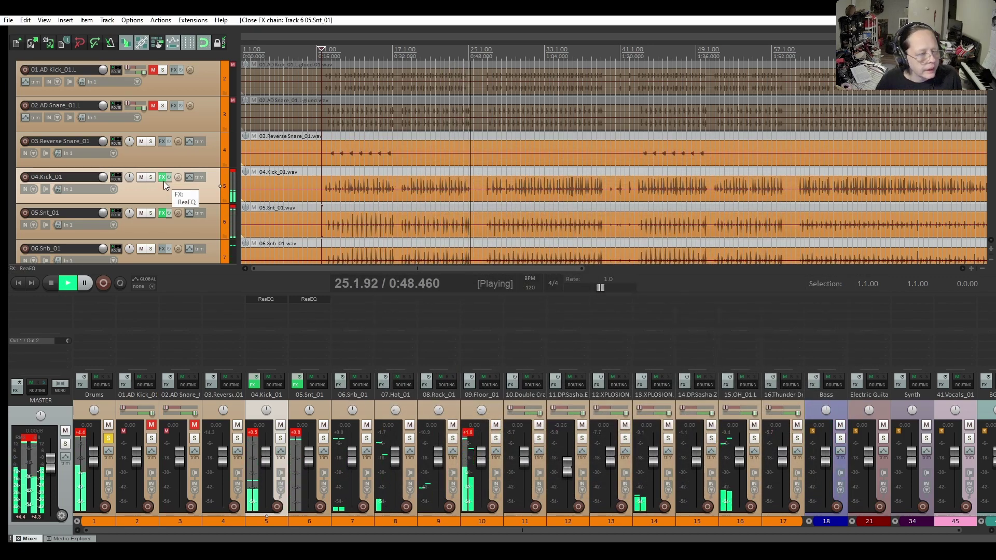
pyautogui.press('space')
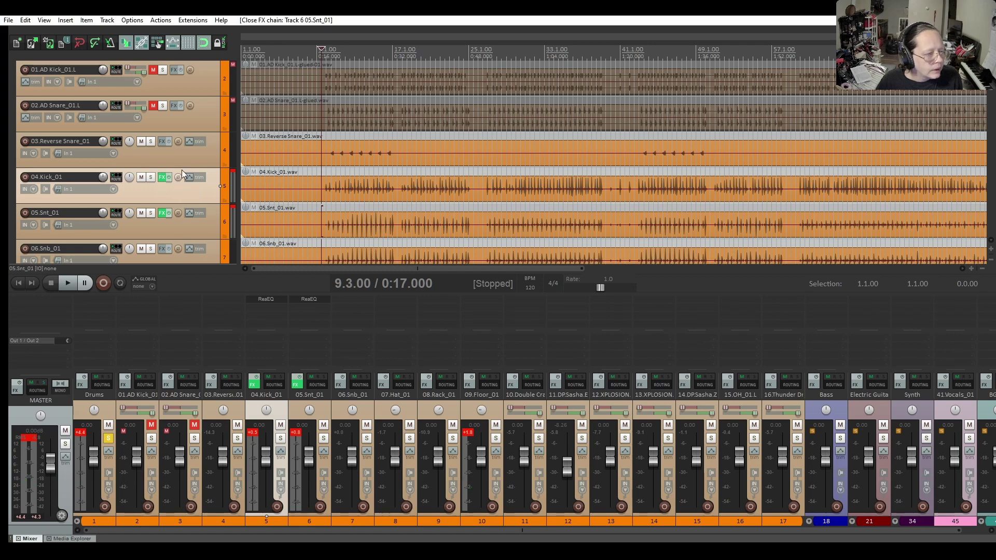
# Play 06.Snb_01 soloed, add 05.Snt_01 to the solo, and lower the 06.Snb_01 item volume to about -5.68 dB
pyautogui.scroll(-1, 182, 173)
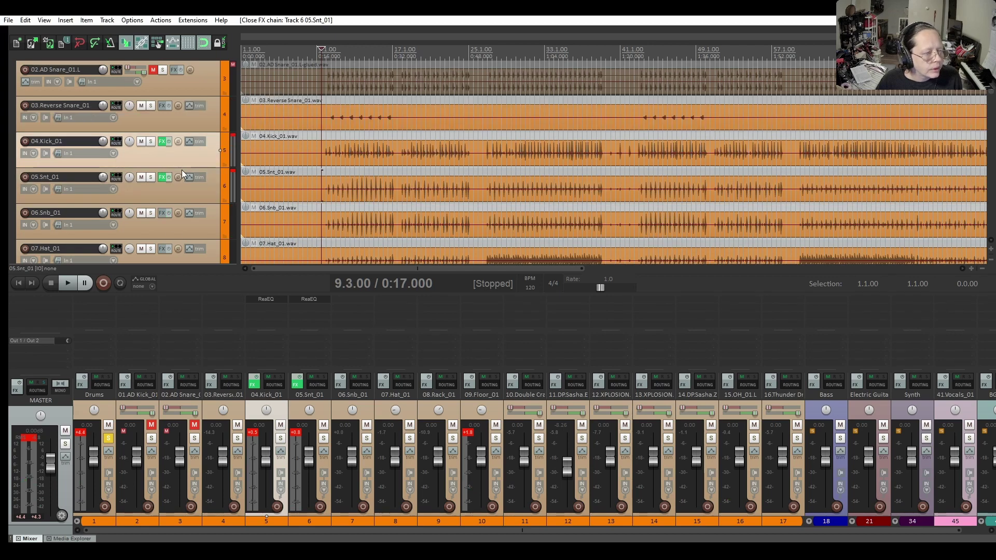
pyautogui.click(151, 213)
pyautogui.press('space')
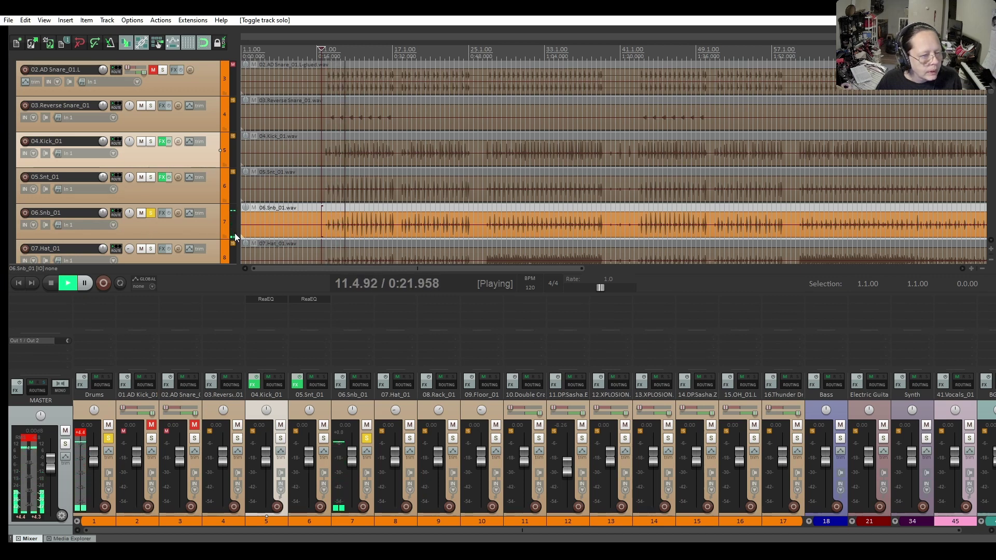
pyautogui.click(279, 225)
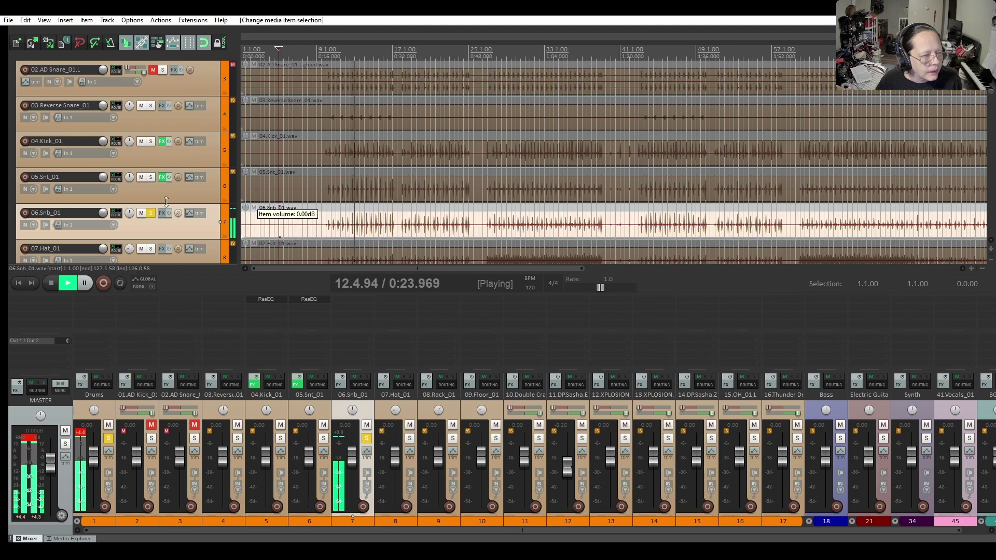
pyautogui.click(150, 178)
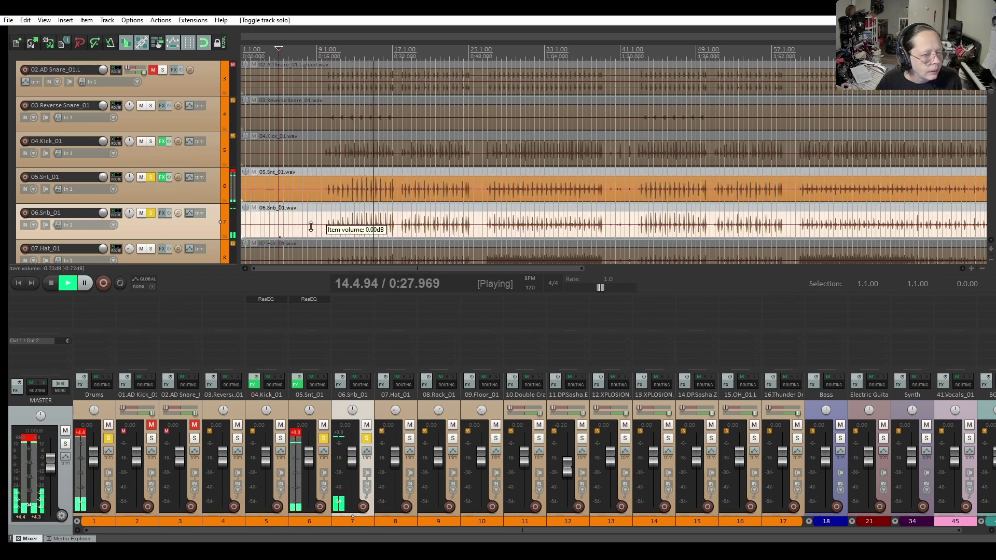
pyautogui.moveTo(311, 227); pyautogui.dragTo(311, 232)
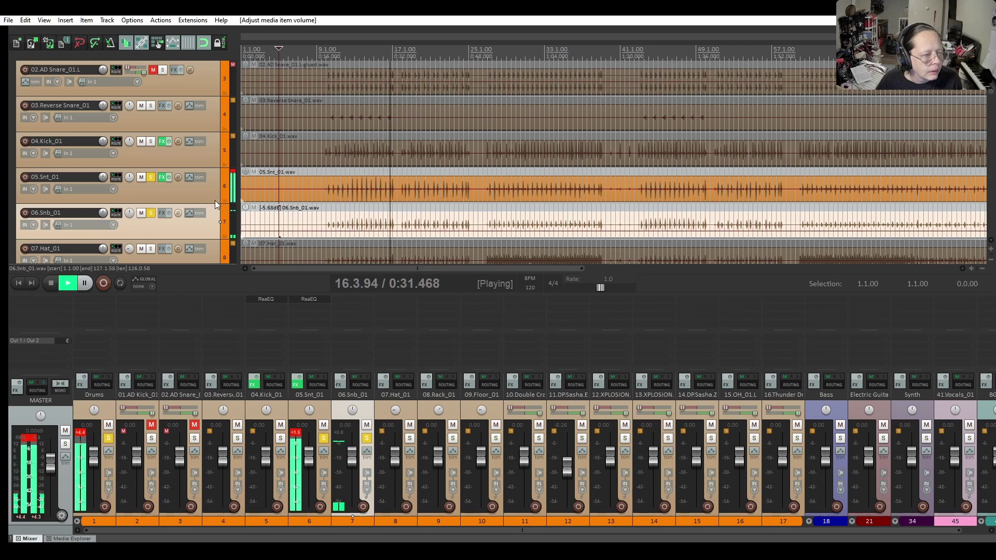
# Unsolo 06.Snb_01 and 05.Snt_01, listen within the full drum mix, and stop playback
pyautogui.click(150, 213)
pyautogui.click(150, 177)
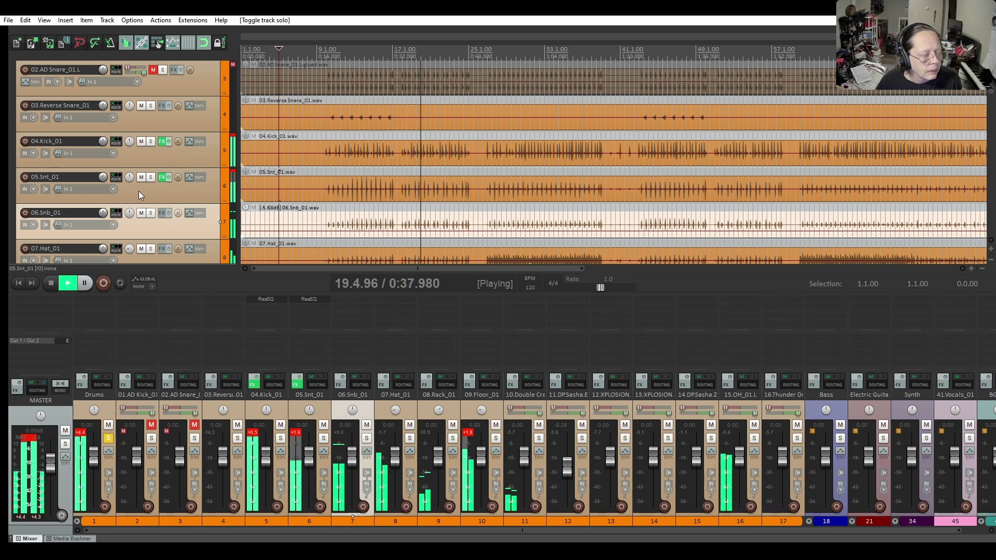
pyautogui.press('space')
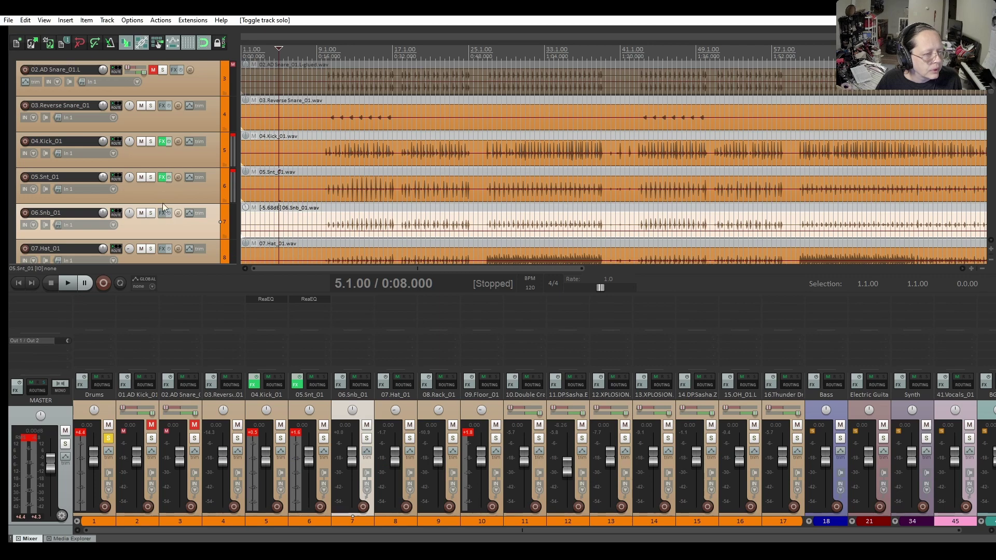
# Copy ReaEQ from 05.Snt_01 onto 06.Snb_01 with band 3 disabled, moving its FX window clear of the track controls
pyautogui.click(162, 214)
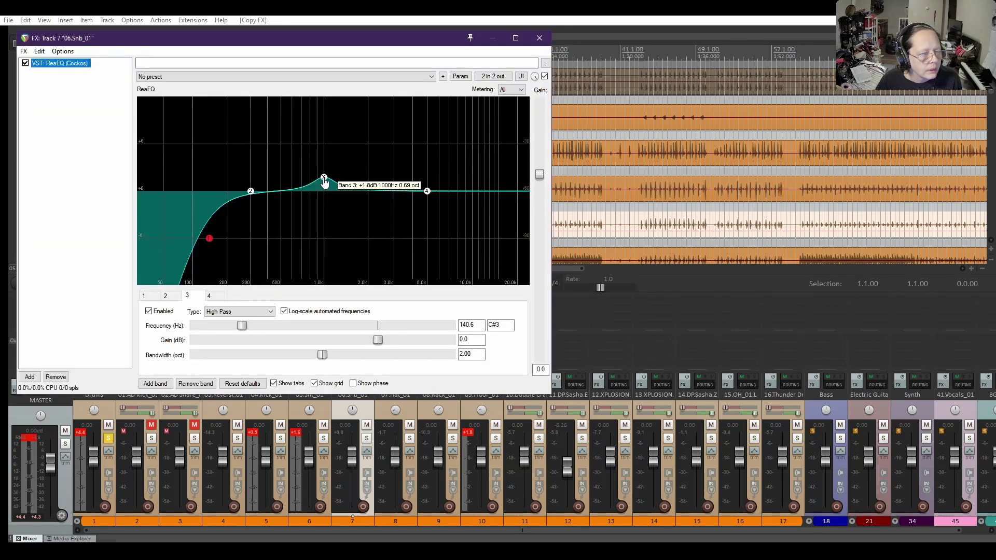
pyautogui.moveTo(337, 41); pyautogui.dragTo(756, 81)
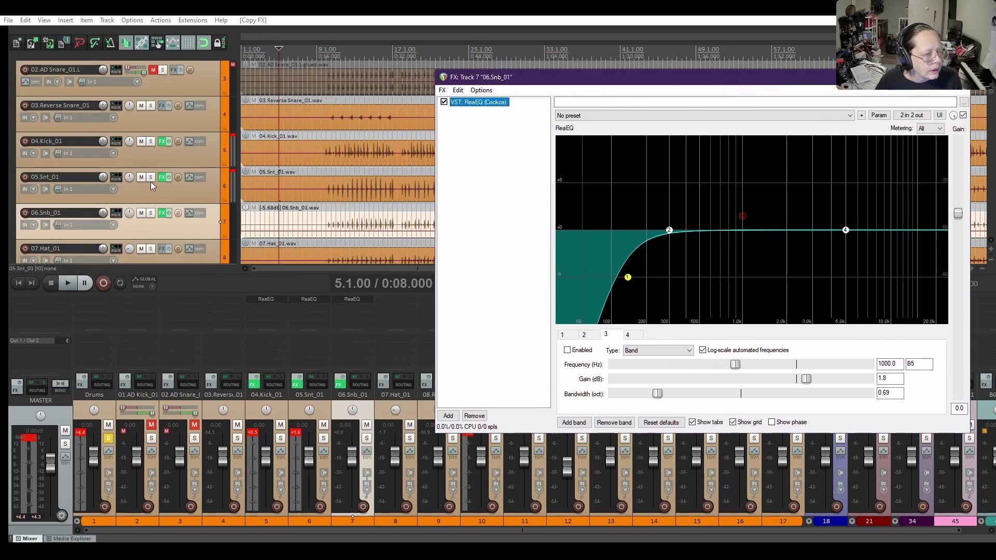
# Solo 05.Snt_01 and 06.Snb_01, play them from measure 10, and enable band 3 of the 06.Snb_01 EQ
pyautogui.click(150, 177)
pyautogui.click(151, 213)
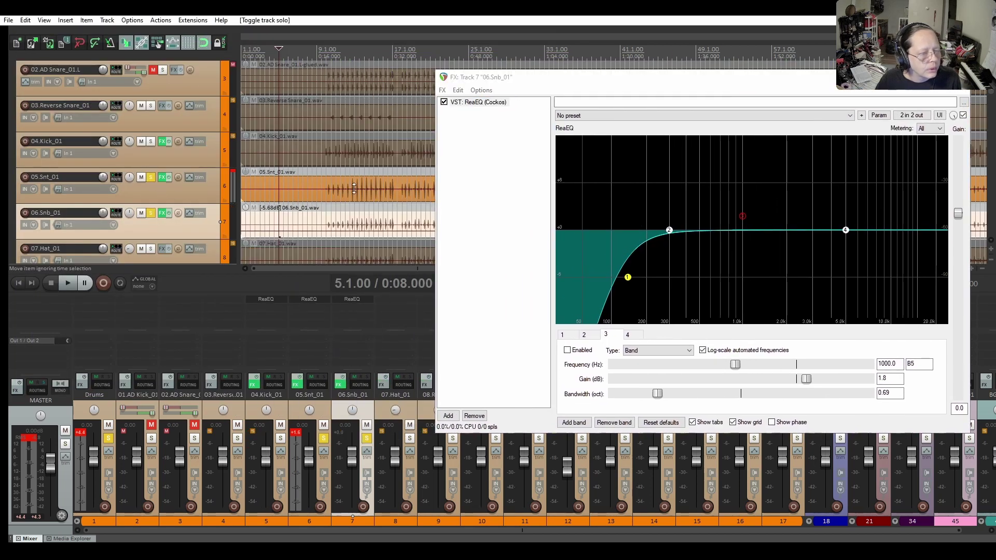
pyautogui.click(329, 171)
pyautogui.press('space')
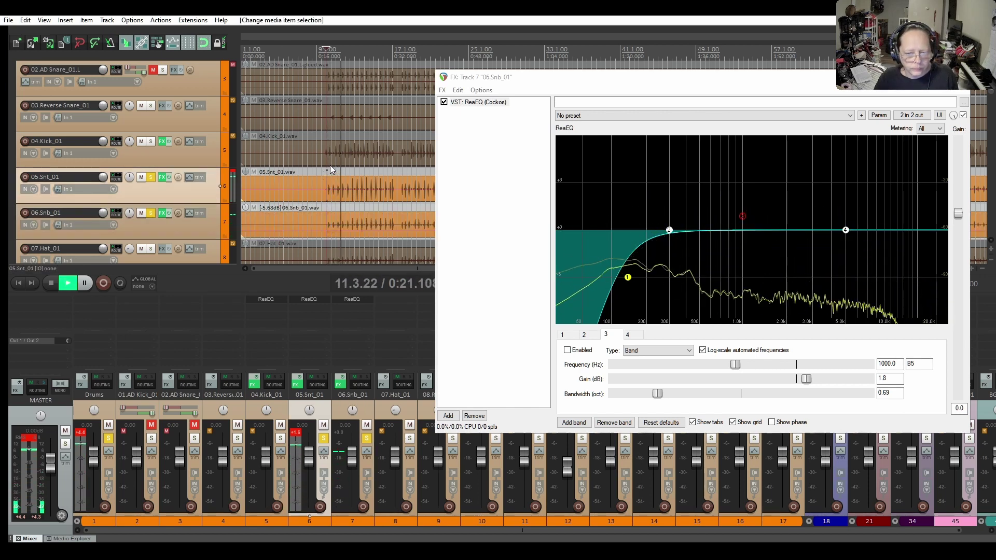
pyautogui.click(744, 219)
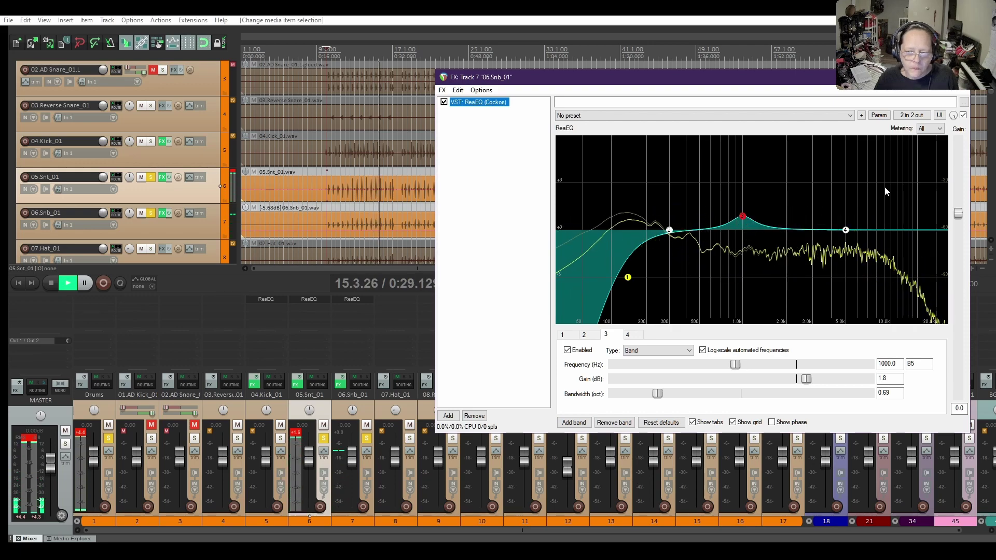
# Close the 06.Snb_01 FX window, unsolo both snare tracks, and play the drum mix from measure 10 before stopping
pyautogui.press('Escape')
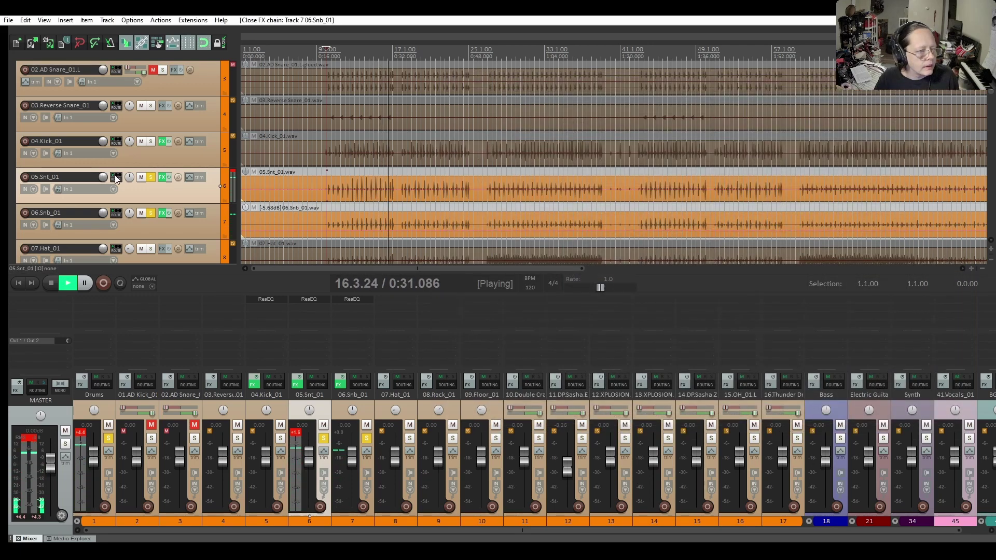
pyautogui.click(150, 178)
pyautogui.click(151, 214)
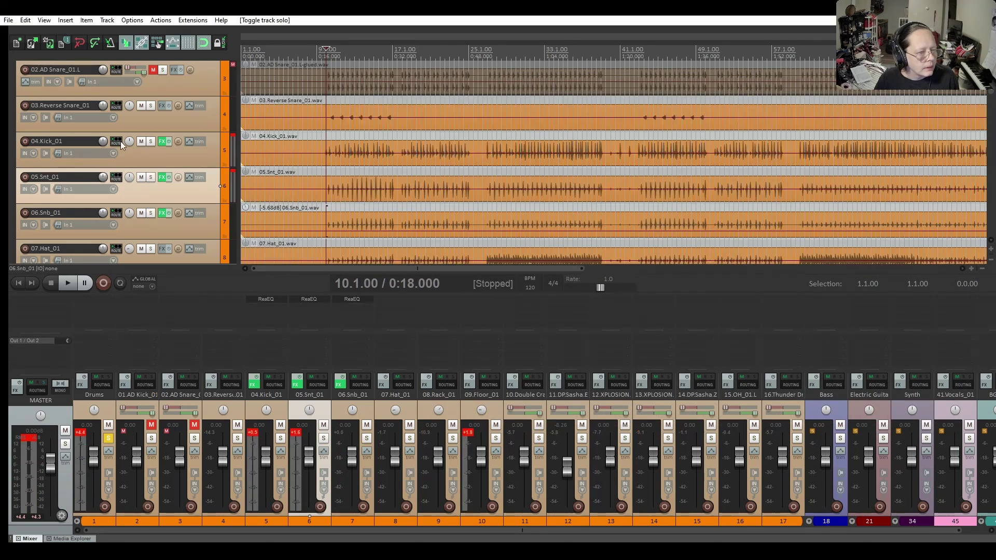
pyautogui.press('space')
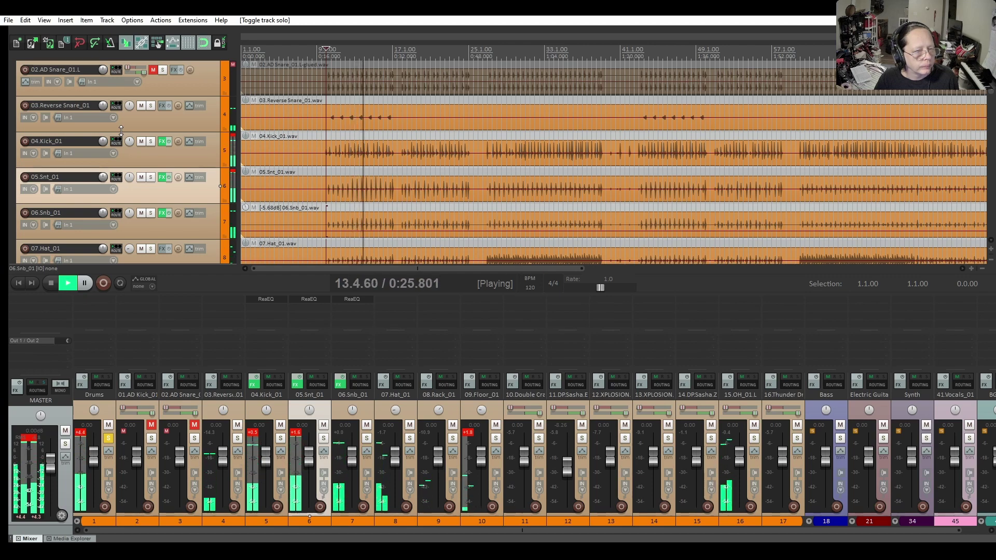
pyautogui.press('space')
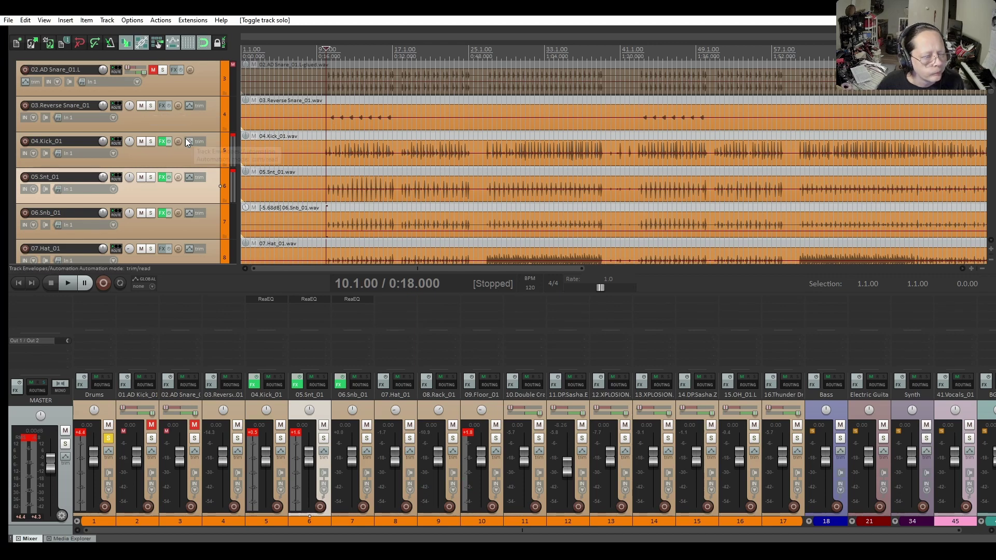
# Solo 07.Hat_01 and add the ReaEQ plugin to it, repositioning and enlarging its FX window
pyautogui.scroll(-2, 185, 138)
pyautogui.click(149, 178)
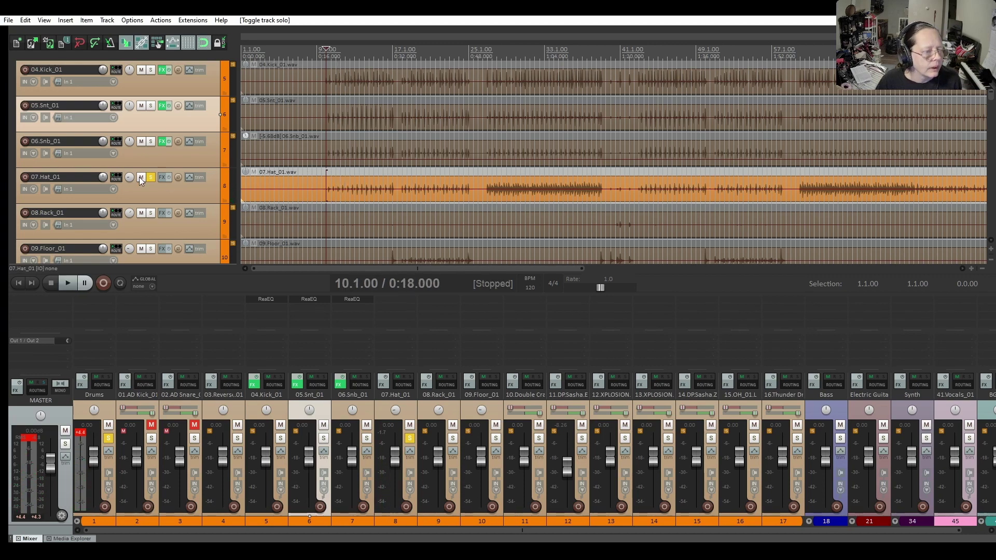
pyautogui.click(163, 177)
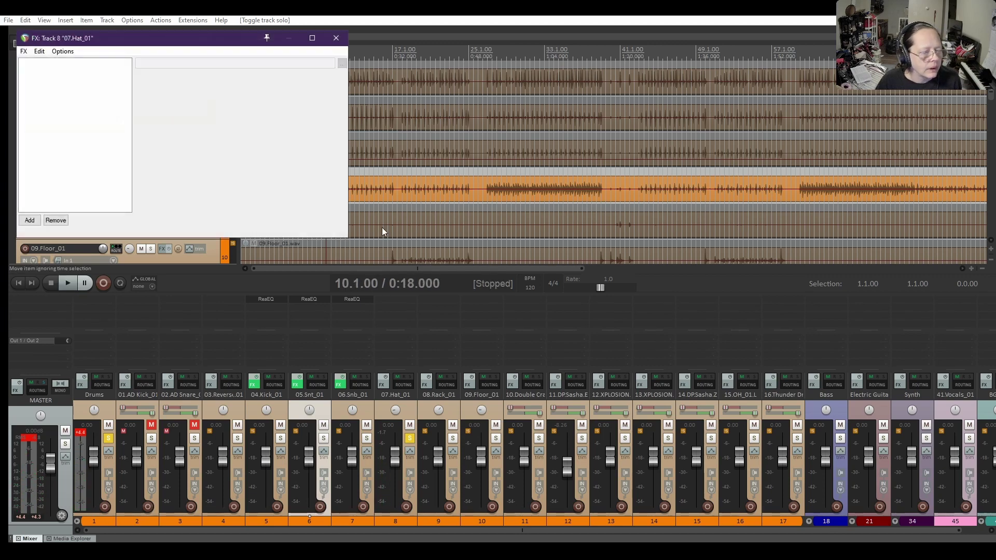
pyautogui.click(29, 221)
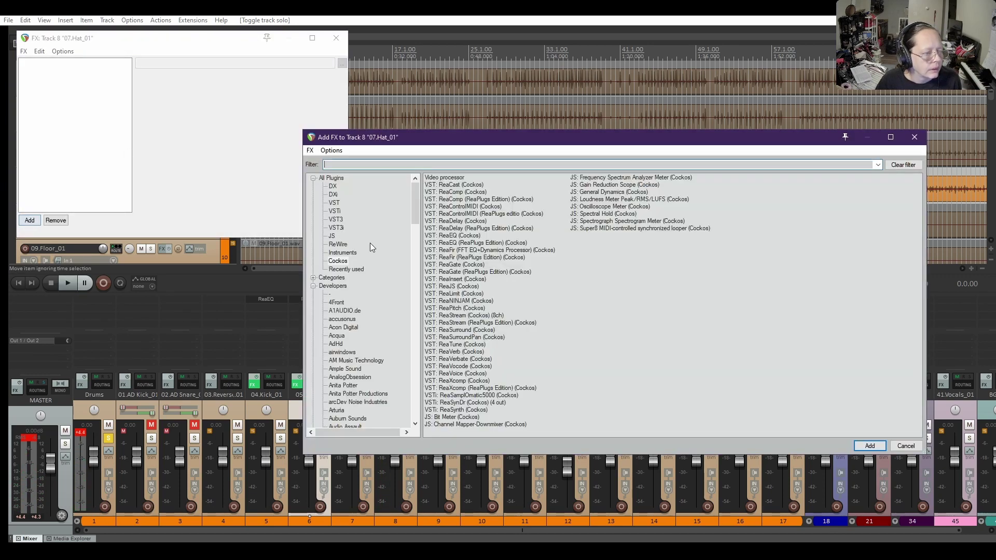
pyautogui.doubleClick(466, 237)
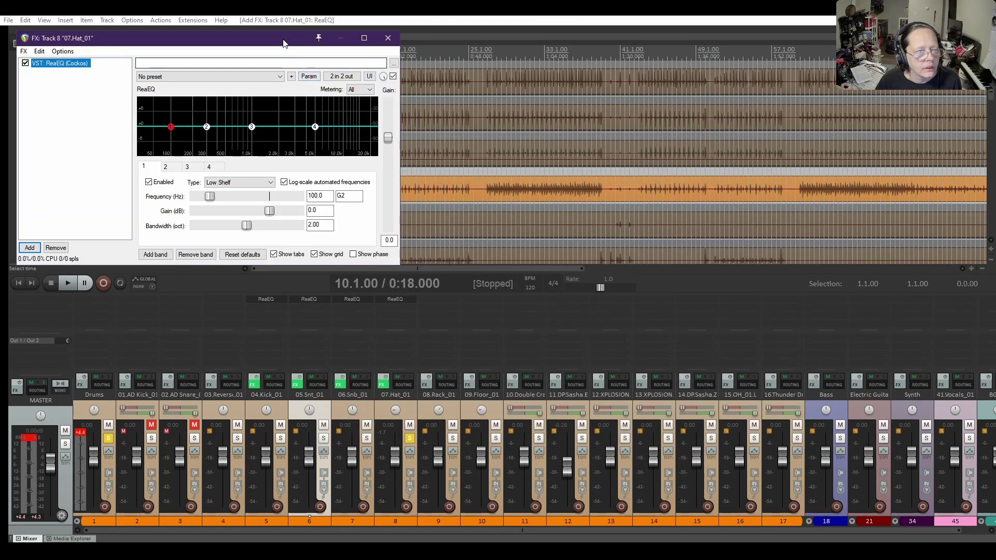
pyautogui.moveTo(283, 43); pyautogui.dragTo(537, 72)
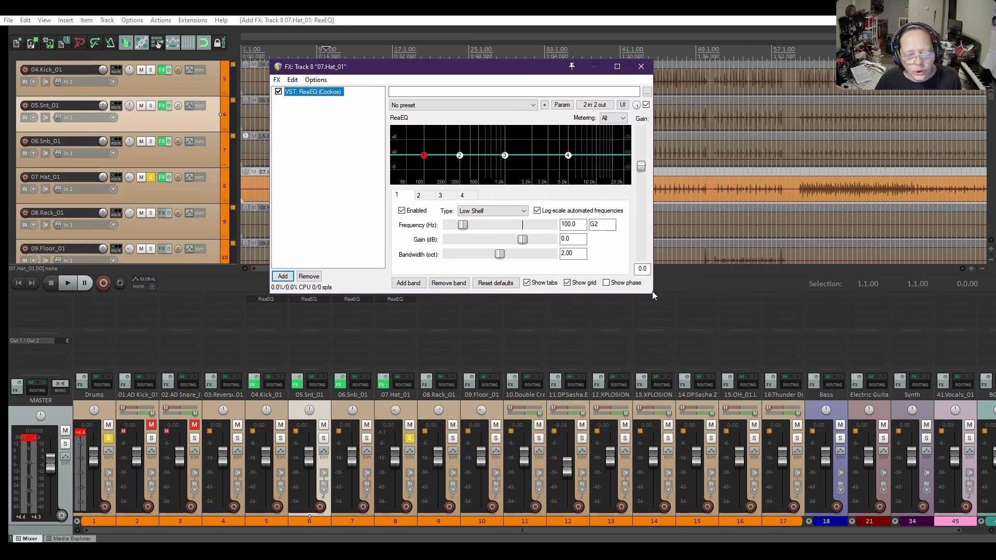
pyautogui.moveTo(653, 294); pyautogui.dragTo(825, 435)
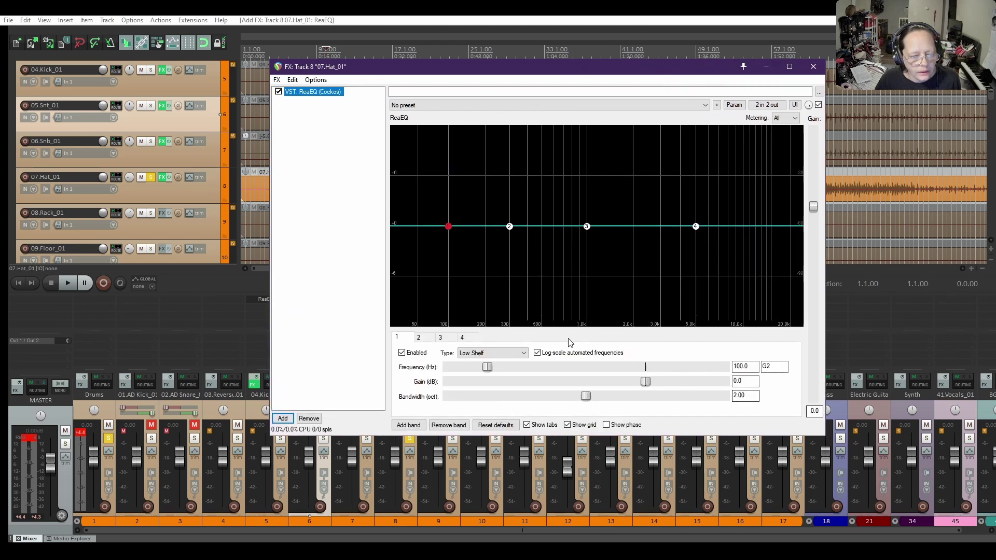
# Make band 1 of the hi-hat's EQ a high-pass filter, raise its frequency to just under 200 Hz during playback, and move the window lower
pyautogui.click(496, 390)
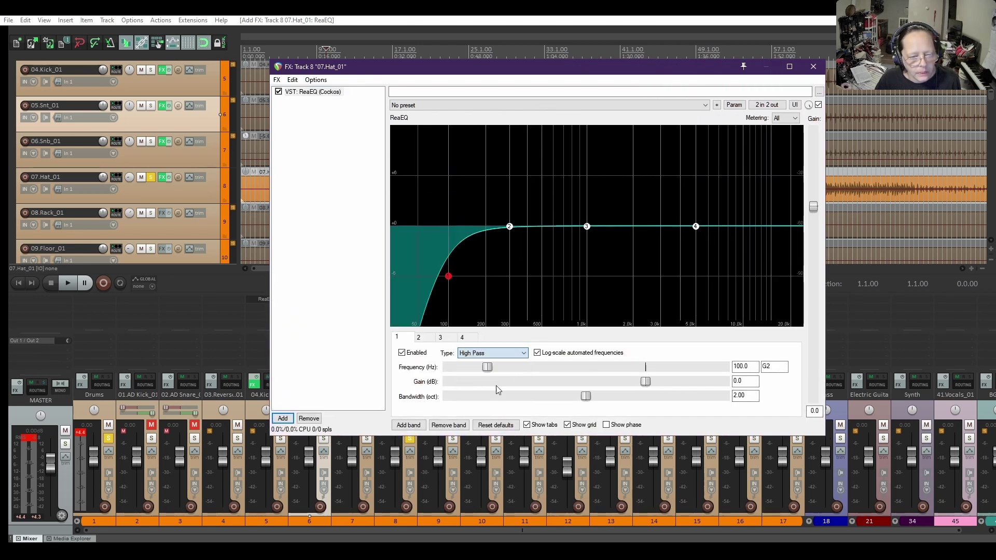
pyautogui.press('space')
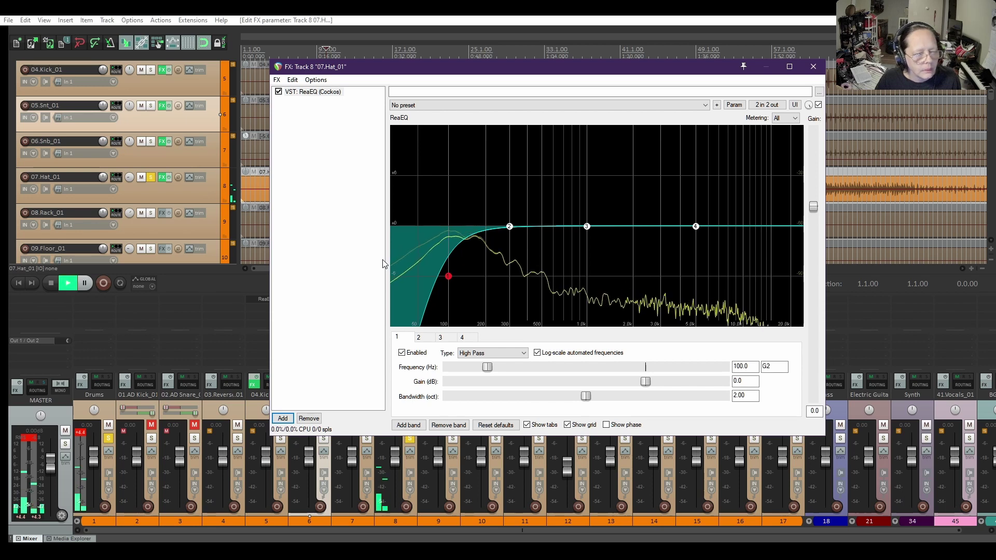
pyautogui.moveTo(449, 279); pyautogui.dragTo(480, 276)
pyautogui.moveTo(643, 66); pyautogui.dragTo(709, 261)
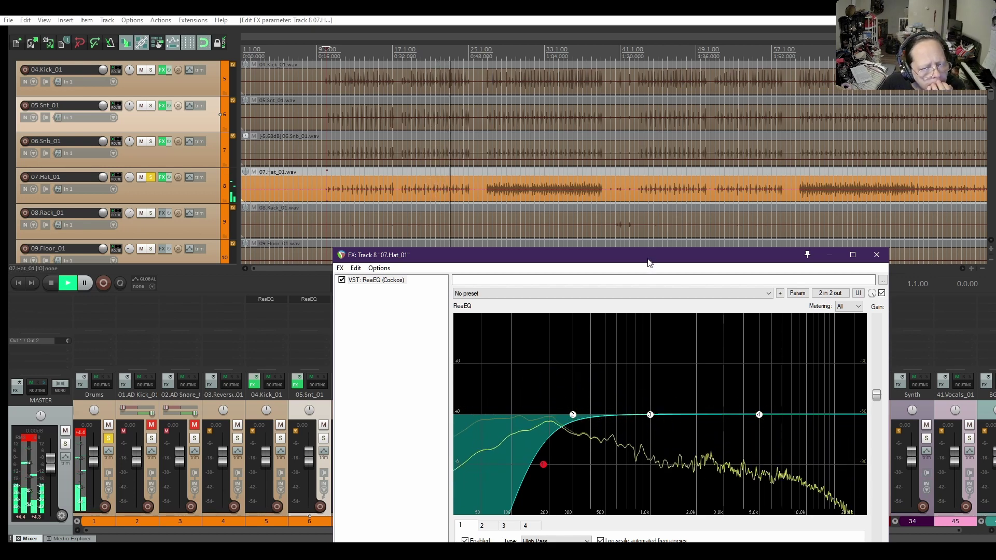
# Continue the soloed hi-hat playback from measure 26, raise the EQ's high-pass frequency to 253.2 Hz, and move the FX window lower
pyautogui.click(484, 173)
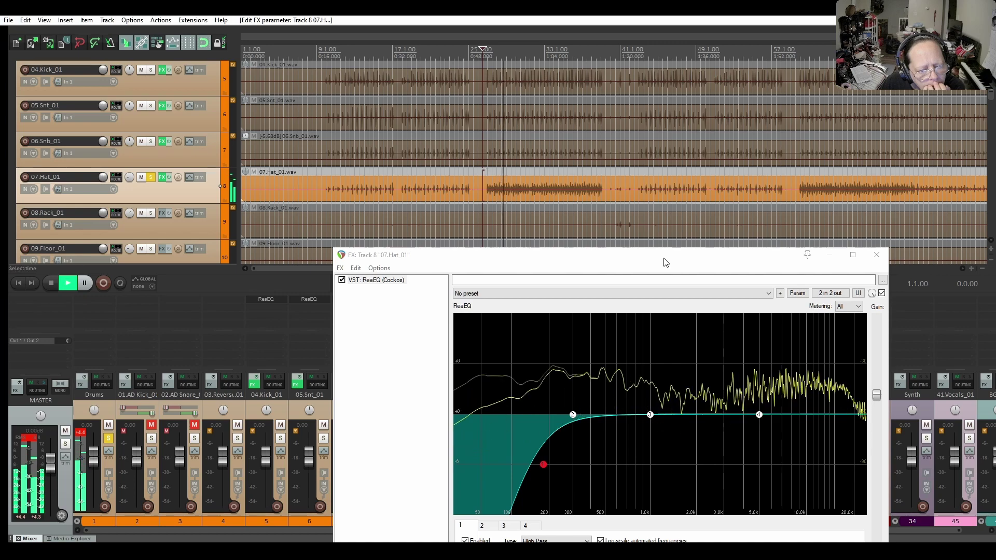
pyautogui.moveTo(661, 256); pyautogui.dragTo(603, 222)
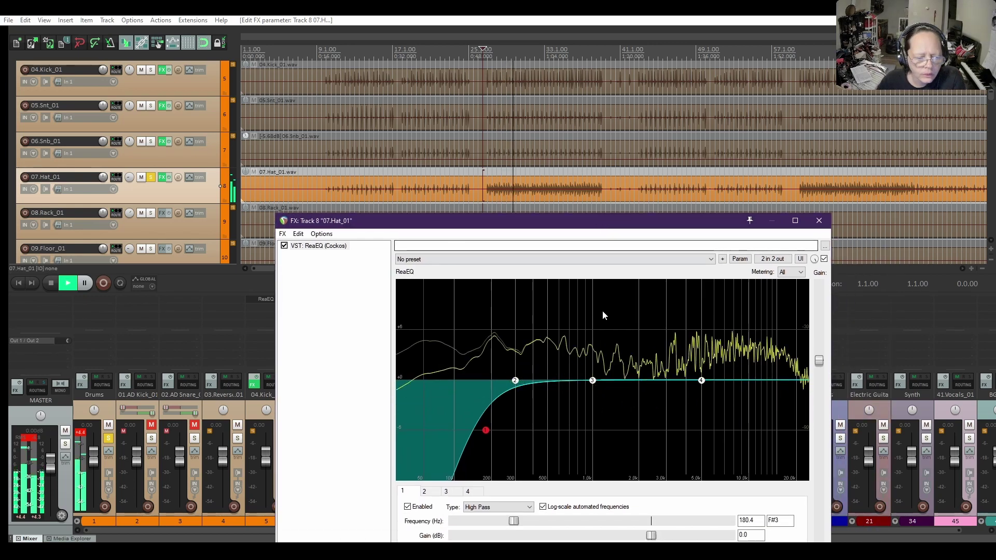
pyautogui.moveTo(486, 430)
pyautogui.mouseDown()
pyautogui.moveTo(568, 436)
pyautogui.moveTo(504, 429)
pyautogui.mouseUp()
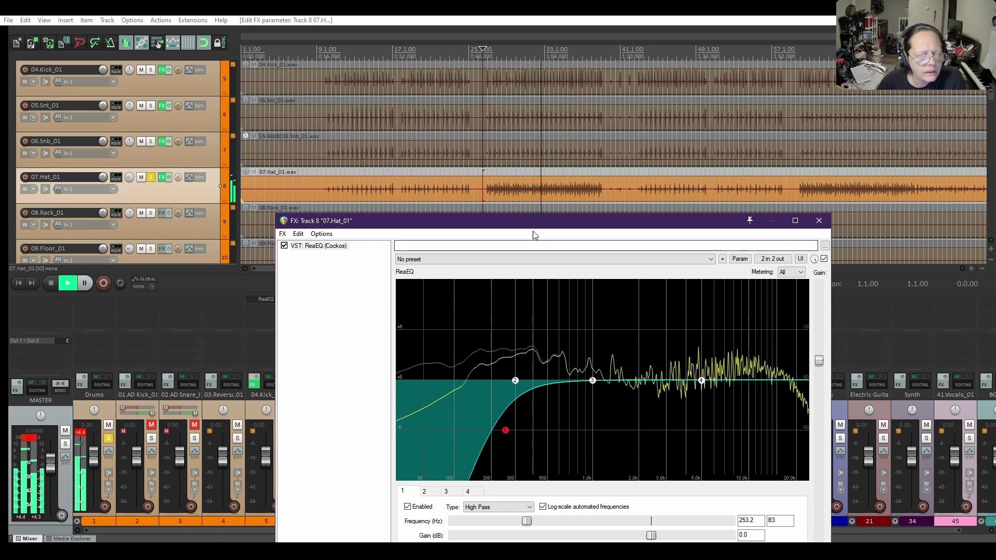
pyautogui.moveTo(533, 228); pyautogui.dragTo(557, 326)
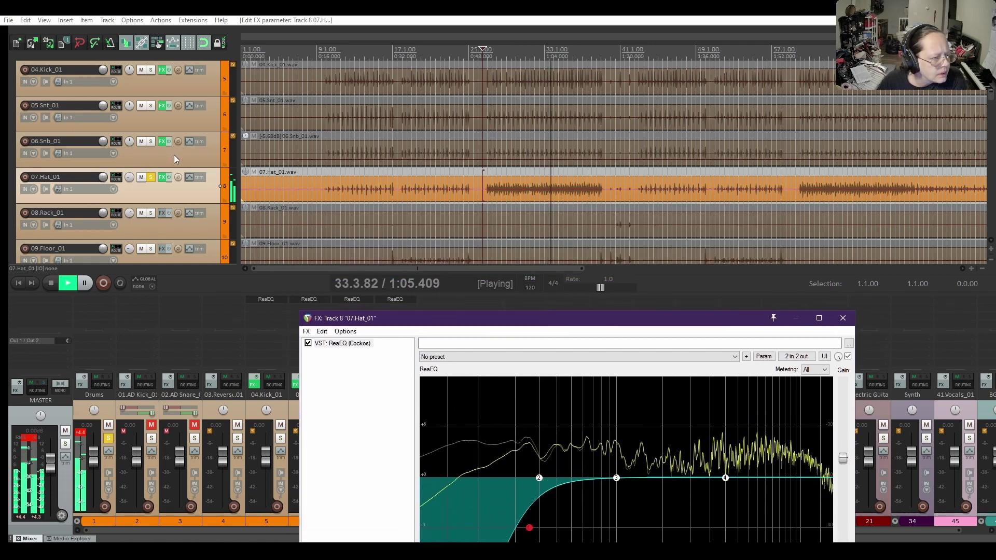
# Try to move track 15.OH_01.L next to 07.Hat_01, stop playback, and undo the track reorder
pyautogui.scroll(2, 174, 154)
pyautogui.scroll(-5, 174, 154)
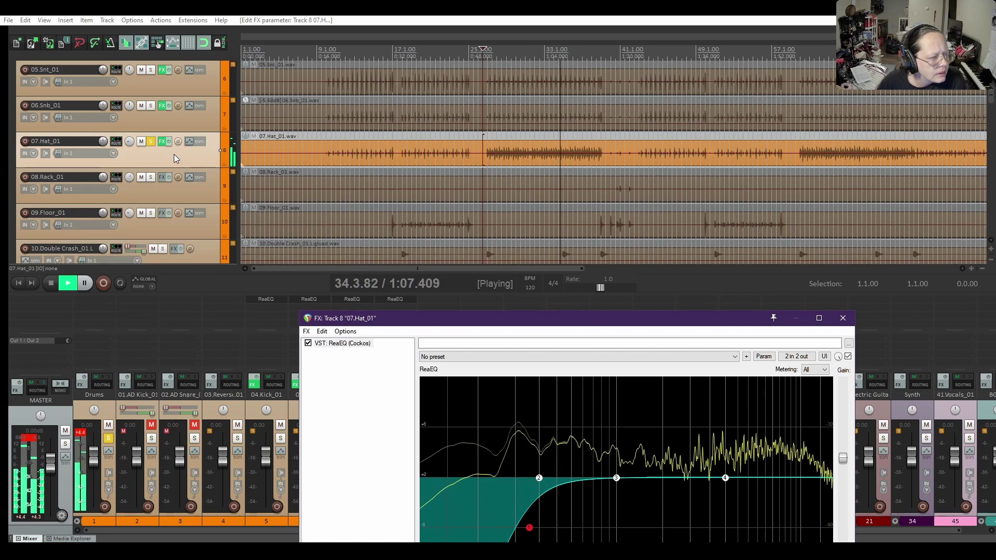
pyautogui.scroll(-5, 173, 154)
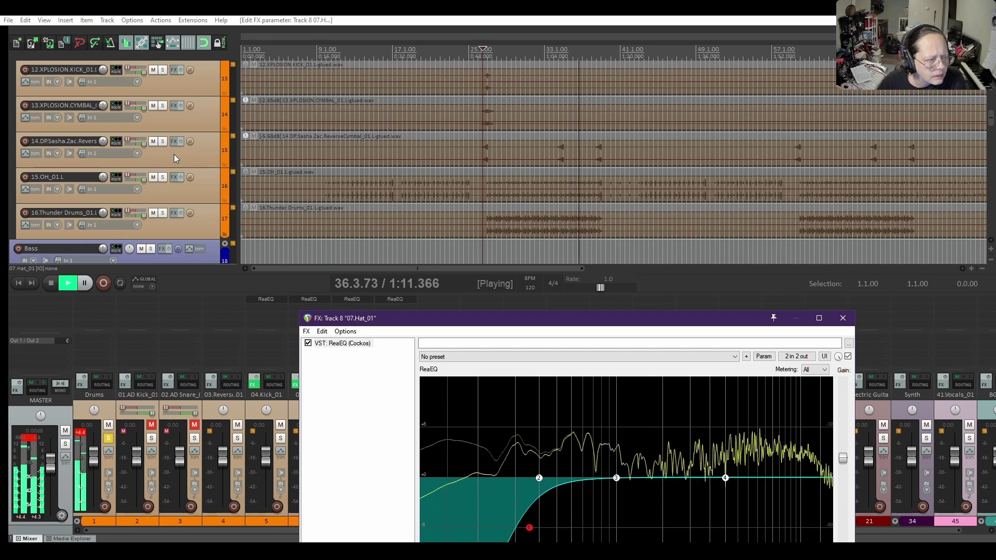
pyautogui.moveTo(210, 194); pyautogui.dragTo(176, 116)
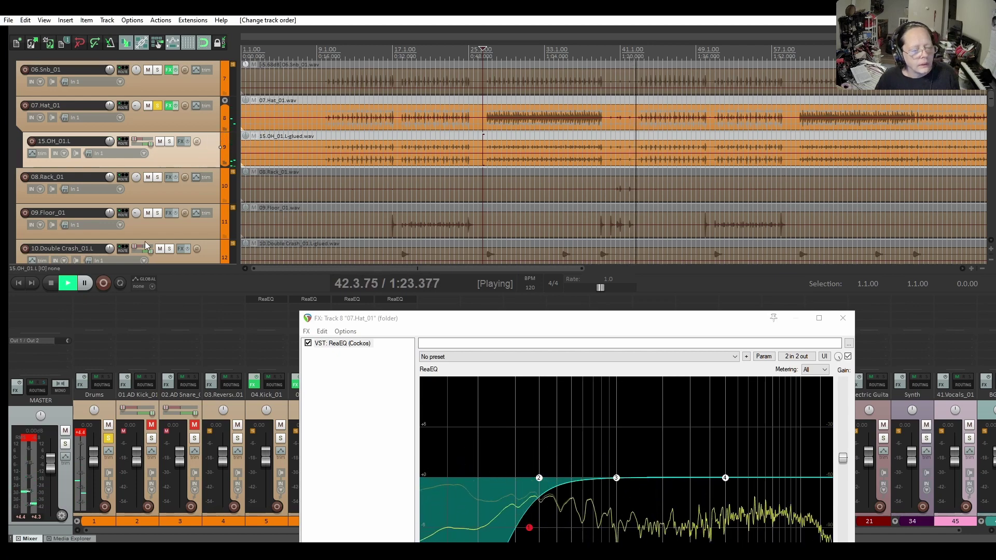
pyautogui.click(51, 282)
pyautogui.hotkey('ctrl', 'z')
# Place track 15.OH_01.L directly above 07.Hat_01, outside any folder, and leave both tracks unsoloed
pyautogui.moveTo(128, 76); pyautogui.dragTo(117, 102)
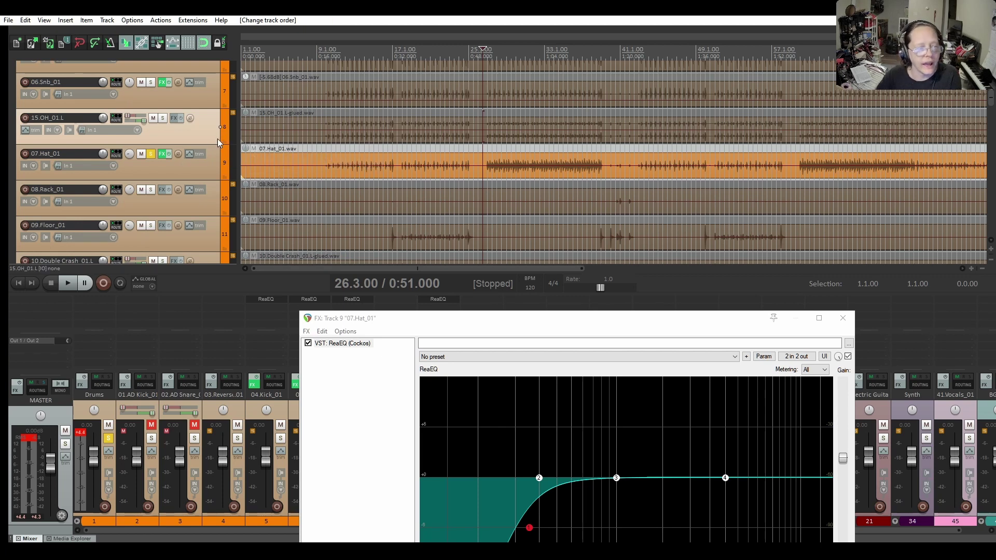
pyautogui.click(163, 118)
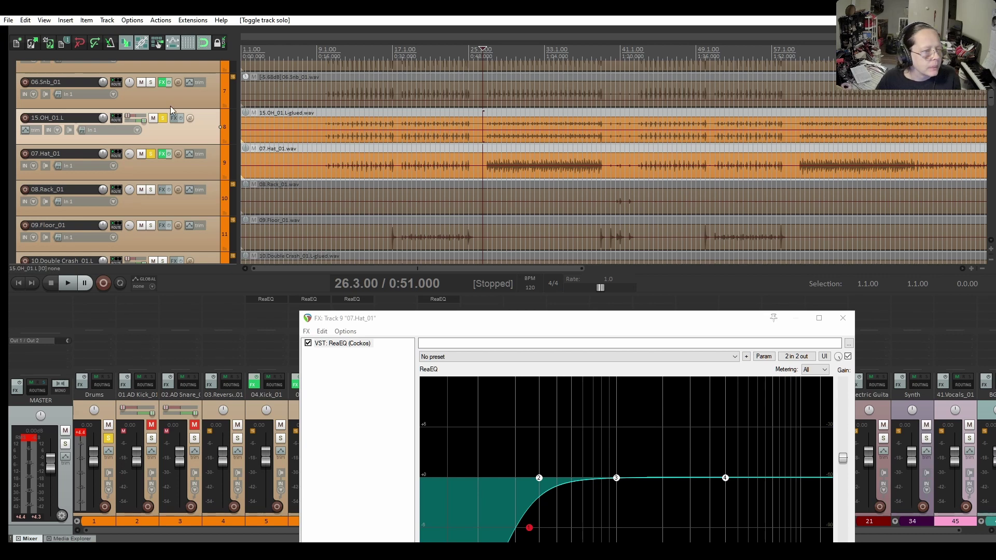
pyautogui.click(163, 118)
pyautogui.click(150, 154)
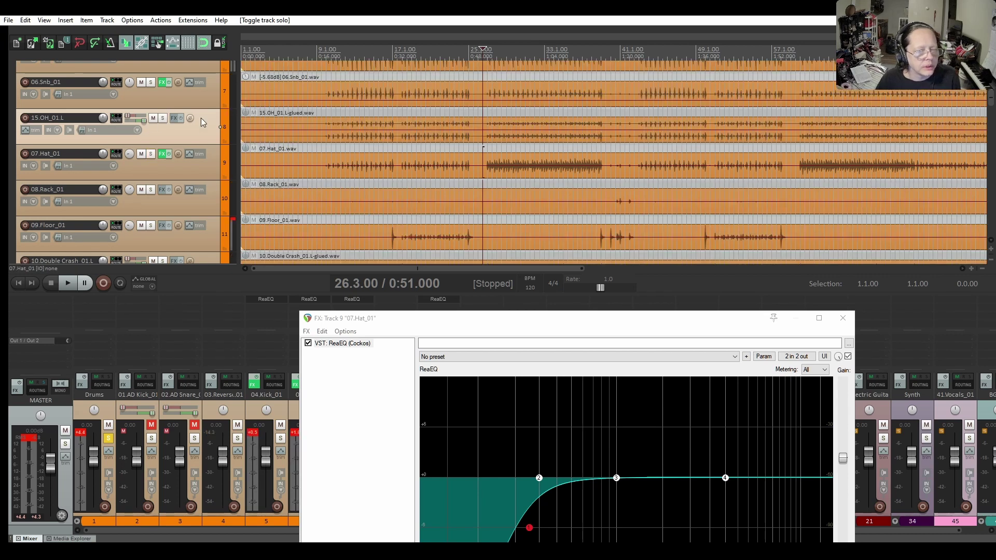
# Play the drum mix repeatedly from measure 26, comparing it with 07.Hat_01 muted and unmuted, and stop with the track unmuted
pyautogui.press('space')
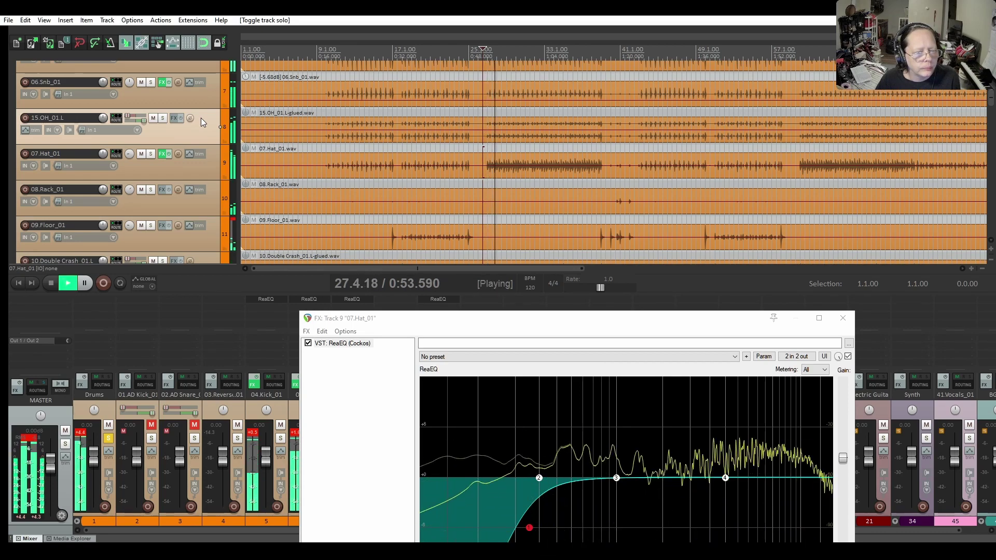
pyautogui.click(141, 154)
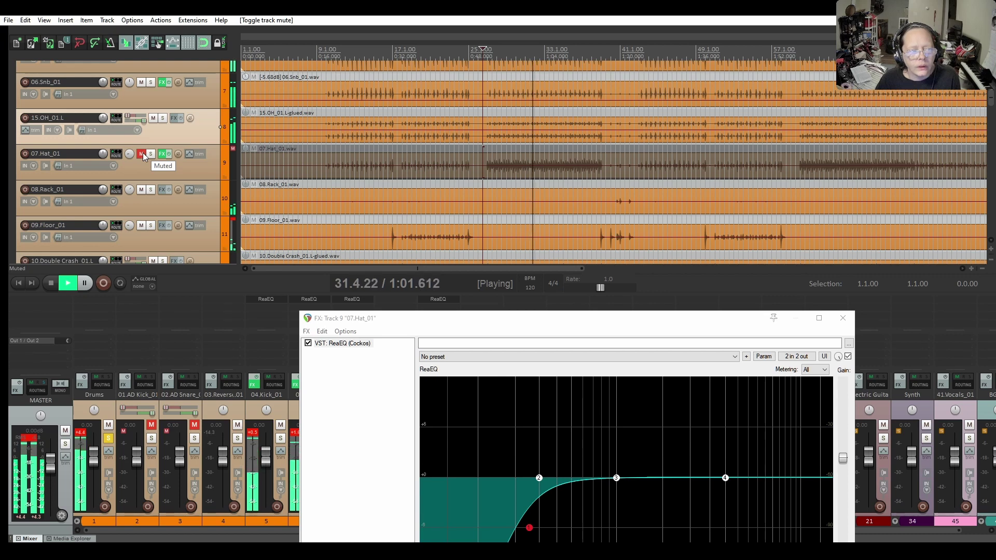
pyautogui.click(142, 155)
pyautogui.press('space')
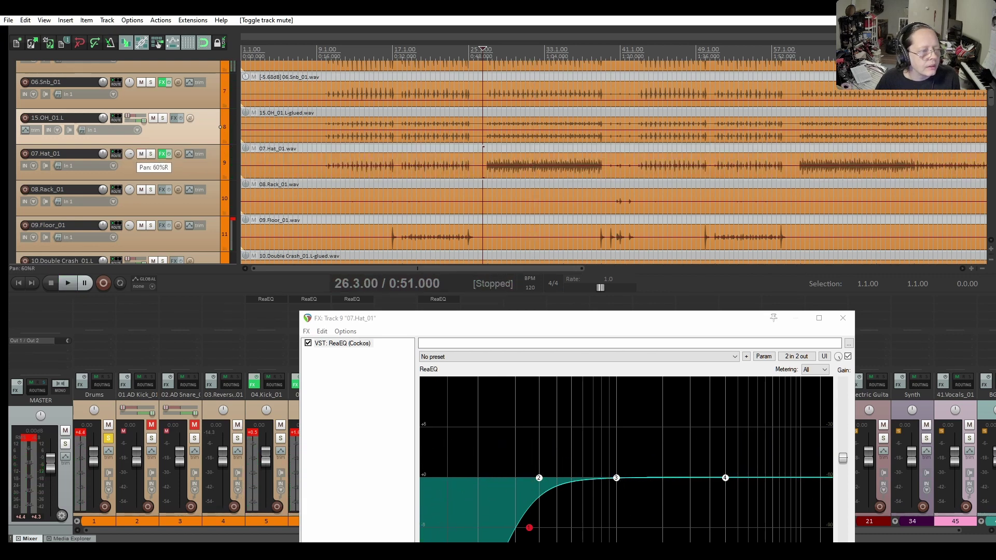
pyautogui.press('space')
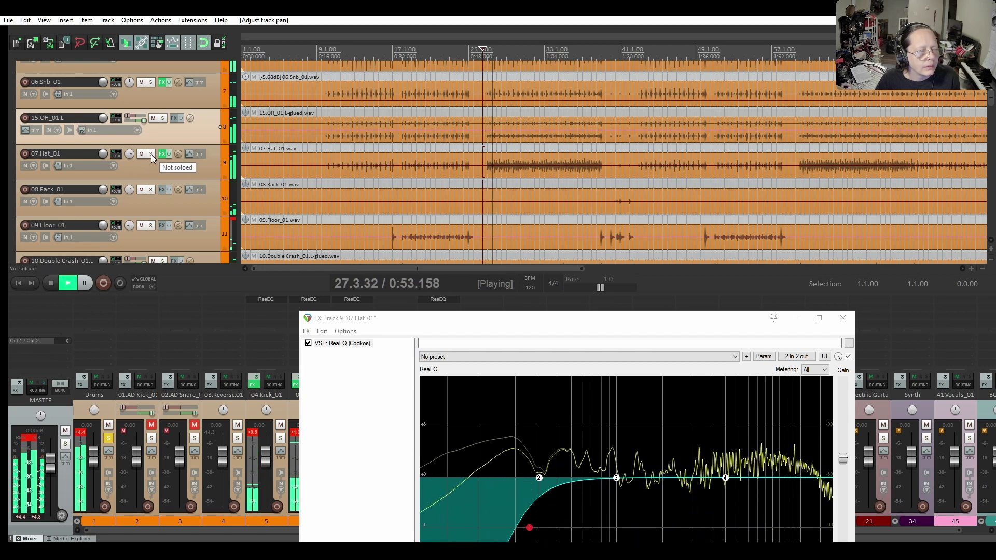
pyautogui.click(143, 155)
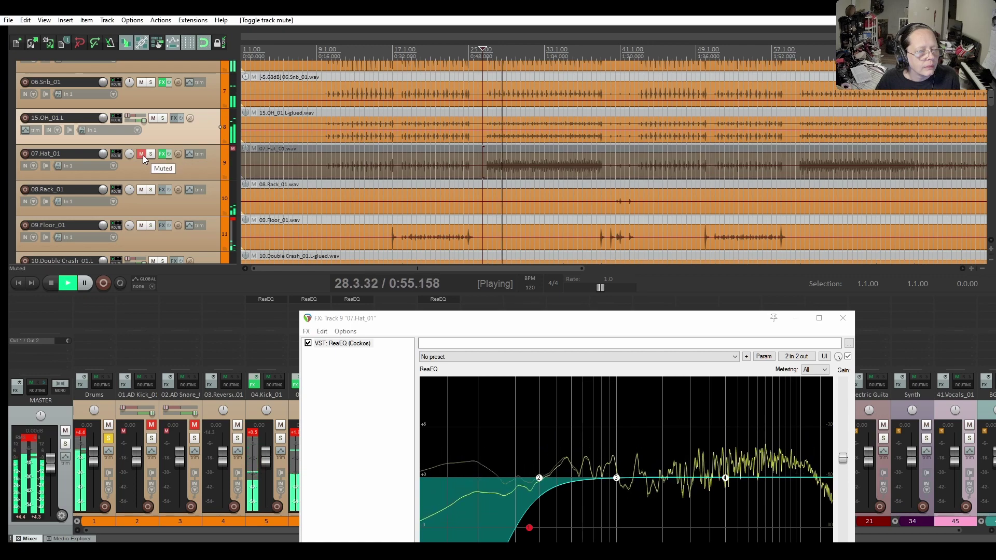
pyautogui.click(142, 155)
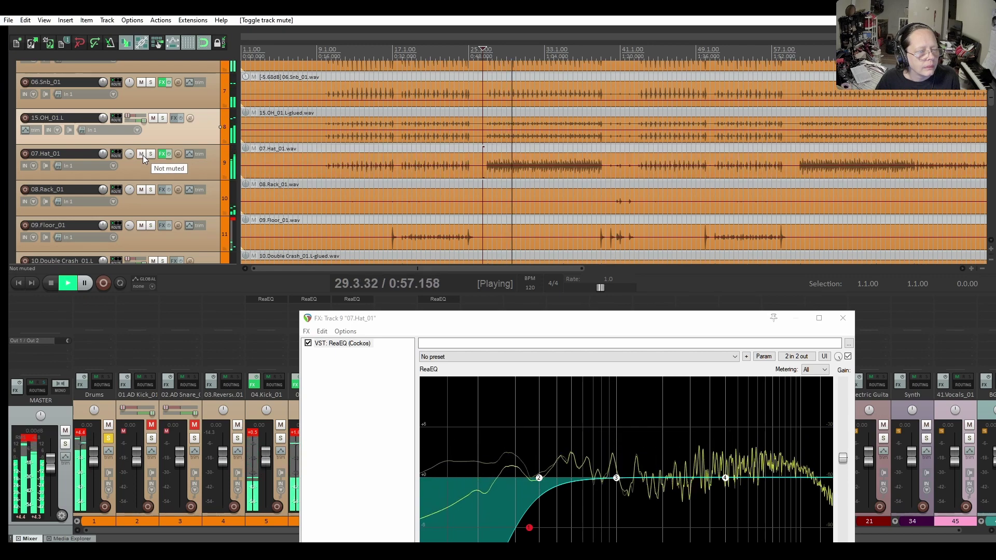
pyautogui.press('space')
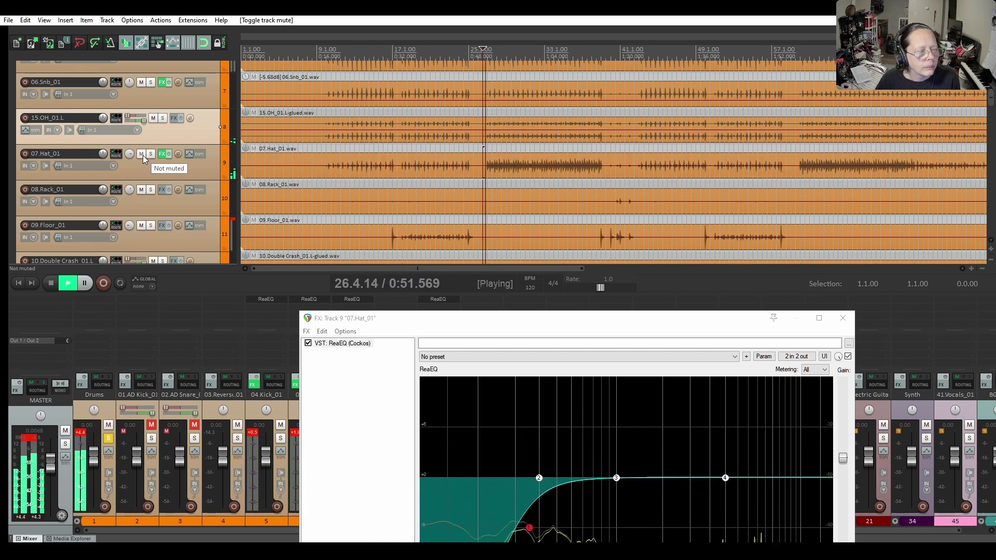
pyautogui.click(143, 156)
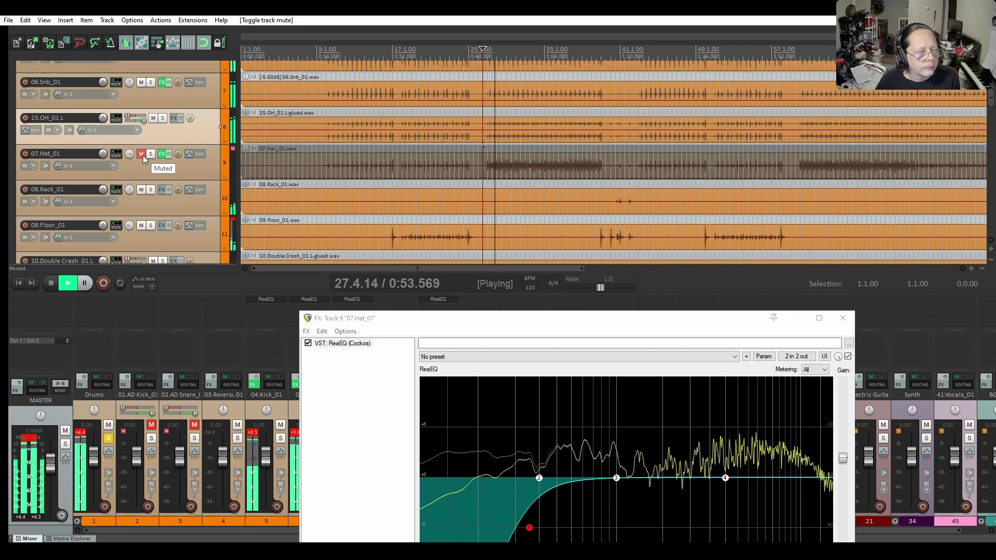
pyautogui.click(144, 156)
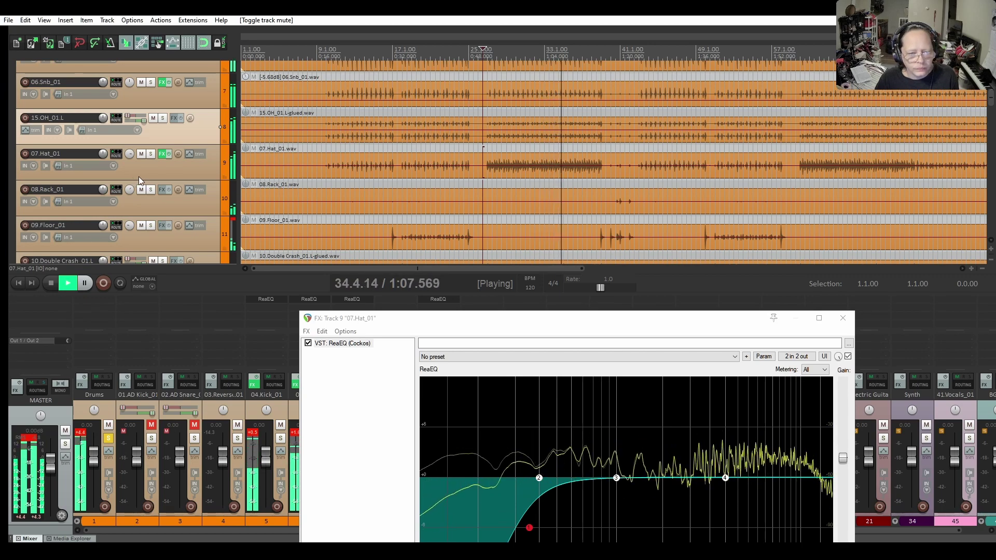
pyautogui.press('space')
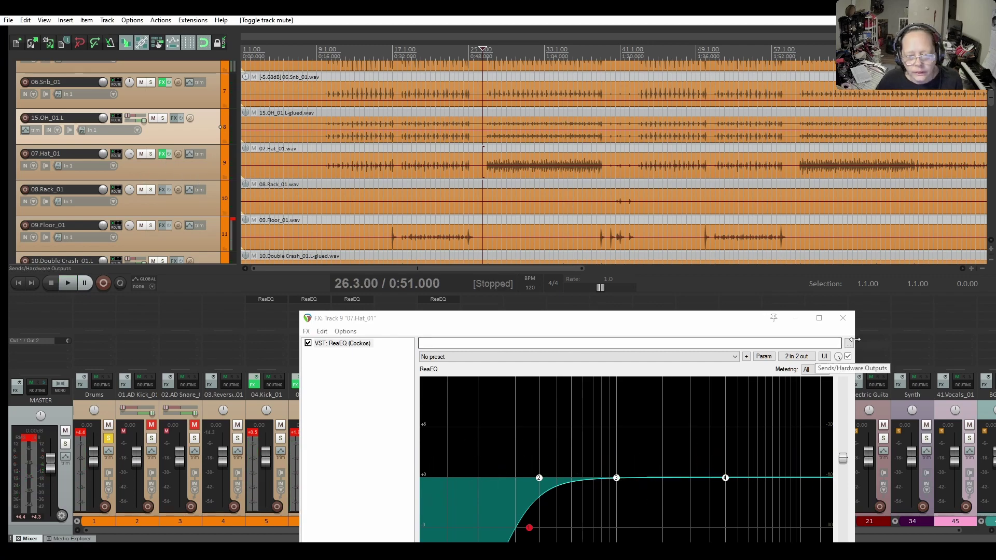
# Close the 07.Hat_01 FX window, solo 08.Rack_01, and play its fills from measures 40 and 88 before stopping
pyautogui.press('Escape')
pyautogui.scroll(-1, 160, 142)
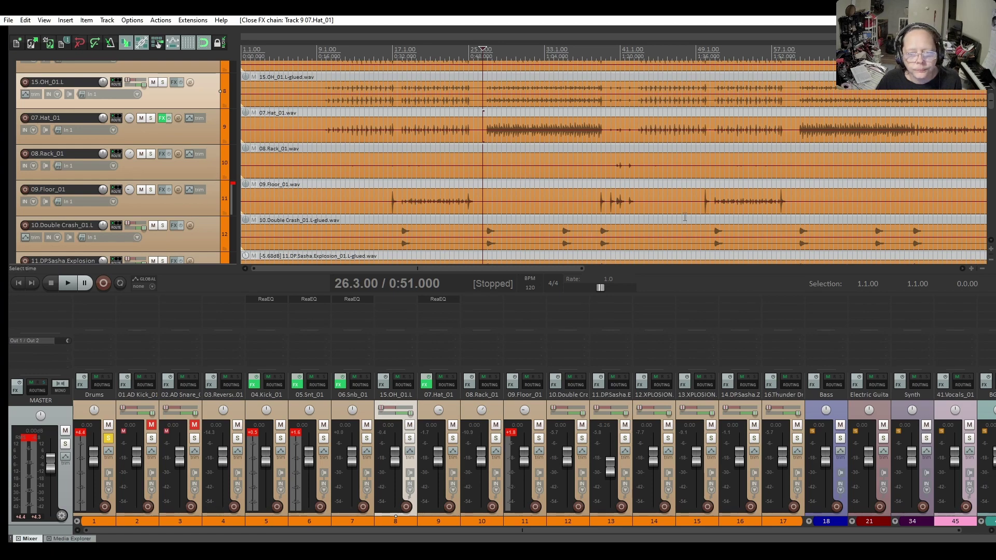
pyautogui.moveTo(509, 269); pyautogui.dragTo(566, 237)
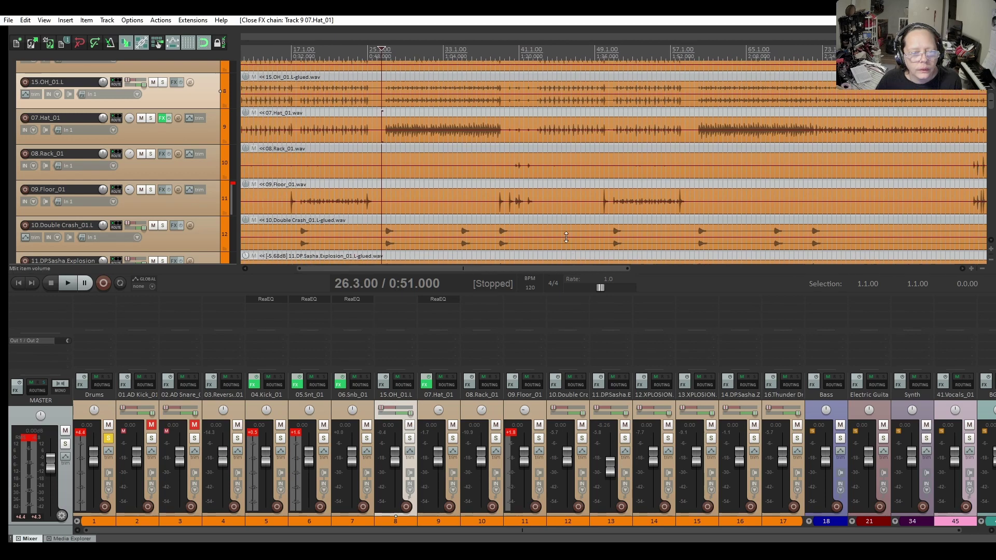
pyautogui.click(510, 149)
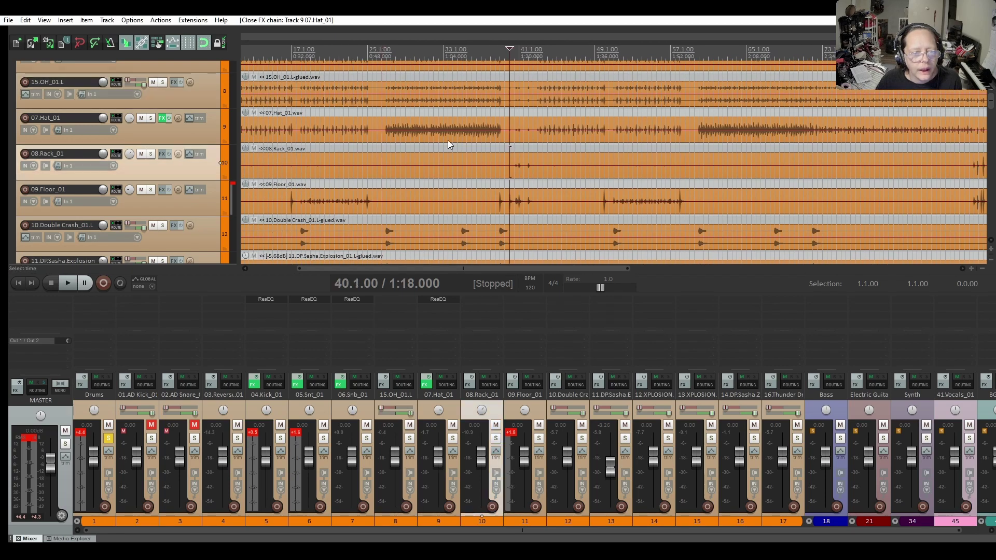
pyautogui.click(151, 154)
pyautogui.press('space')
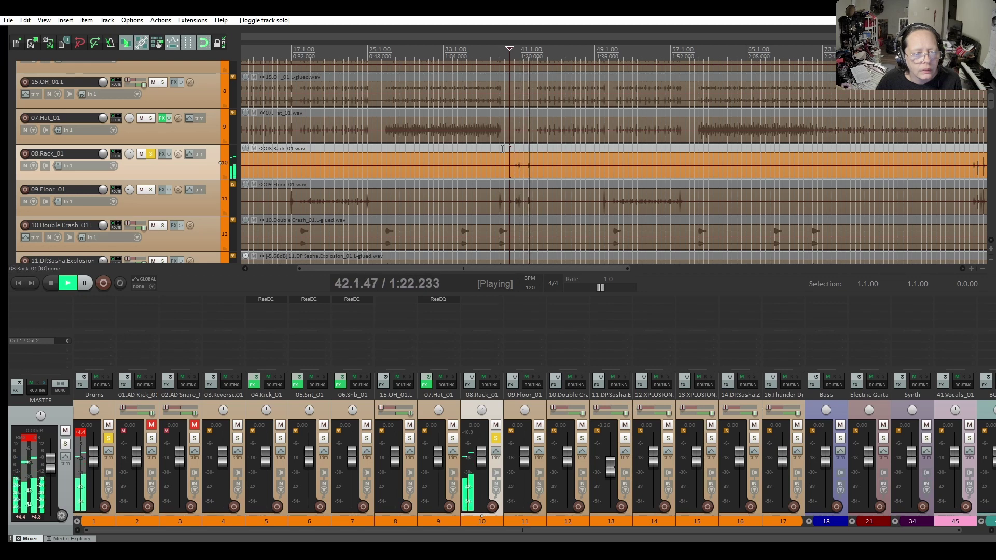
pyautogui.press('space')
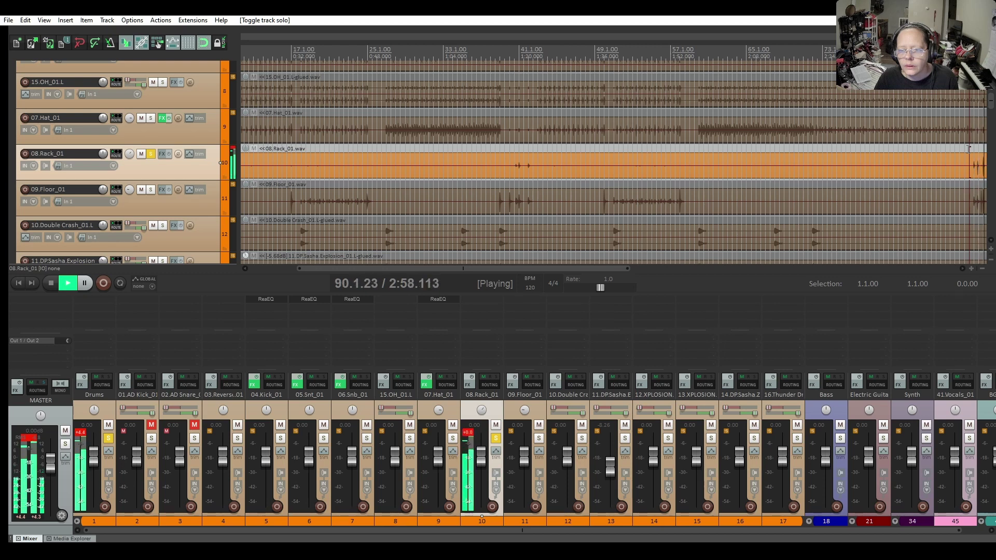
pyautogui.press('space')
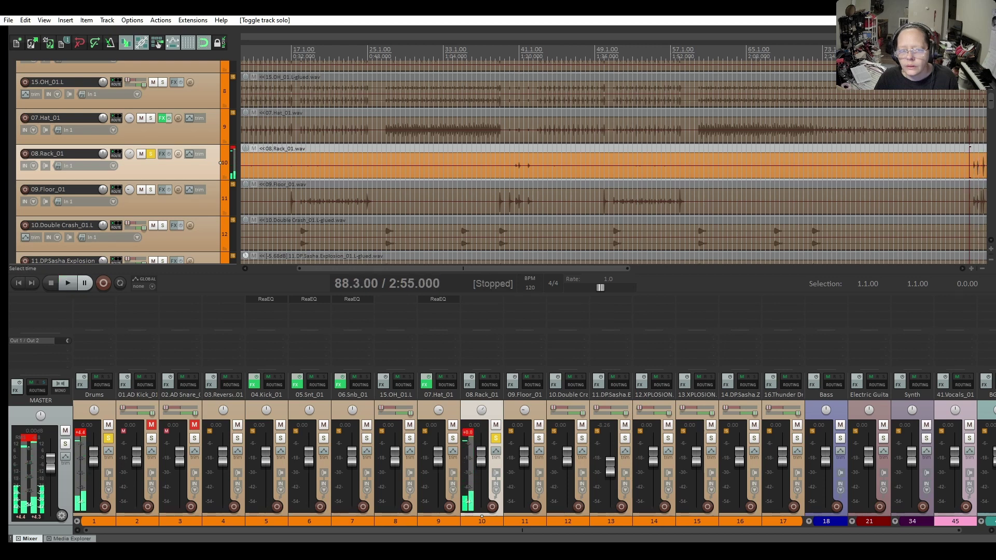
# Split the 08.Rack_01 item at 40.1.00 and 43.3.00 and raise the item volume of the middle piece by about 7 dB
pyautogui.click(508, 171)
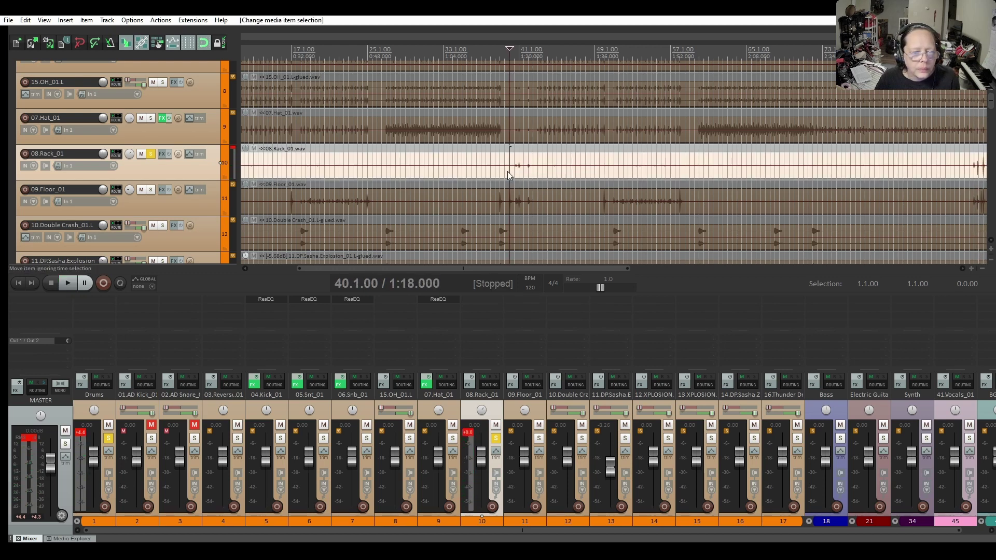
pyautogui.press('s')
pyautogui.moveTo(510, 171); pyautogui.dragTo(541, 173)
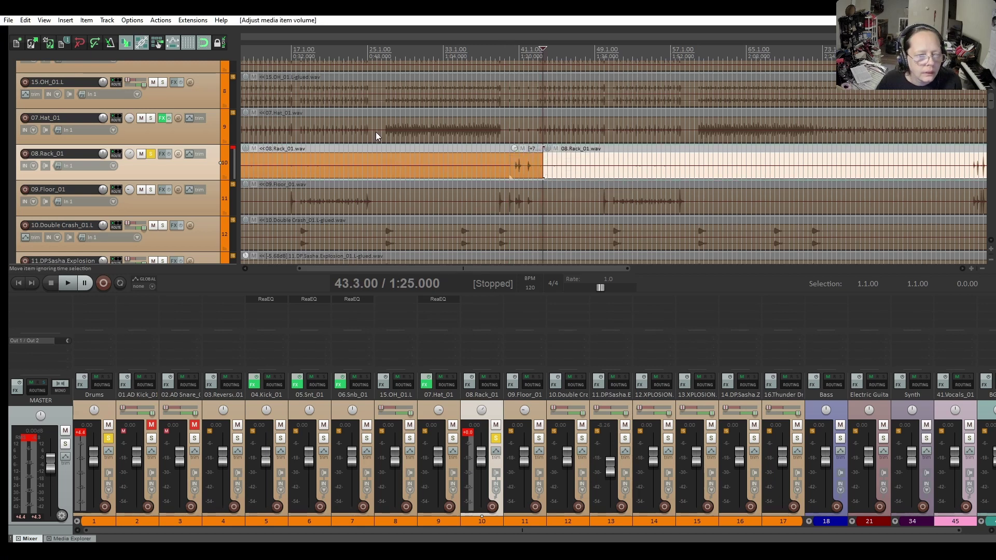
# Unsolo 08.Rack_01, play the drum mix from measure 37 through the rack tom fill, and stop playback
pyautogui.click(151, 154)
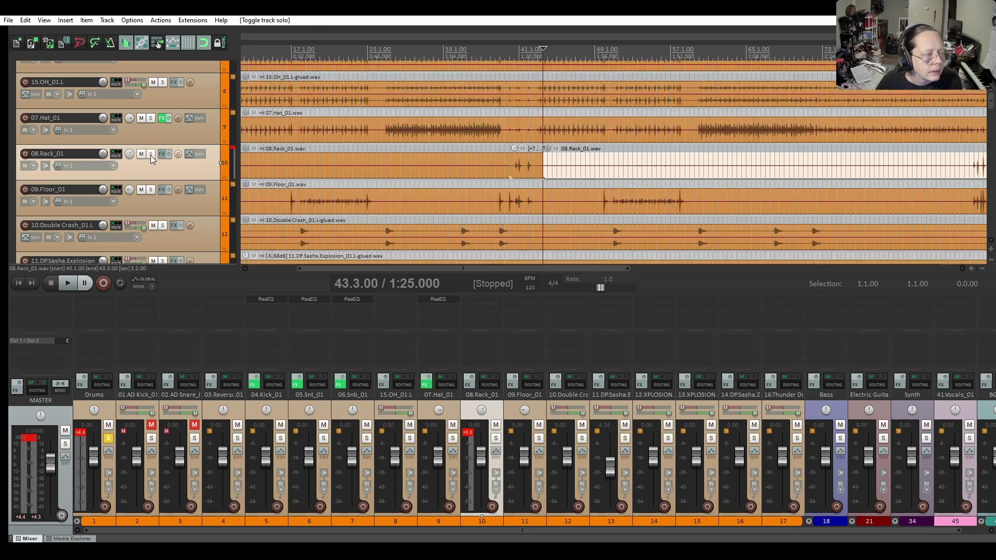
pyautogui.click(481, 154)
pyautogui.press('space')
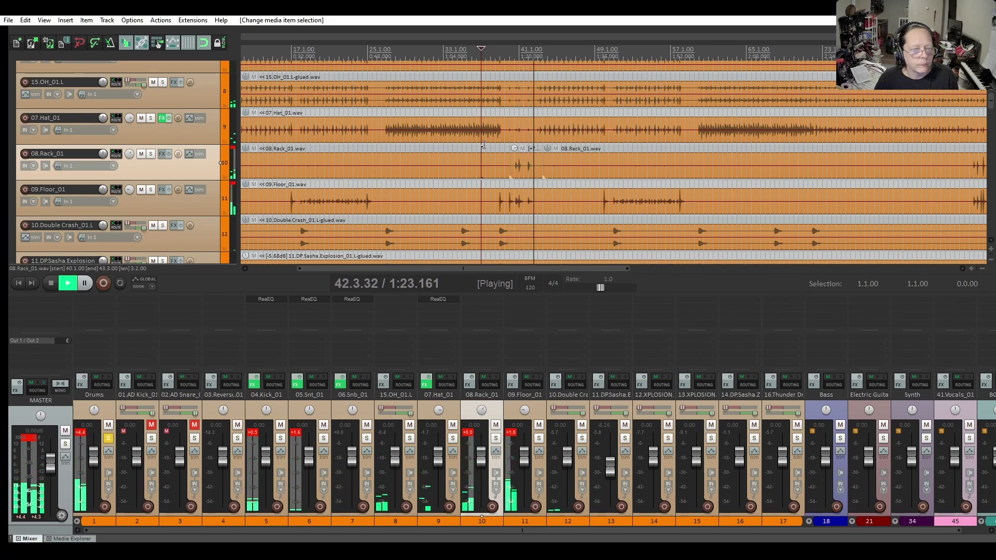
pyautogui.press('space')
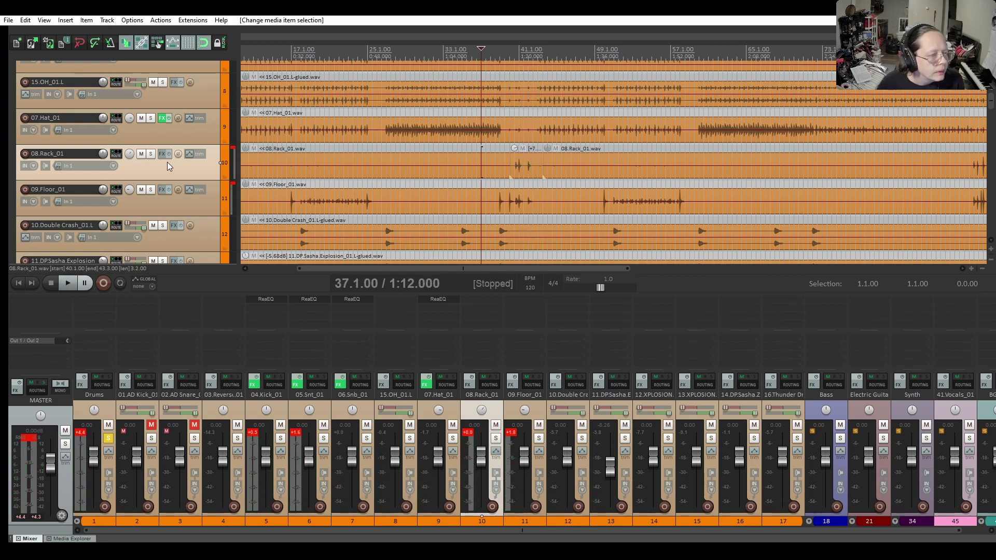
# Add the Cockos ReaEQ plugin to 08.Rack_01, moving its FX window toward the screen's center and widening it slightly
pyautogui.click(163, 153)
pyautogui.click(31, 220)
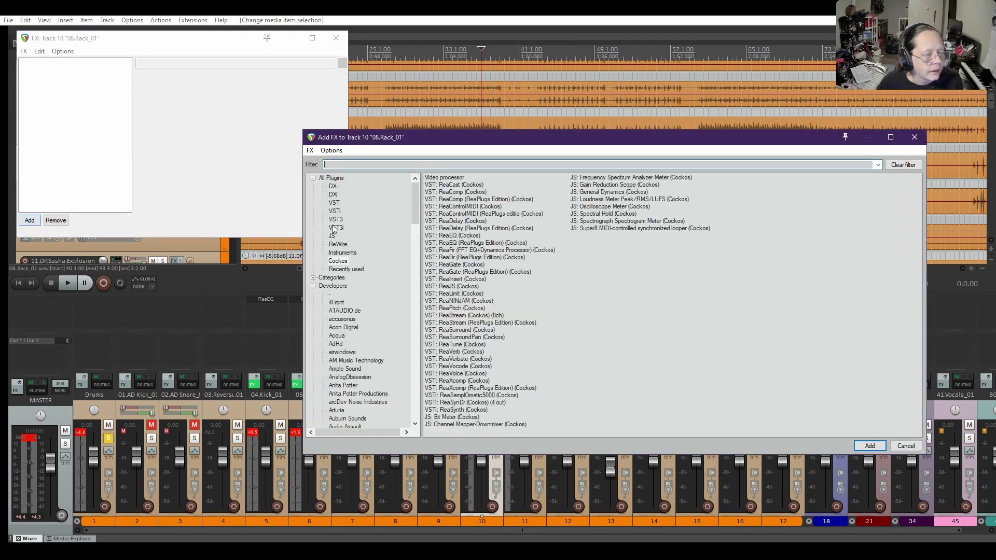
pyautogui.doubleClick(462, 236)
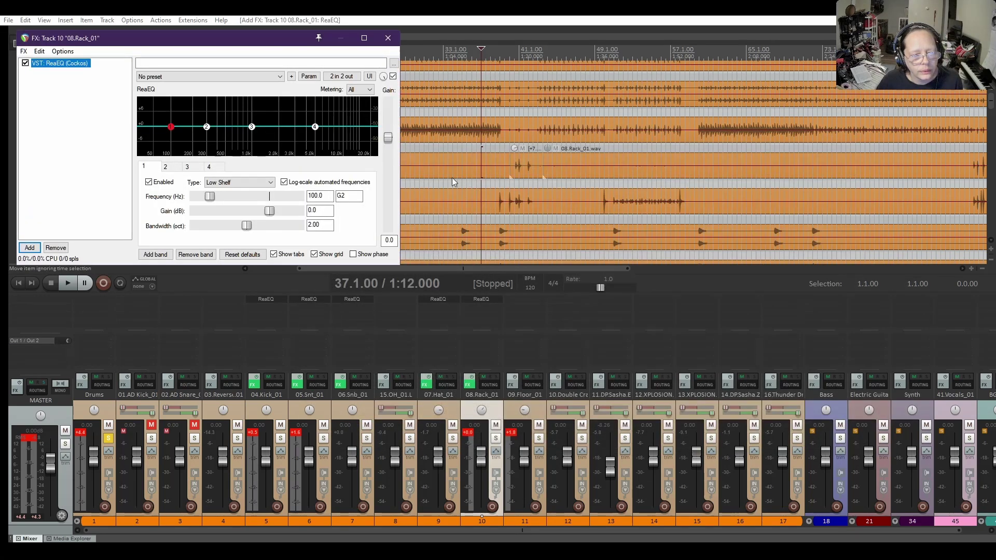
pyautogui.moveTo(269, 40); pyautogui.dragTo(537, 104)
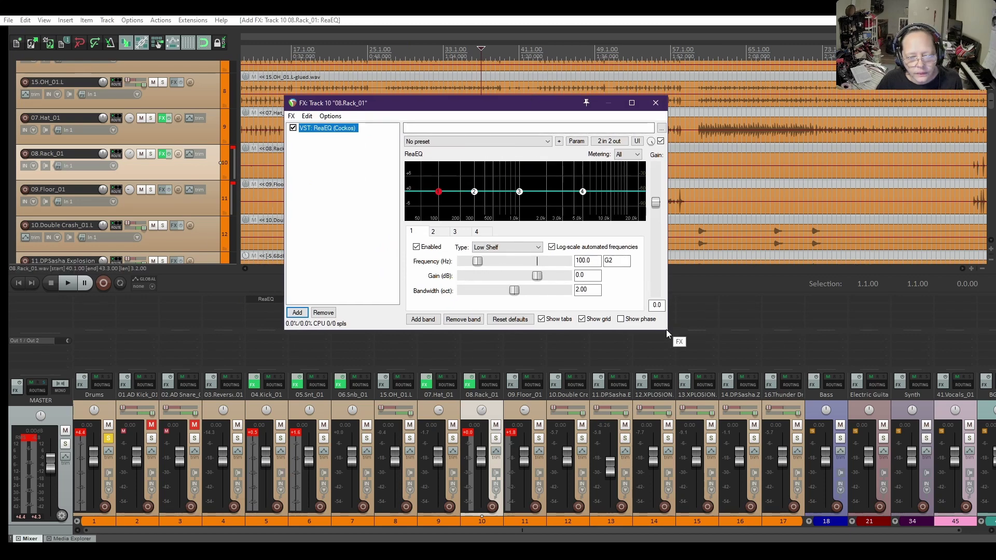
pyautogui.moveTo(666, 328); pyautogui.dragTo(677, 337)
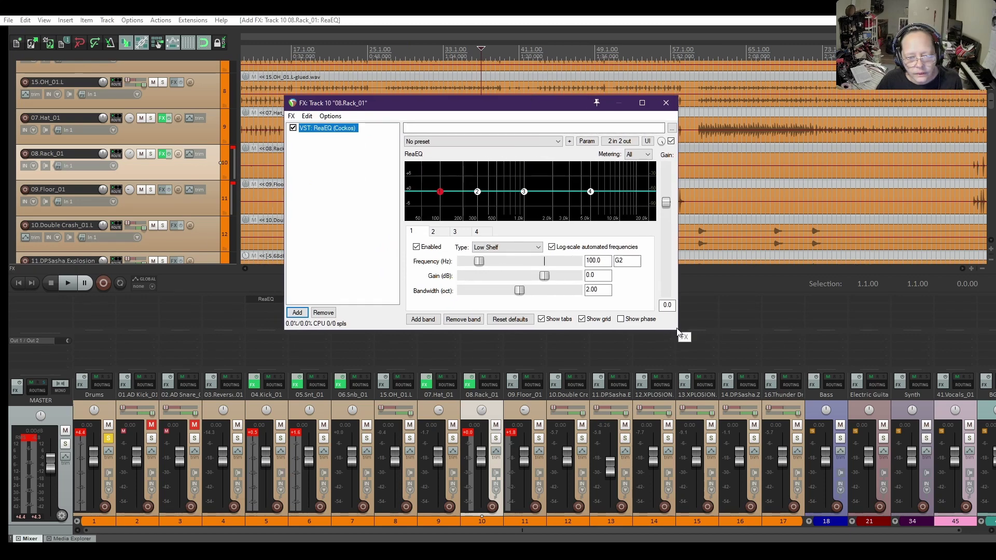
# Enlarge the 08.Rack_01 FX window and set ReaEQ band 1 to High Pass
pyautogui.moveTo(676, 329); pyautogui.dragTo(766, 451)
pyautogui.click(495, 371)
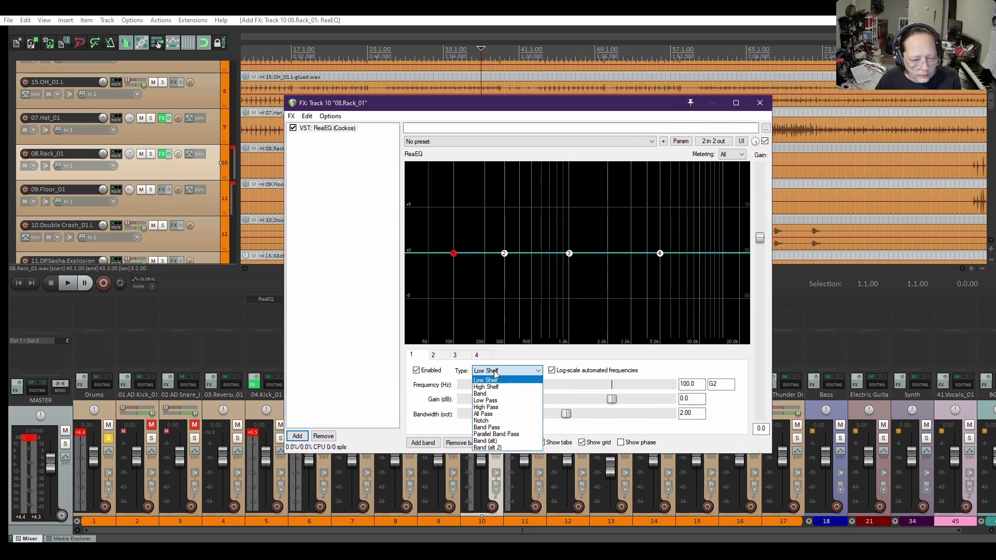
pyautogui.click(488, 407)
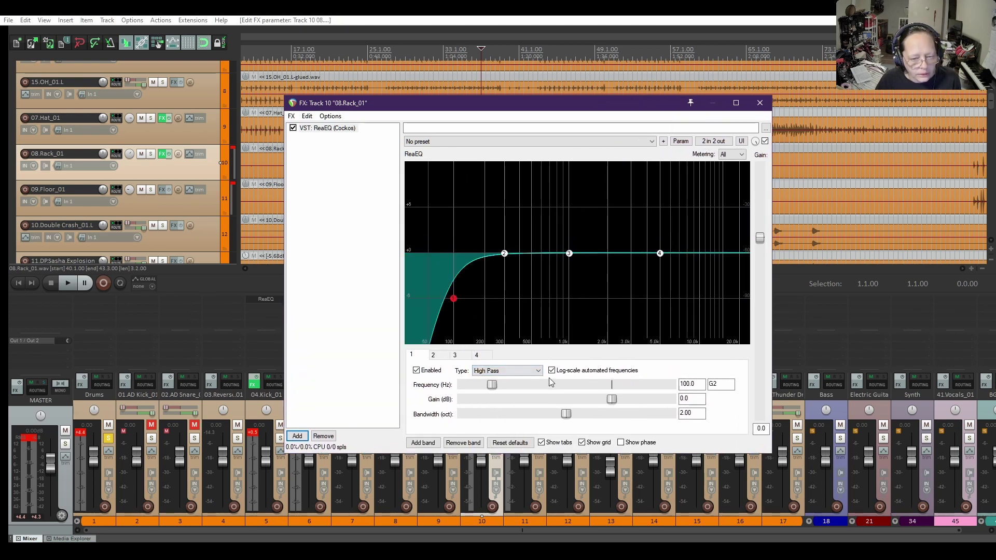
# Move the FX window below the rack tom fill, solo 08.Rack_01, and loop playback from 40.1.00 to 42.3.00 with repeat on
pyautogui.moveTo(496, 112); pyautogui.dragTo(488, 222)
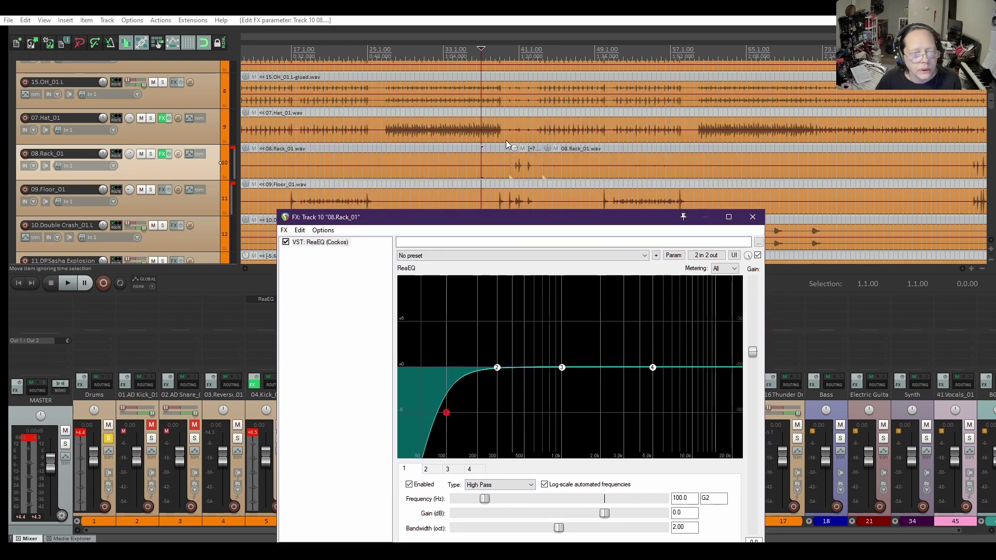
pyautogui.moveTo(510, 142); pyautogui.dragTo(531, 145)
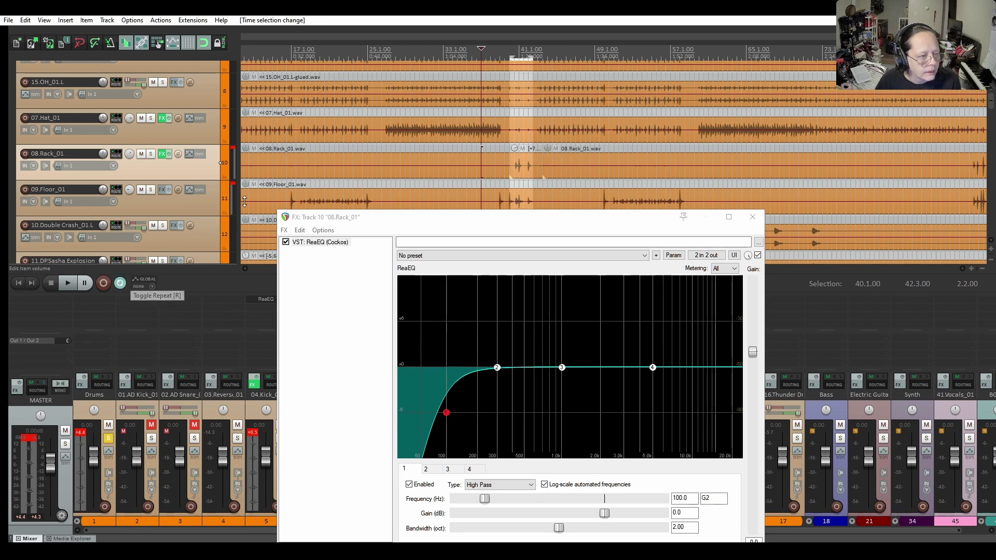
pyautogui.click(511, 155)
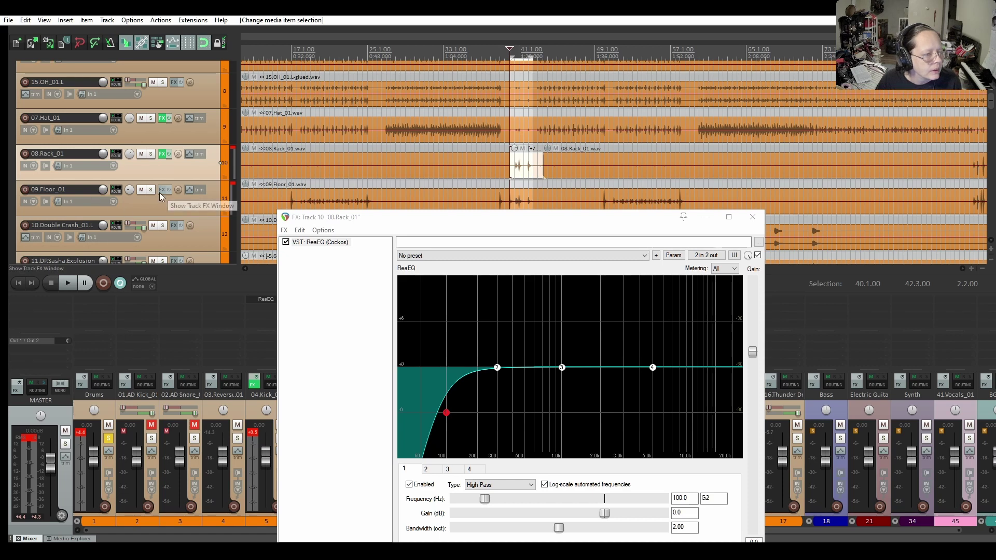
pyautogui.click(152, 155)
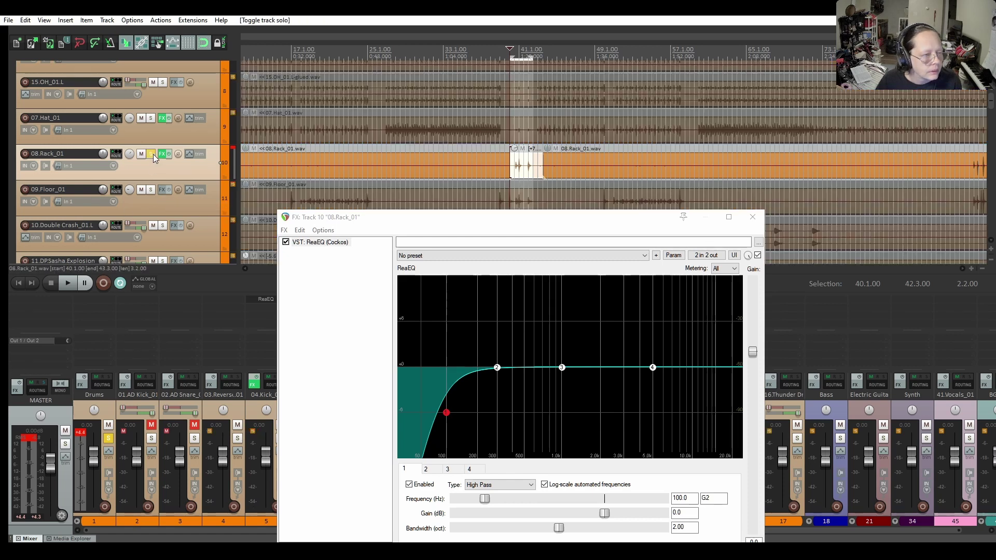
pyautogui.click(67, 284)
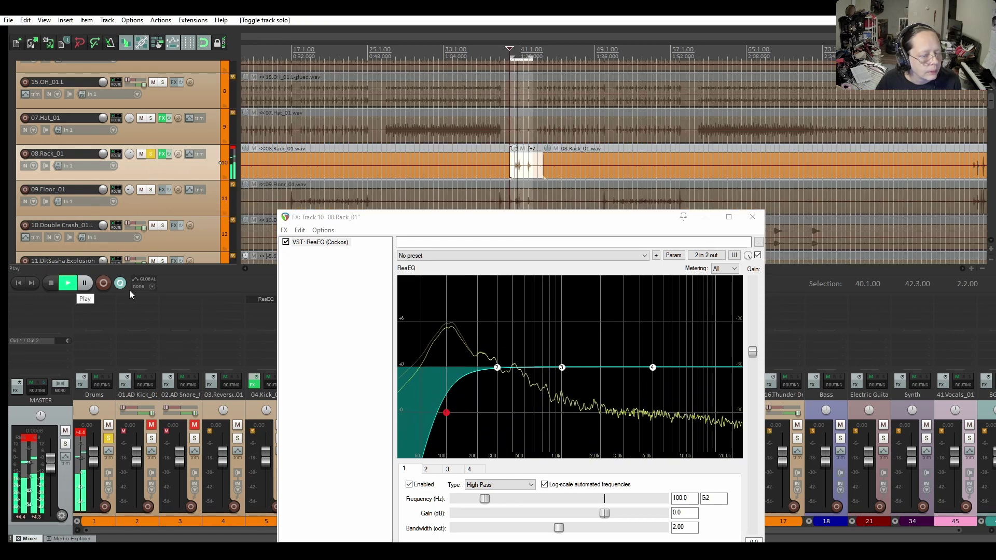
# Boost ReaEQ band 3 on 08.Rack_01 by 2.4 dB at 1009.4 Hz with a 0.73 oct bandwidth, and move the FX window up
pyautogui.click(562, 367)
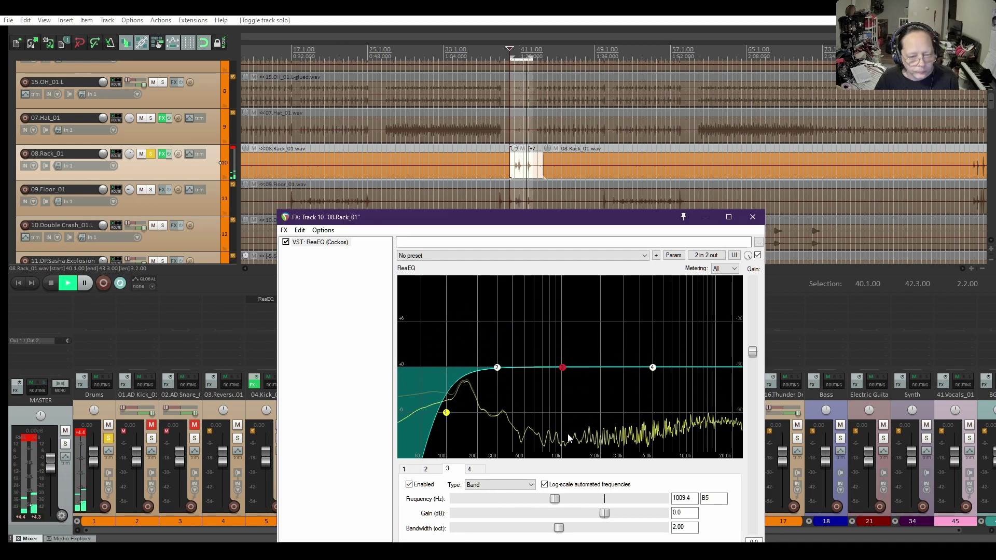
pyautogui.moveTo(604, 512); pyautogui.dragTo(616, 519)
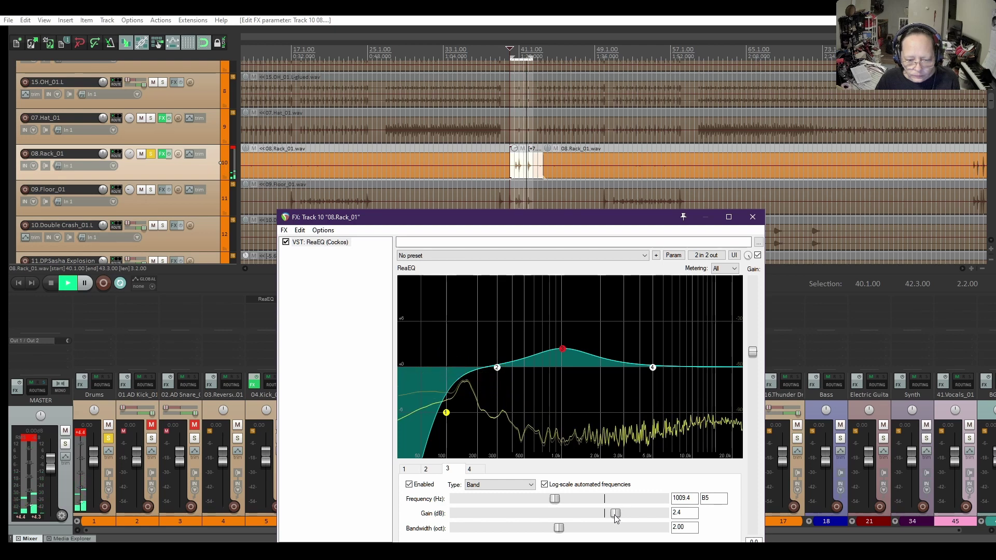
pyautogui.moveTo(558, 528); pyautogui.dragTo(493, 528)
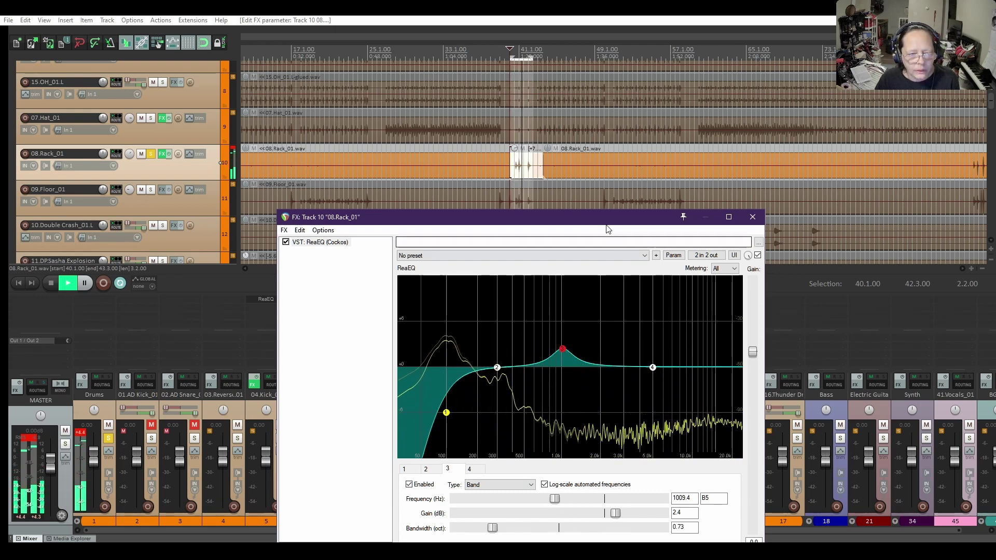
pyautogui.moveTo(606, 217); pyautogui.dragTo(596, 144)
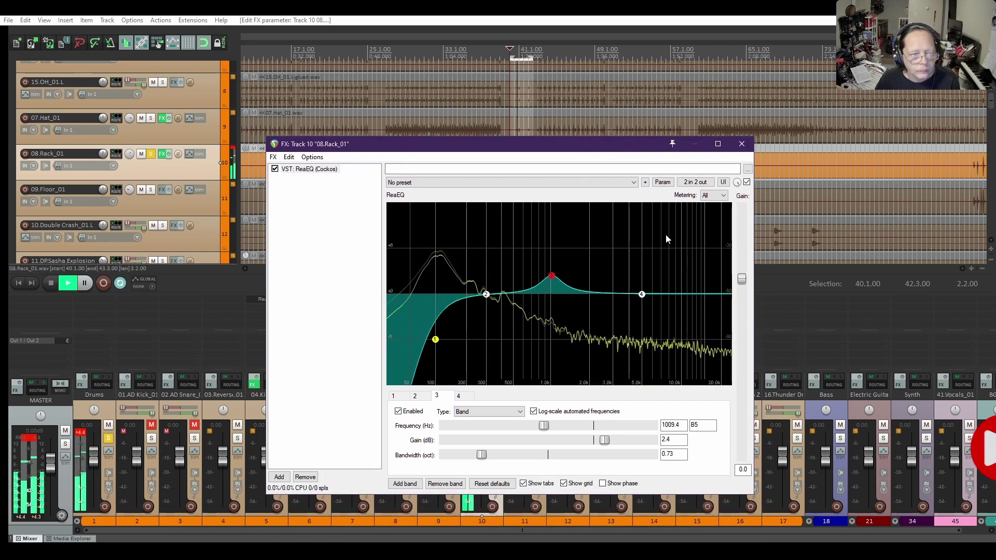
# Unsolo 08.Rack_01 to hear the looped fill in the drum mix, stop, clear the time selection, and close the FX window
pyautogui.click(149, 156)
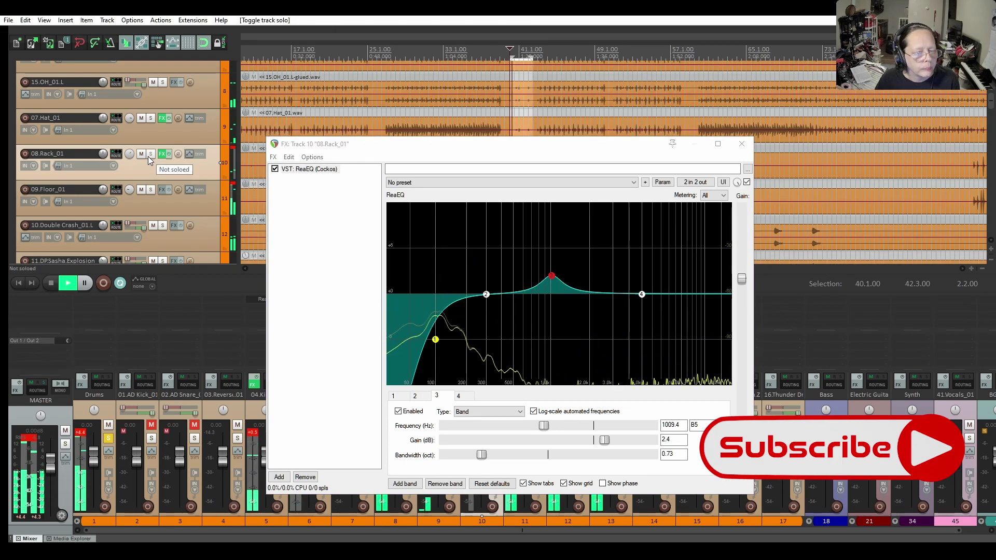
pyautogui.moveTo(418, 148); pyautogui.dragTo(415, 223)
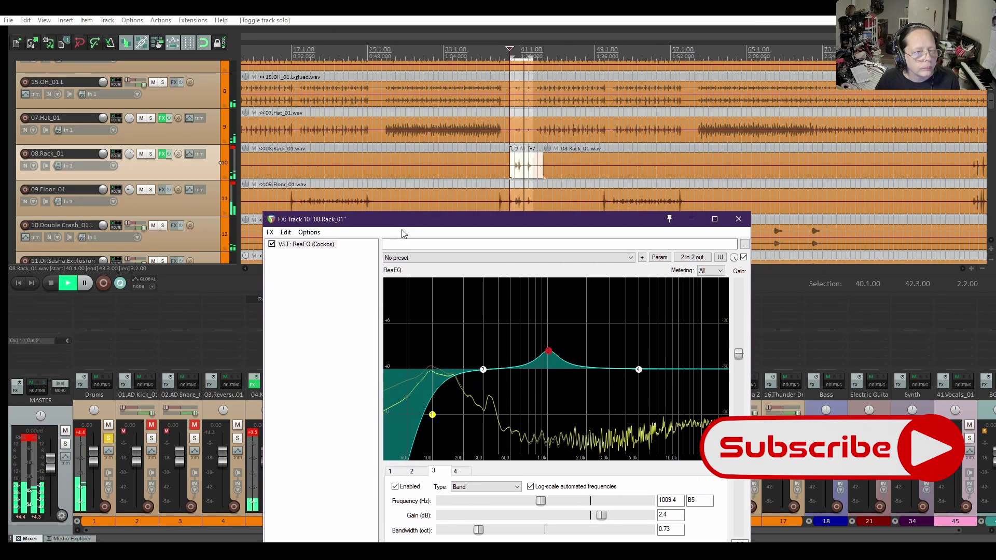
pyautogui.click(50, 283)
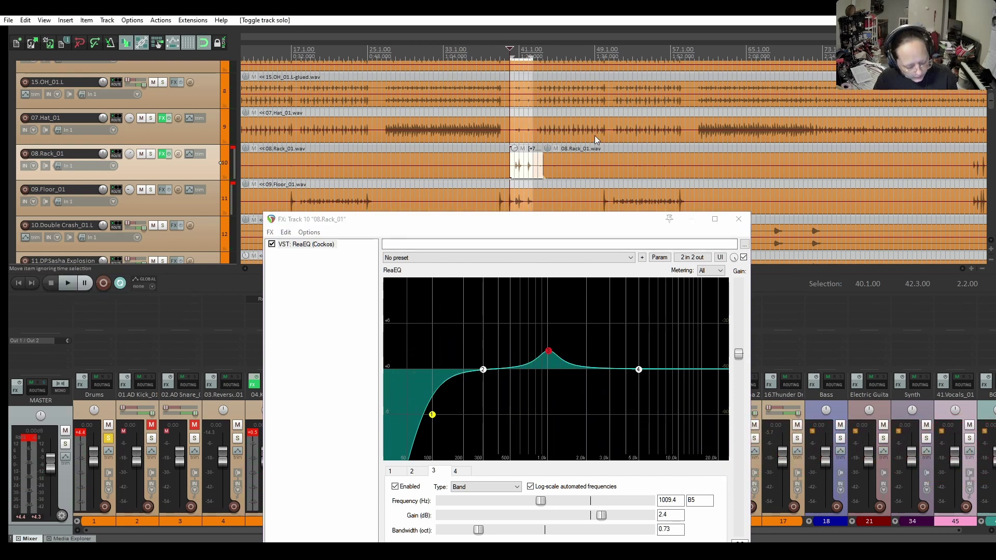
pyautogui.press('Escape')
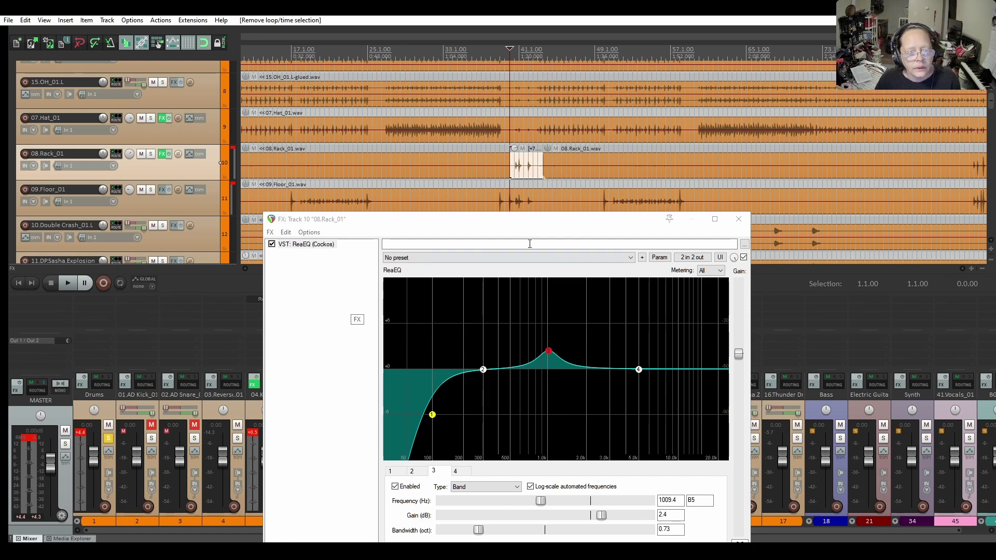
pyautogui.click(738, 219)
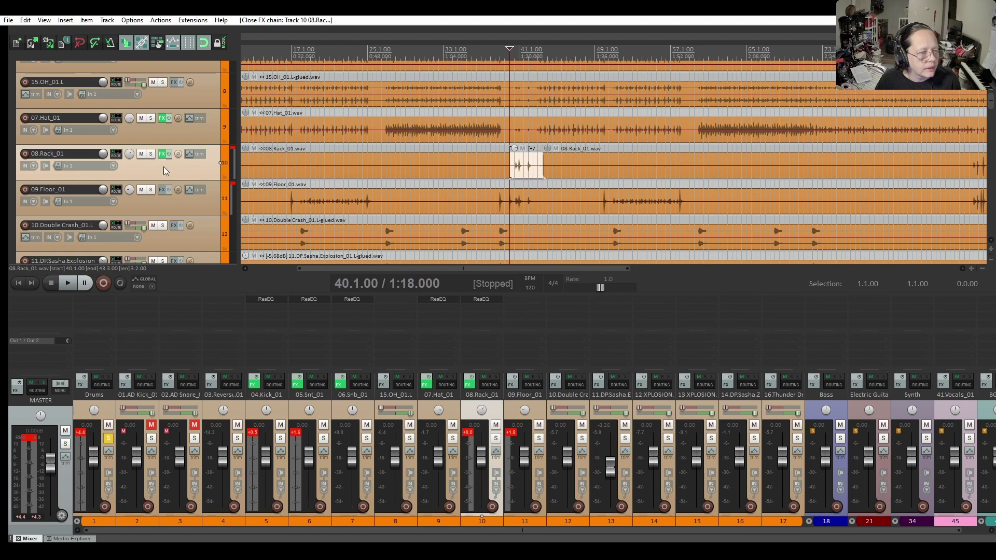
# Copy the rack tom's ReaEQ to 09.Floor_01, open that track's FX window, and move it below the track's waveform
pyautogui.moveTo(163, 191); pyautogui.dragTo(163, 190)
pyautogui.moveTo(342, 42); pyautogui.dragTo(691, 60)
pyautogui.moveTo(613, 61); pyautogui.dragTo(611, 267)
# Solo 09.Floor_01 and start playback just before measure 17, moving the FX window up to show the band controls
pyautogui.click(289, 186)
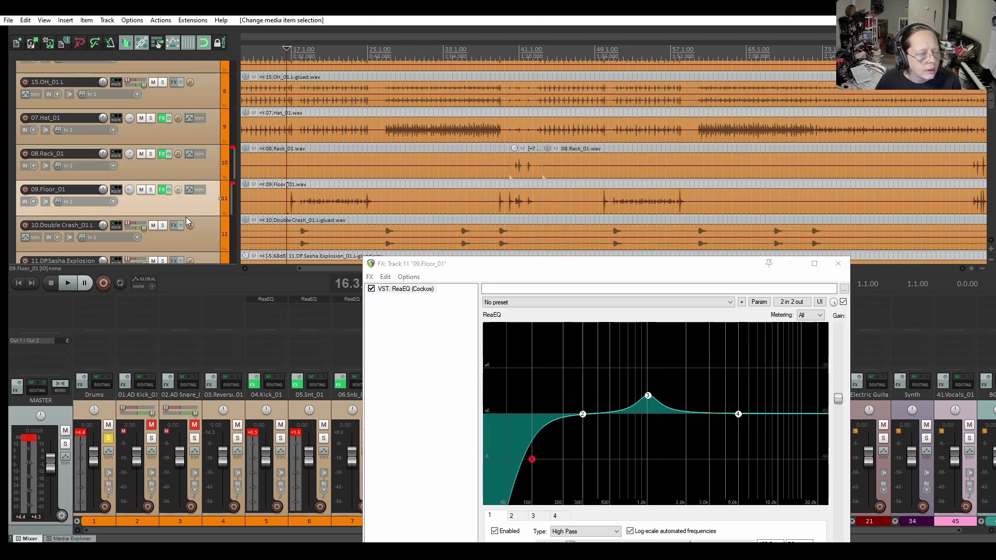
pyautogui.click(151, 190)
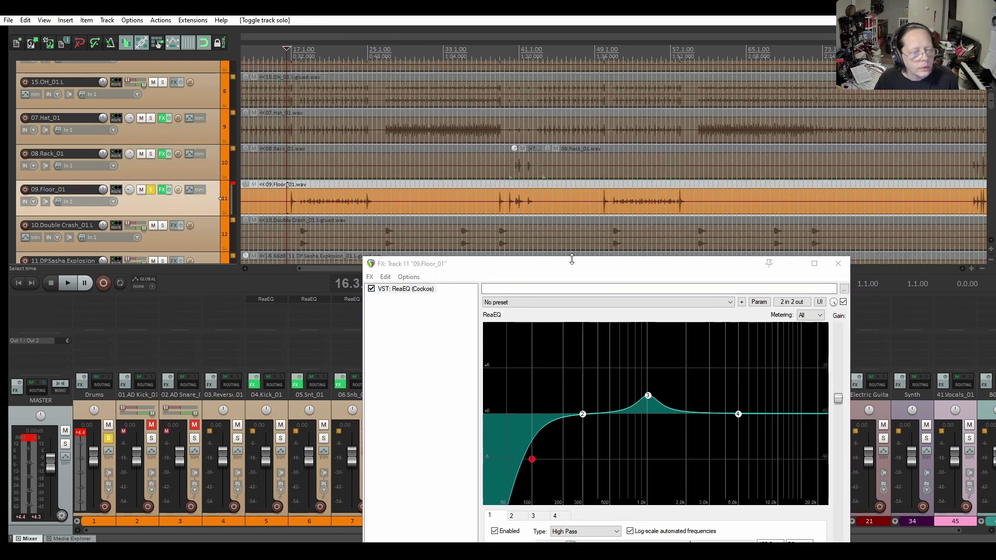
pyautogui.press('space')
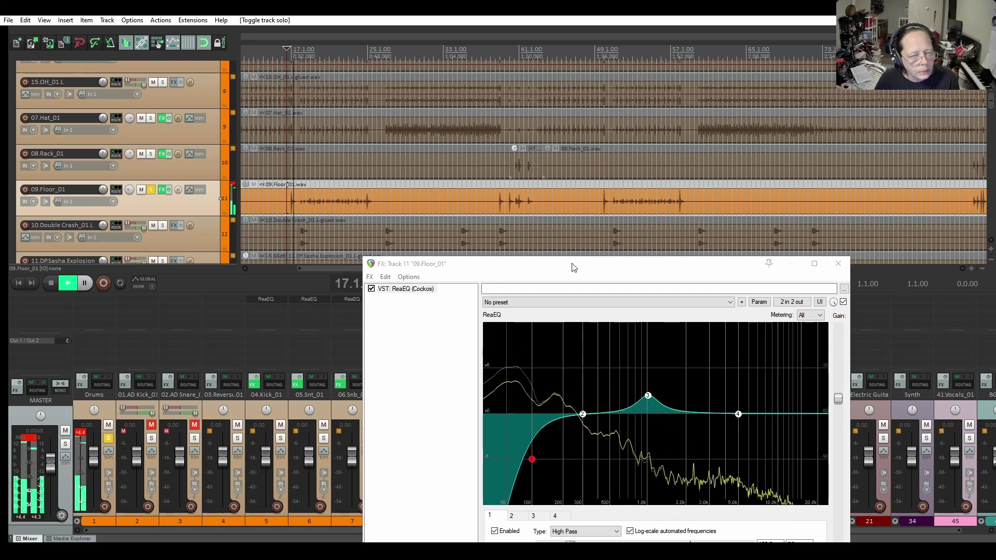
pyautogui.moveTo(573, 267); pyautogui.dragTo(572, 167)
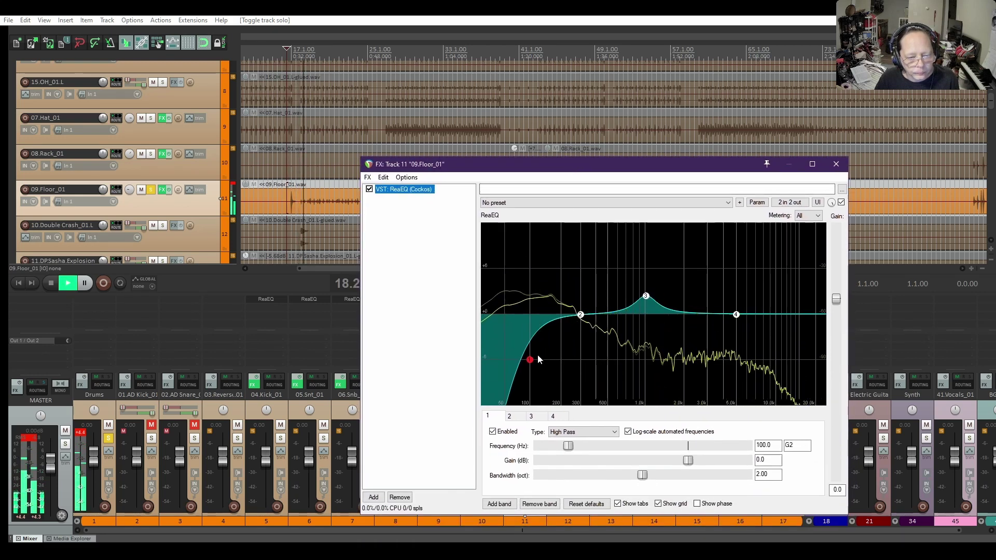
# Set the 09.Floor_01 ReaEQ high-pass frequency to 79.9 Hz and disable band 3
pyautogui.moveTo(530, 359); pyautogui.dragTo(525, 360)
pyautogui.click(520, 362)
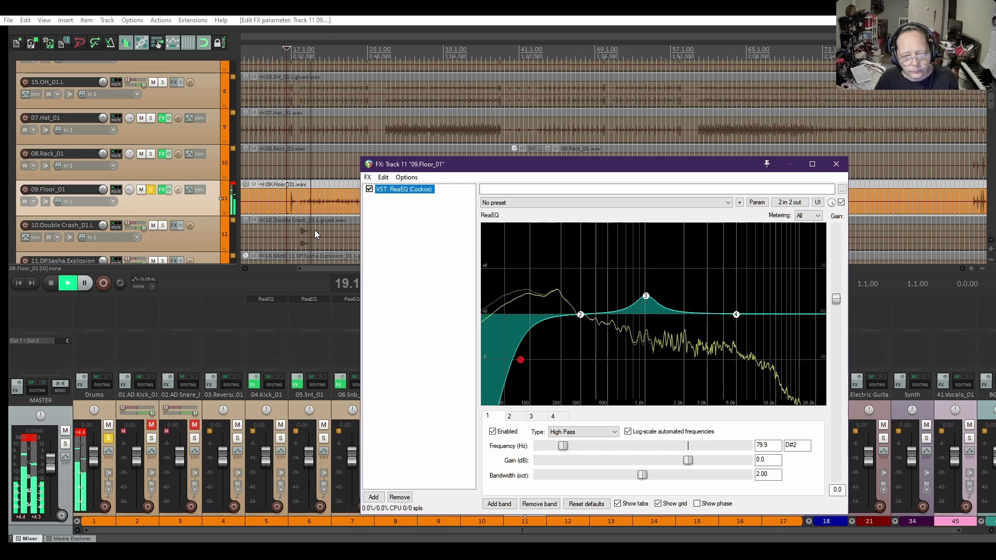
pyautogui.doubleClick(645, 296)
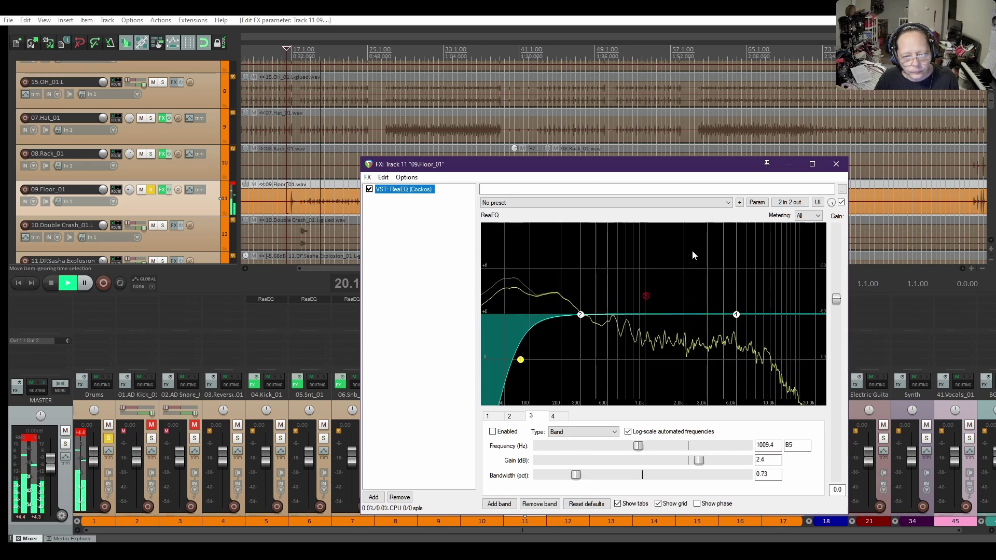
# Move the FX window down, play the soloed floor tom from just before measure 25 and around measure 38, stop, and close the window
pyautogui.moveTo(674, 166); pyautogui.dragTo(657, 271)
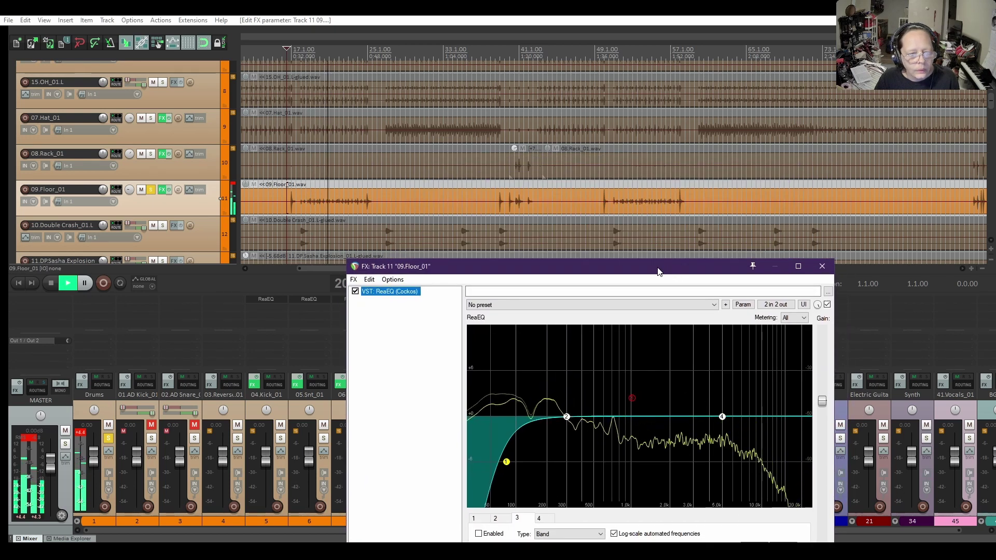
pyautogui.click(366, 183)
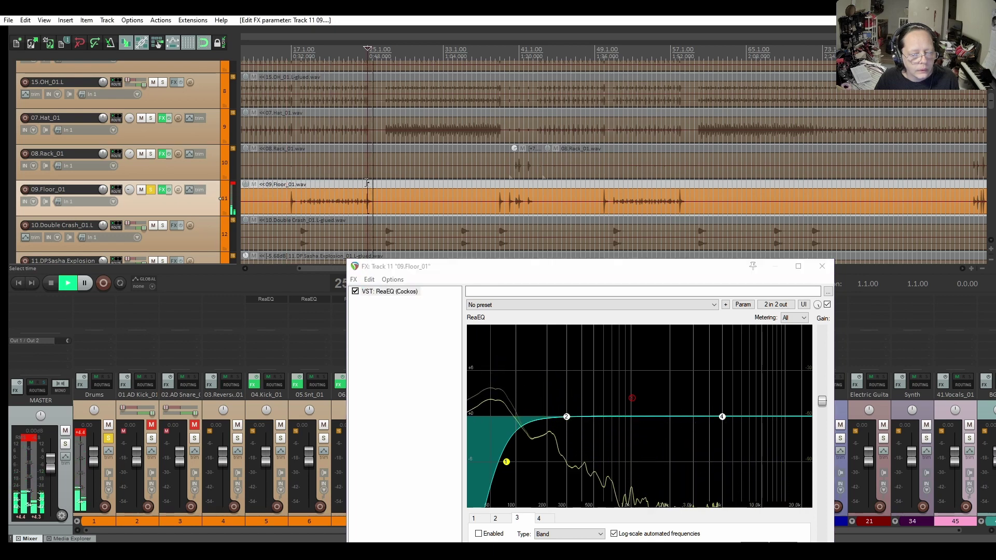
pyautogui.click(491, 185)
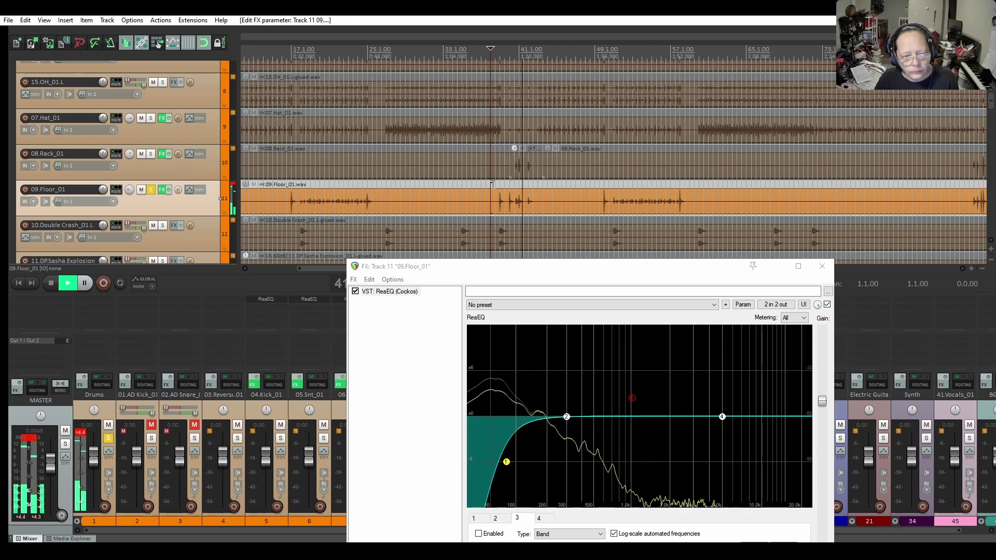
pyautogui.press('space')
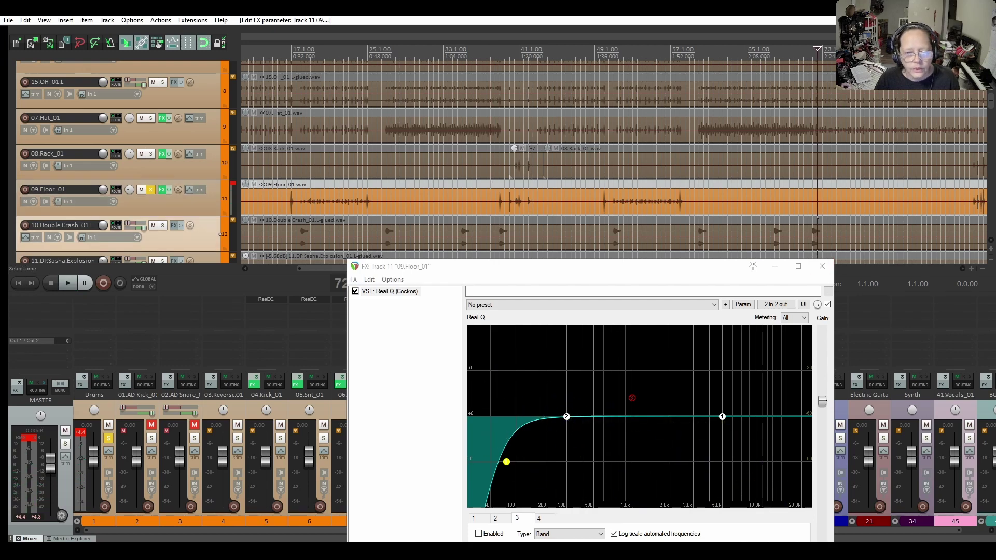
pyautogui.click(822, 266)
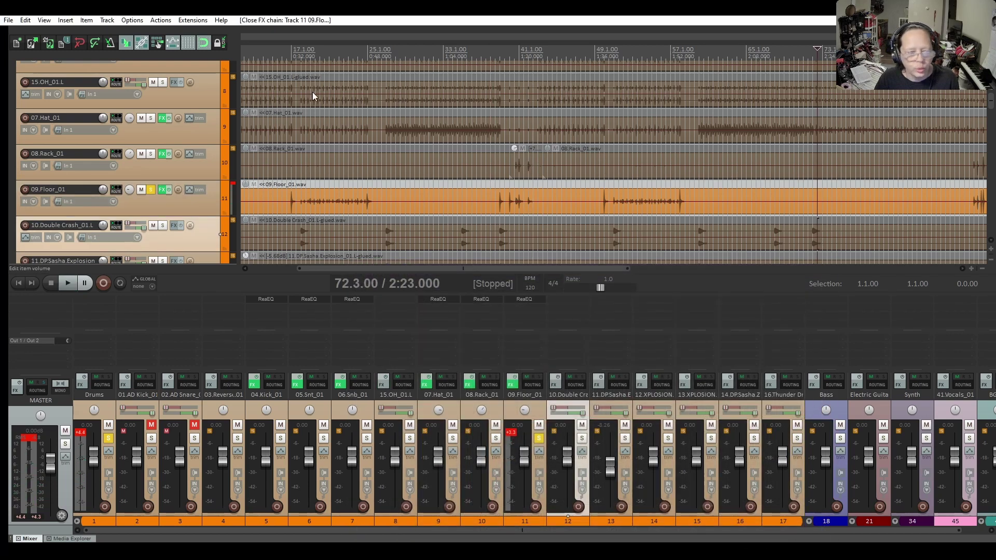
# Unsolo 09.Floor_01 and play the drum mix from around measure 38 through the tom fill
pyautogui.click(152, 190)
pyautogui.press('space')
pyautogui.press('space')
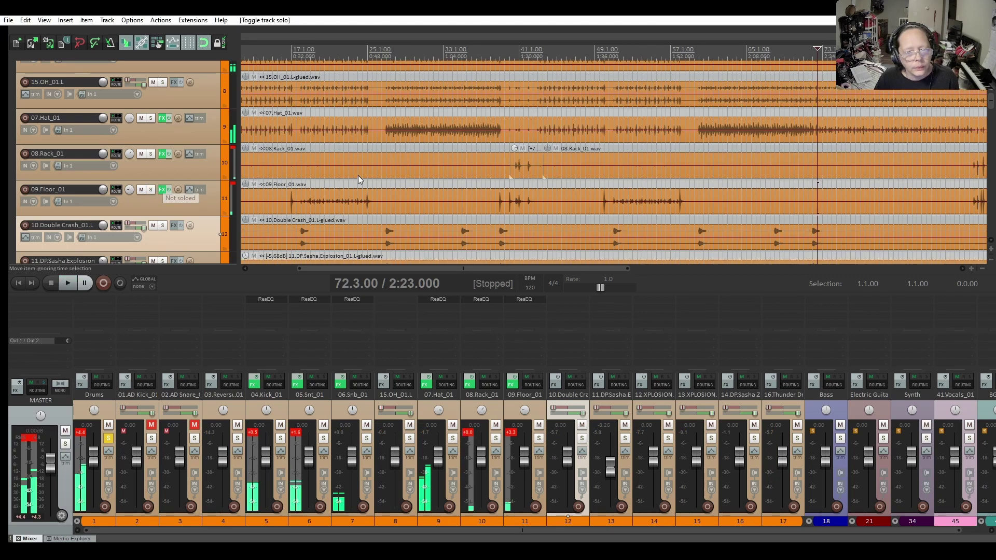
pyautogui.click(492, 177)
pyautogui.press('space')
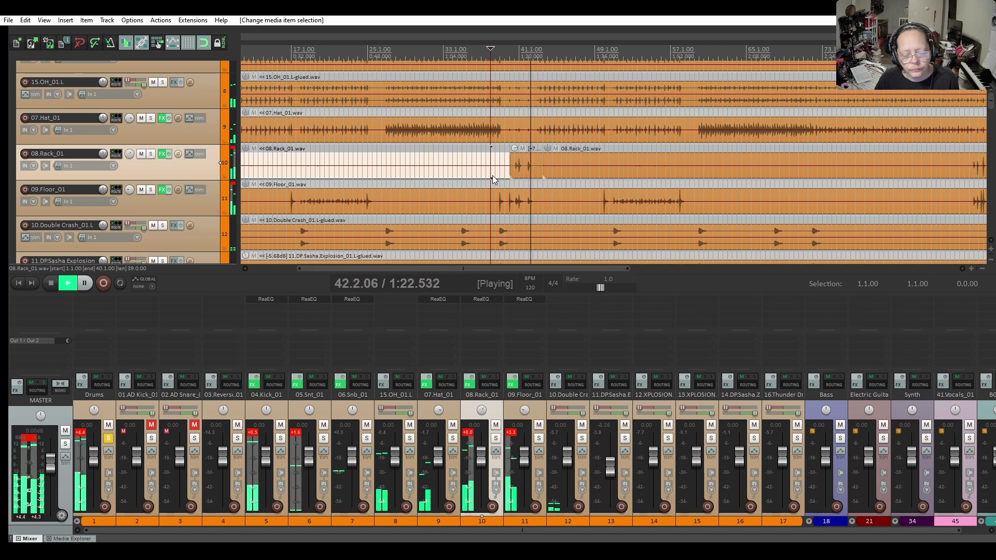
# Stop playback, add a ReaEQ (Cockos) plugin to the 16.Thunder Drums track, and enlarge its effects window
pyautogui.press('space')
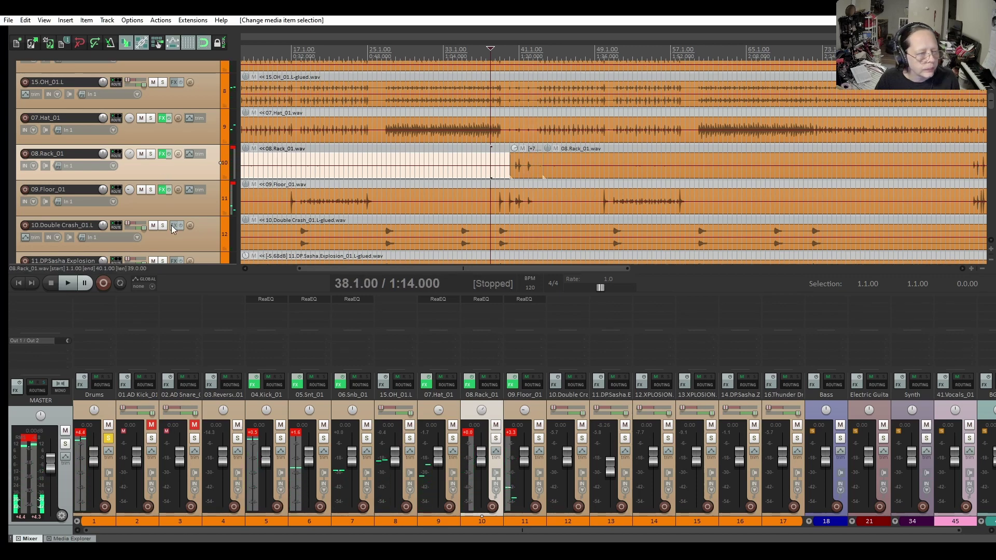
pyautogui.scroll(-3, 132, 191)
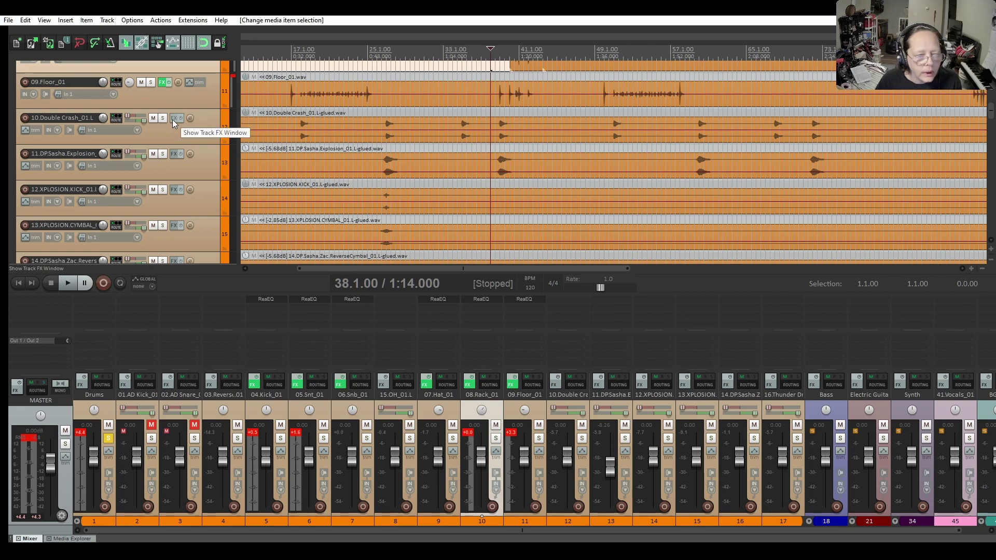
pyautogui.scroll(-4, 142, 156)
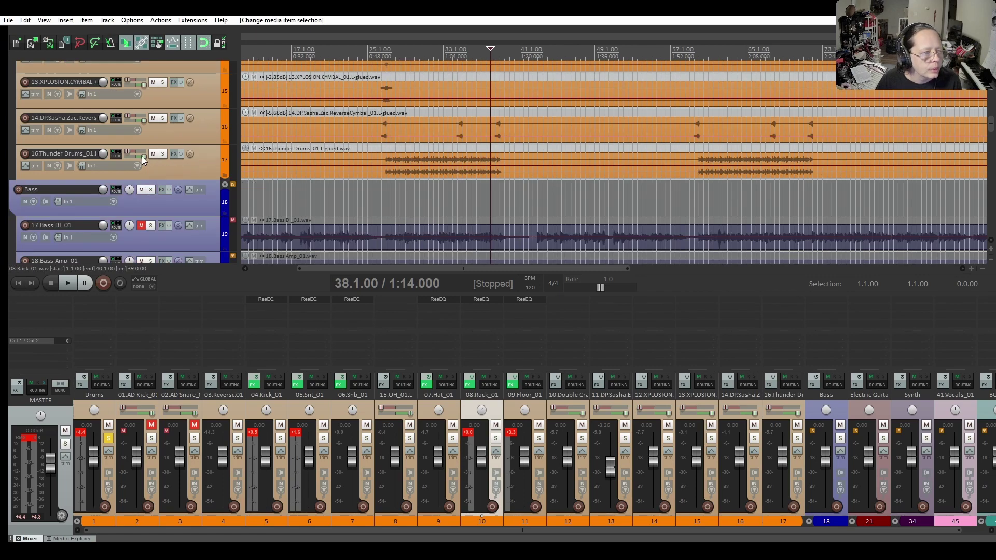
pyautogui.scroll(1, 141, 156)
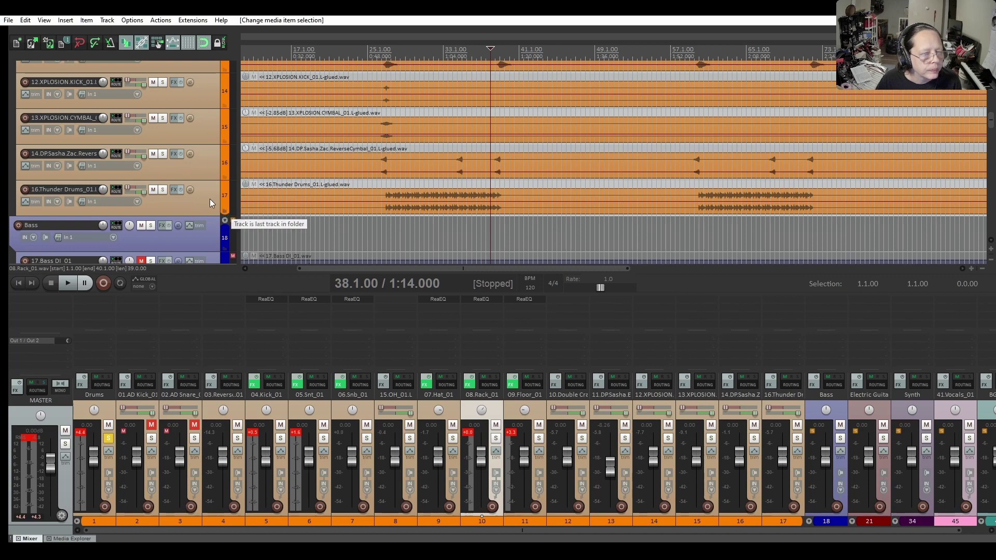
pyautogui.click(174, 190)
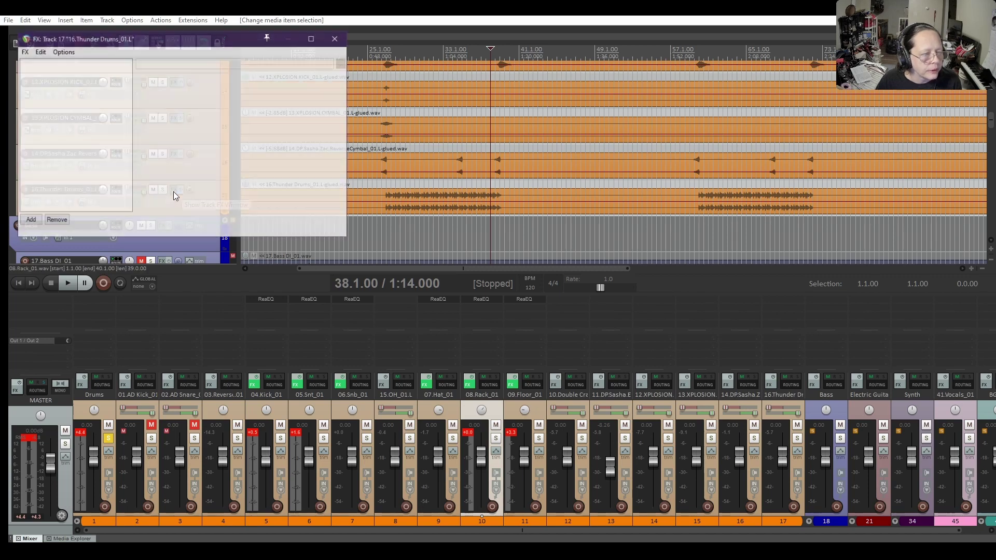
pyautogui.moveTo(150, 46); pyautogui.dragTo(546, 123)
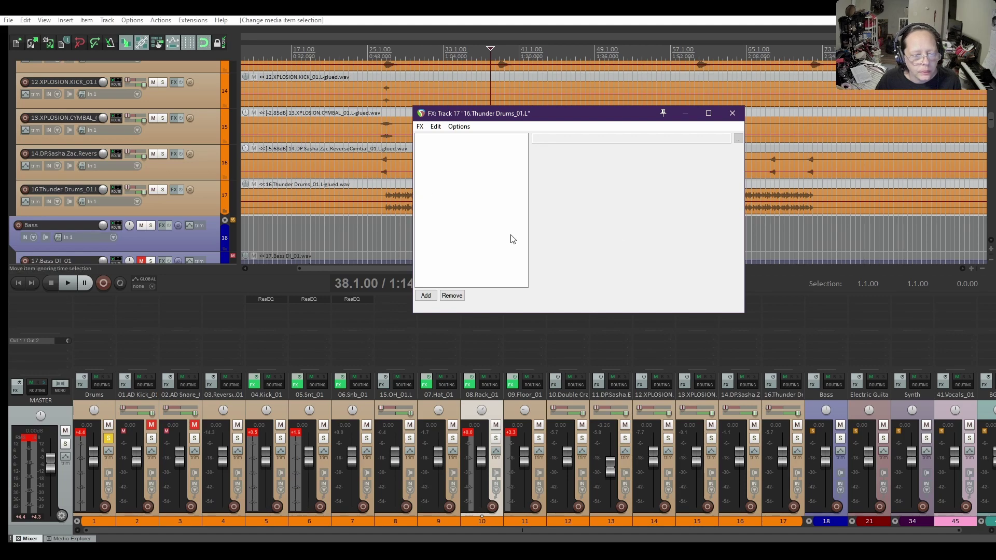
pyautogui.click(424, 295)
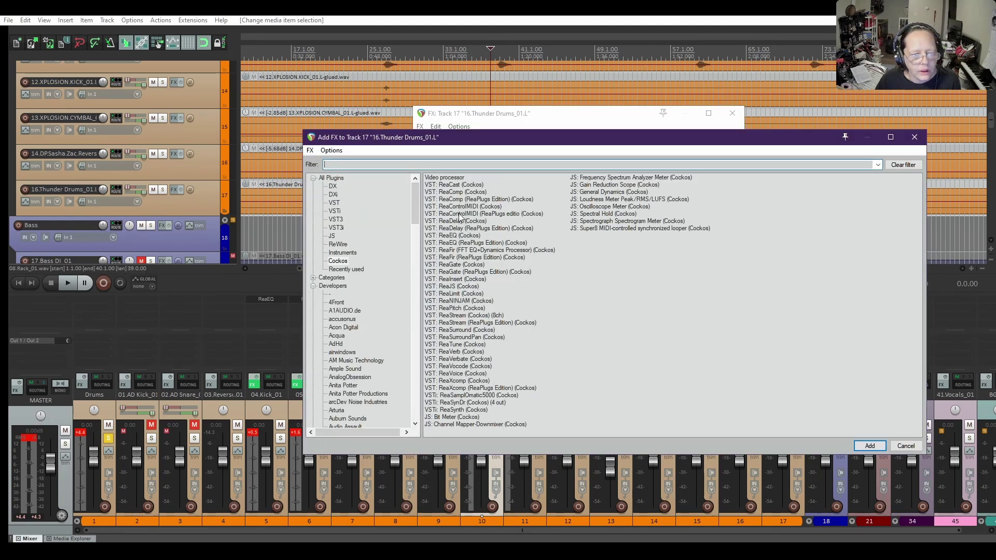
pyautogui.doubleClick(463, 236)
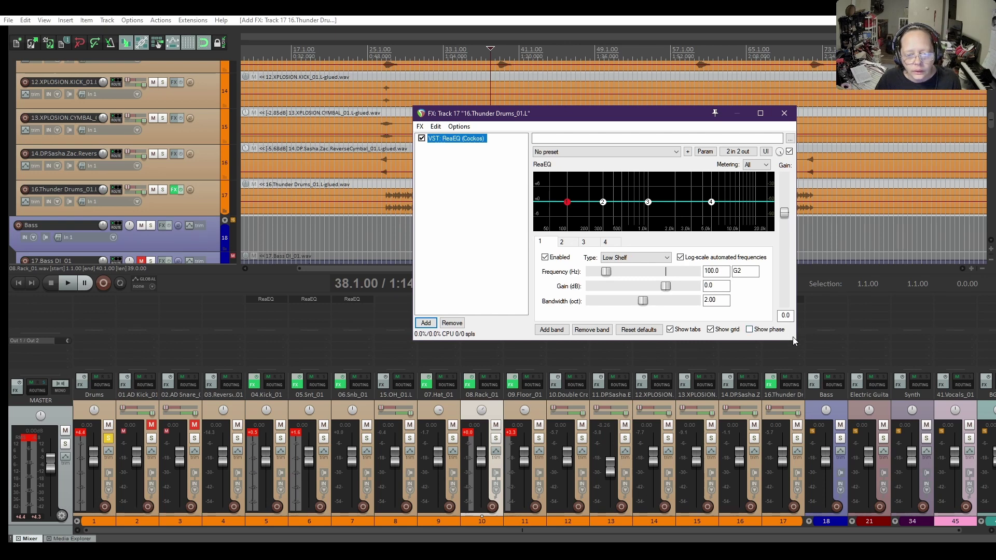
pyautogui.moveTo(793, 339); pyautogui.dragTo(916, 450)
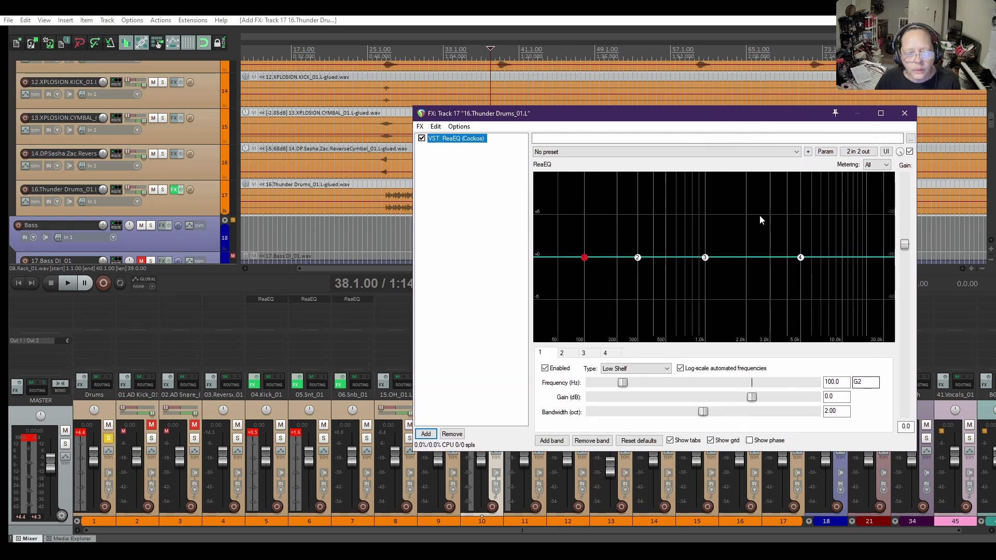
pyautogui.moveTo(722, 115); pyautogui.dragTo(650, 82)
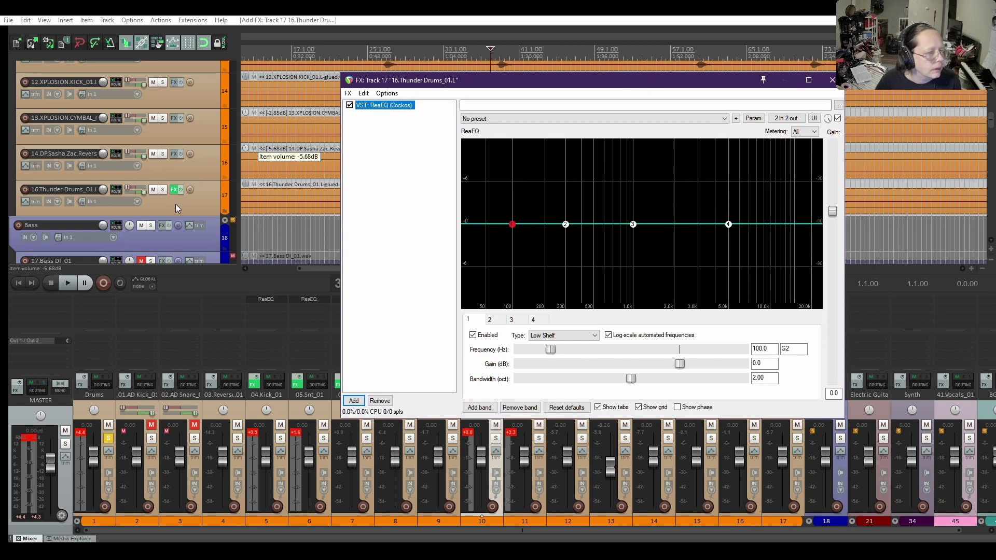
# Solo the 16.Thunder Drums track and play it from 26.3.00, with the EQ graph in view
pyautogui.moveTo(495, 88); pyautogui.dragTo(527, 268)
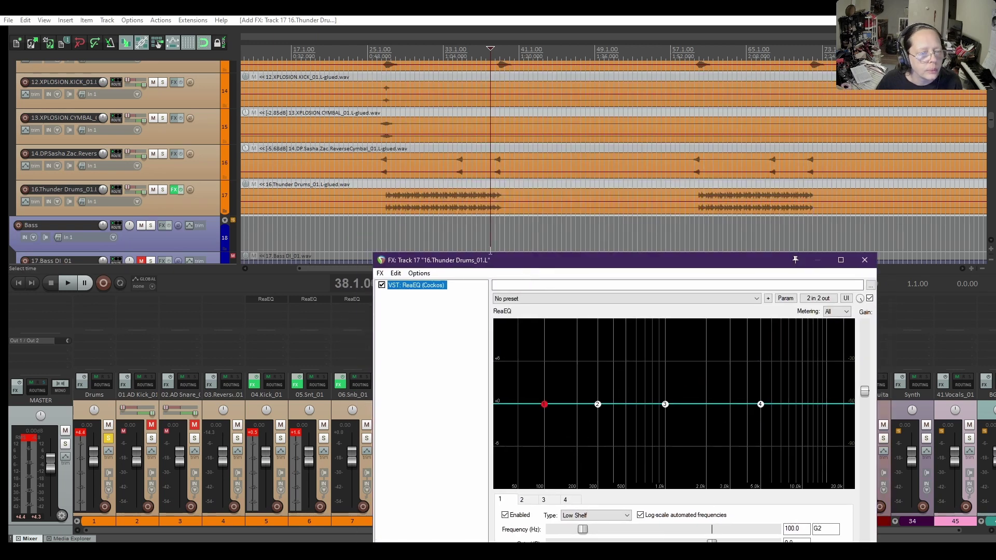
pyautogui.click(382, 188)
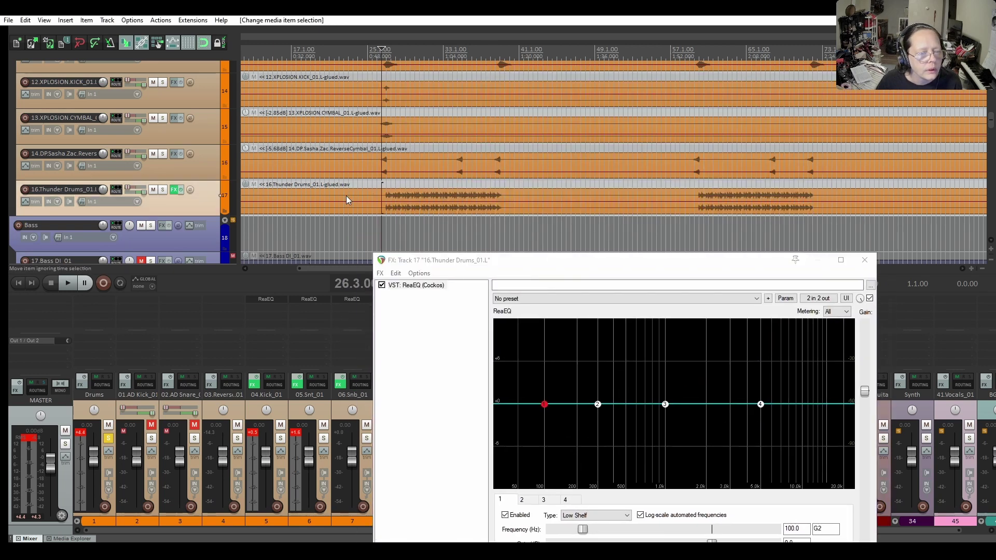
pyautogui.click(163, 190)
pyautogui.moveTo(633, 262); pyautogui.dragTo(620, 131)
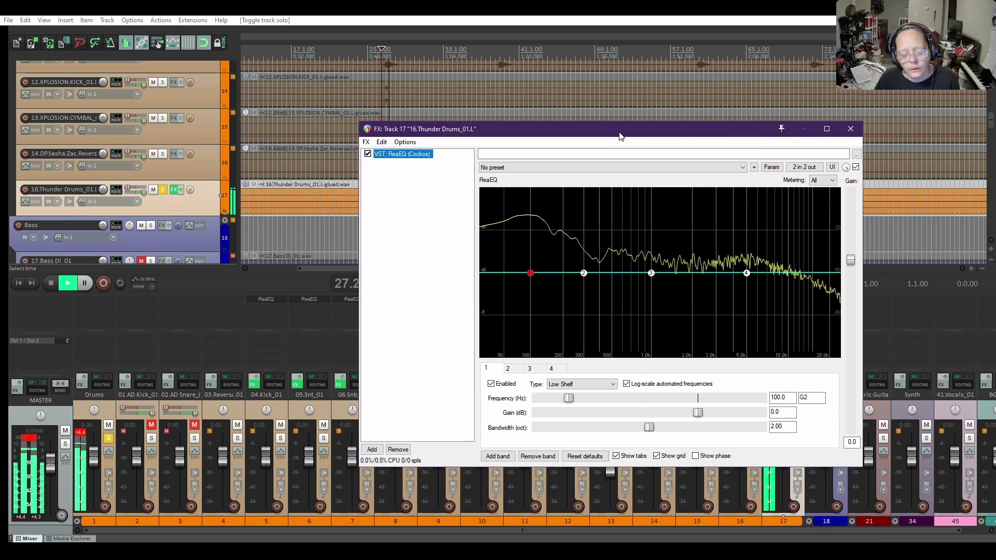
# Change ReaEQ band 1 on 16.Thunder Drums to a High Pass filter and select band 4
pyautogui.click(562, 384)
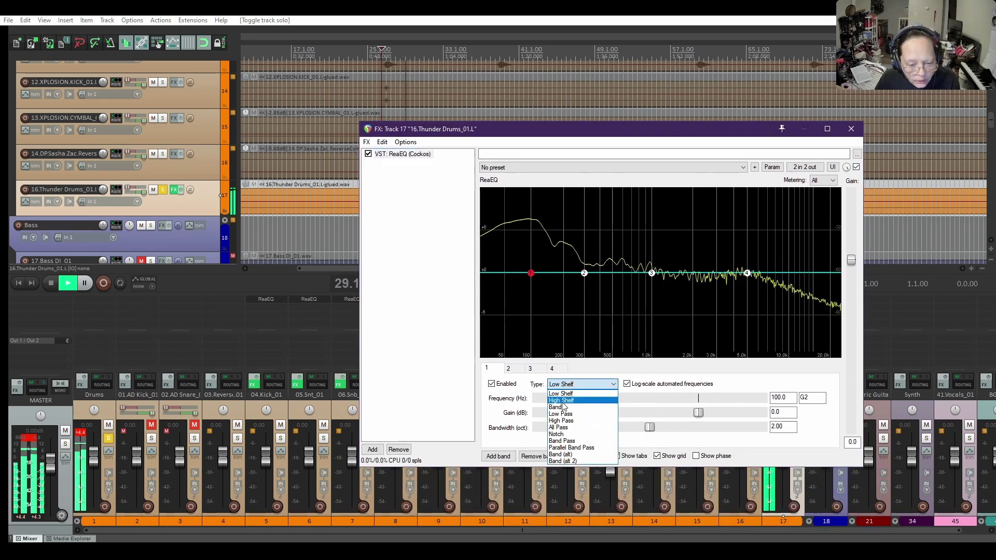
pyautogui.click(561, 420)
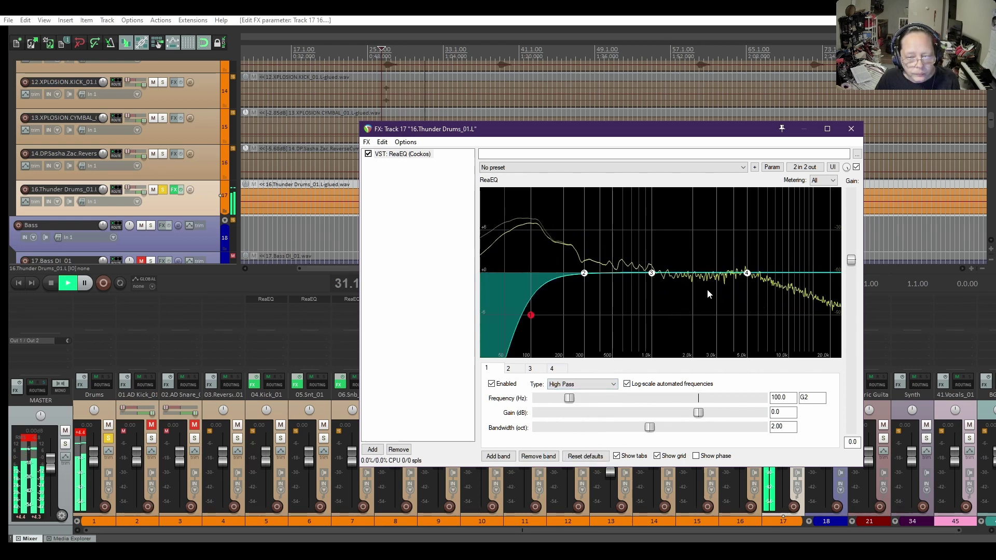
pyautogui.click(747, 275)
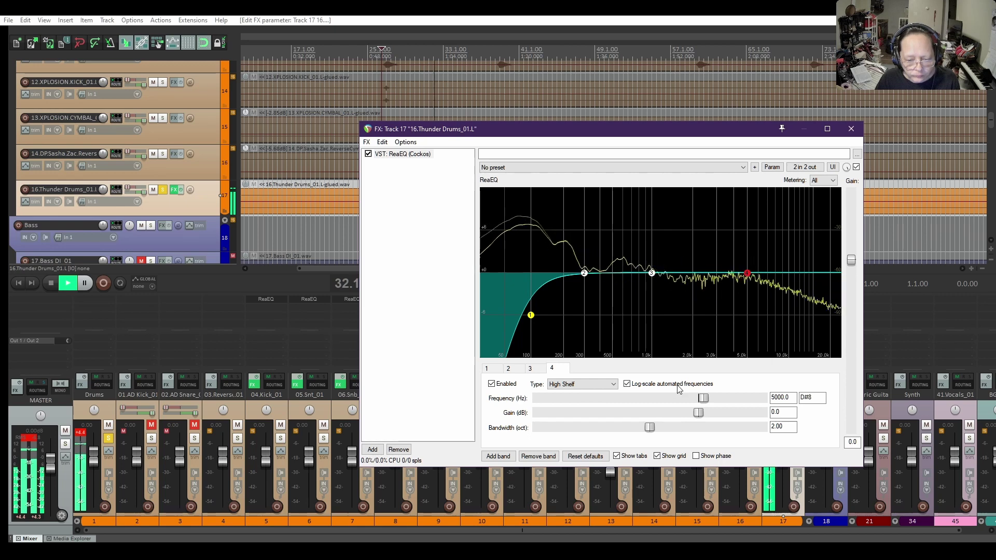
# Unsolo 16.Thunder Drums to hear it within the drum mix, stop playback, and close its effects window
pyautogui.click(162, 190)
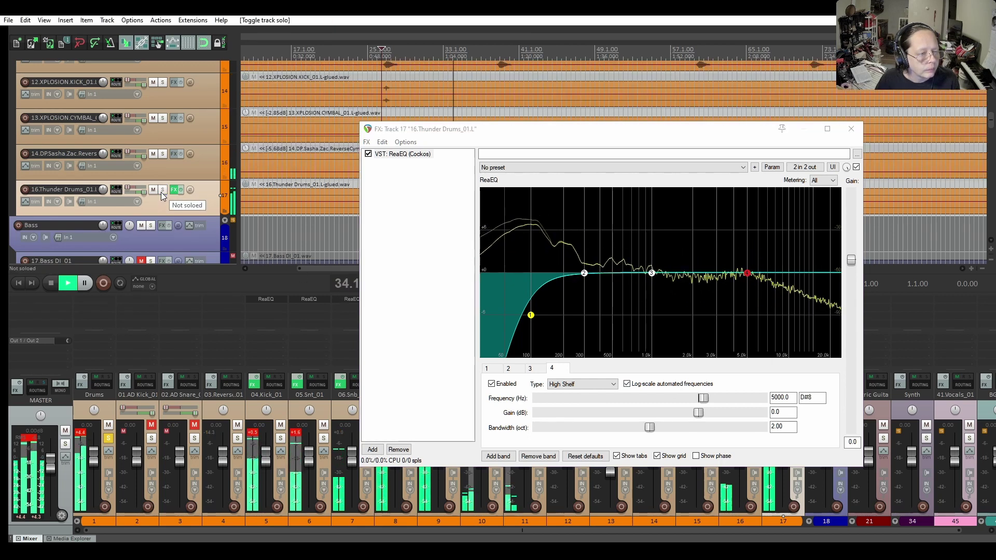
pyautogui.moveTo(512, 136); pyautogui.dragTo(564, 267)
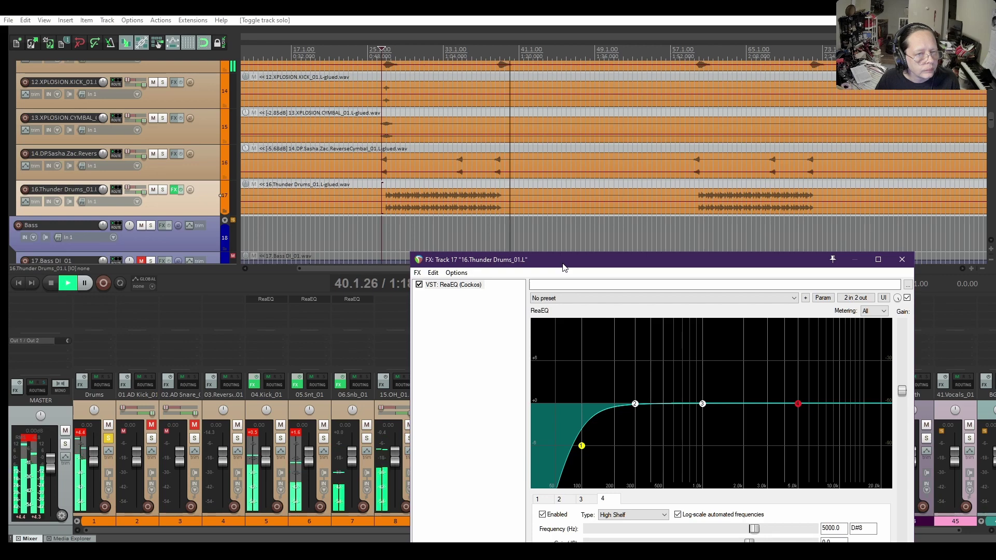
pyautogui.press('space')
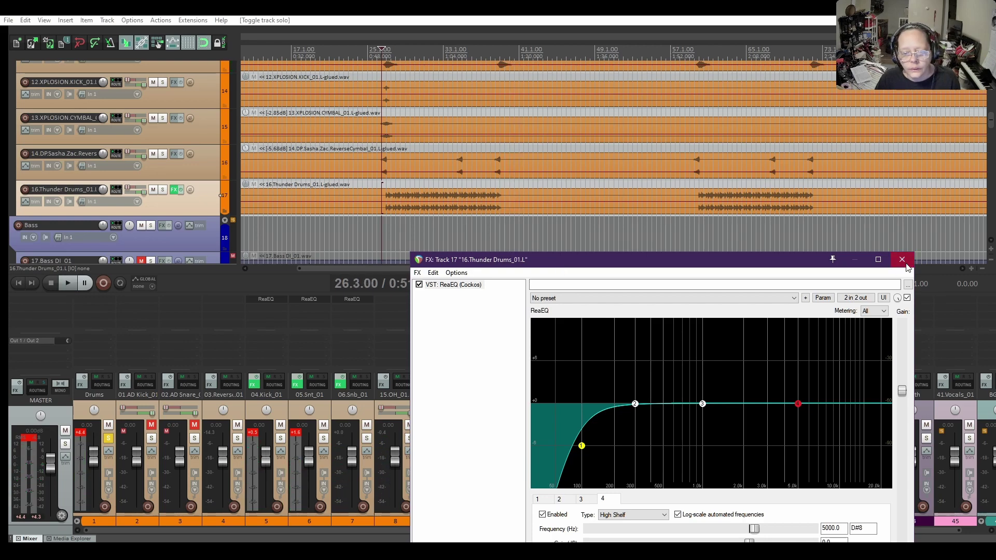
pyautogui.click(902, 260)
# Solo the 10.Double Crash track and audition it from 26.3.00, stopping playback when done
pyautogui.scroll(3, 174, 182)
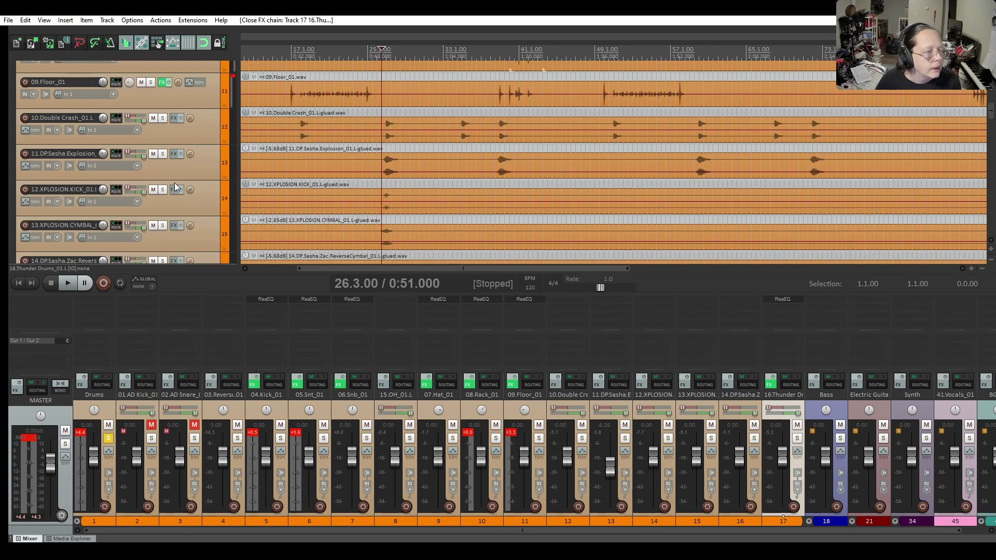
pyautogui.click(163, 118)
pyautogui.press('space')
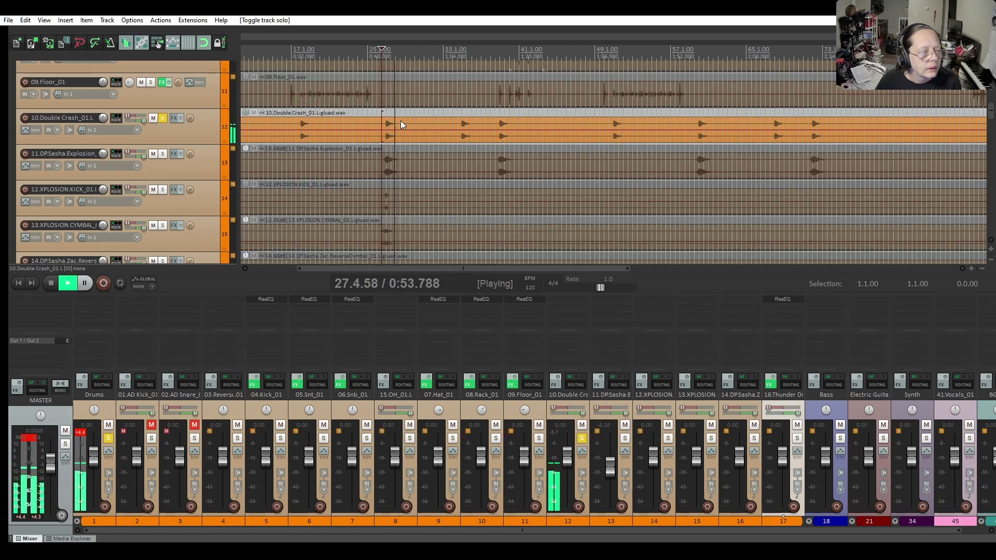
pyautogui.press('space')
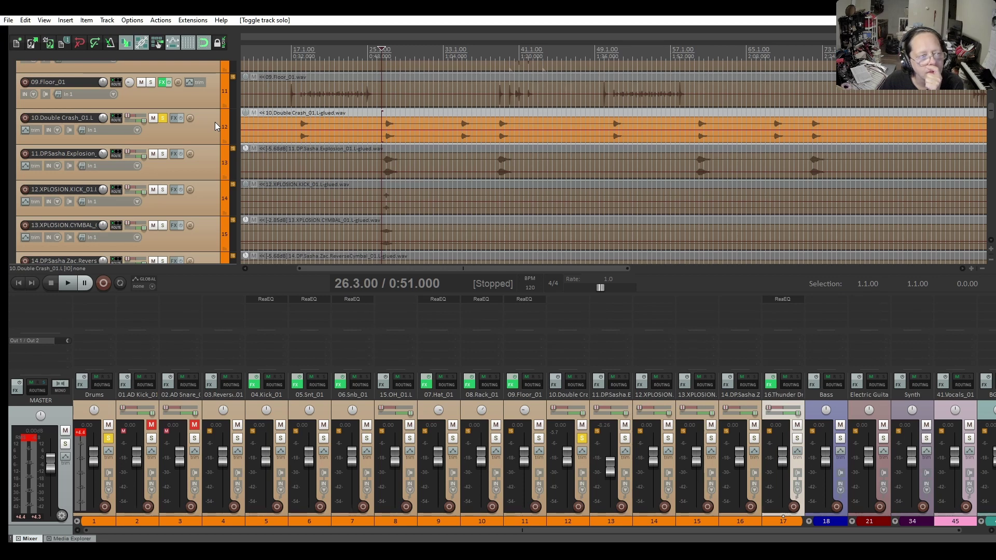
# Move the 15.OH_01.L track directly below the 10.Double Crash track and solo it as well
pyautogui.scroll(3, 202, 127)
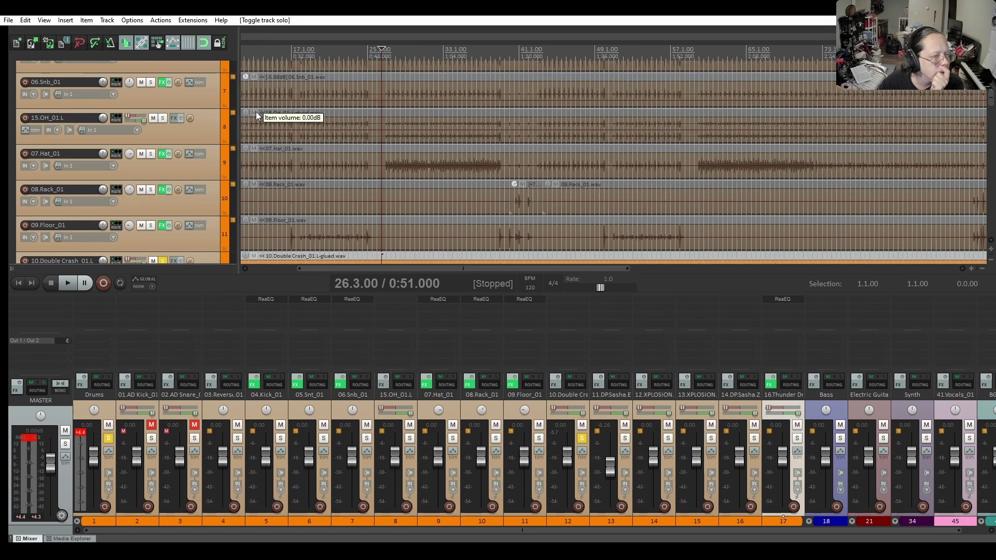
pyautogui.moveTo(185, 123); pyautogui.dragTo(169, 107)
pyautogui.click(164, 84)
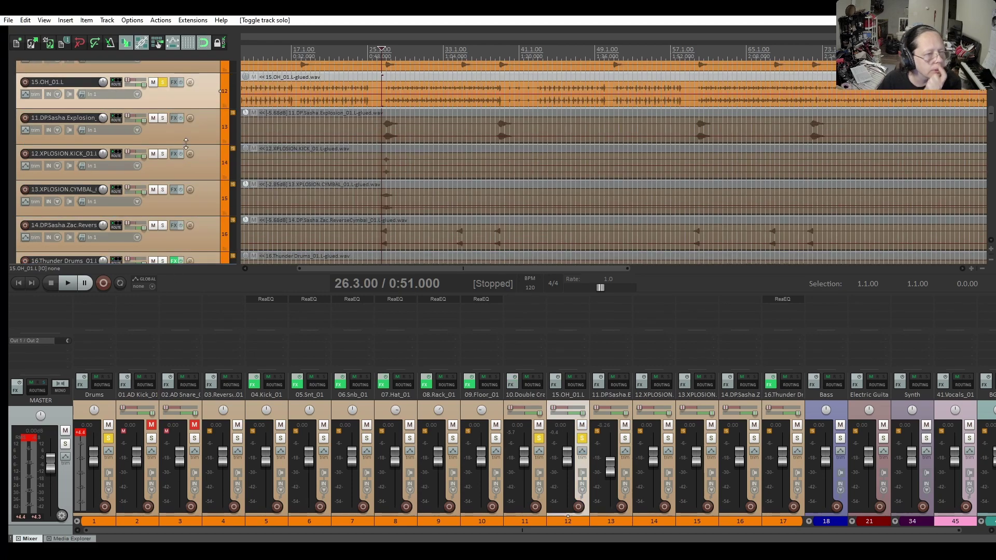
# Audition 10.Double Crash and 15.OH_01.L together from 26.3.00, and compare with 15.OH_01.L soloed alone
pyautogui.scroll(1, 188, 132)
pyautogui.press('space')
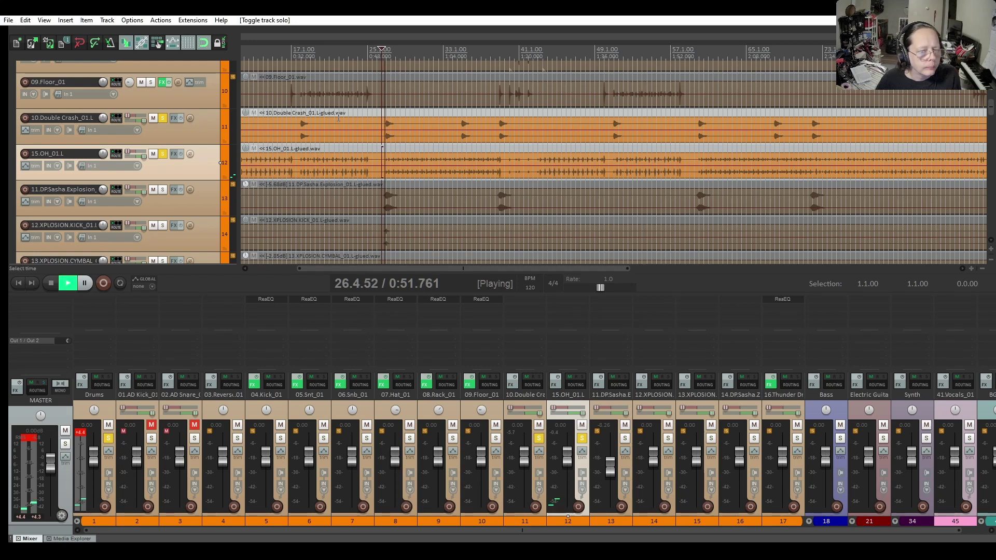
pyautogui.press('space')
pyautogui.click(163, 117)
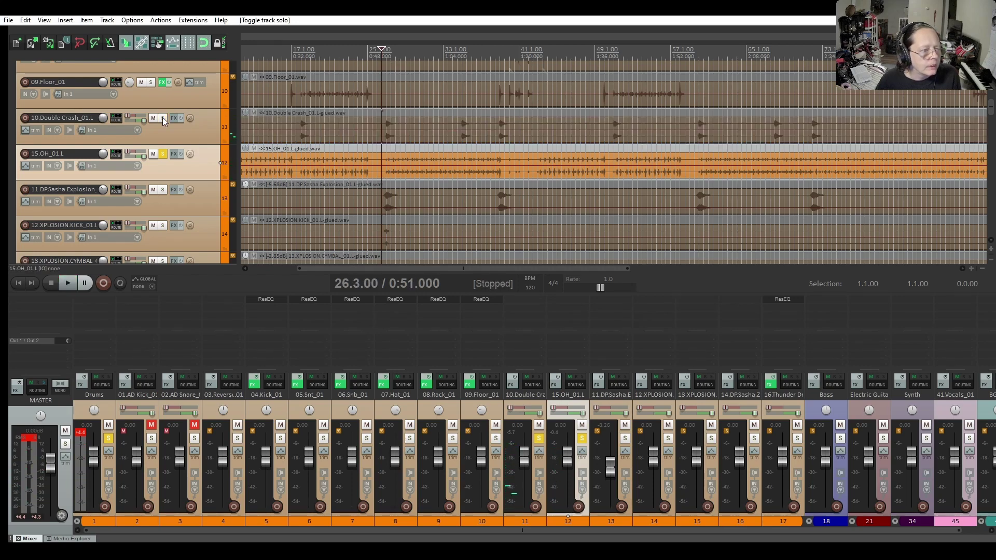
pyautogui.press('space')
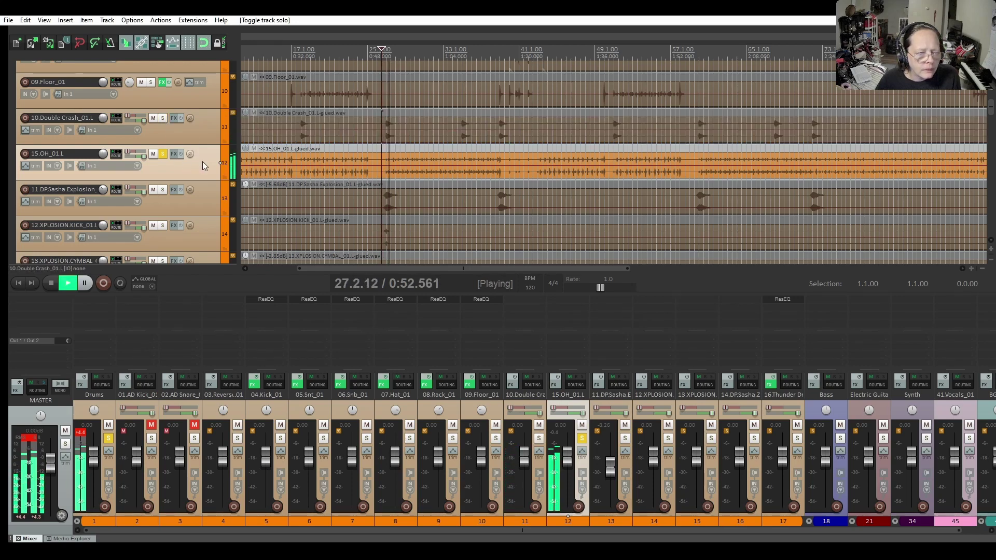
pyautogui.press('space')
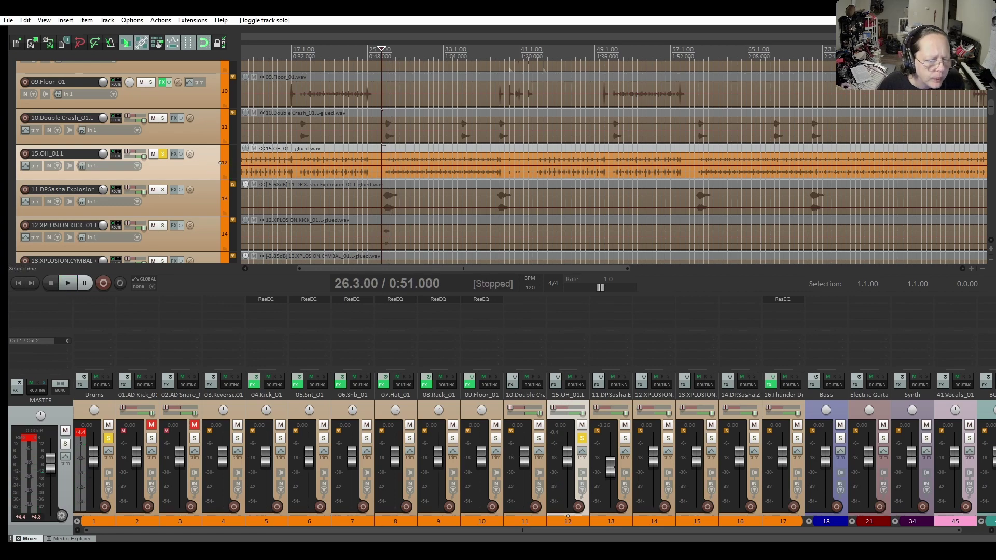
pyautogui.scroll(5, 384, 149)
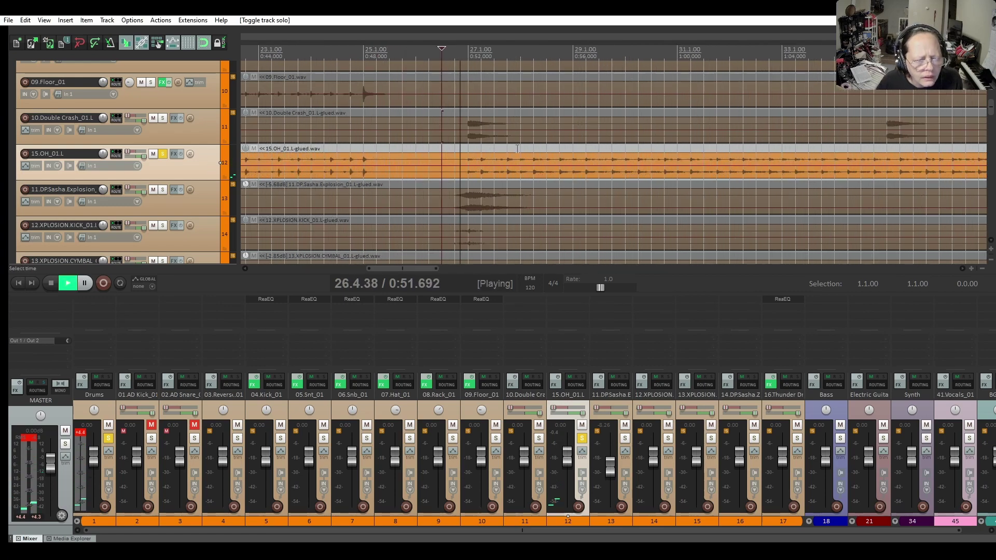
pyautogui.press('space')
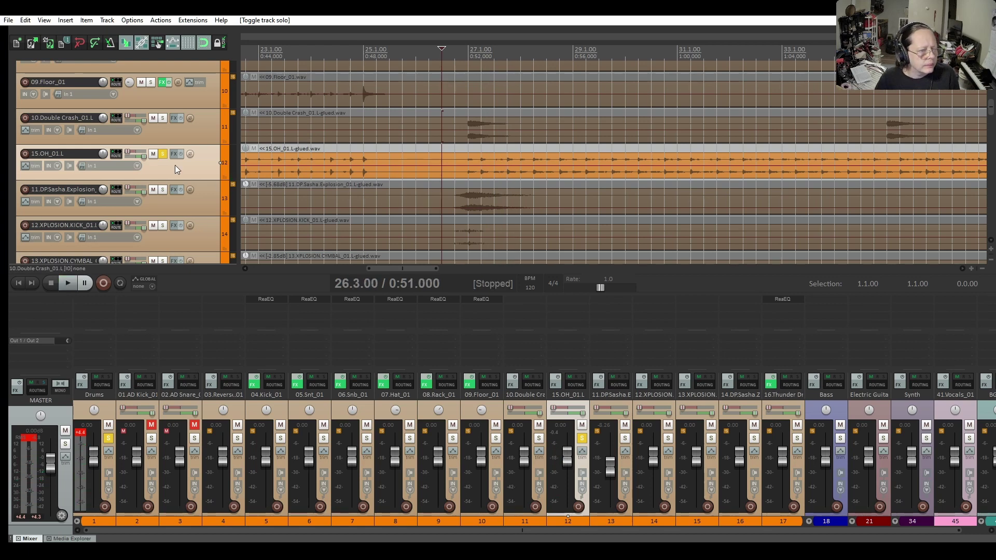
# Switch the solo from 15.OH_01.L to 10.Double Crash and add a ReaEQ (Cockos) plugin in an enlarged effects window
pyautogui.click(163, 154)
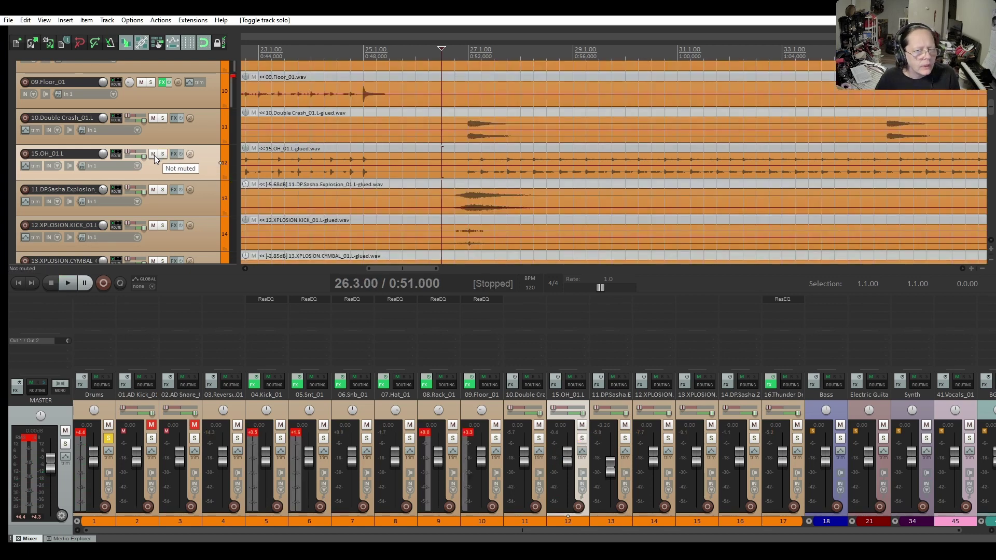
pyautogui.click(165, 118)
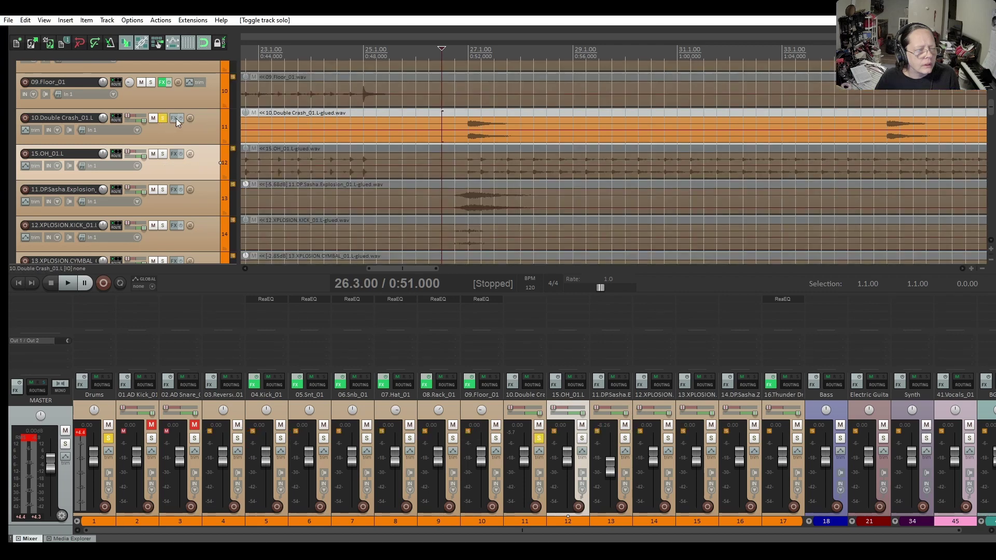
pyautogui.click(175, 118)
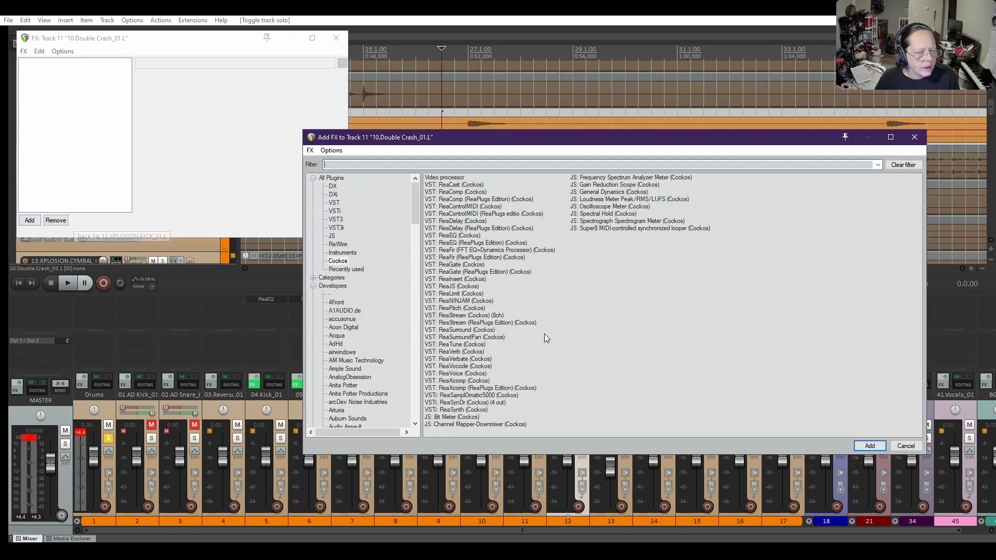
pyautogui.doubleClick(459, 236)
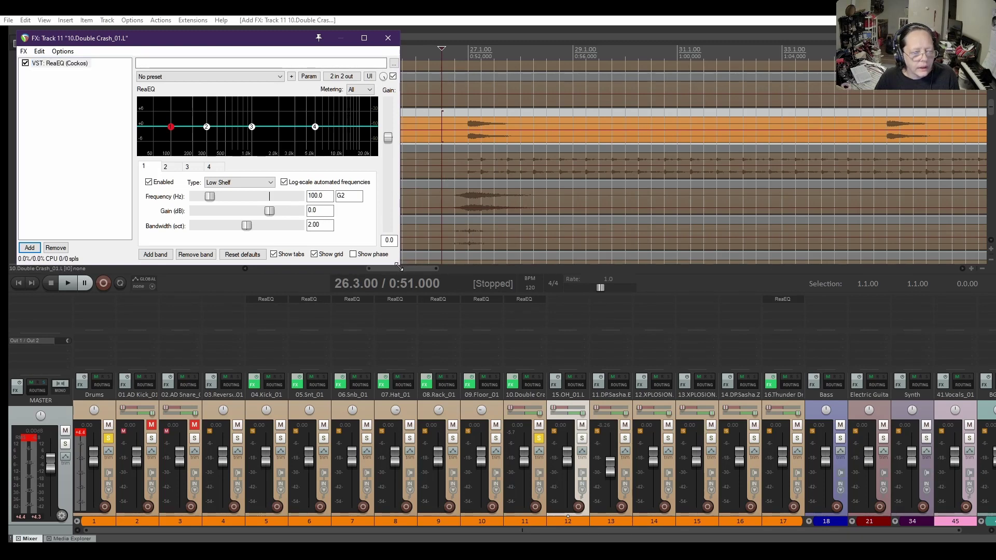
pyautogui.moveTo(398, 266); pyautogui.dragTo(606, 400)
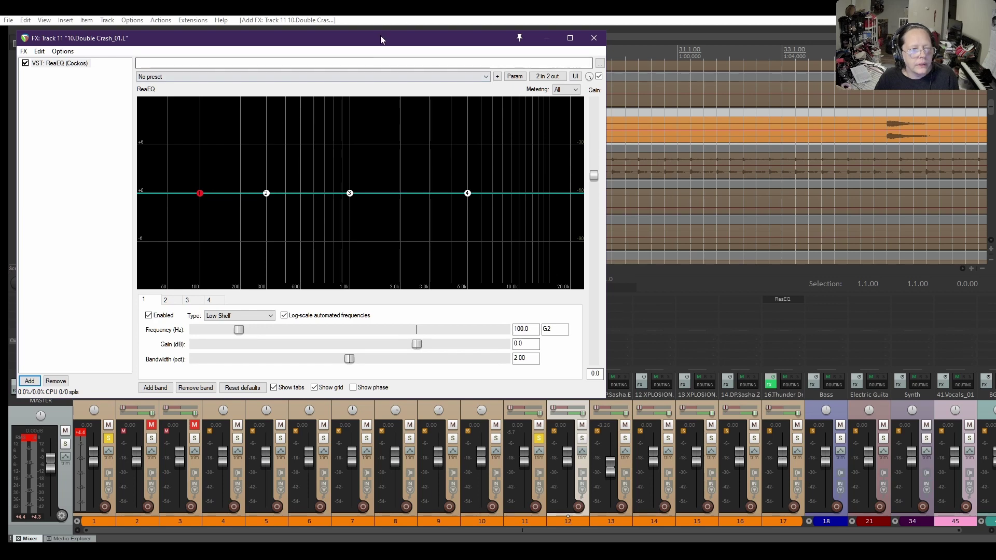
# Move the effects window clear of the 10.Double Crash clip and set ReaEQ band 1 to High Pass
pyautogui.moveTo(381, 40); pyautogui.dragTo(621, 50)
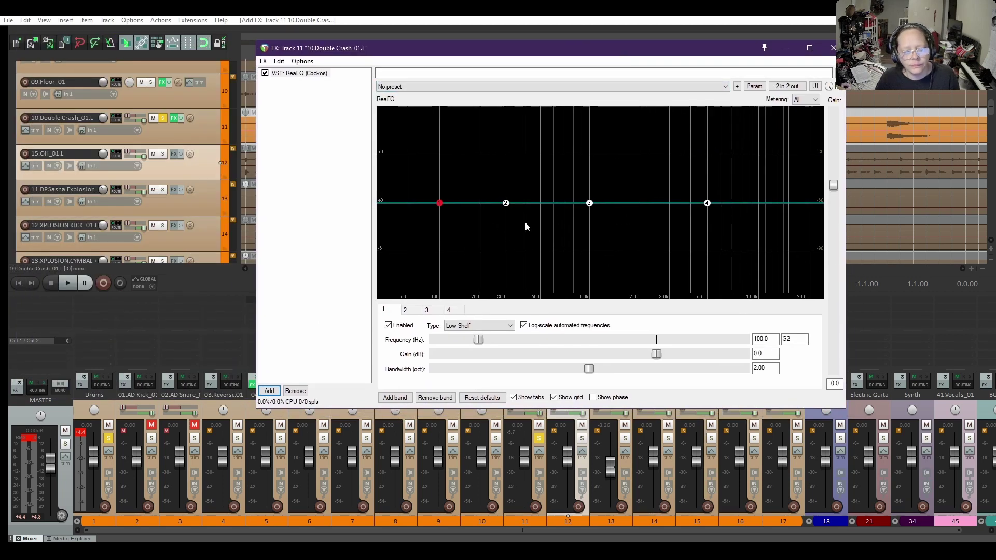
pyautogui.moveTo(609, 53); pyautogui.dragTo(623, 122)
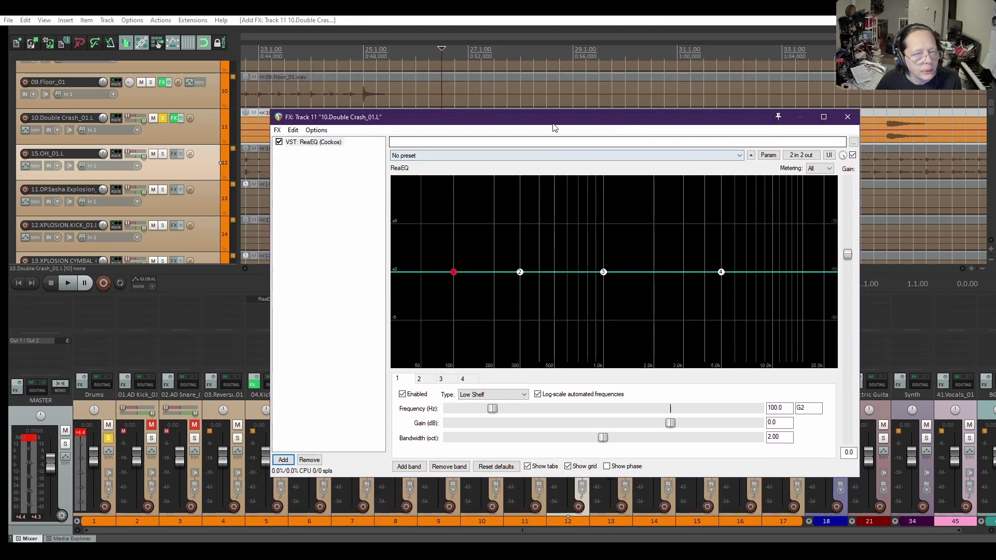
pyautogui.moveTo(553, 122); pyautogui.dragTo(539, 181)
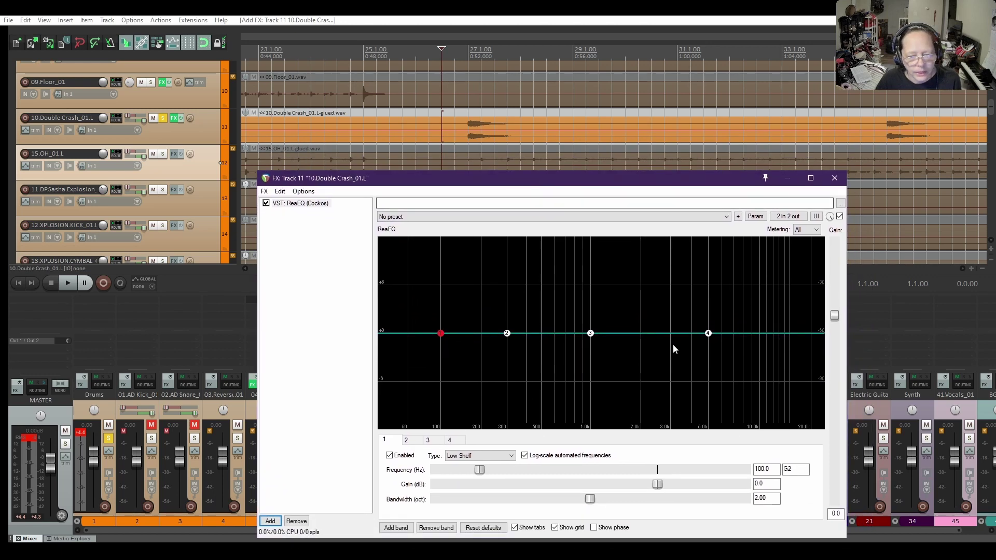
pyautogui.moveTo(708, 335)
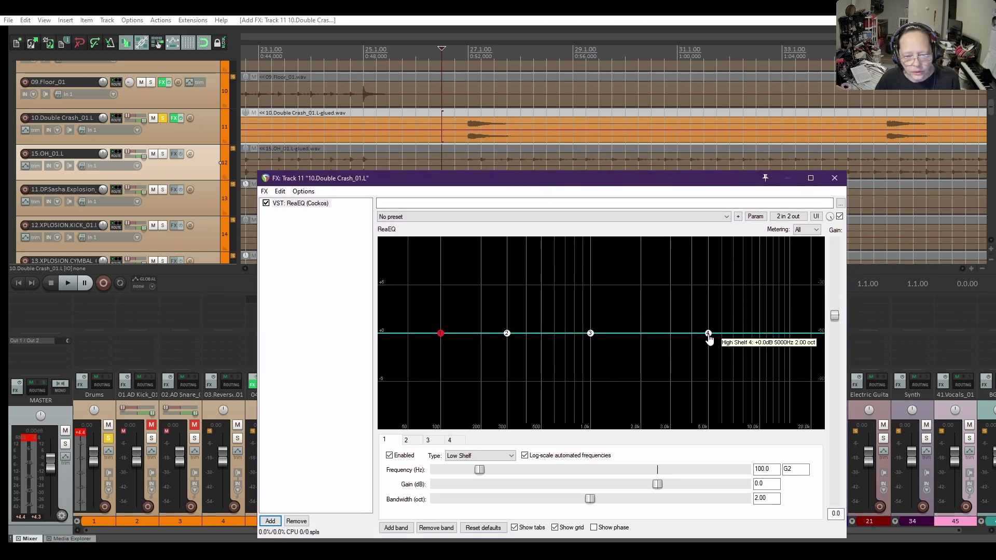
pyautogui.click(476, 457)
pyautogui.click(469, 492)
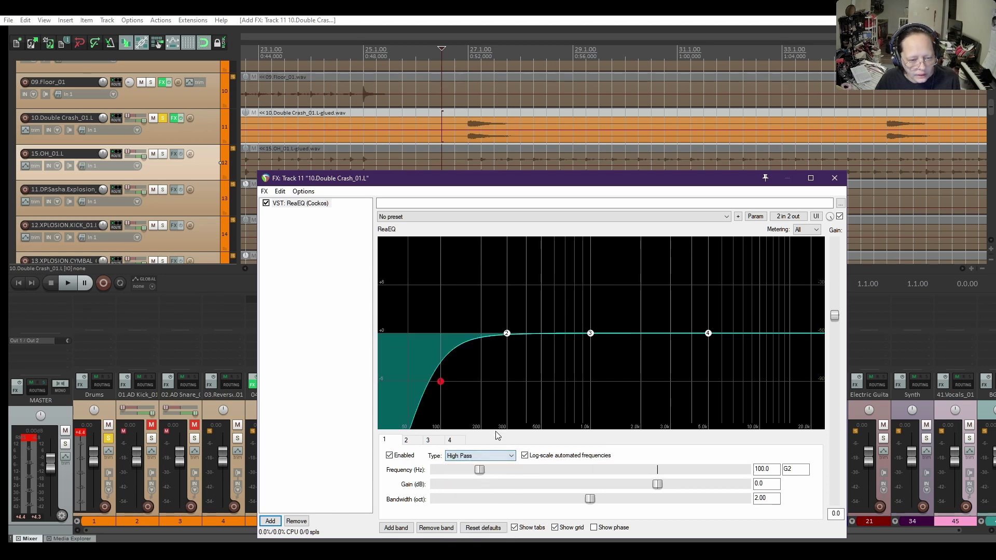
# Try the high-pass cutoff at about 905 Hz and about 514 Hz while playing the soloed crash
pyautogui.moveTo(440, 386); pyautogui.dragTo(581, 394)
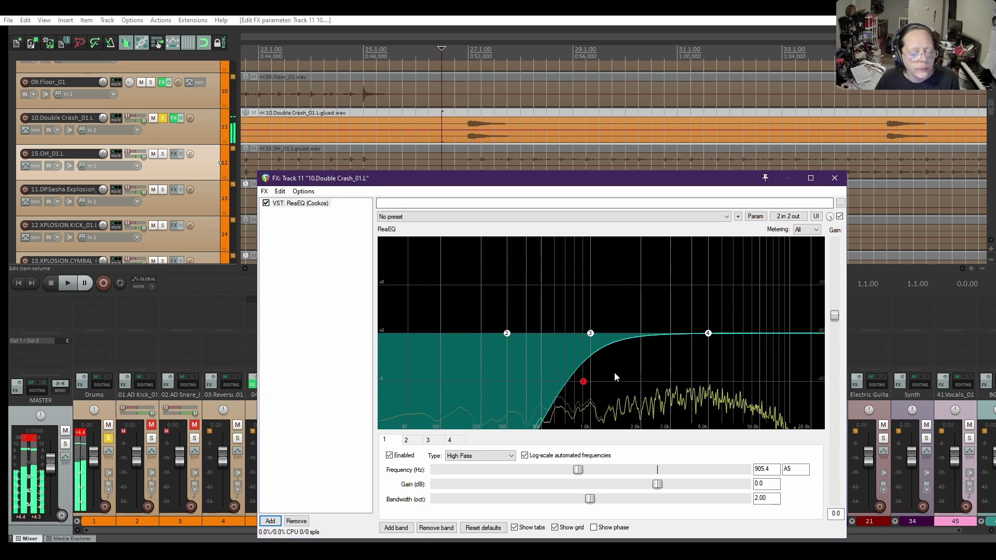
pyautogui.press('space')
pyautogui.moveTo(583, 385); pyautogui.dragTo(546, 382)
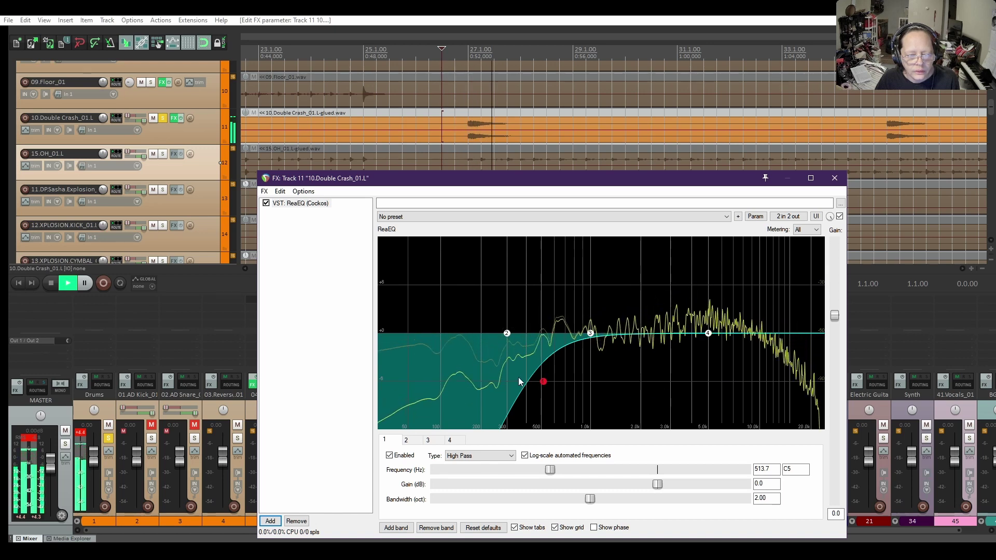
pyautogui.press('space')
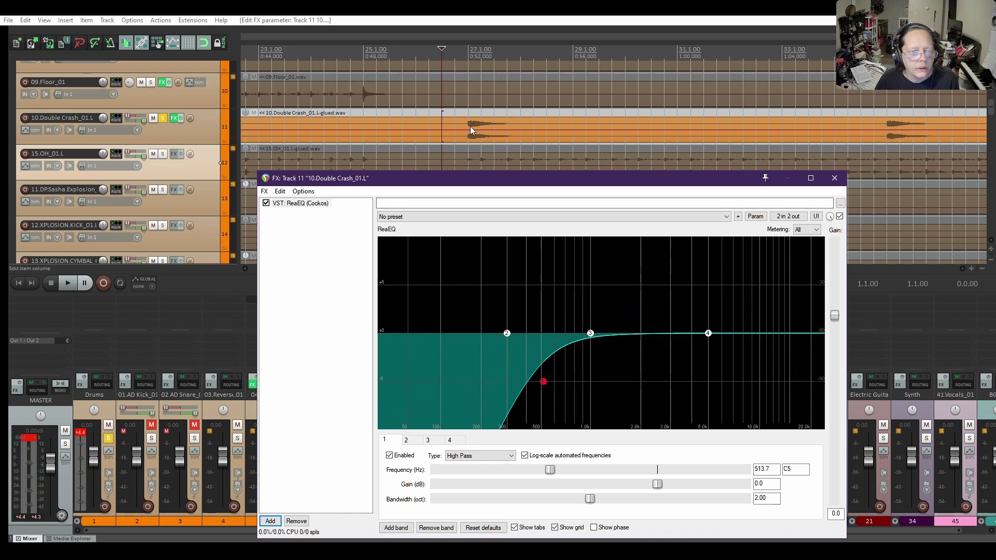
# Loop playback over a time selection from 26.4.00 to 28.1.00 around the crash, and lower the high-pass cutoff to about 264 Hz
pyautogui.moveTo(456, 116); pyautogui.dragTo(520, 121)
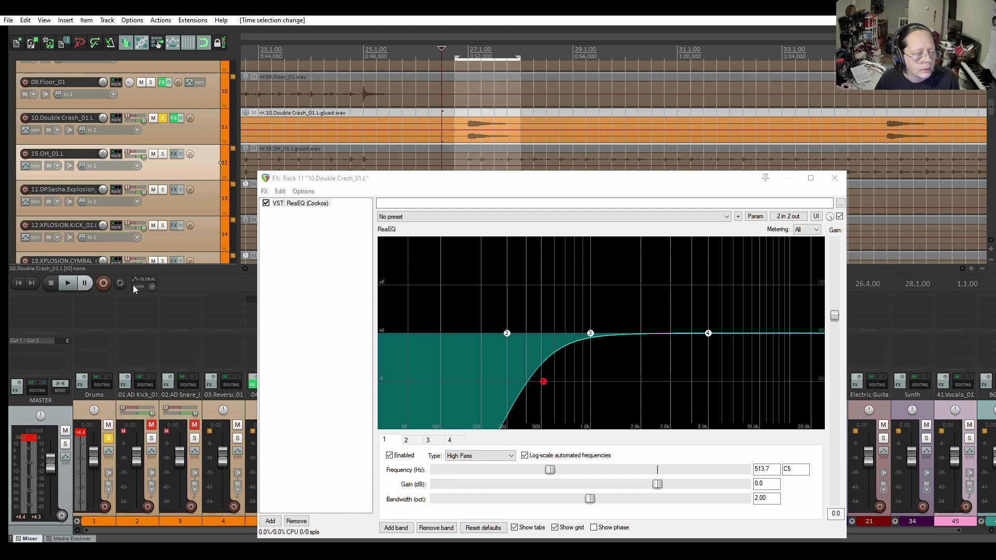
pyautogui.press('space')
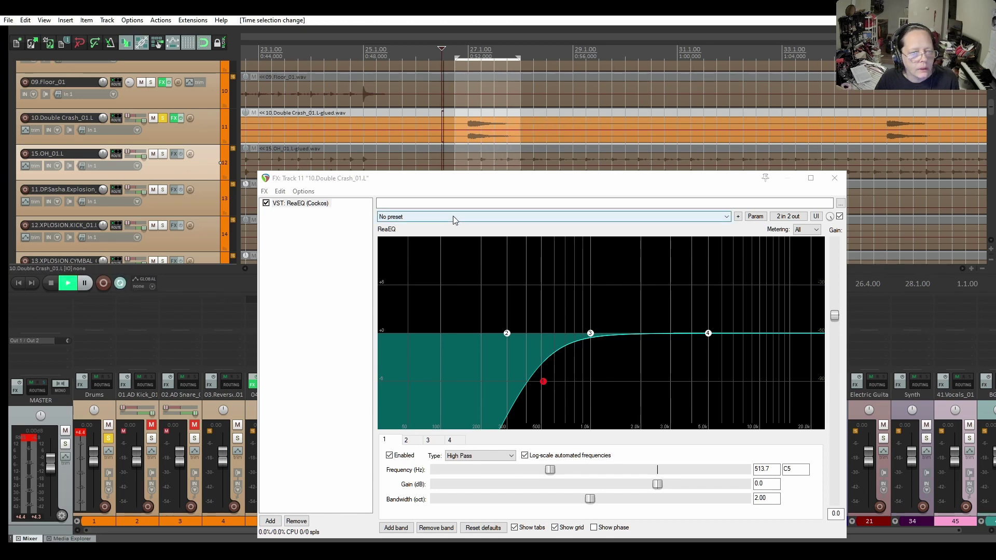
pyautogui.moveTo(543, 381); pyautogui.dragTo(499, 381)
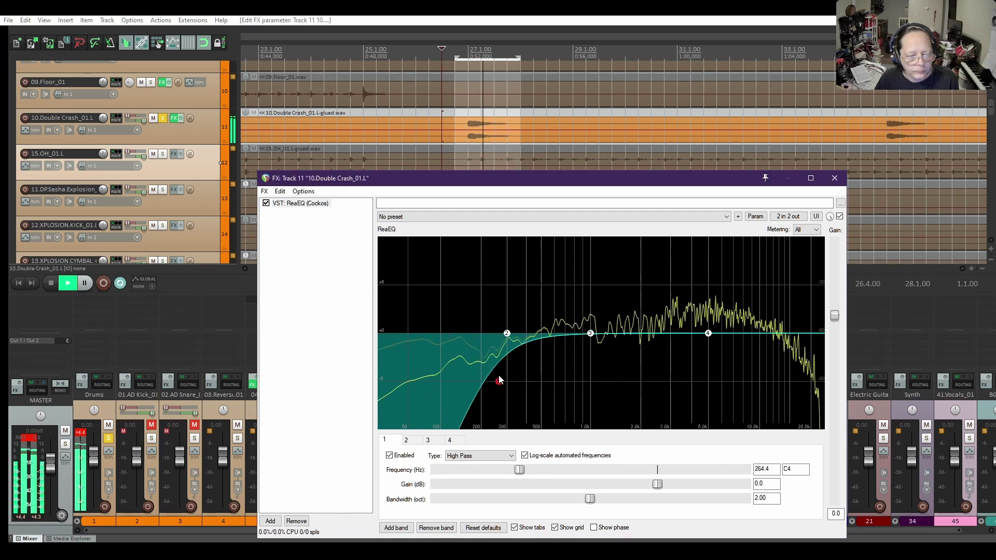
# Set band 4's high shelf to -4.2 dB at about 1711 Hz, stop playback and close the effects window
pyautogui.click(708, 333)
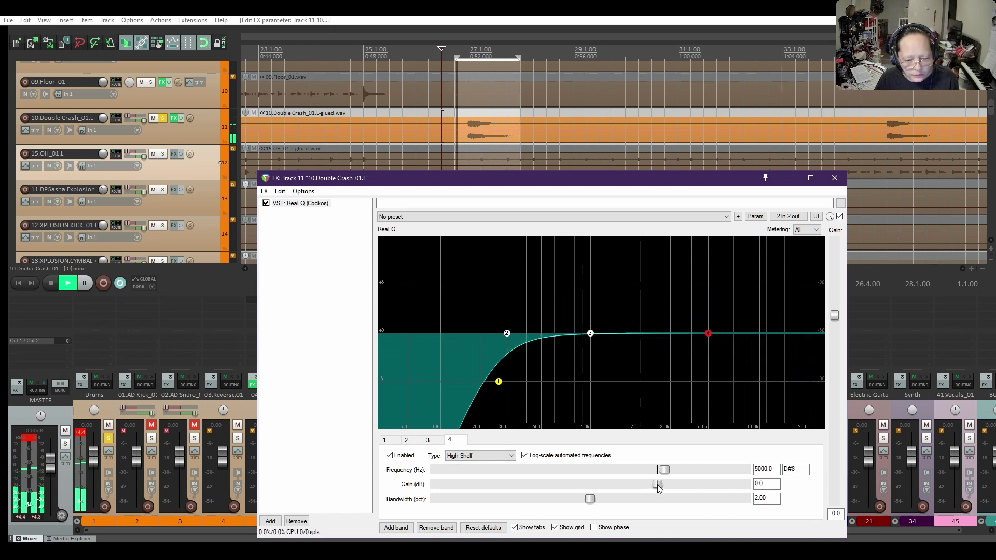
pyautogui.moveTo(657, 484); pyautogui.dragTo(644, 485)
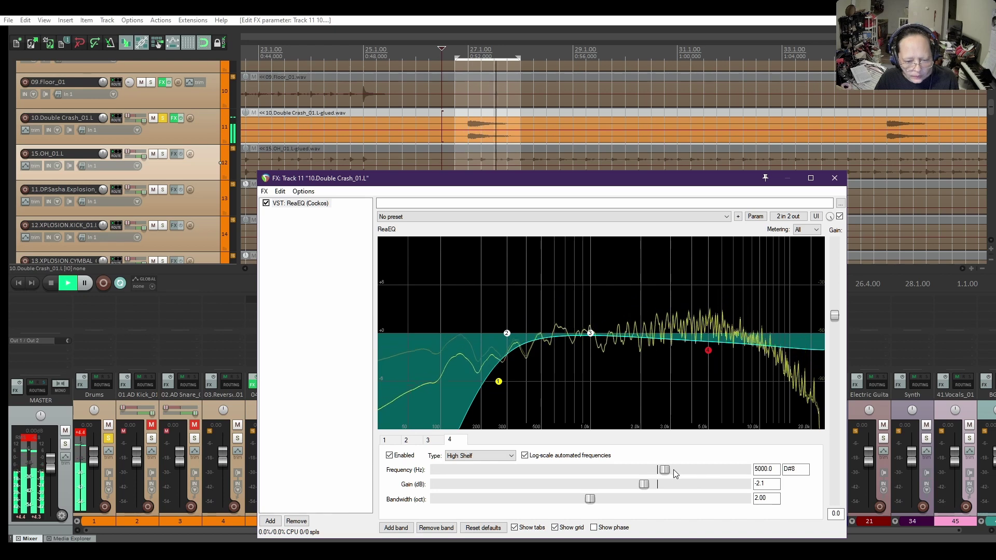
pyautogui.moveTo(665, 470)
pyautogui.mouseDown()
pyautogui.moveTo(611, 470)
pyautogui.moveTo(640, 485)
pyautogui.moveTo(632, 485)
pyautogui.mouseUp()
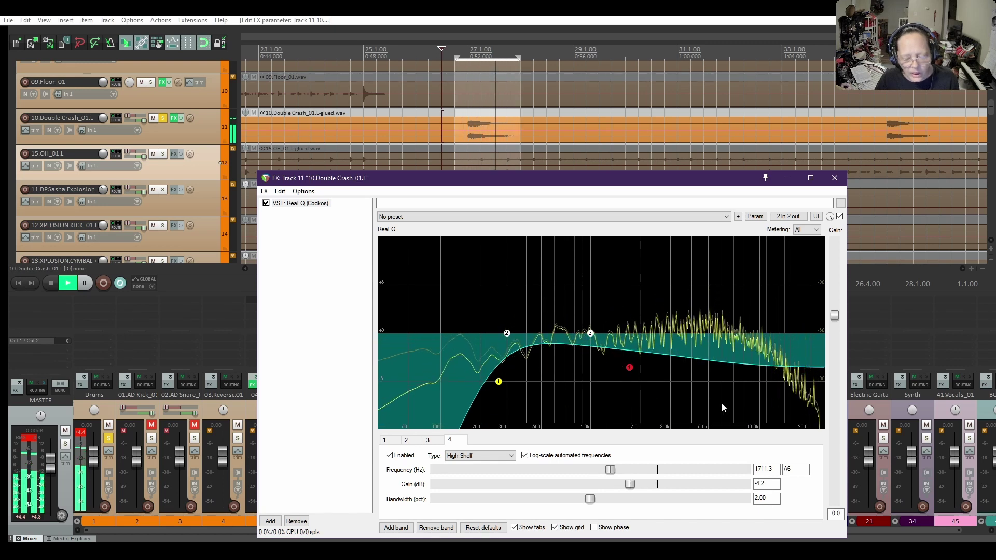
pyautogui.click(50, 283)
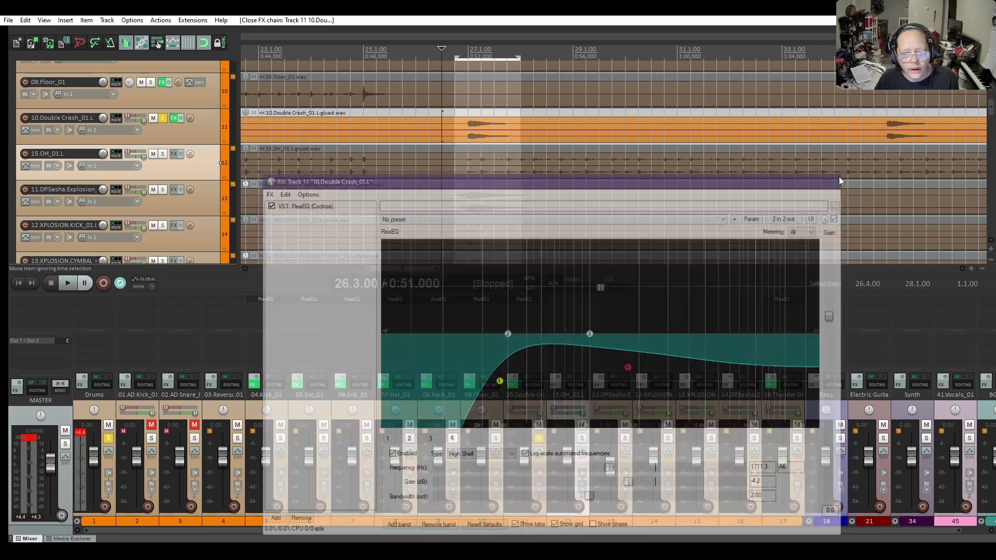
pyautogui.click(834, 178)
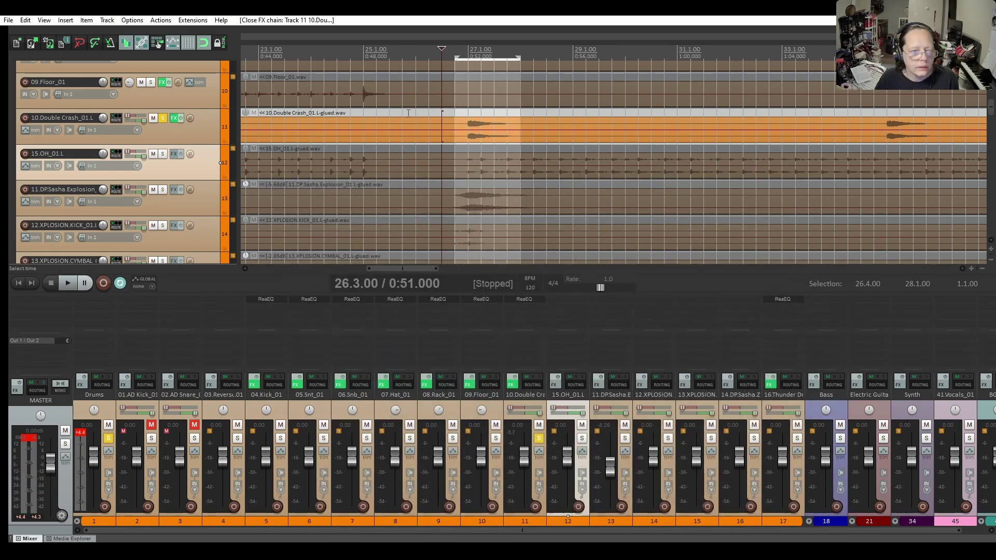
# Unsolo 10.Double Crash and audition it with the other drum tracks from 26.3.00
pyautogui.click(163, 118)
pyautogui.press('space')
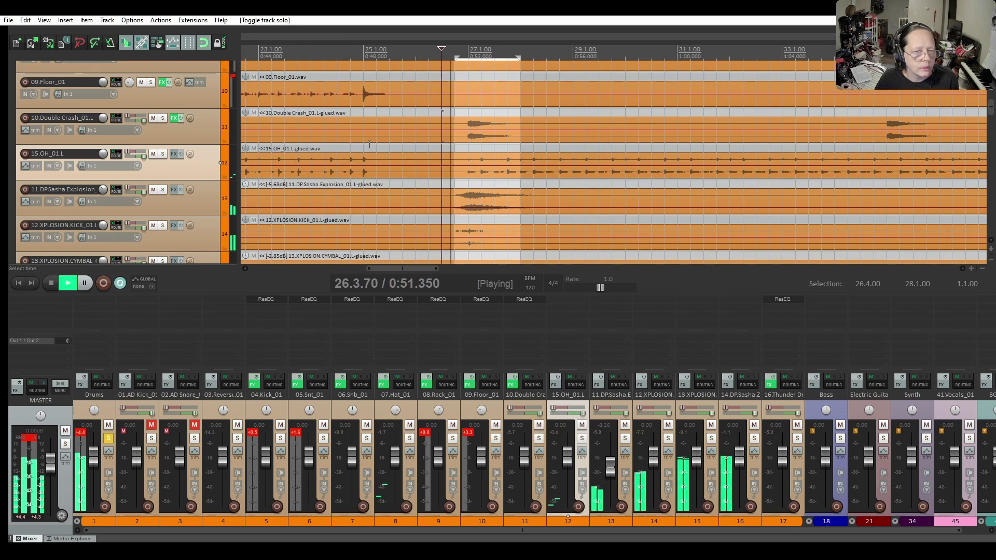
pyautogui.press('space')
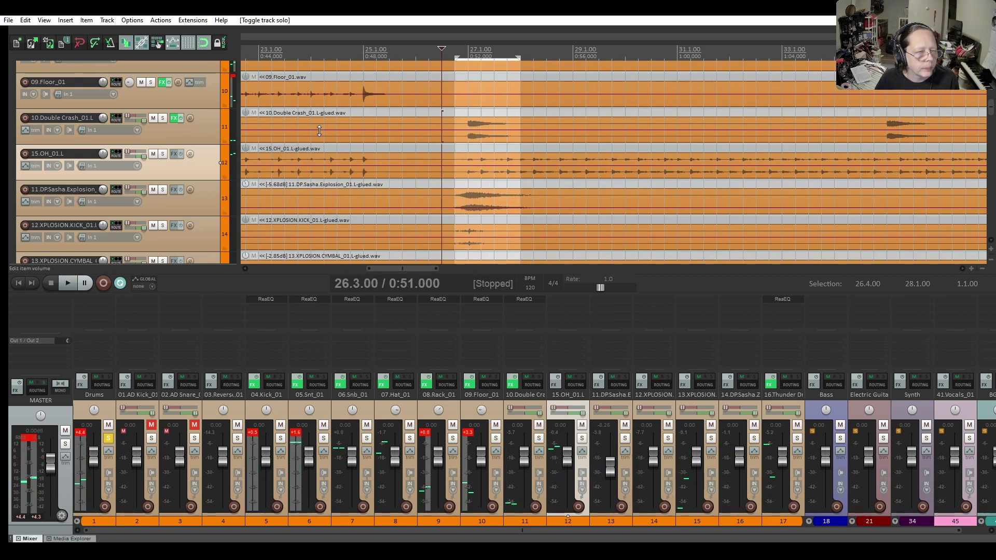
# Lower the 10.Double Crash item volume to -2.85 dB and audition it within the drum mix
pyautogui.moveTo(319, 130); pyautogui.dragTo(319, 131)
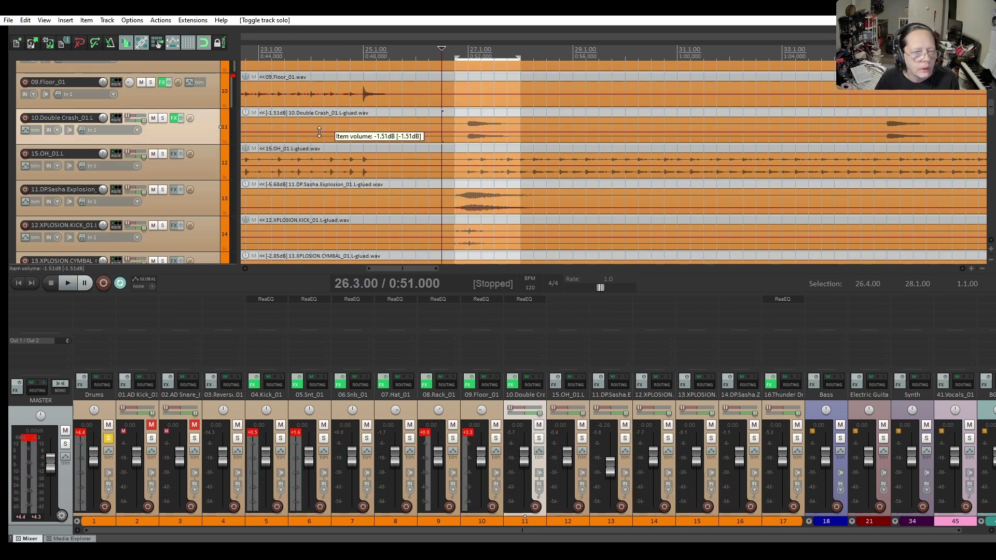
pyautogui.press('space')
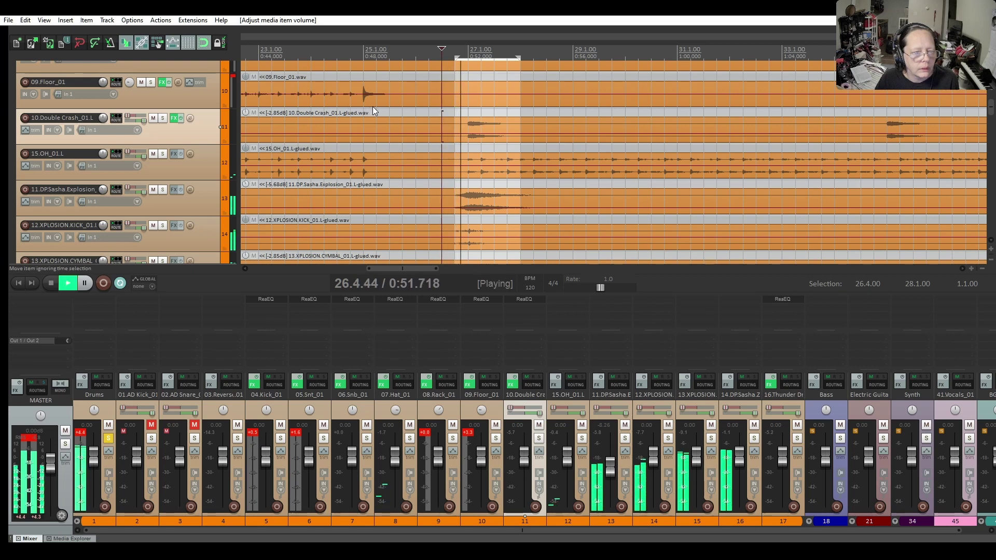
pyautogui.press('space')
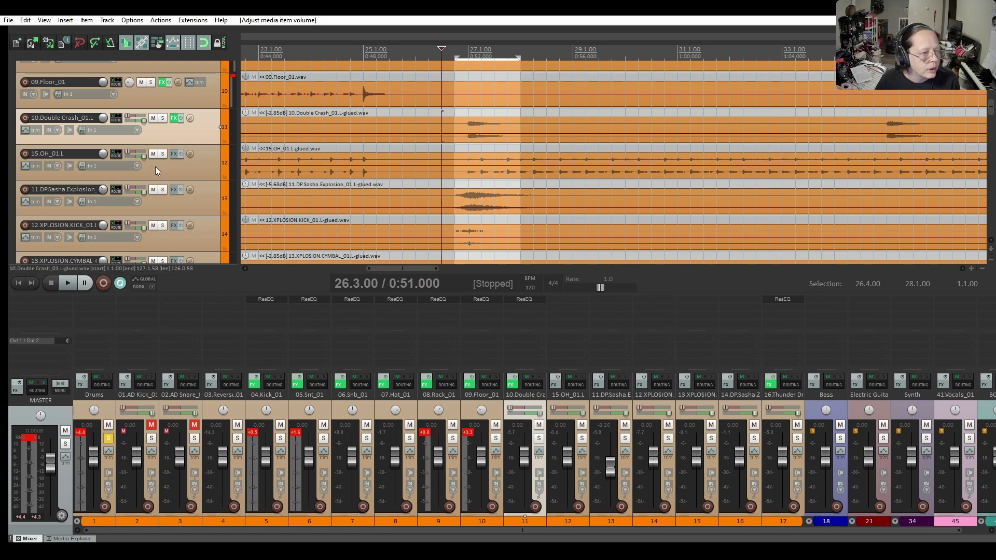
# Add a ReaEQ (Cockos) plugin to the 15.OH_01.L track and enlarge its effects window
pyautogui.click(173, 153)
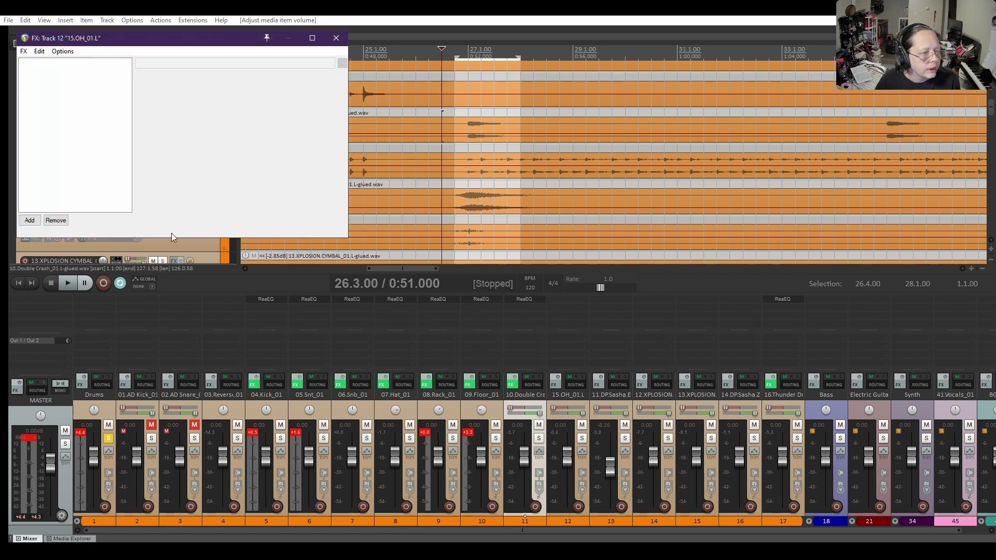
pyautogui.click(29, 221)
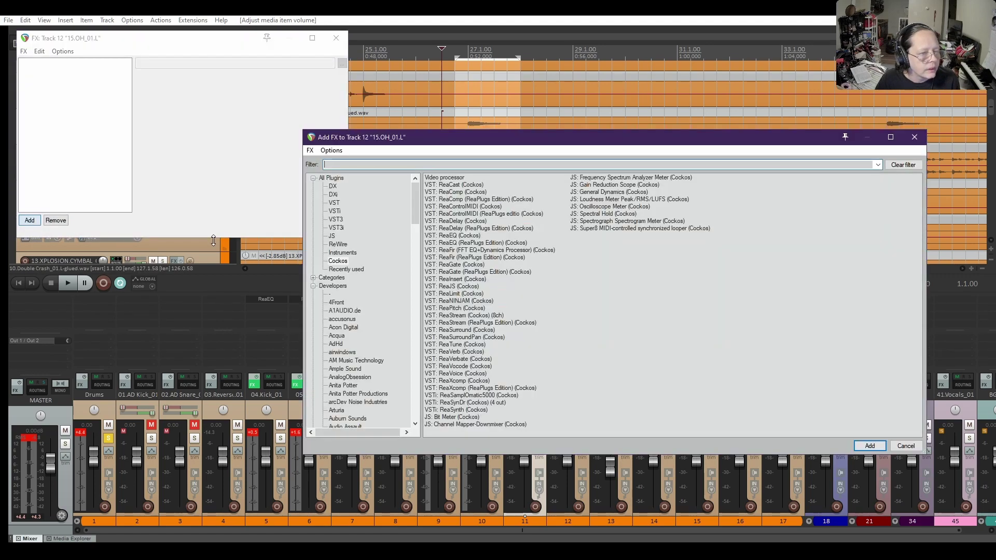
pyautogui.doubleClick(471, 236)
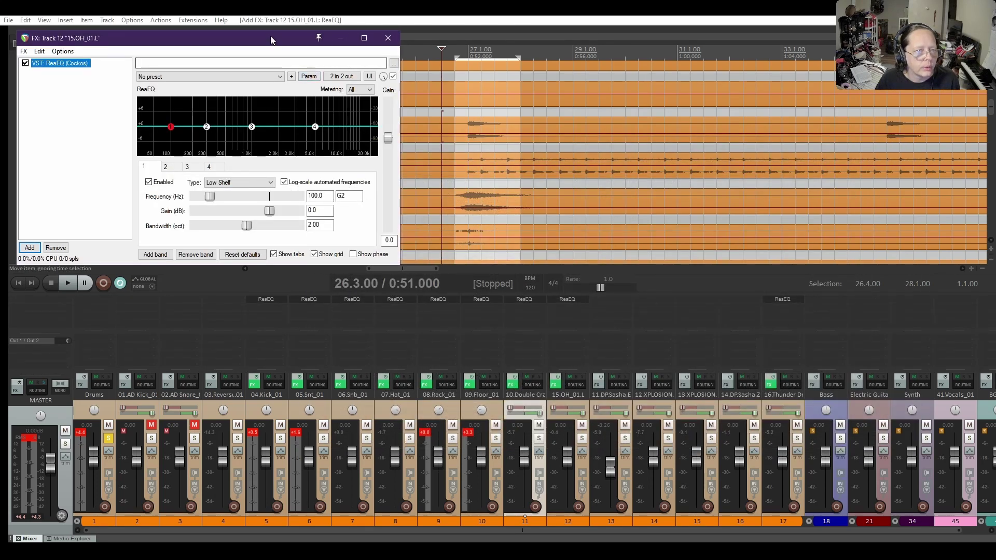
pyautogui.moveTo(270, 40); pyautogui.dragTo(588, 74)
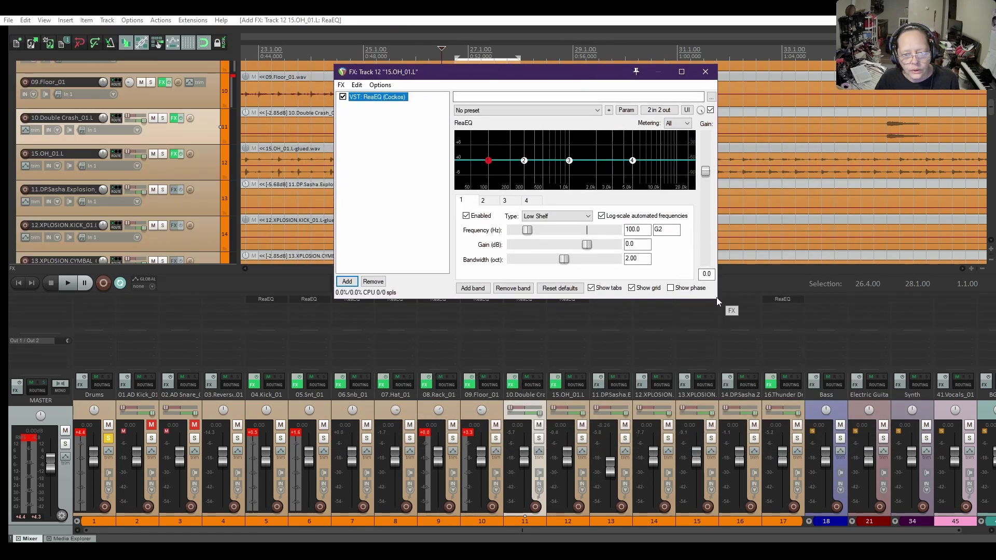
pyautogui.moveTo(716, 300); pyautogui.dragTo(841, 429)
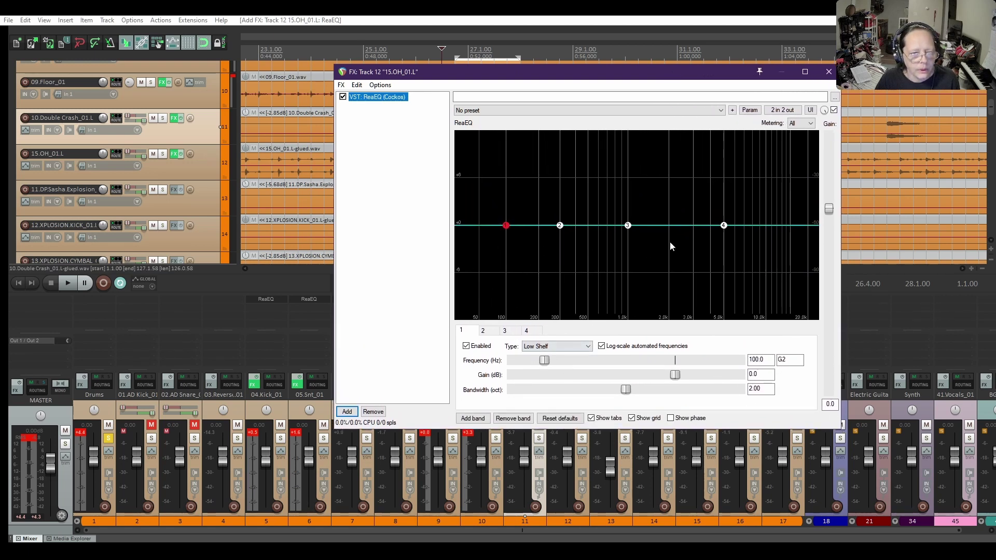
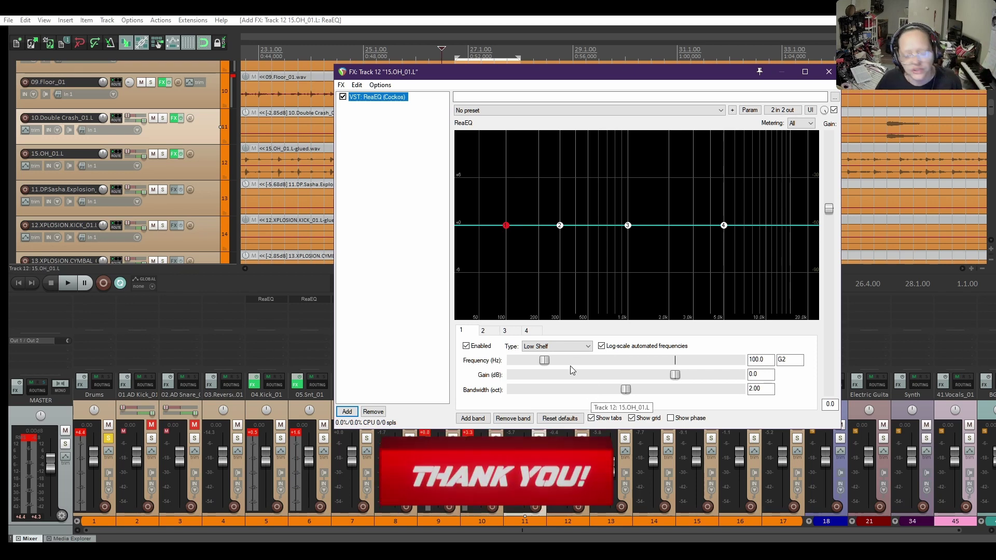
# Set ReaEQ band 1 on 15.OH_01.L to High Pass and move the effects window below the overhead clip
pyautogui.click(543, 347)
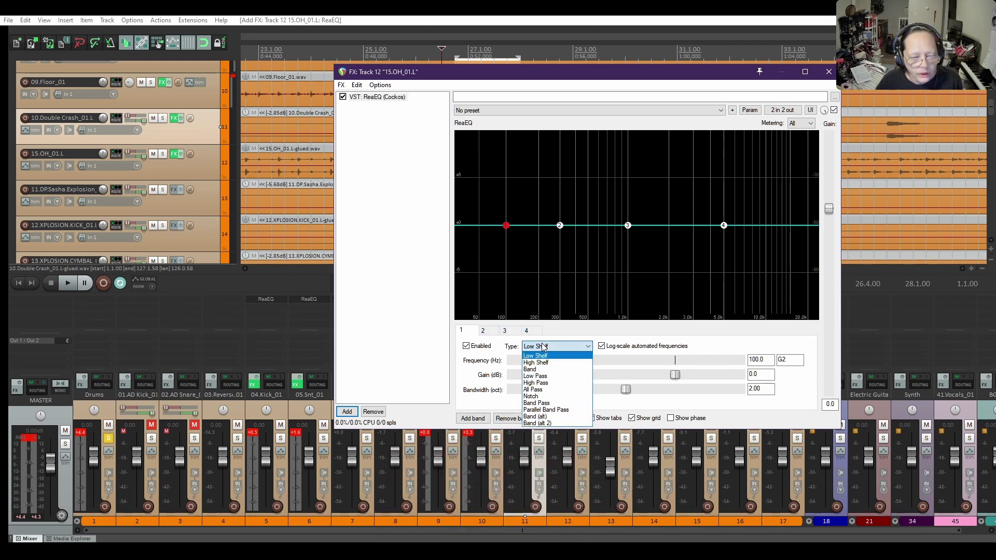
pyautogui.click(548, 384)
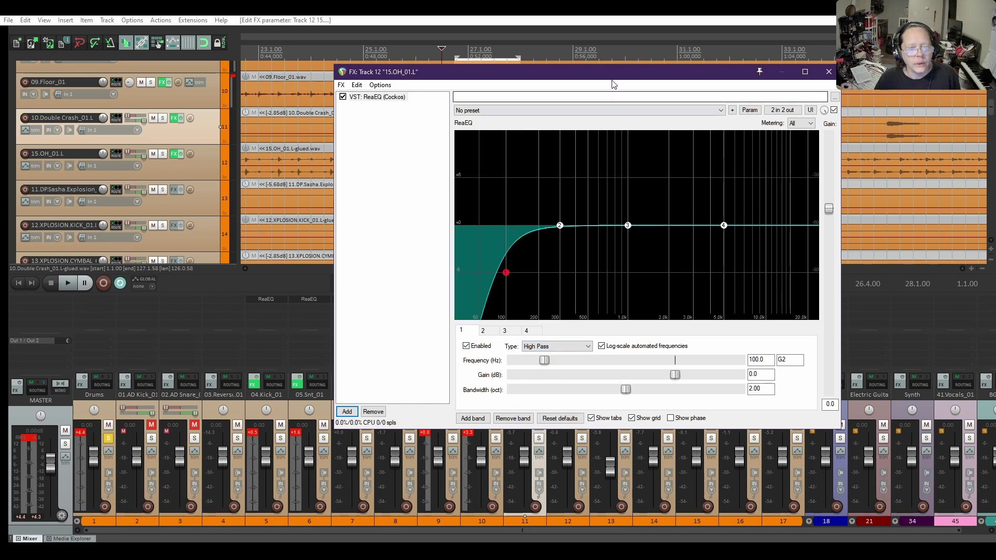
pyautogui.moveTo(613, 77); pyautogui.dragTo(602, 215)
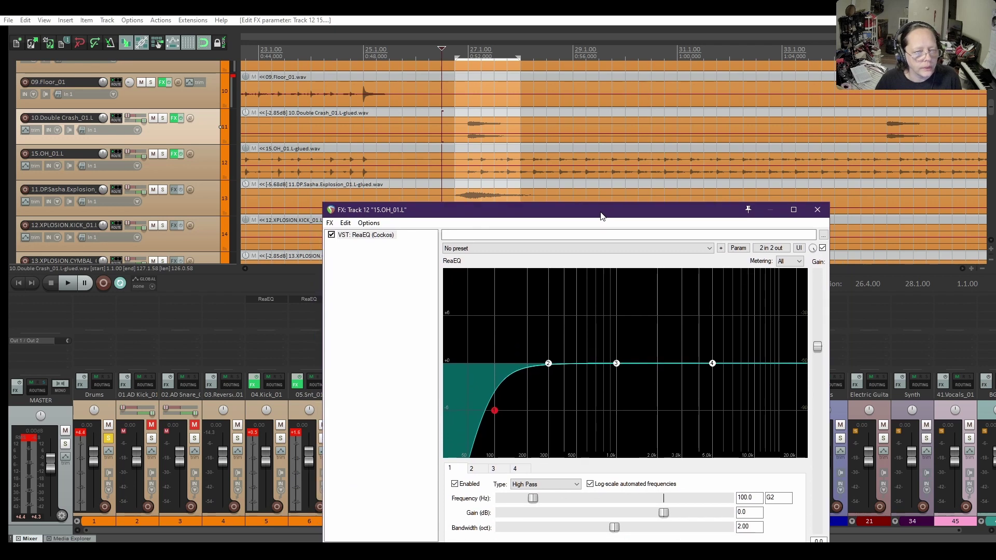
pyautogui.moveTo(526, 214); pyautogui.dragTo(528, 195)
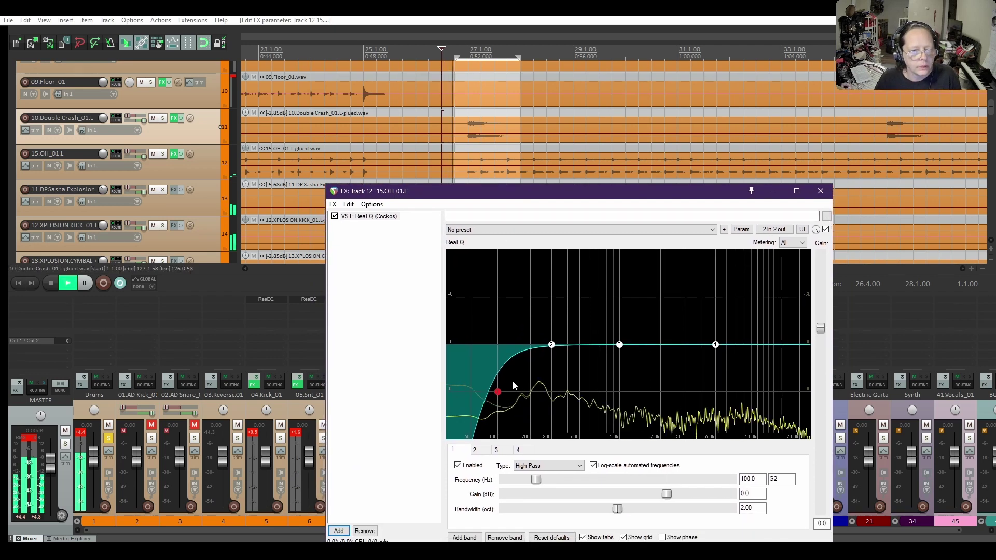
# Solo 15.OH_01.L, clear the time selection, and play the overheads from just before 27.1.00
pyautogui.click(162, 155)
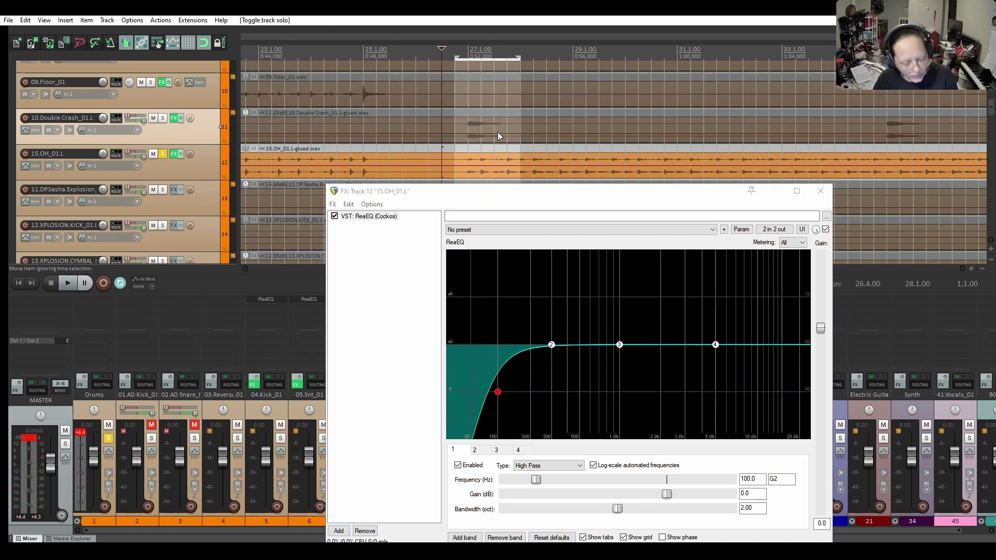
pyautogui.press('Escape')
pyautogui.click(471, 150)
pyautogui.press('space')
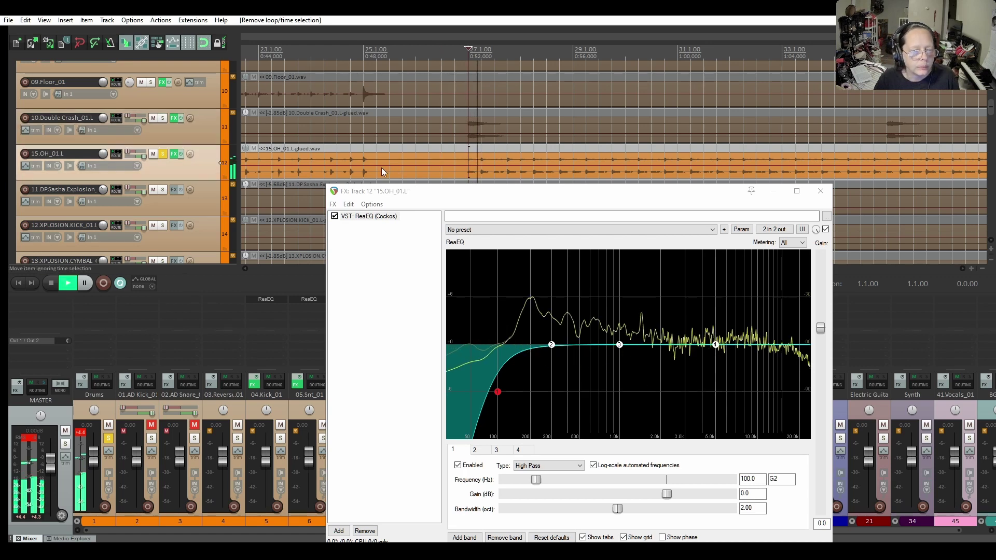
# Boost ReaEQ band 3 on the overheads by 2.4 dB with a 0.81-octave bandwidth, and move it to about 585 Hz
pyautogui.click(620, 346)
pyautogui.moveTo(620, 351); pyautogui.dragTo(620, 326)
pyautogui.moveTo(618, 509); pyautogui.dragTo(550, 510)
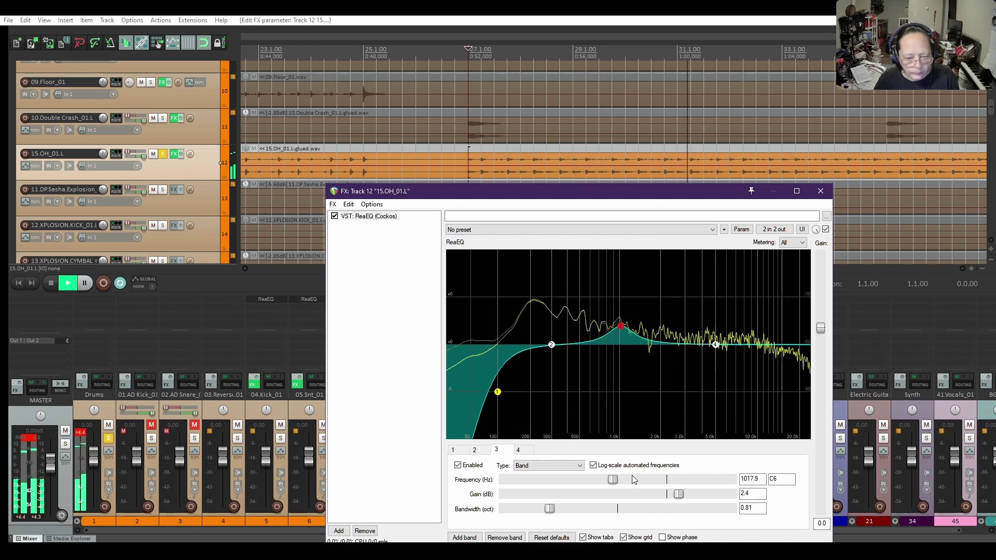
pyautogui.moveTo(613, 479); pyautogui.dragTo(596, 481)
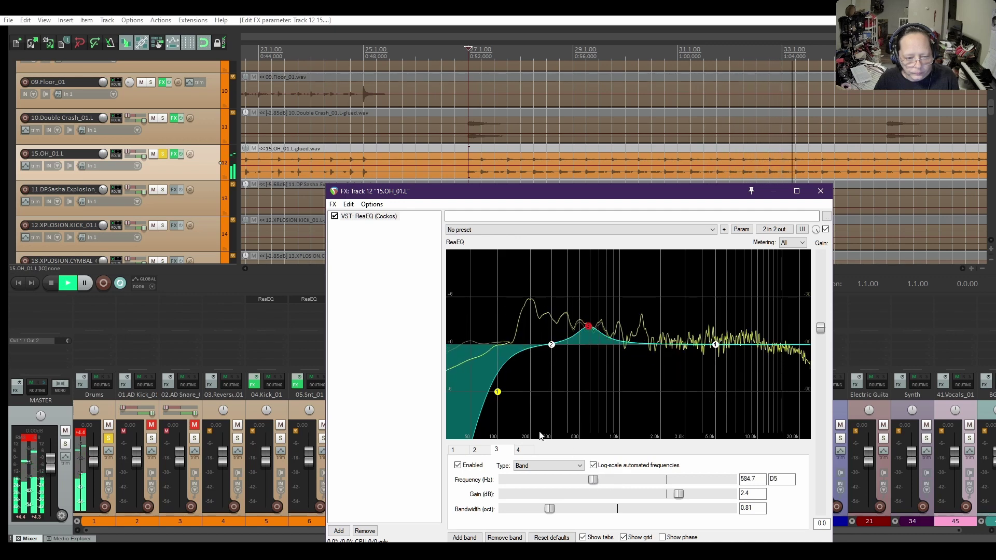
# Raise the overheads' high-pass to about 148 Hz and move ReaEQ band 3 to about 1849 Hz with 2.5 dB gain
pyautogui.click(498, 394)
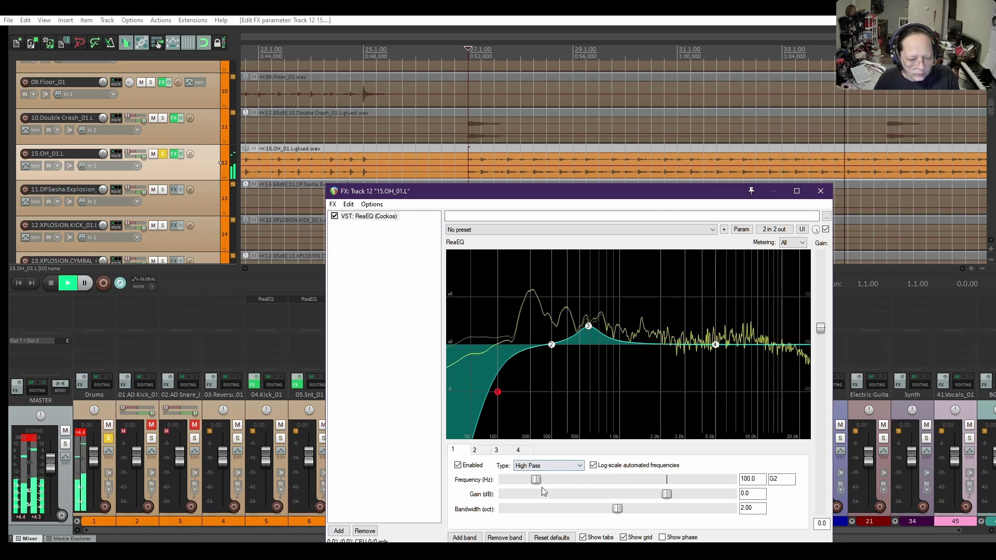
pyautogui.moveTo(538, 481); pyautogui.dragTo(549, 480)
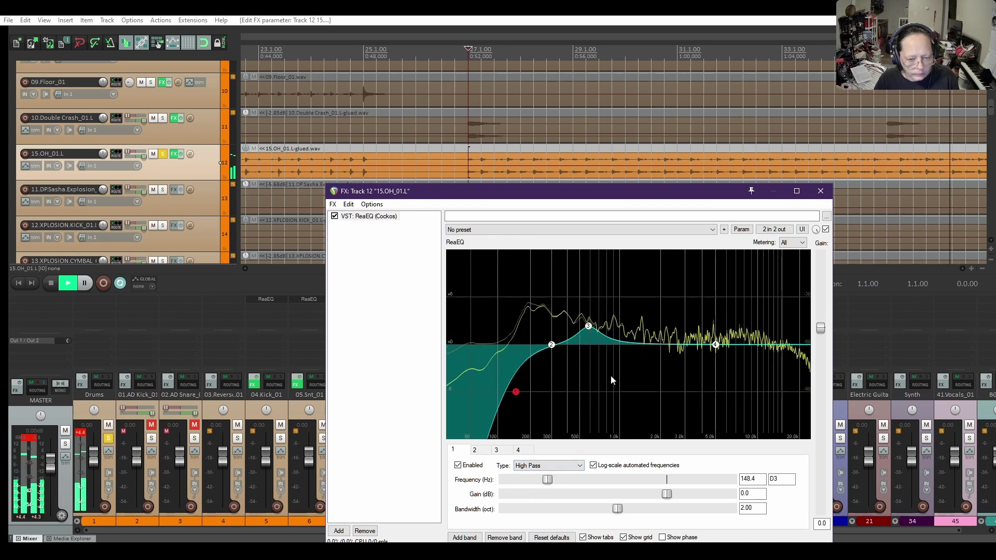
pyautogui.moveTo(592, 328); pyautogui.dragTo(659, 328)
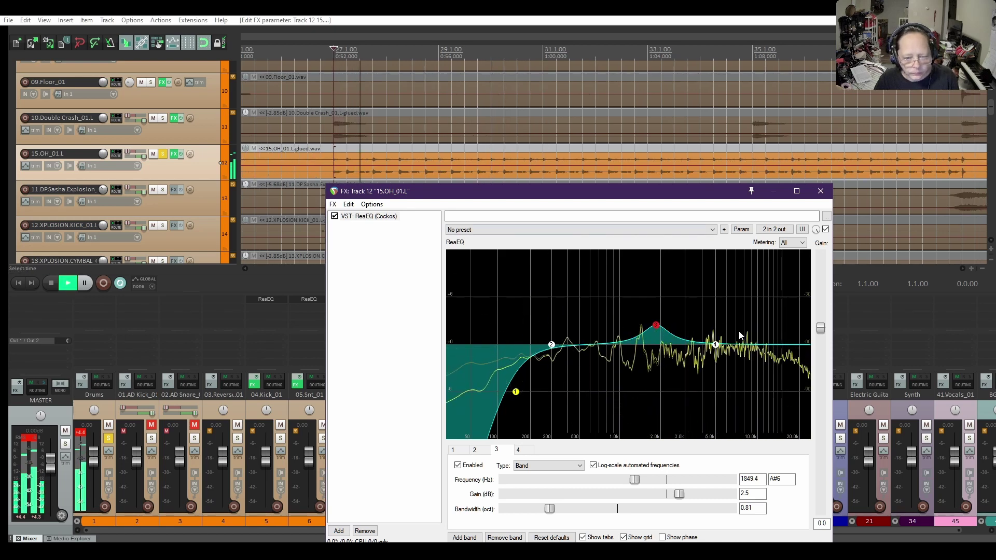
# Unsolo 15.OH_01.L to hear it in the drum mix, stop playback, and close its effects window
pyautogui.click(161, 155)
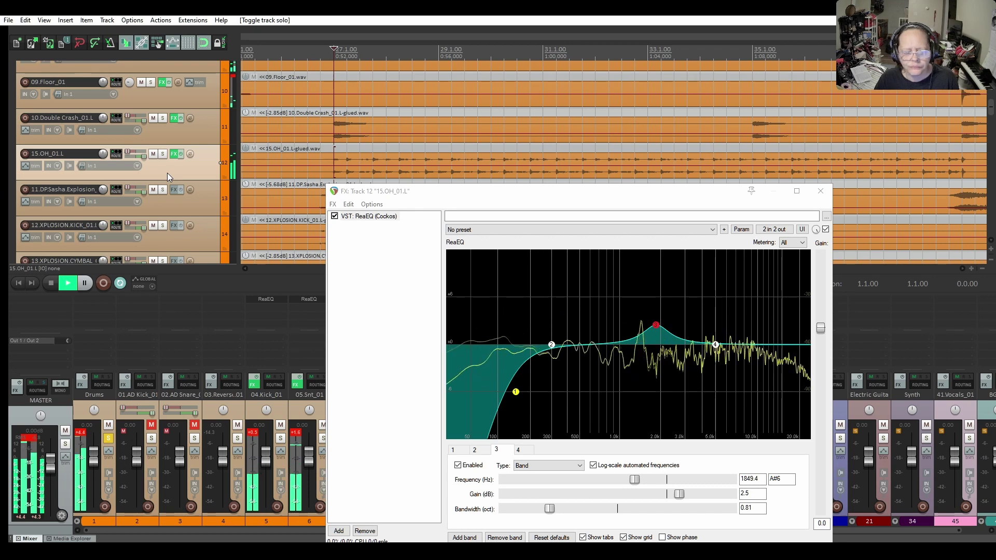
pyautogui.press('space')
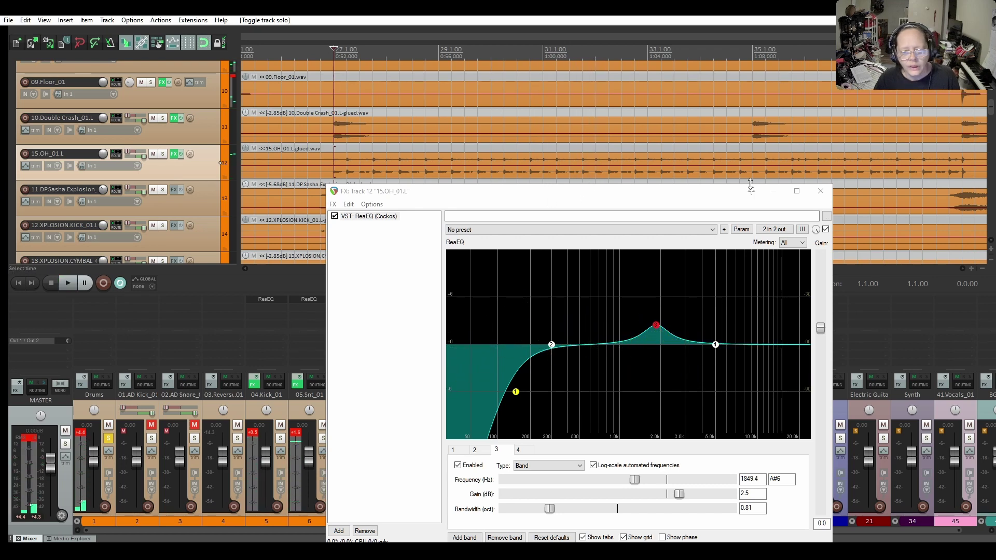
pyautogui.click(817, 197)
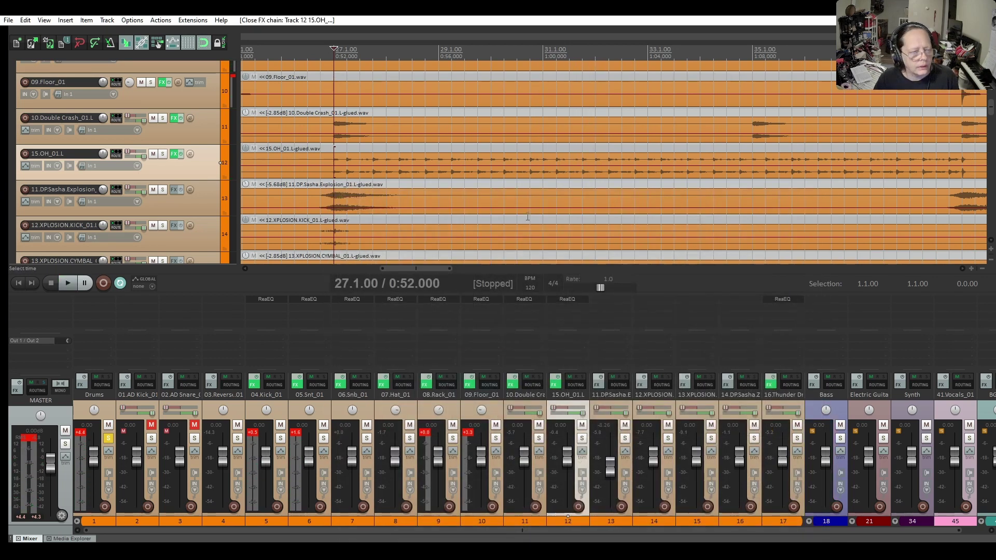
# Audition 15.OH_01.L soloed from 27.1.00, stopping playback and unsoloing it when done
pyautogui.click(165, 156)
pyautogui.press('space')
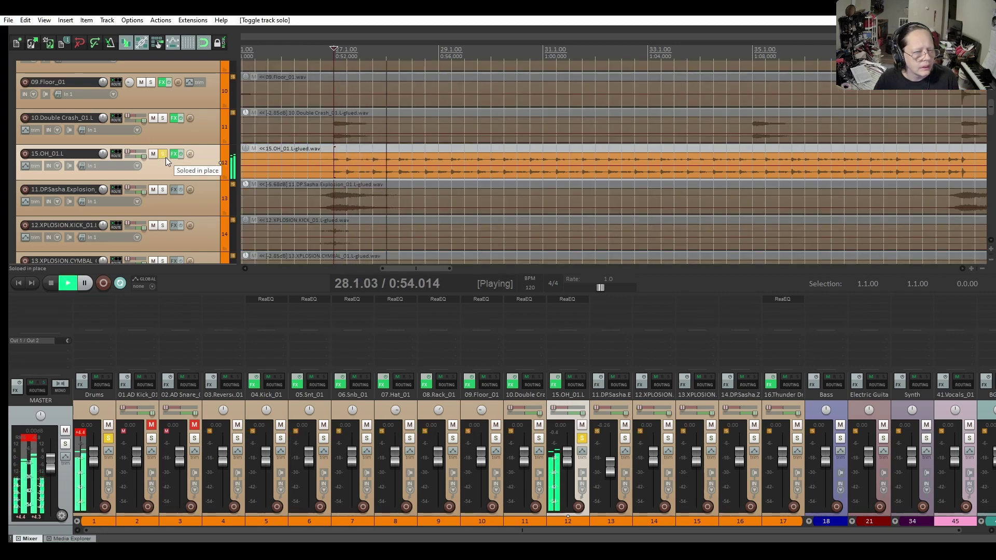
pyautogui.press('space')
pyautogui.click(163, 154)
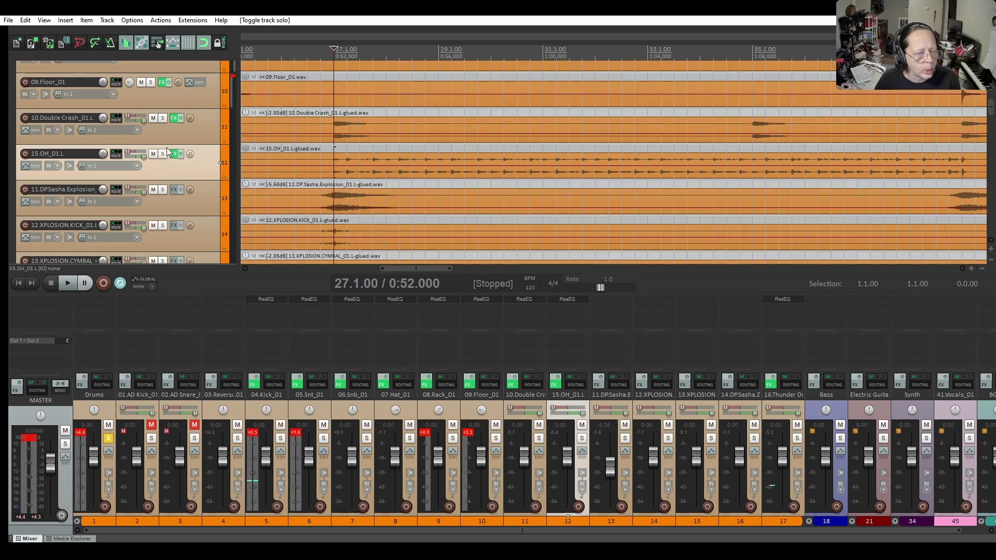
# Solo the 16.Thunder Drums track and audition it briefly from 27.1.00
pyautogui.scroll(-4, 167, 147)
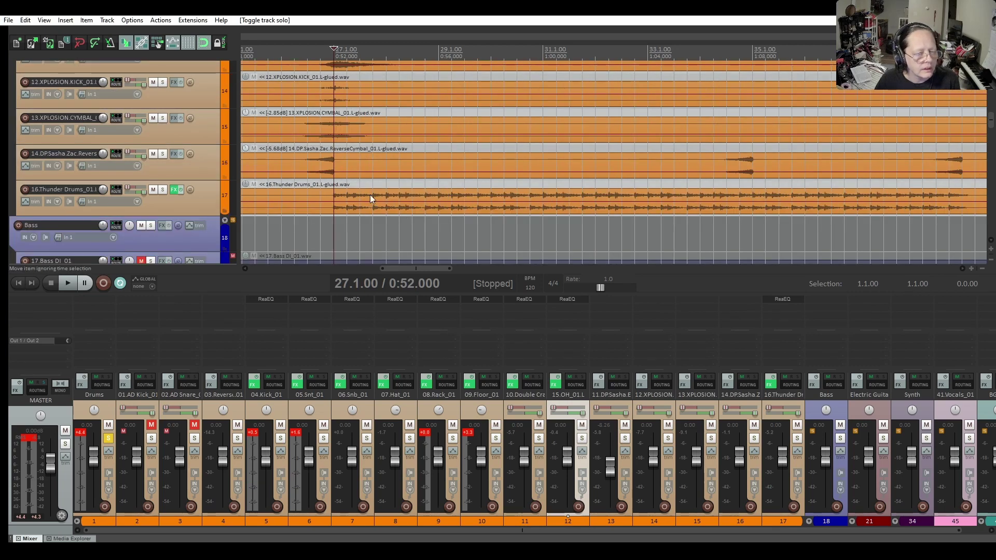
pyautogui.click(163, 190)
pyautogui.press('space')
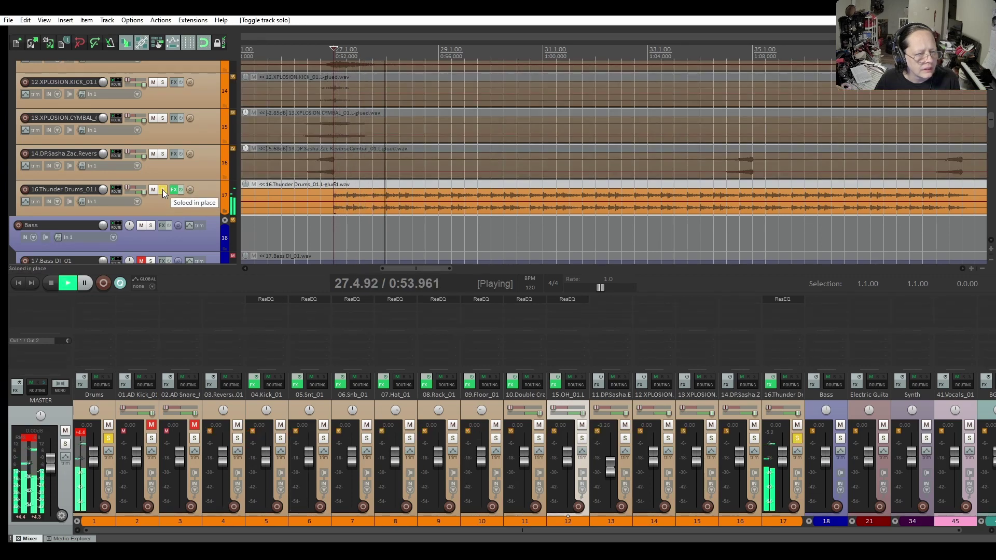
pyautogui.press('space')
# Open the Thunder Drums ReaEQ window, place it over the lower arrange area, and play the track with repeat off
pyautogui.click(173, 190)
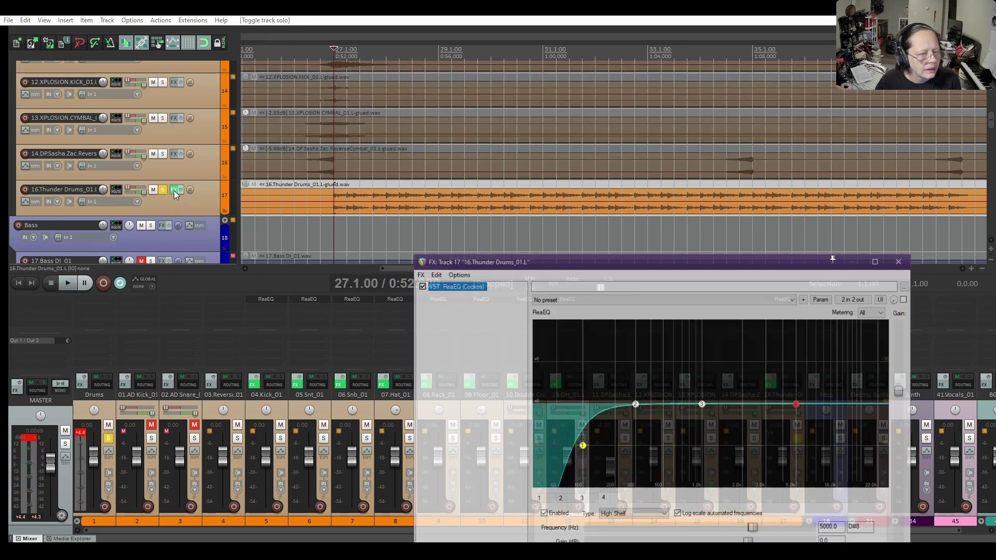
pyautogui.moveTo(718, 267); pyautogui.dragTo(673, 181)
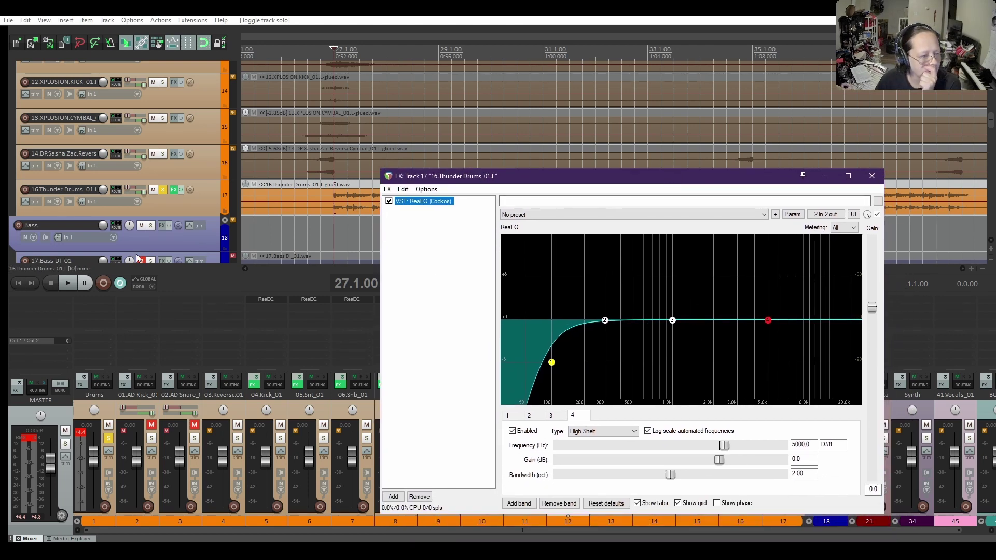
pyautogui.click(118, 290)
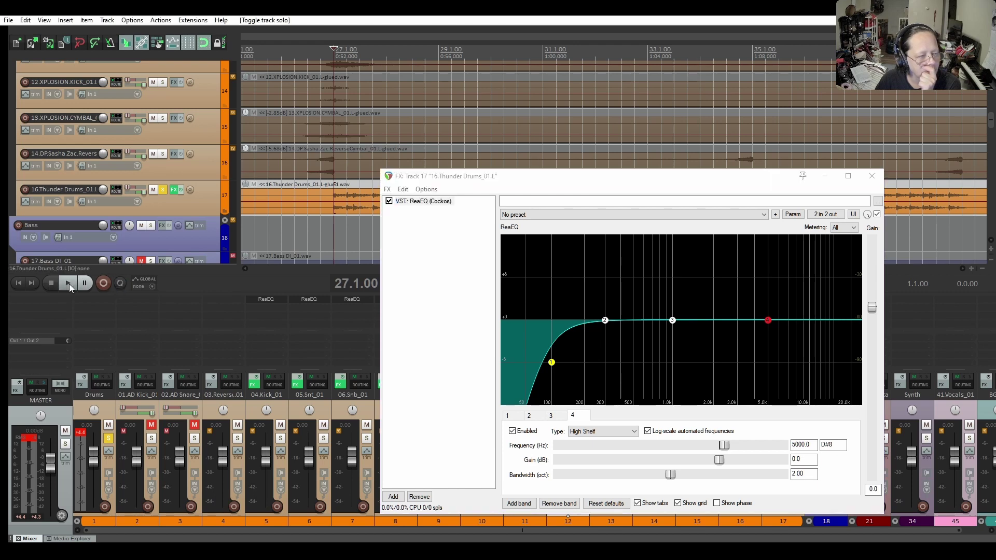
pyautogui.click(70, 286)
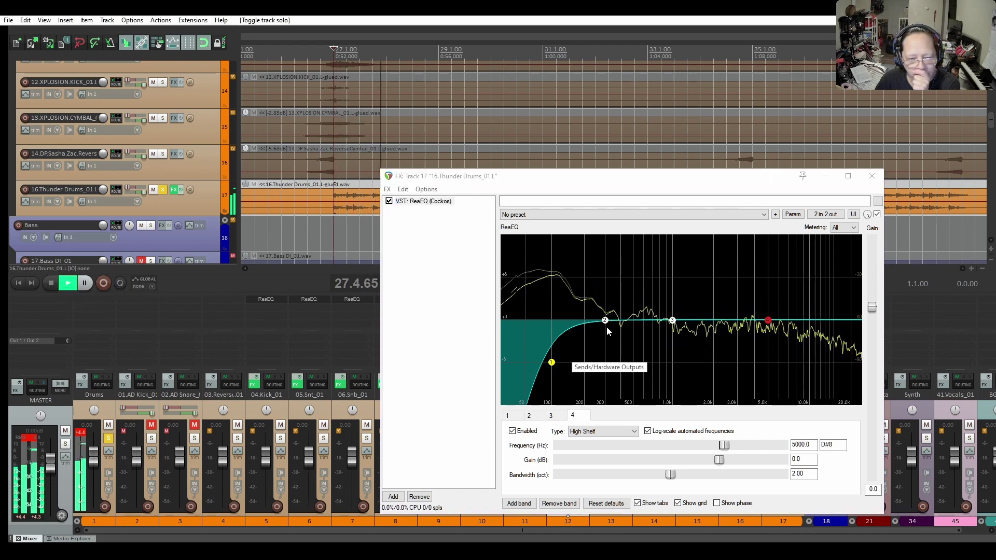
# Raise the Thunder Drums high-pass to about 169 Hz and cut band 3 by 2.2 dB at 1000 Hz
pyautogui.moveTo(551, 362); pyautogui.dragTo(574, 367)
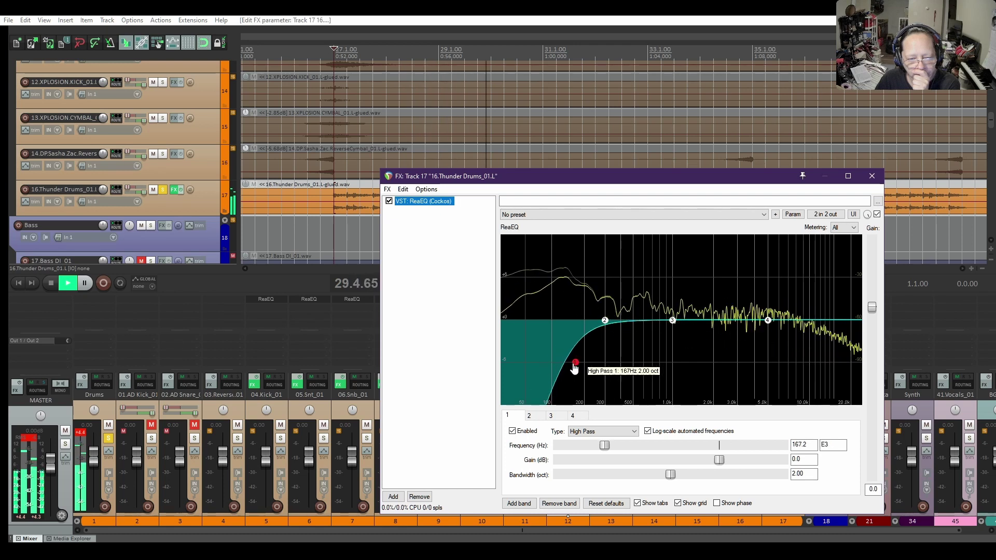
pyautogui.click(672, 321)
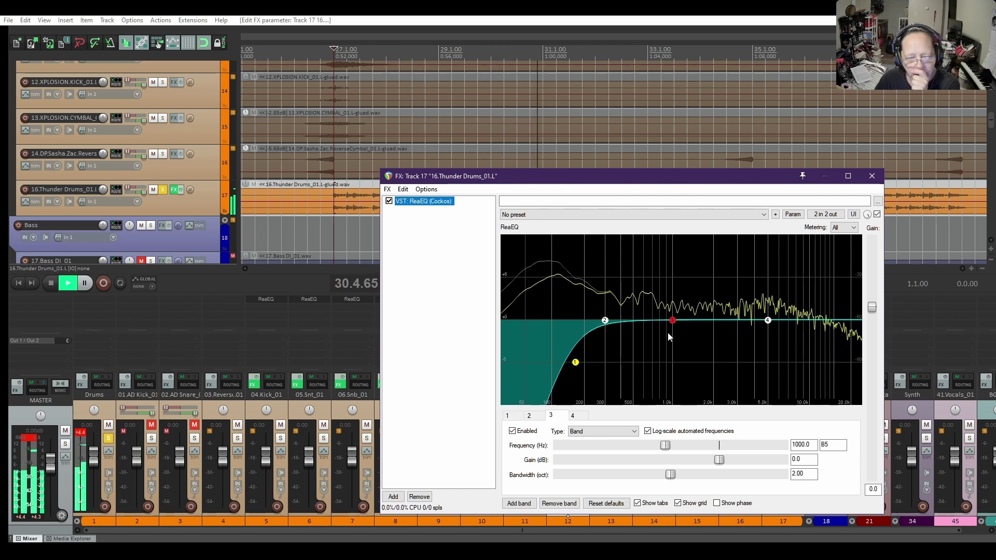
pyautogui.moveTo(718, 460); pyautogui.dragTo(709, 462)
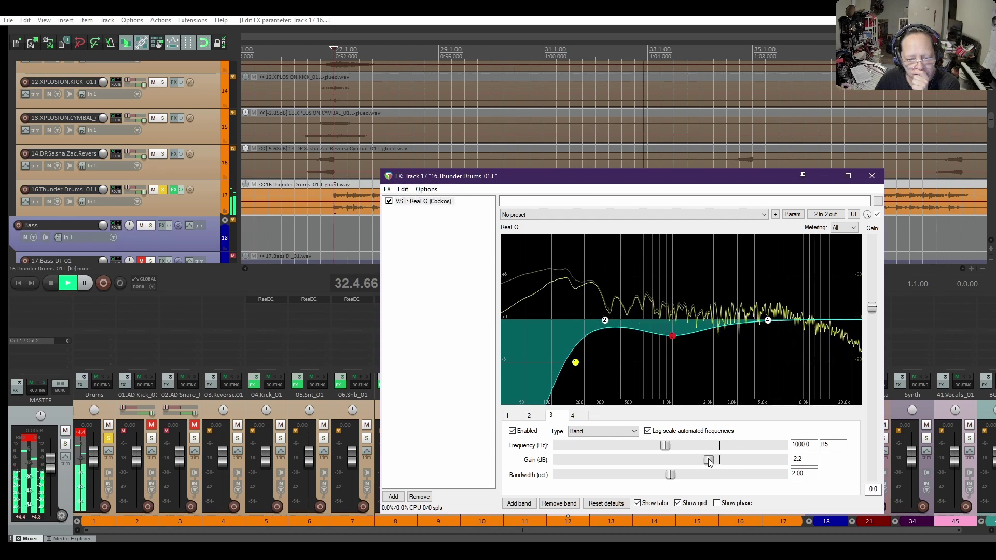
# Change ReaEQ band 4 on the Thunder Drums from High Shelf to Low Pass
pyautogui.click(769, 322)
pyautogui.click(595, 433)
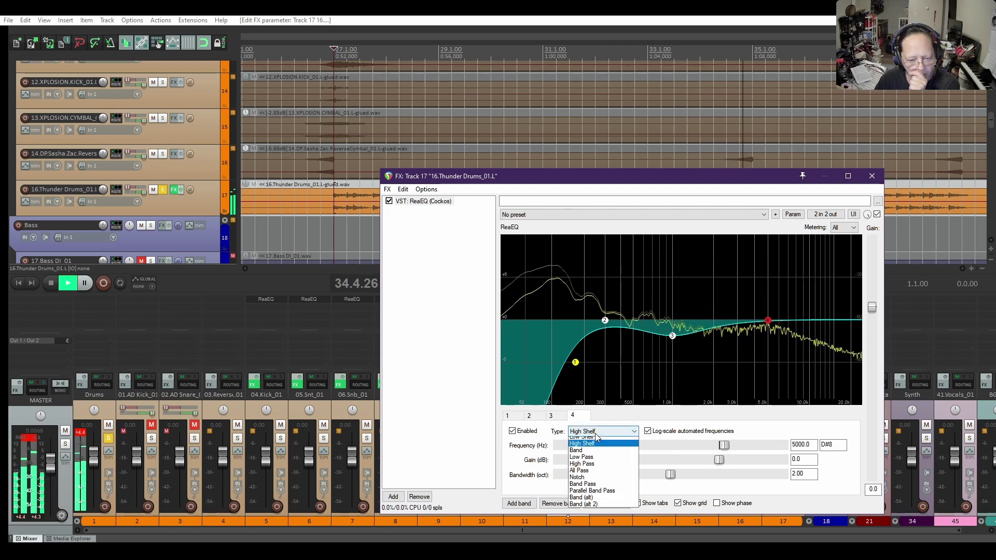
pyautogui.click(586, 457)
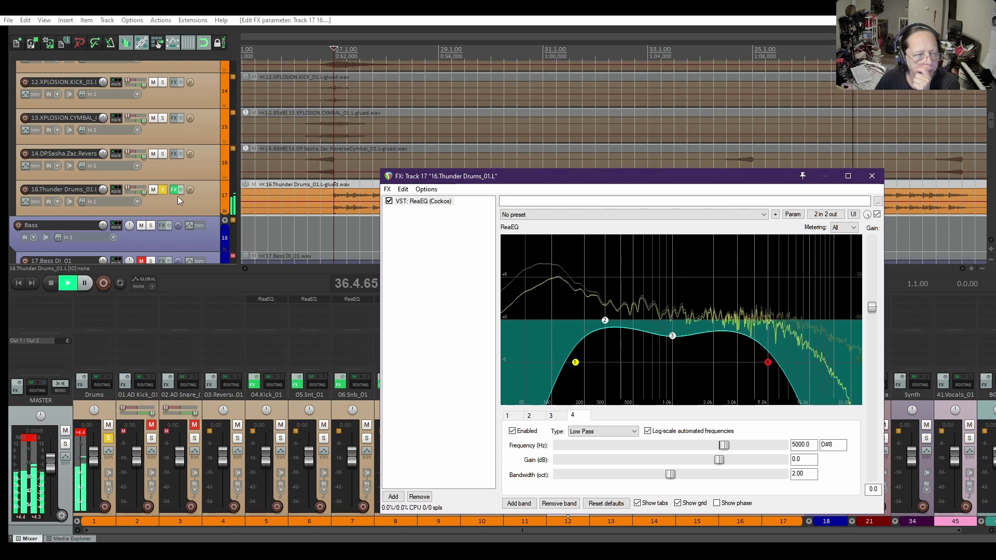
# Unsolo the Thunder Drums and replay the full drum mix from 27.1.00
pyautogui.click(163, 190)
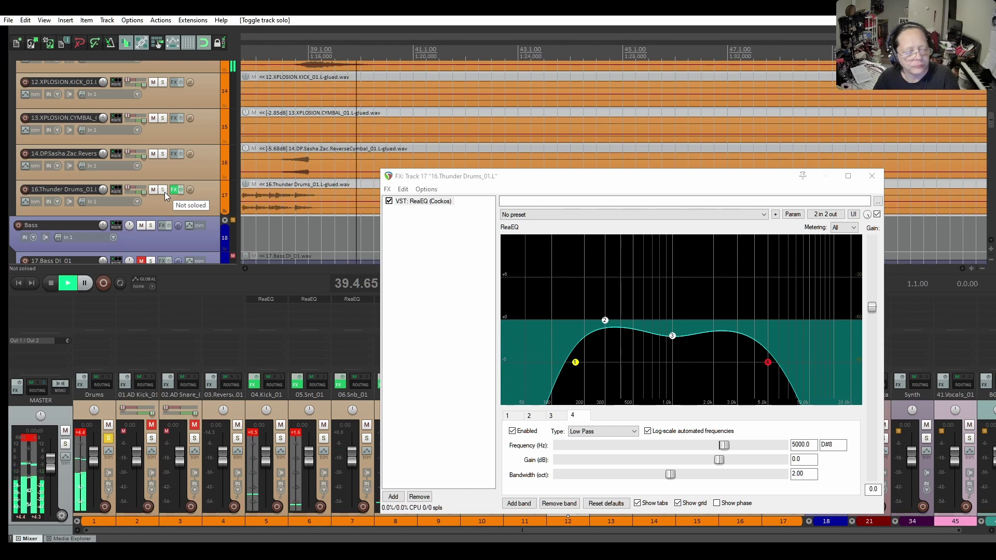
pyautogui.press('space')
pyautogui.press('space')
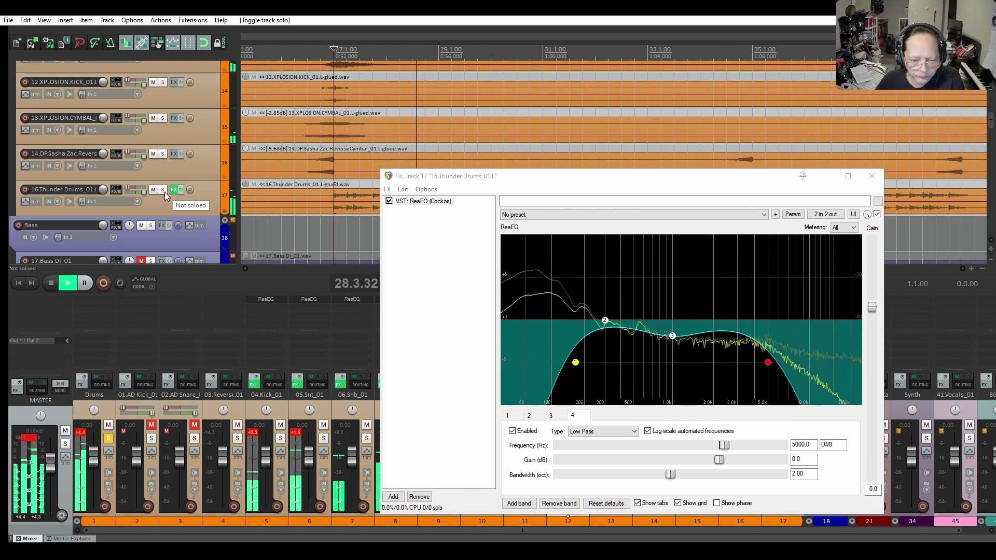
# Disable ReaEQ band 3 on the Thunder Drums, lower the high-pass to about 150 Hz, and close the effects window
pyautogui.doubleClick(672, 339)
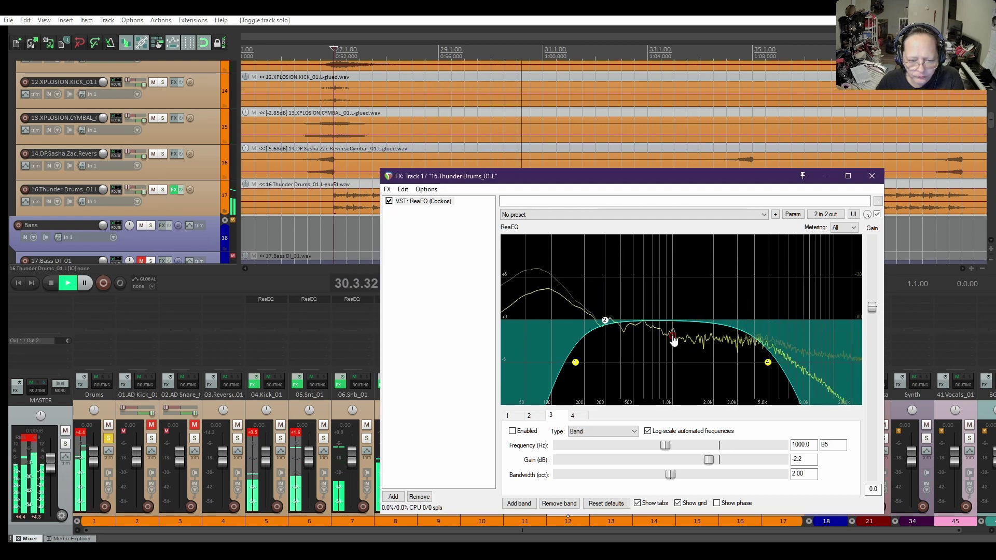
pyautogui.click(576, 363)
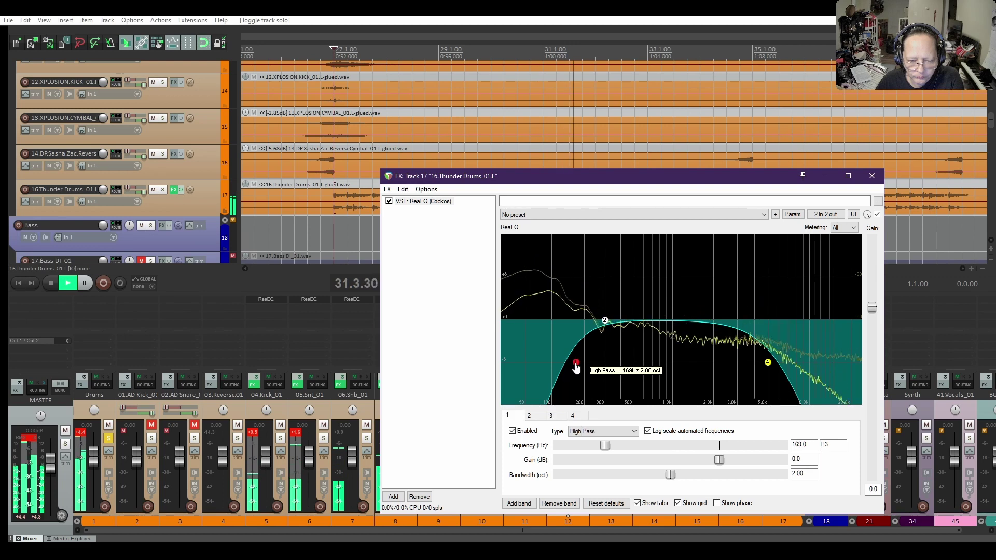
pyautogui.moveTo(576, 363); pyautogui.dragTo(569, 362)
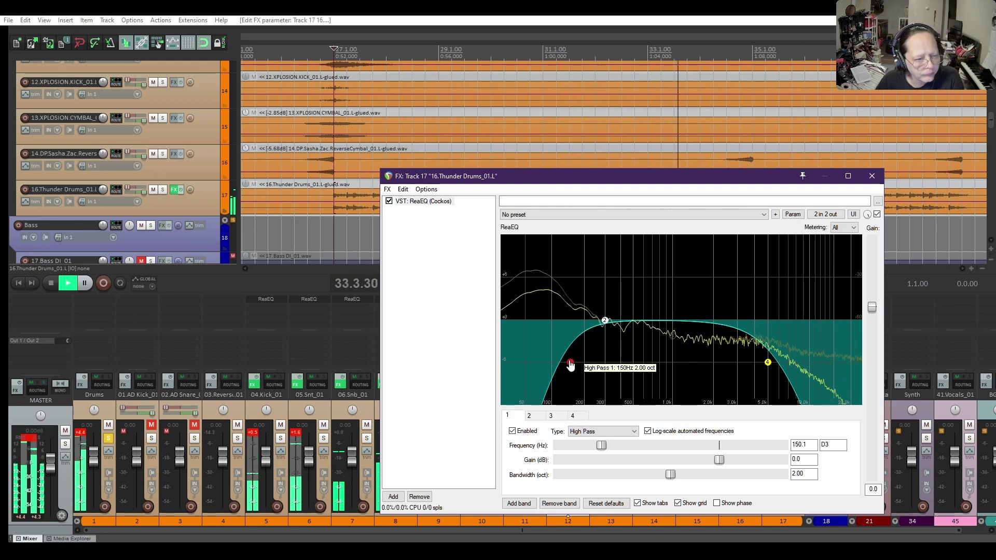
pyautogui.click(873, 176)
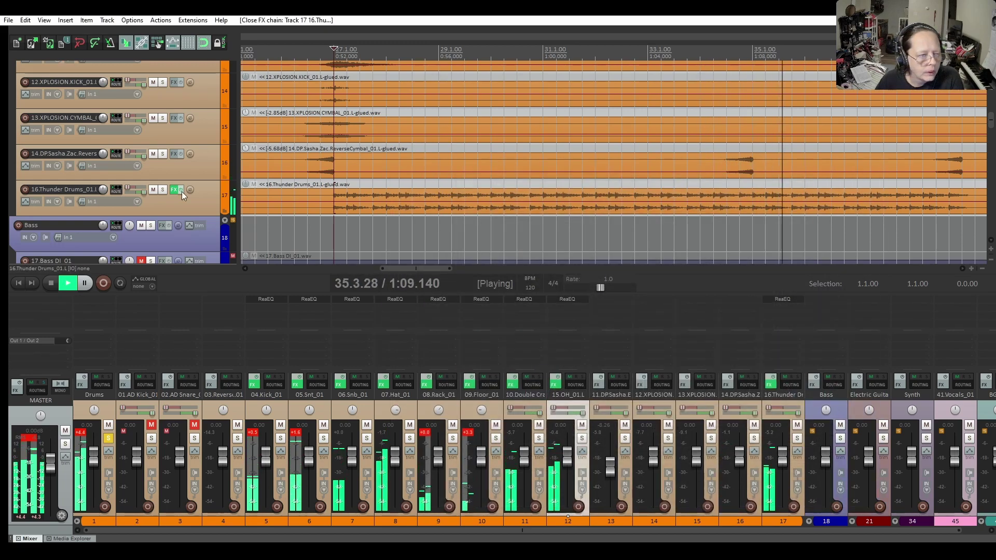
# Lower the Thunder Drums item volume to -3.88 dB and compare the track soloed and in the mix before stopping playback
pyautogui.moveTo(265, 202); pyautogui.dragTo(265, 206)
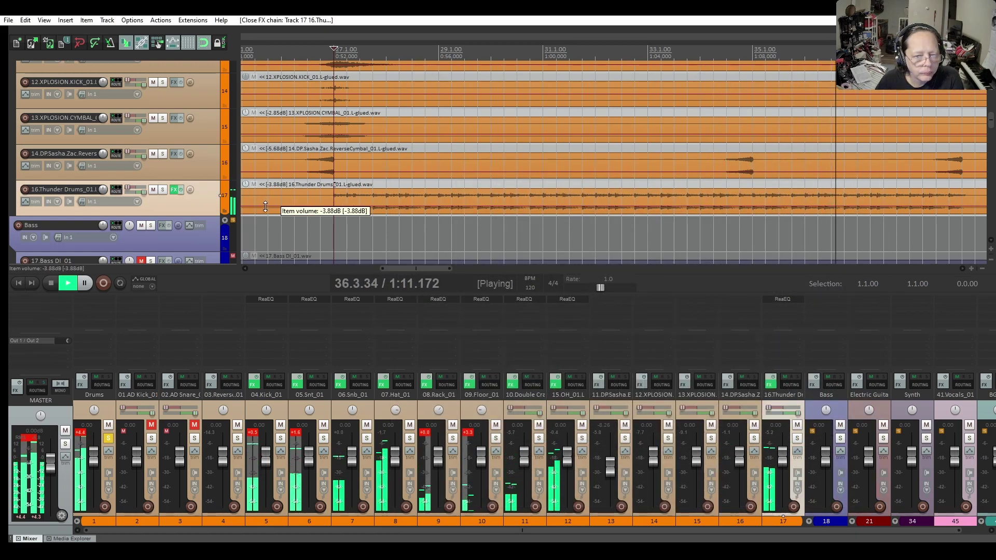
pyautogui.click(162, 190)
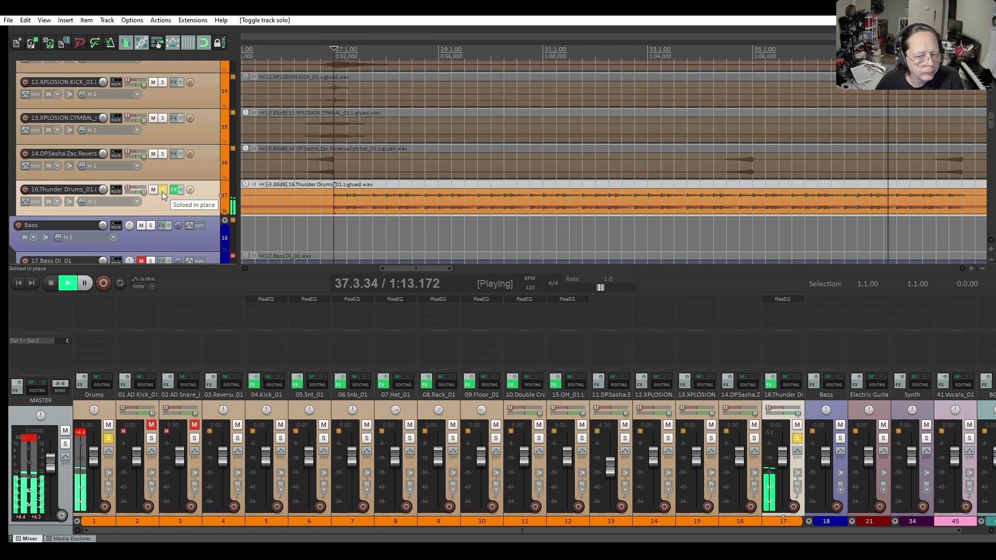
pyautogui.click(162, 191)
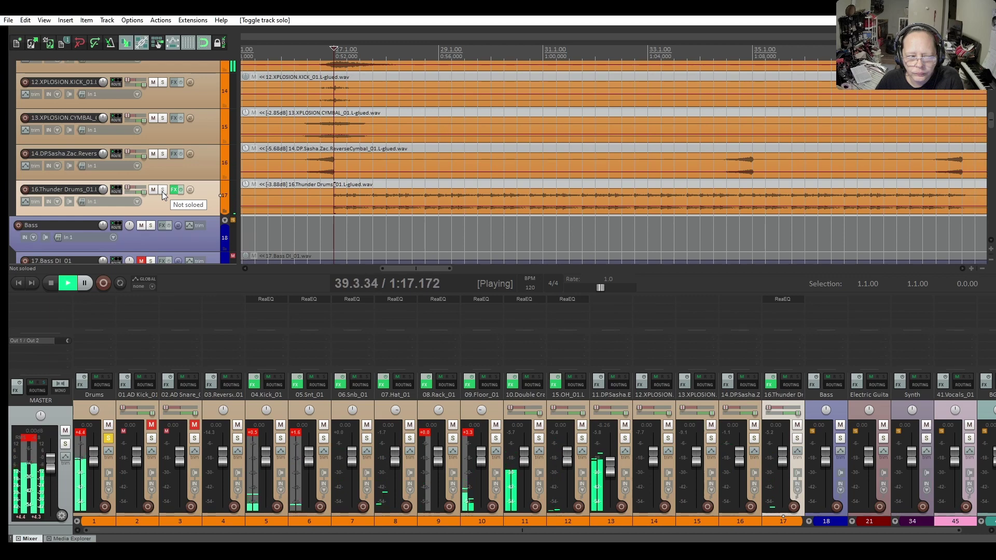
pyautogui.press('space')
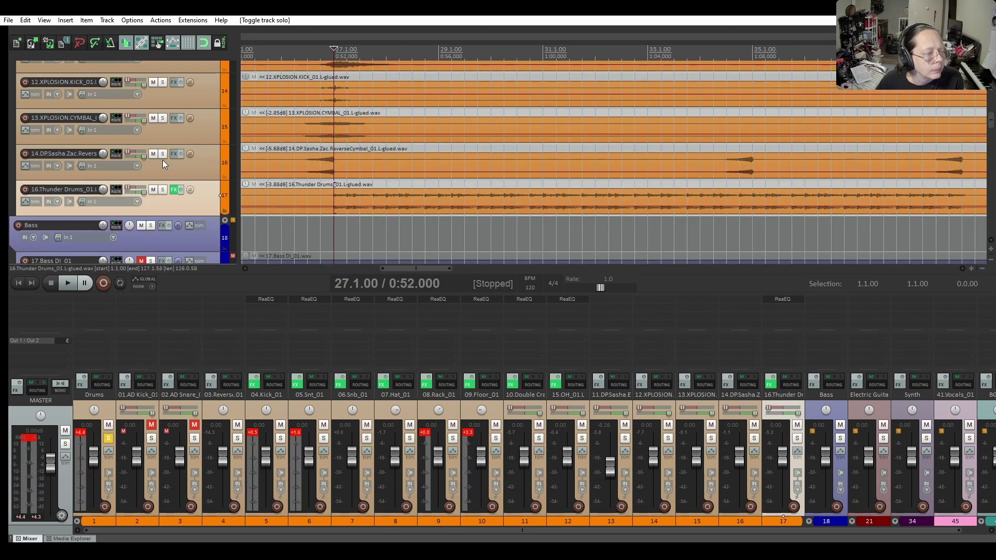
# Solo the 11.DP.Sasha.Explosion track and audition its hit from 26.4.00
pyautogui.scroll(3, 163, 161)
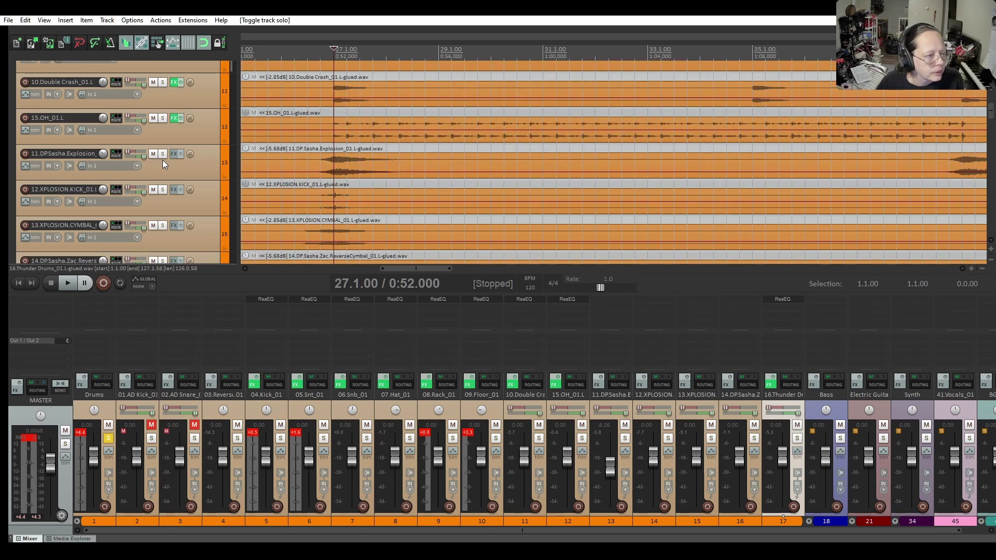
pyautogui.click(318, 151)
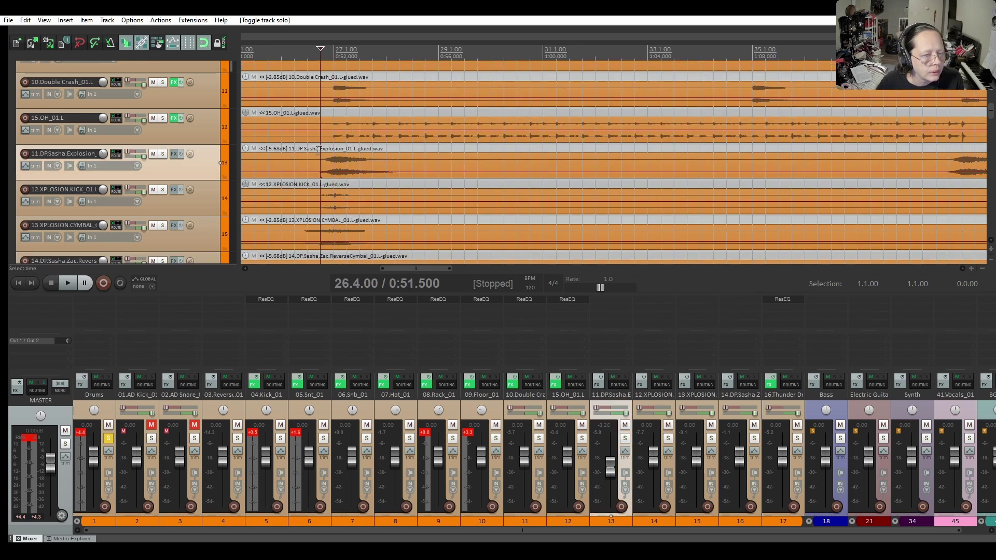
pyautogui.click(162, 154)
pyautogui.press('space')
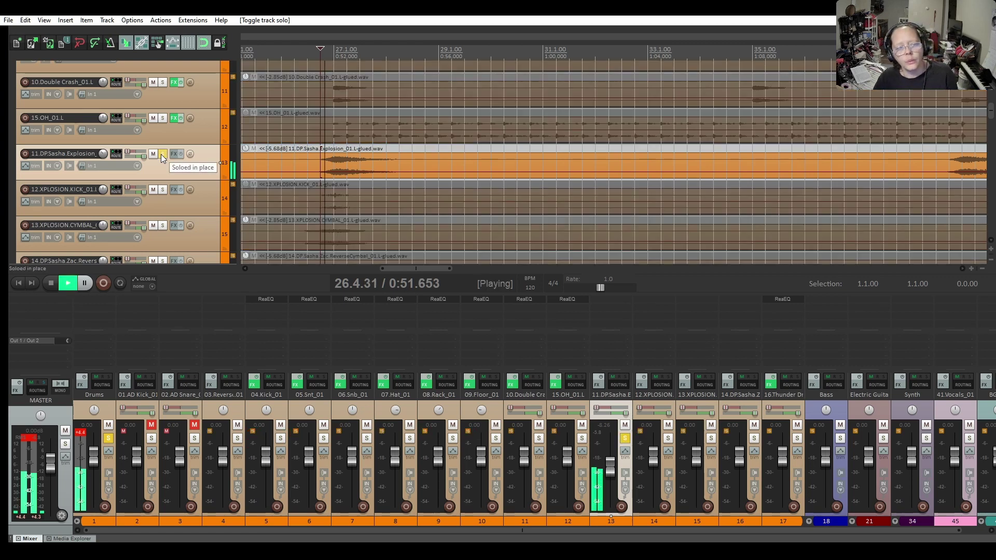
pyautogui.press('space')
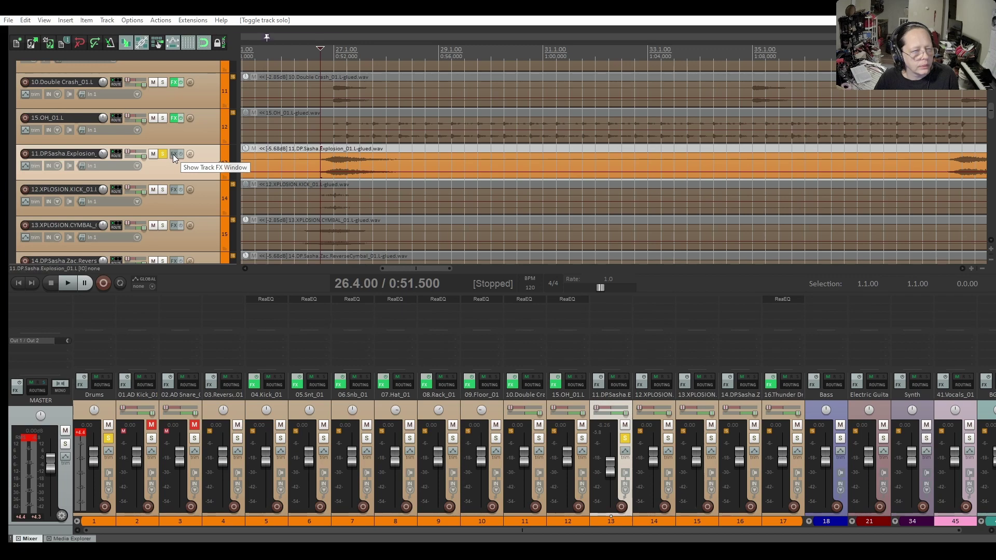
# Add the ReaEQ (Cockos) plugin to the 11.DP.Sasha.Explosion track
pyautogui.click(173, 154)
pyautogui.click(29, 220)
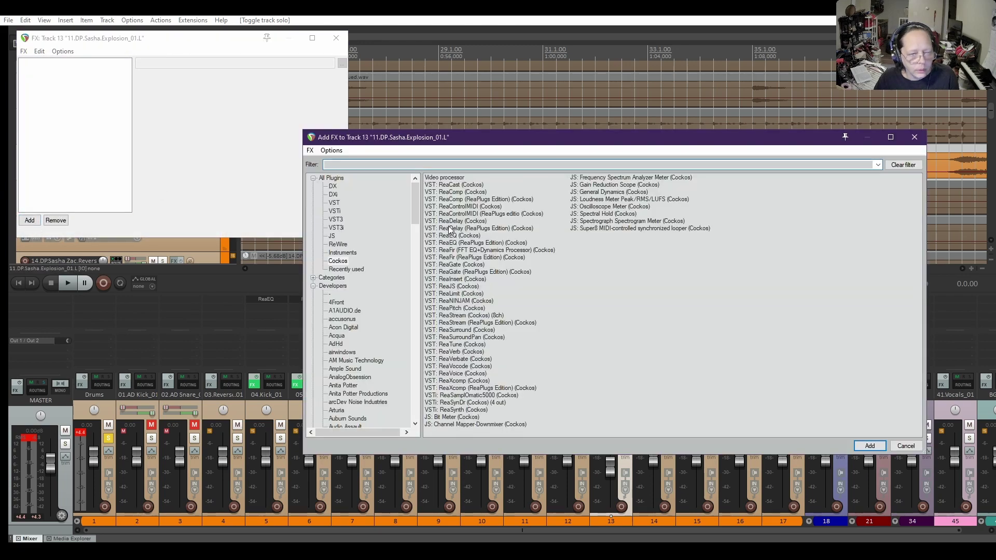
pyautogui.doubleClick(458, 235)
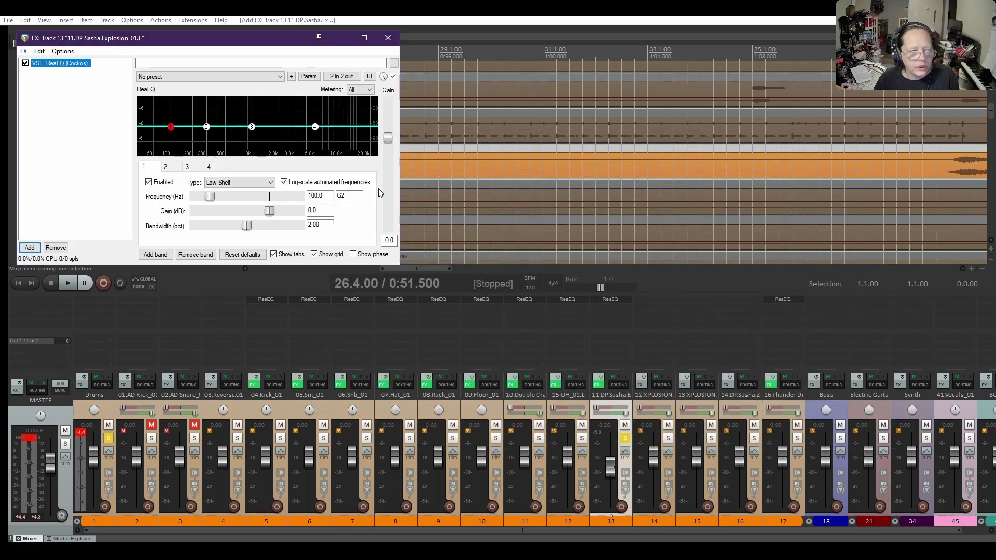
# Enlarge the ReaEQ window, set band 1 to High Pass at 100 Hz, and audition the soloed explosion hit
pyautogui.moveTo(235, 18); pyautogui.dragTo(609, 107)
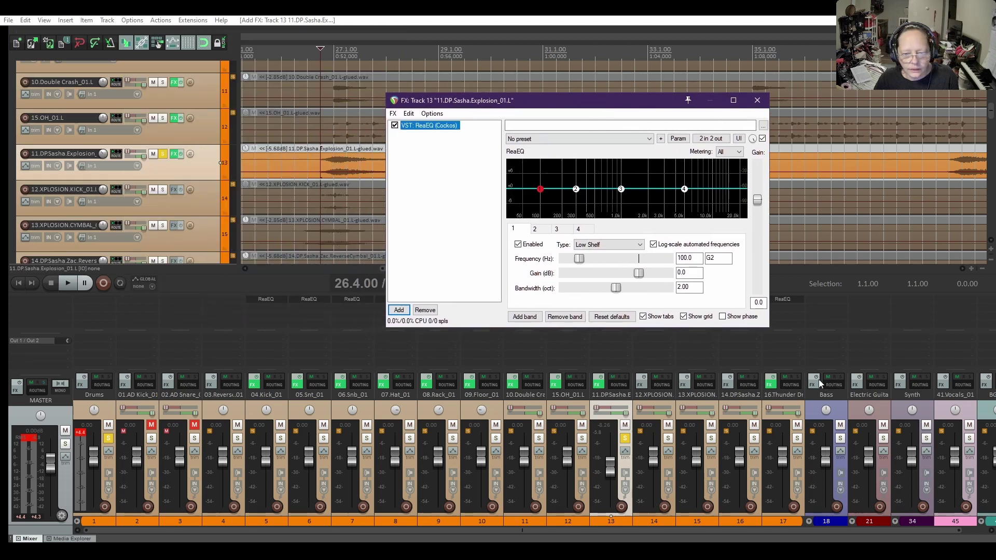
pyautogui.moveTo(767, 328); pyautogui.dragTo(863, 446)
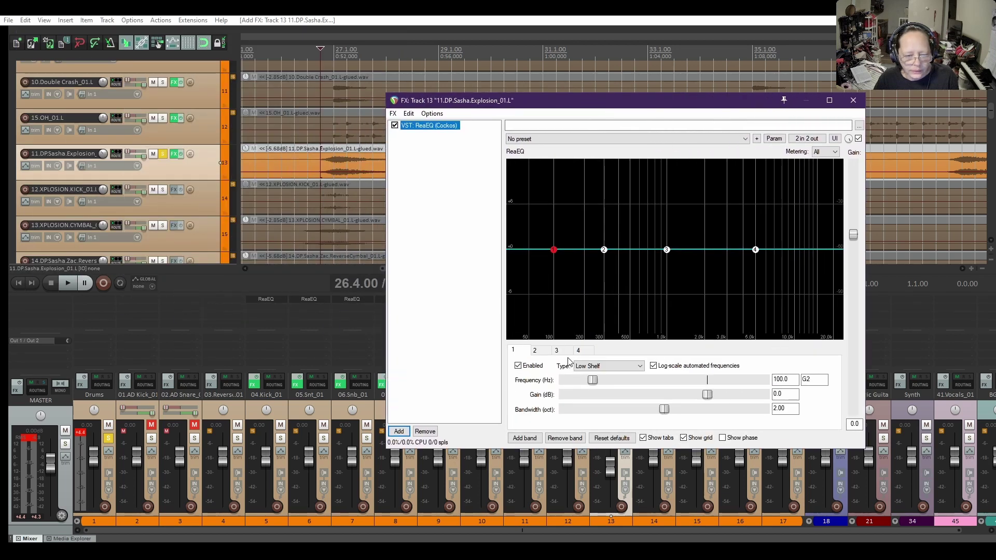
pyautogui.click(595, 365)
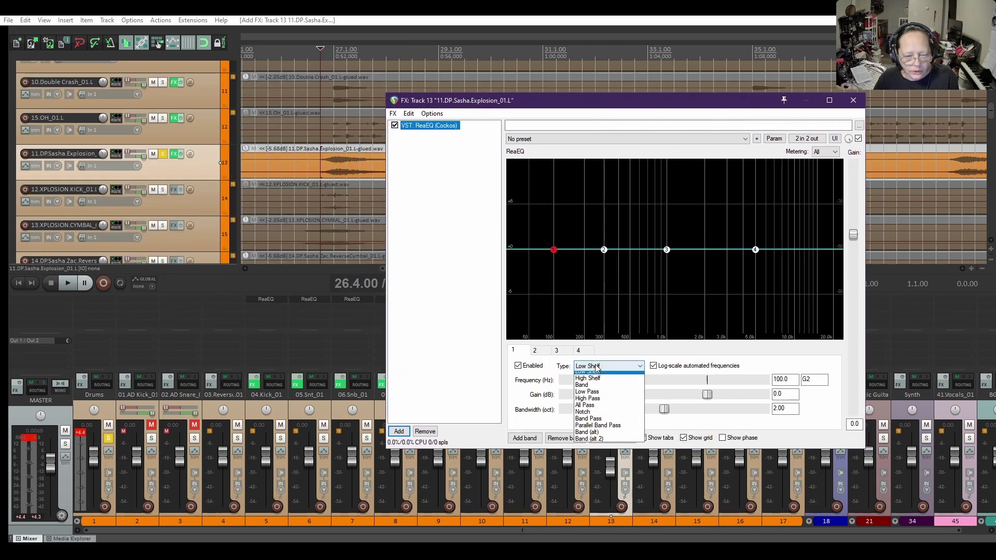
pyautogui.click(597, 403)
pyautogui.press('space')
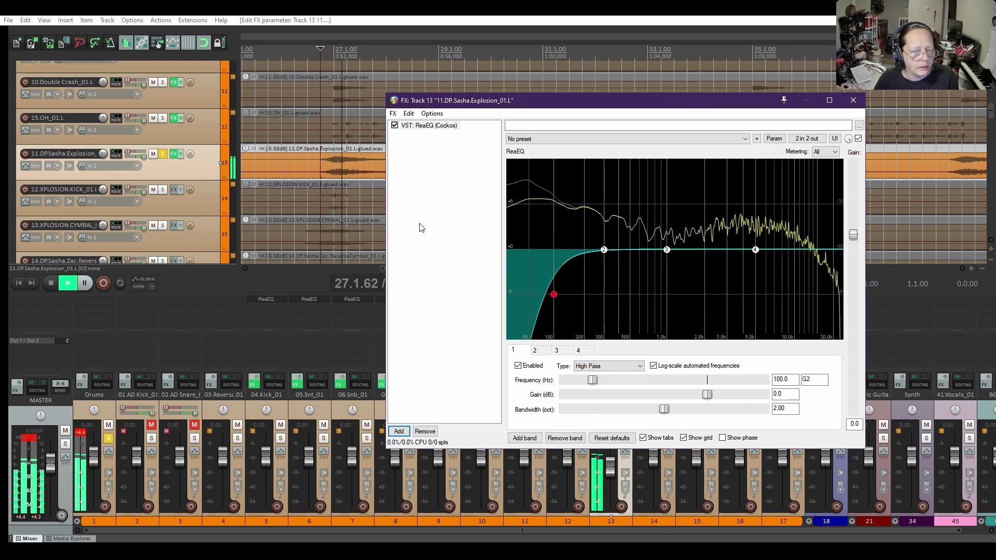
pyautogui.press('space')
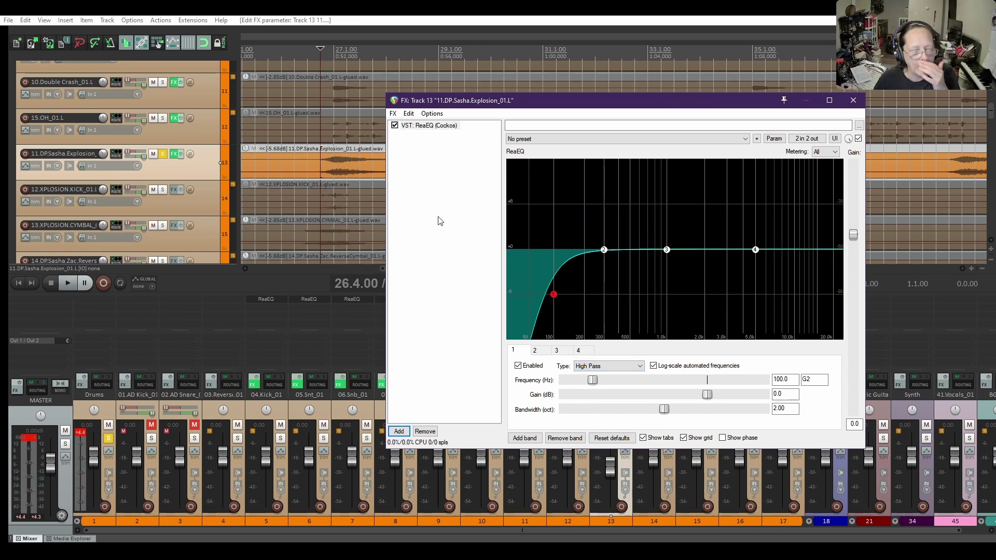
pyautogui.click(67, 283)
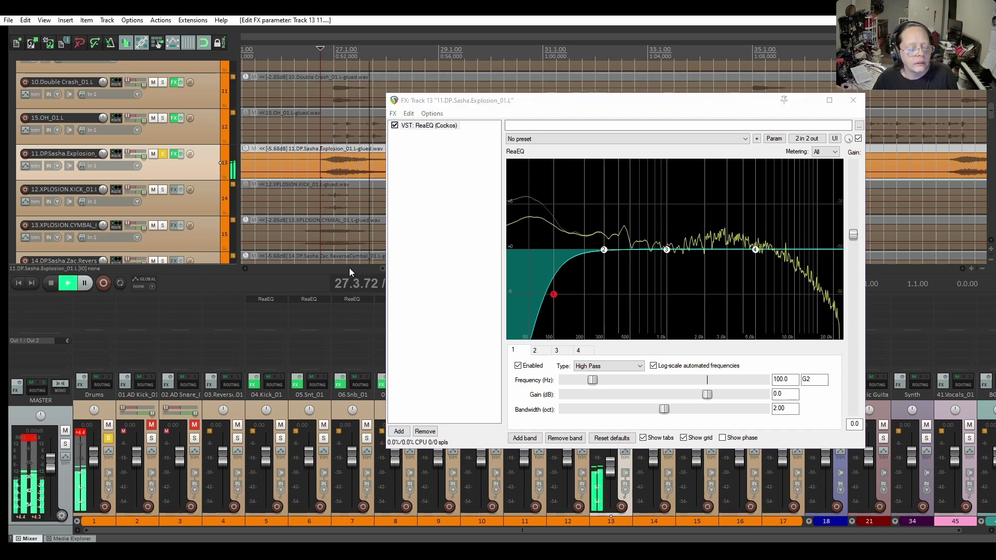
pyautogui.press('space')
# Set the explosion track's ReaEQ band 4 high shelf to -2.7 dB at about 1934 Hz and audition the hit
pyautogui.click(755, 249)
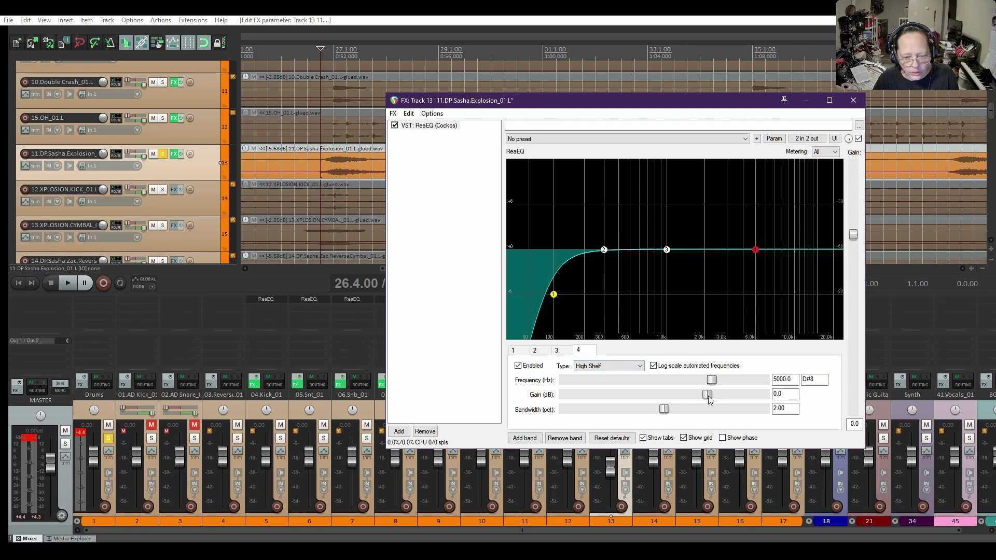
pyautogui.moveTo(709, 399); pyautogui.dragTo(698, 396)
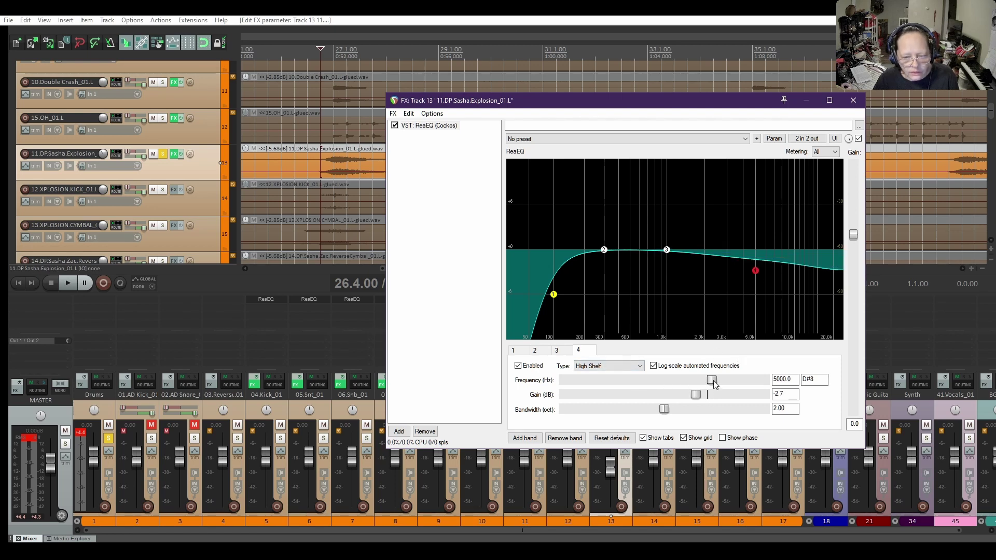
pyautogui.moveTo(713, 383); pyautogui.dragTo(684, 383)
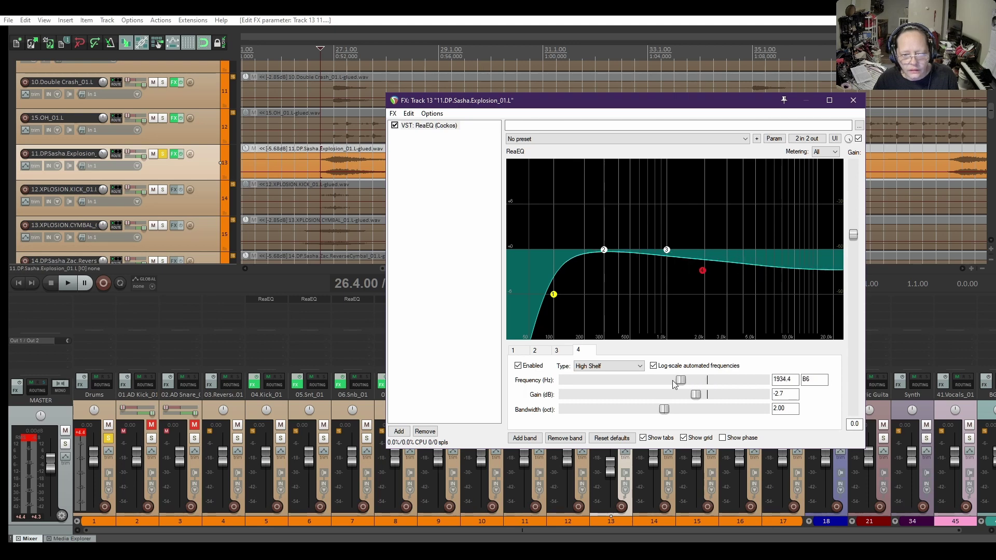
pyautogui.press('space')
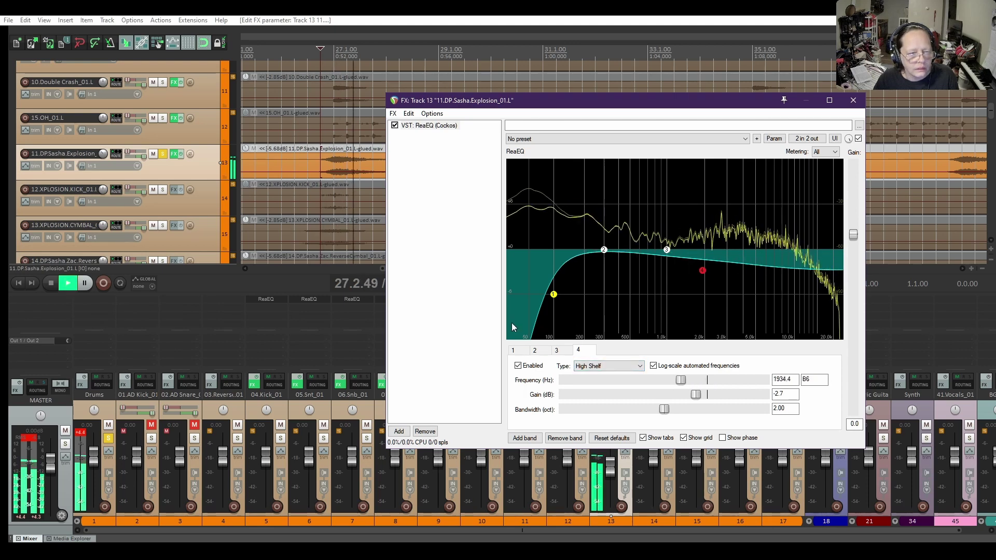
pyautogui.press('space')
# Unsolo the explosion track, check it in the mix from 26.3.00, and close its effects window
pyautogui.click(162, 154)
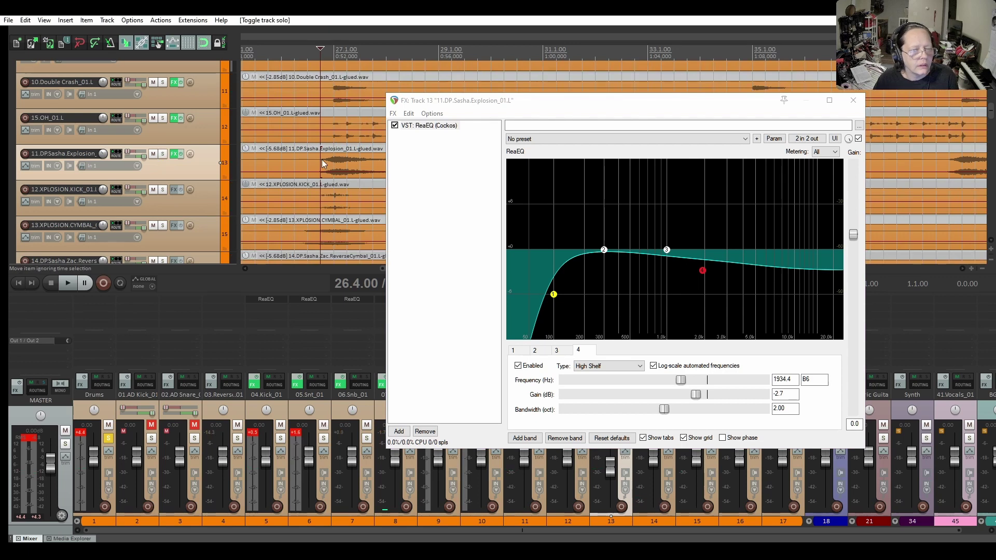
pyautogui.click(308, 159)
pyautogui.press('space')
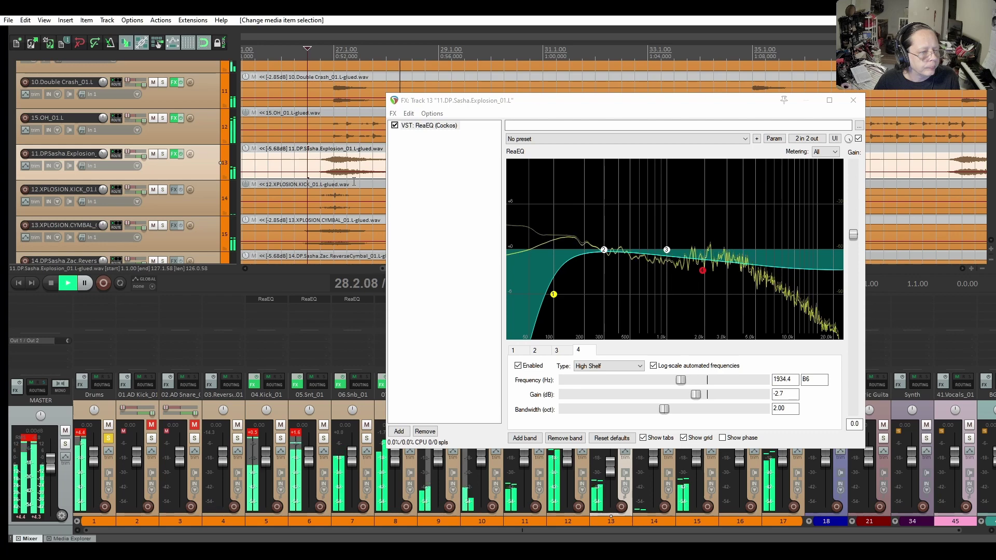
pyautogui.press('space')
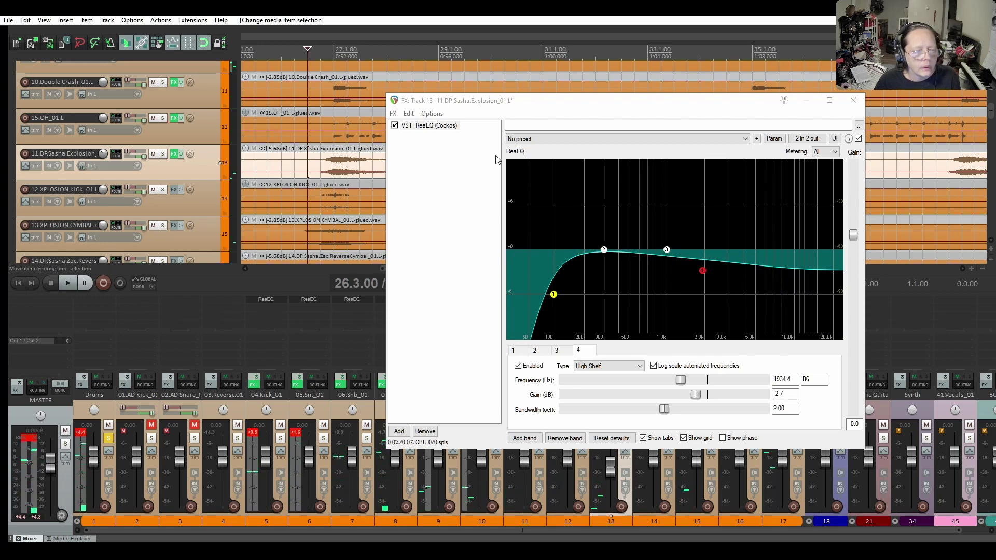
pyautogui.click(853, 100)
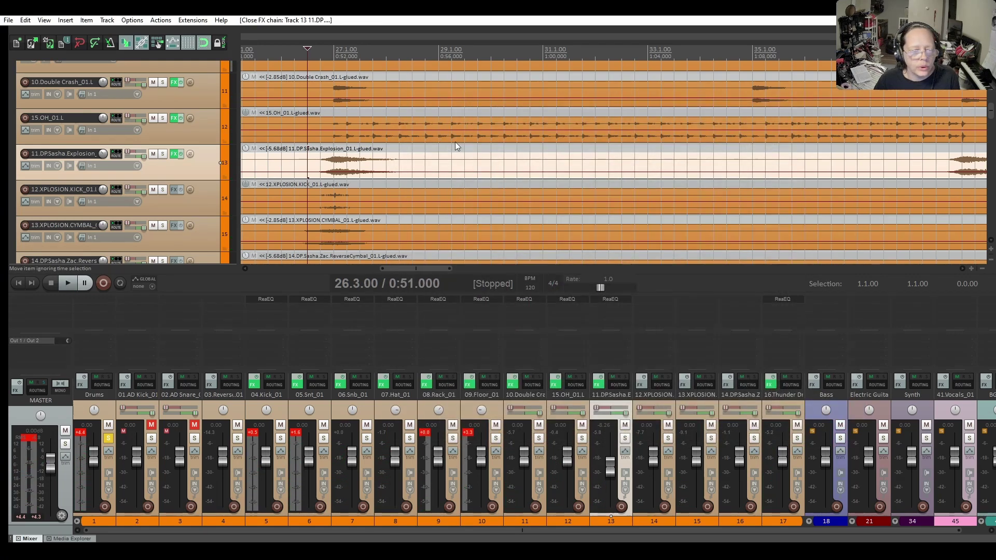
# Copy the explosion track's ReaEQ with its settings to the 13.XPLOSION.CYMBAL track and move its window clear of the track controls
pyautogui.click(173, 225)
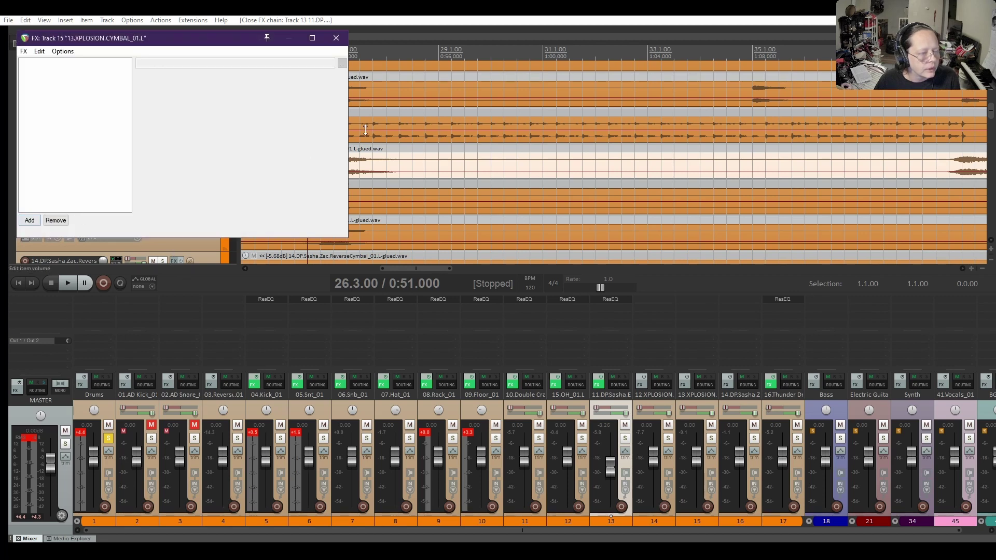
pyautogui.click(337, 38)
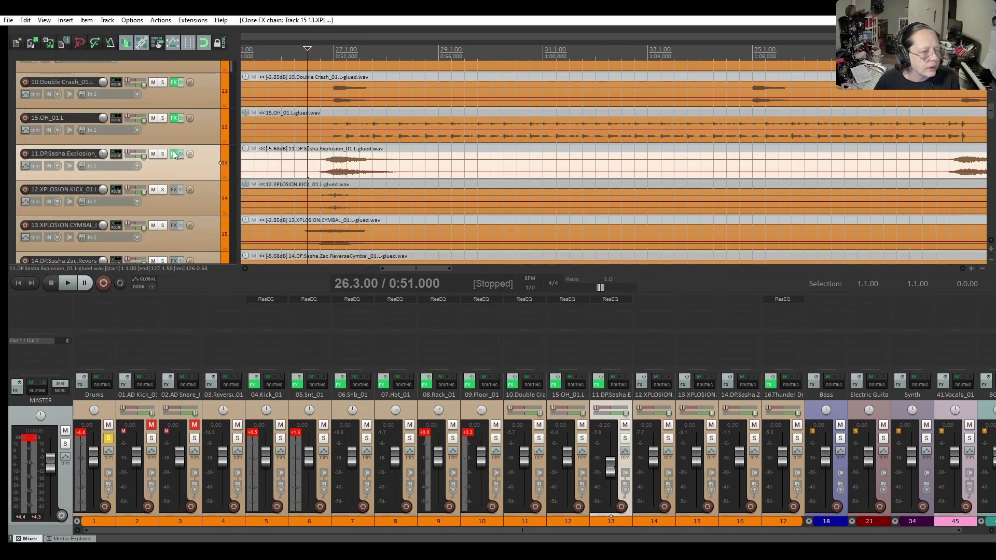
pyautogui.moveTo(176, 226); pyautogui.dragTo(177, 226)
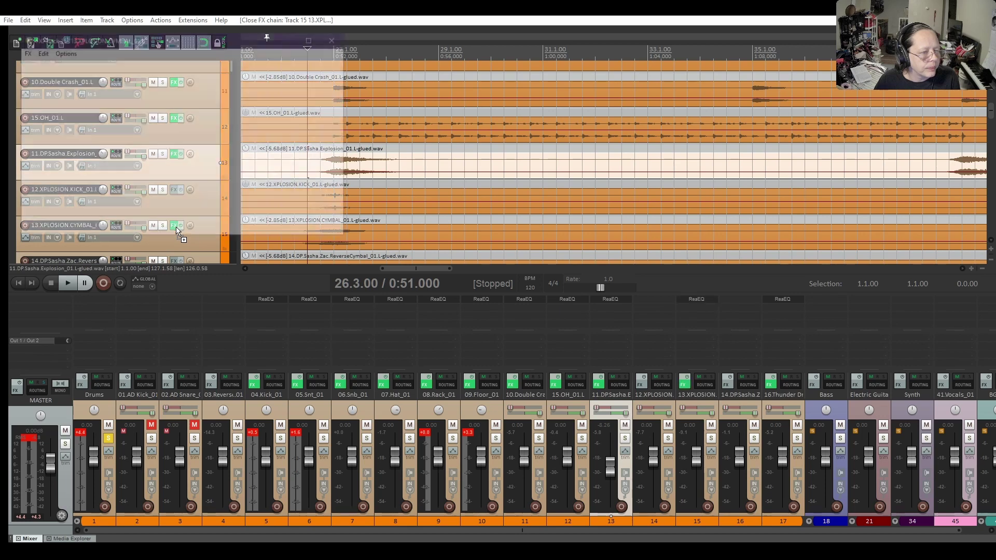
pyautogui.moveTo(332, 38); pyautogui.dragTo(670, 95)
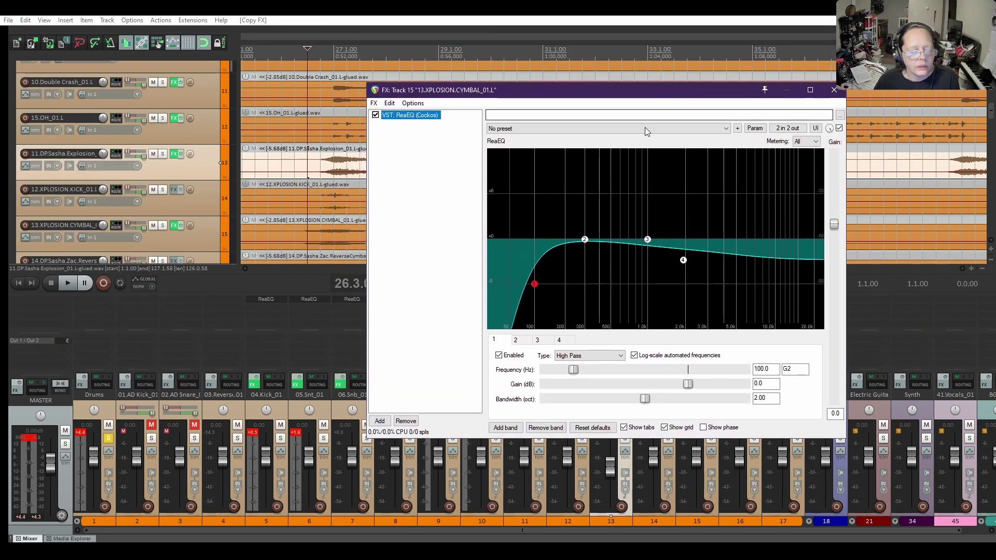
# Solo the 13.XPLOSION.CYMBAL track and audition its hit from 26.2.00 through the copied EQ
pyautogui.click(163, 227)
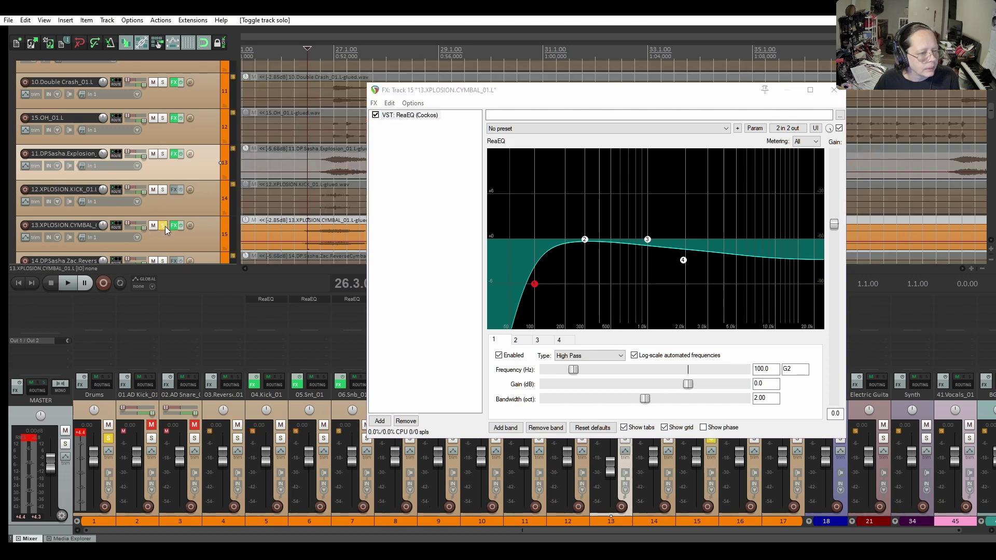
pyautogui.click(294, 213)
pyautogui.press('space')
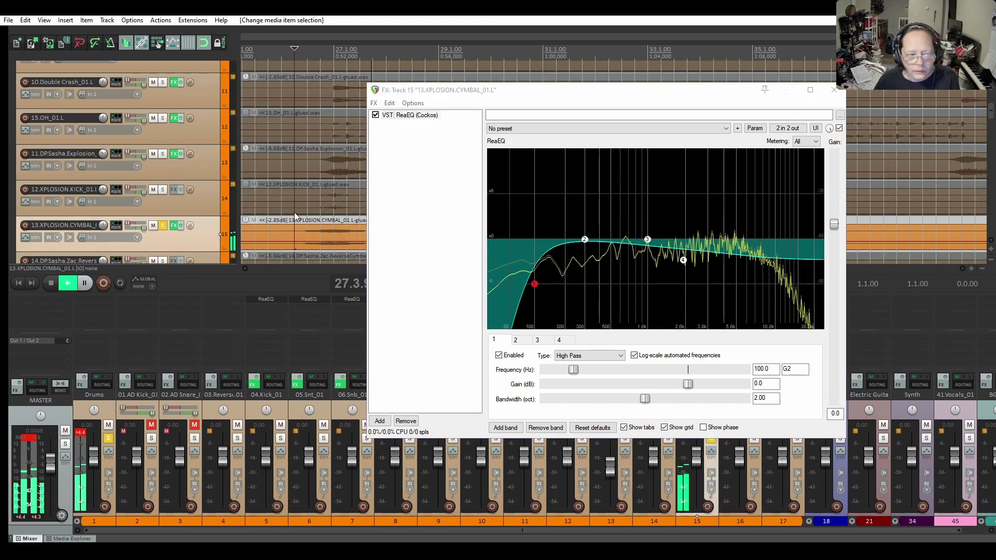
pyautogui.press('space')
pyautogui.press('space')
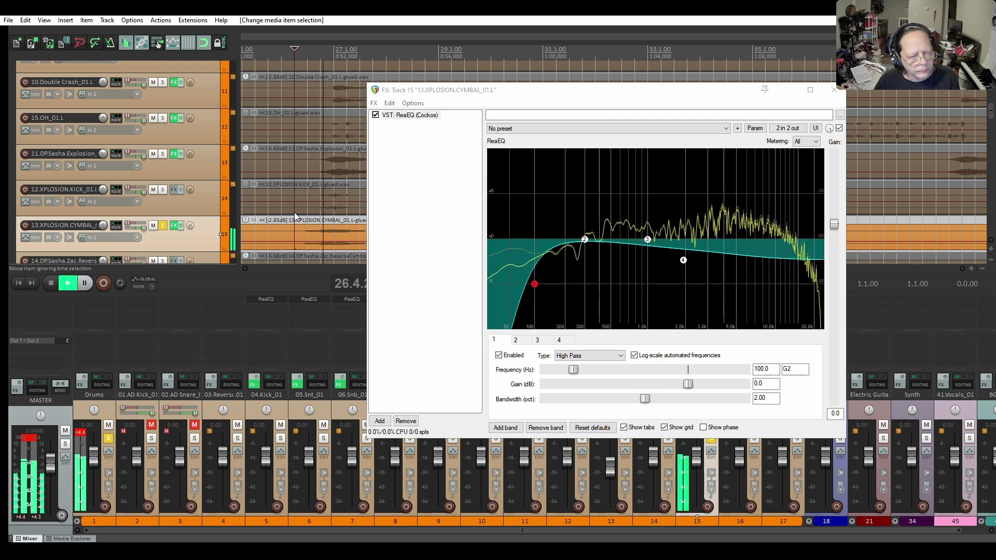
pyautogui.press('space')
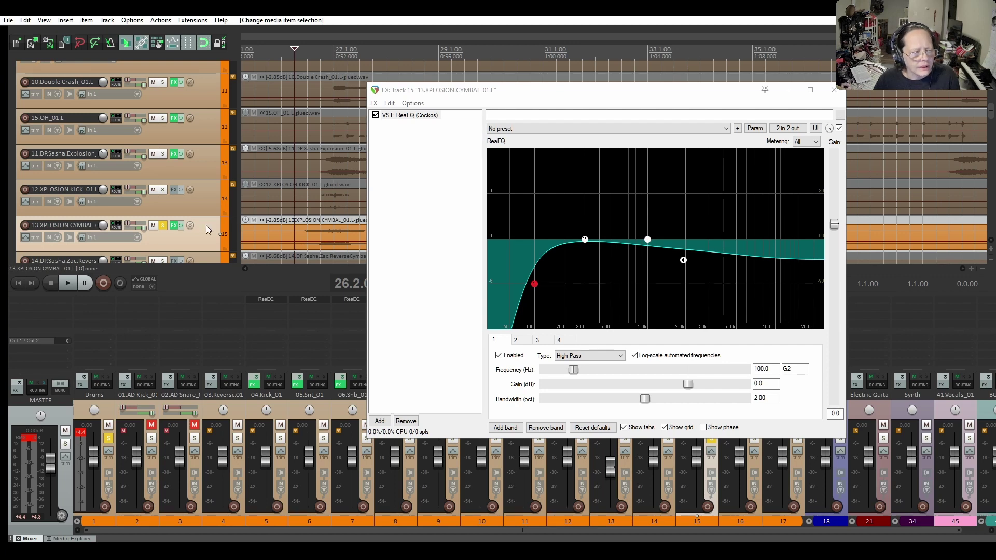
# Unsolo the 13.XPLOSION.CYMBAL track and listen to it within the full drum mix
pyautogui.click(163, 227)
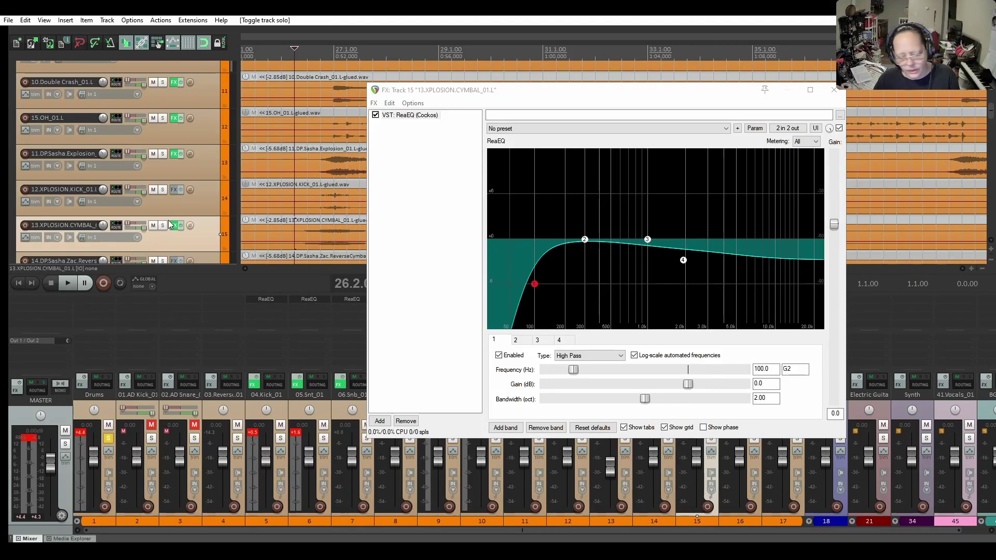
pyautogui.press('space')
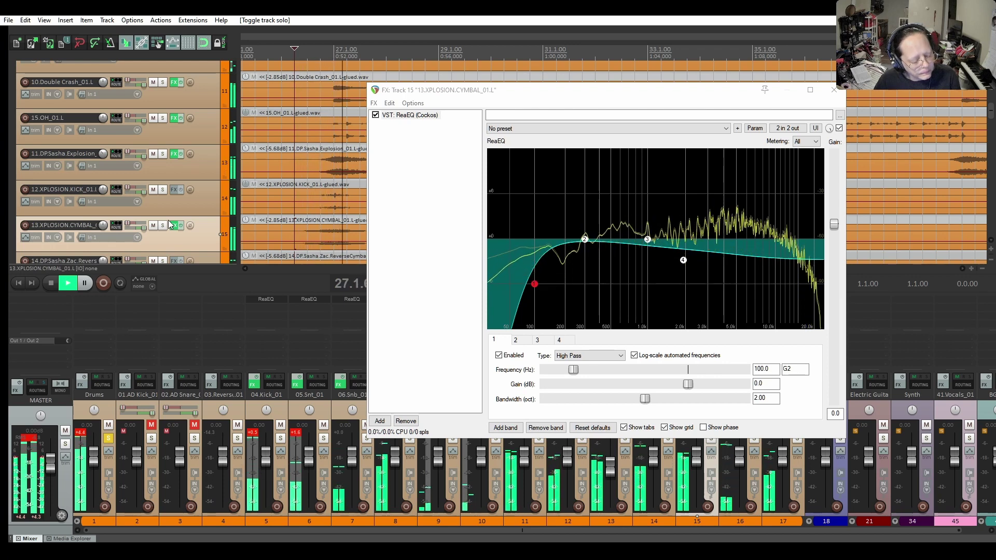
pyautogui.press('space')
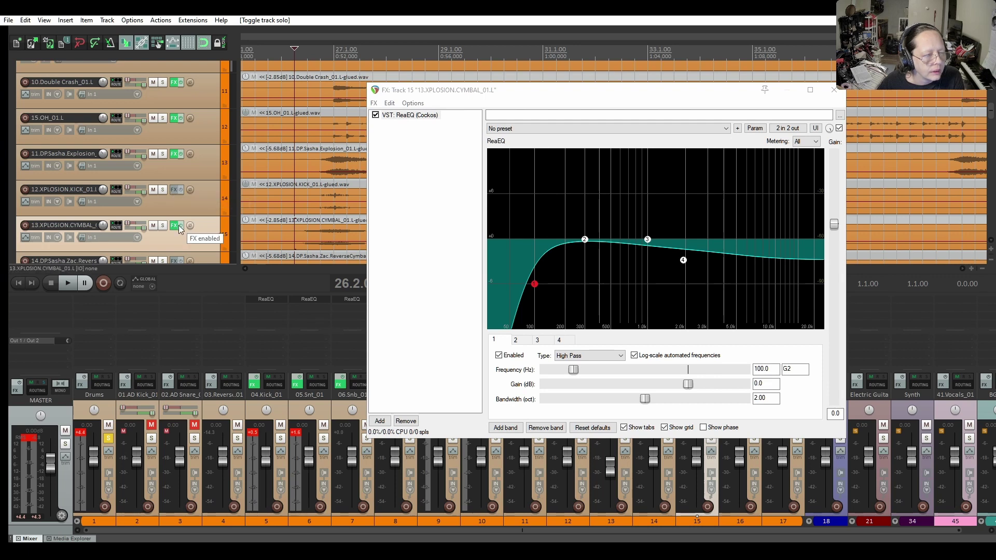
# Copy the cymbal track's ReaEQ to the 12.XPLOSION.KICK track, close the cymbal's effects window, and disable the kick EQ's band 4
pyautogui.moveTo(177, 192); pyautogui.dragTo(176, 192)
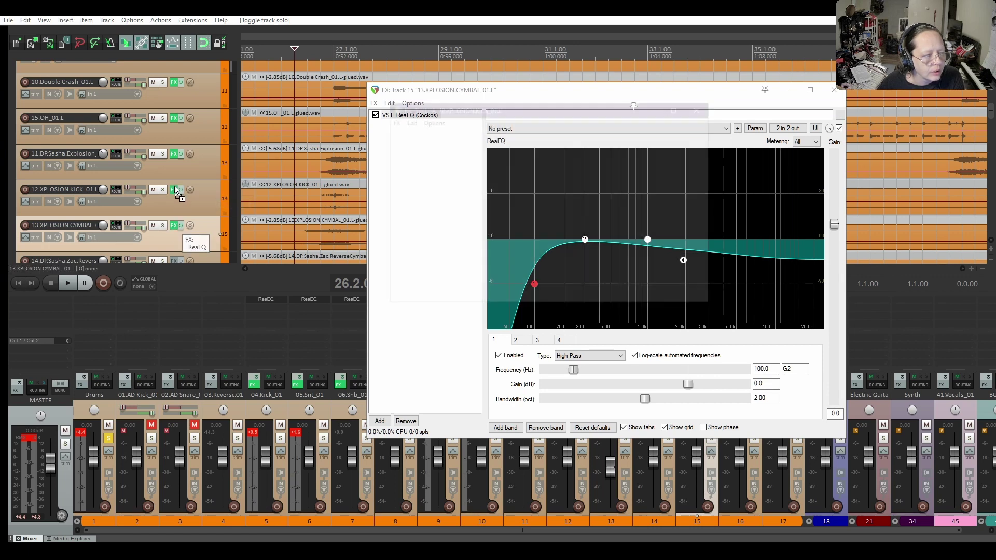
pyautogui.click(834, 90)
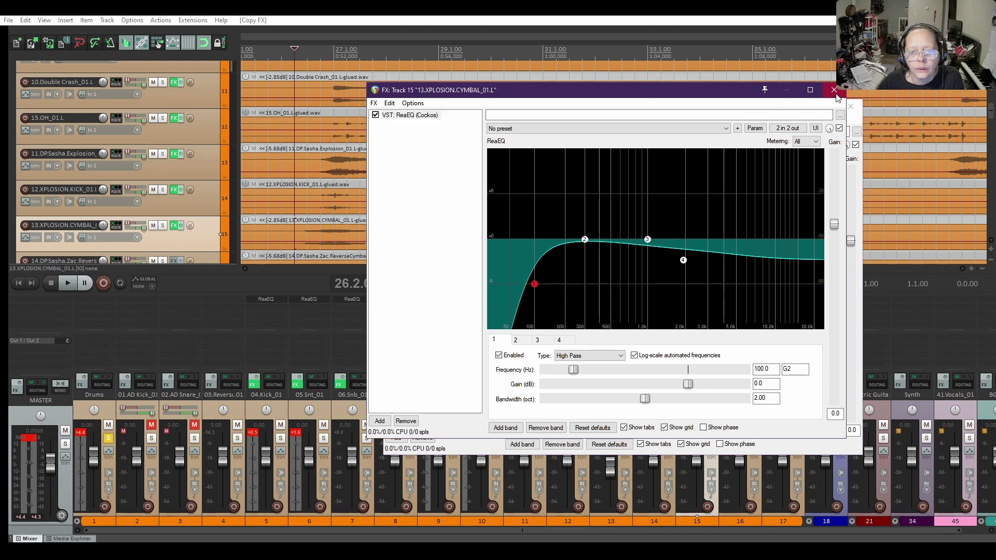
pyautogui.click(561, 113)
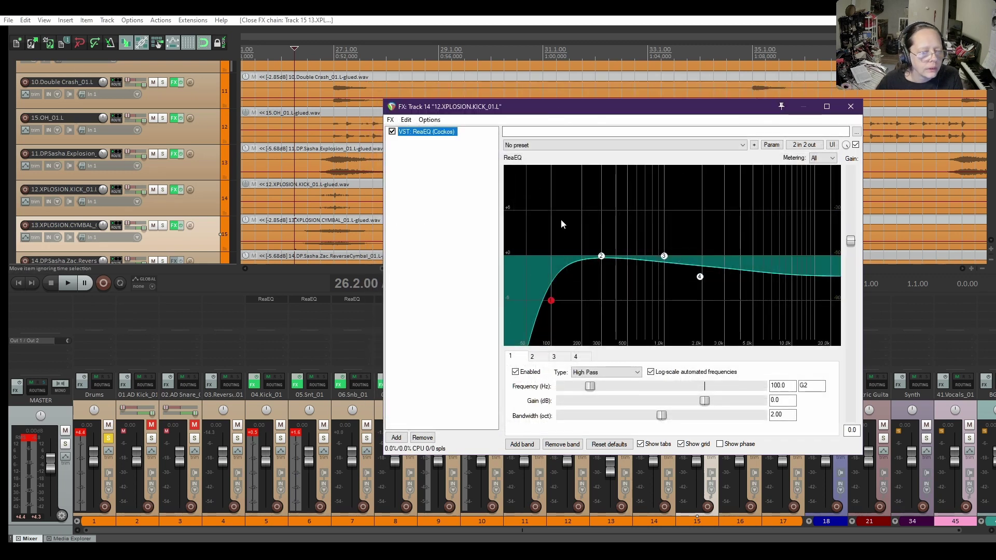
pyautogui.click(698, 278)
pyautogui.rightClick(698, 277)
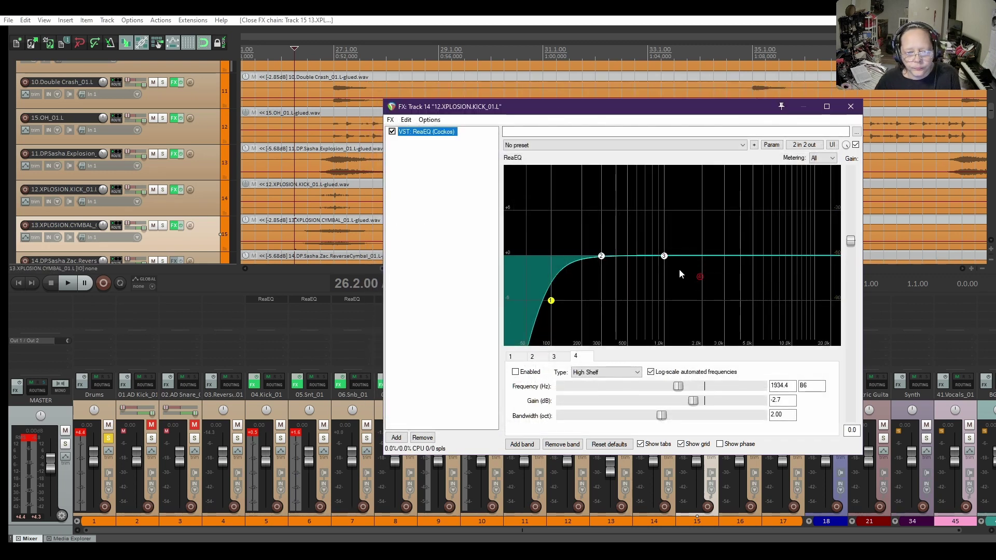
# Solo the 12.XPLOSION.KICK track and lower its ReaEQ high-pass to about 57 Hz, auditioning before and after the change
pyautogui.click(162, 190)
pyautogui.press('space')
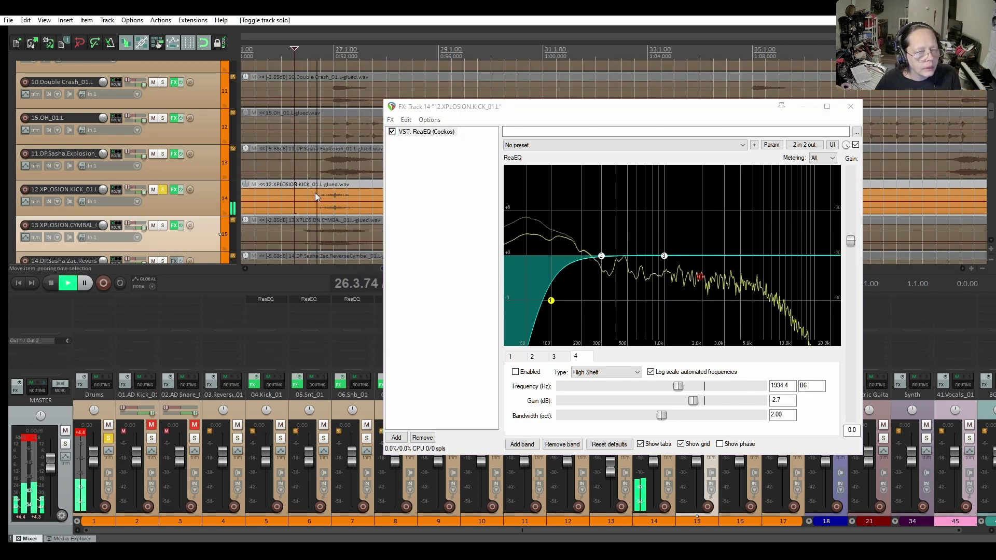
pyautogui.press('space')
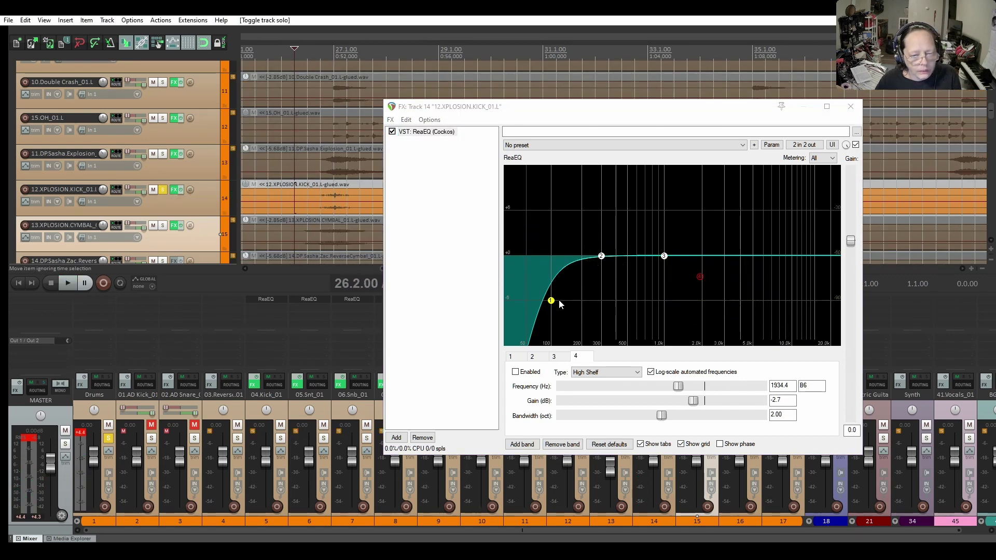
pyautogui.moveTo(551, 302); pyautogui.dragTo(531, 299)
pyautogui.press('space')
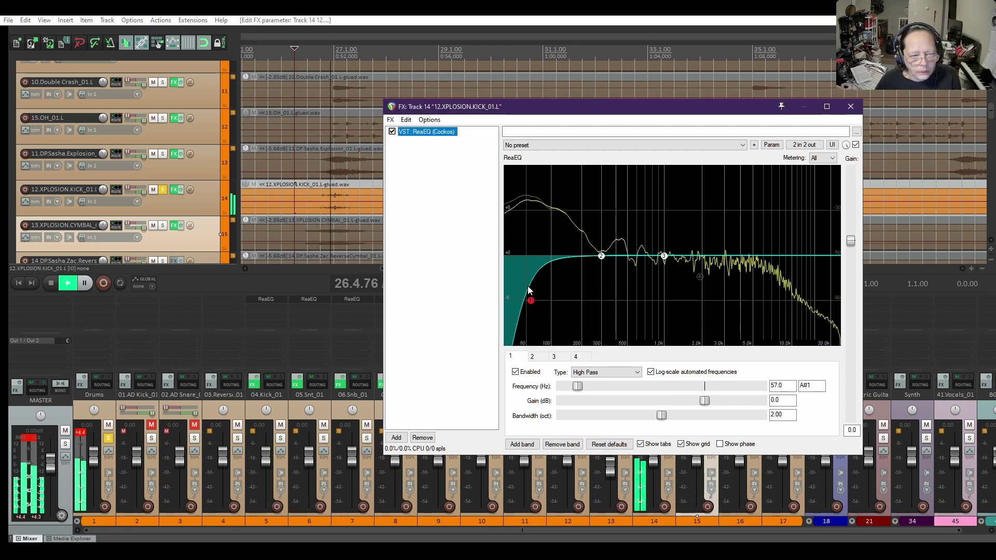
pyautogui.press('space')
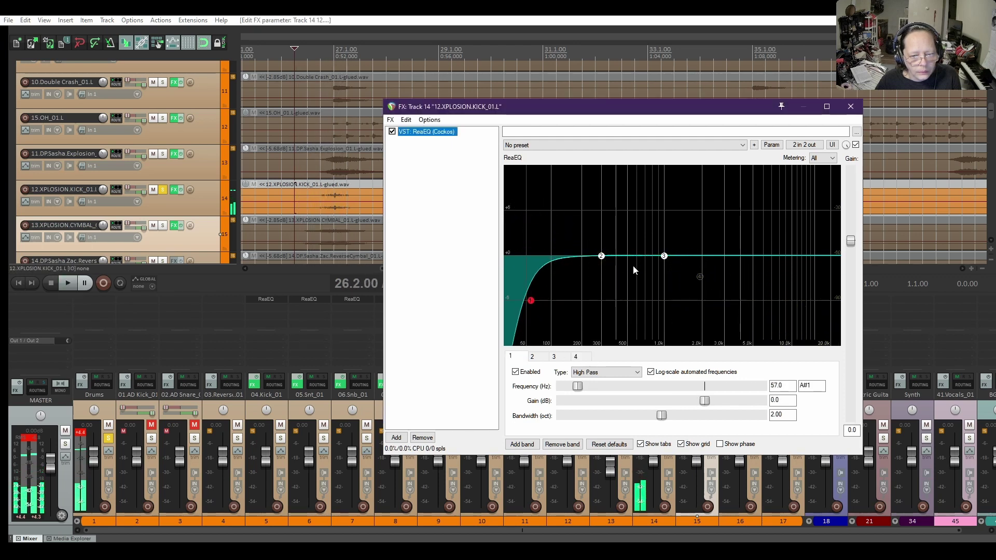
# Boost ReaEQ band 2 on the explosion kick by about 1.9 dB near 310 Hz and audition the hit
pyautogui.click(601, 256)
pyautogui.moveTo(600, 262); pyautogui.dragTo(602, 248)
pyautogui.press('space')
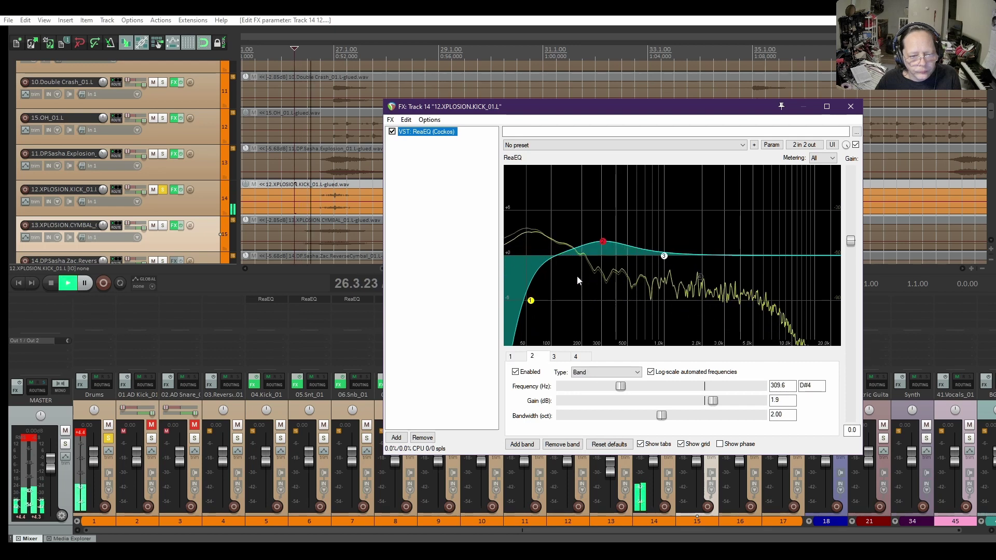
pyautogui.press('space')
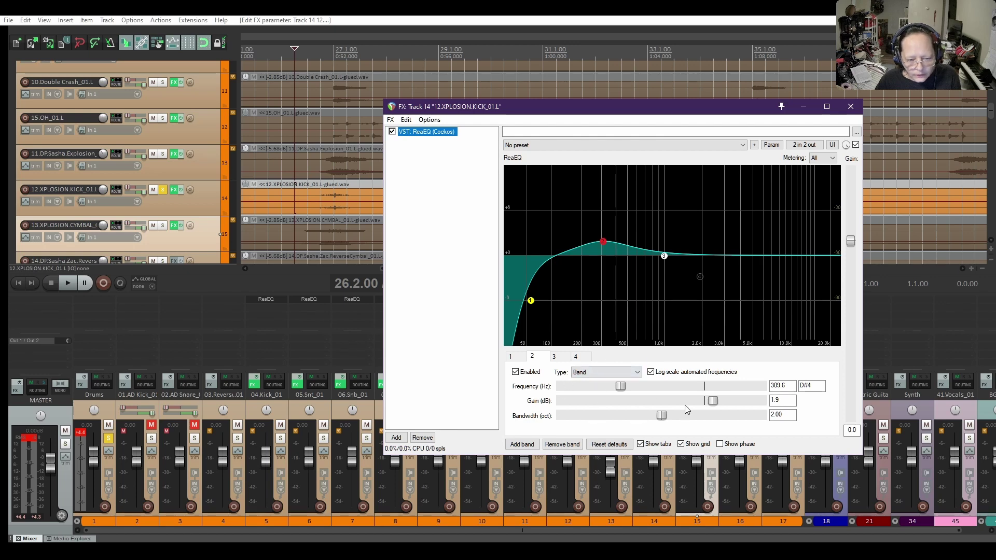
# Retune ReaEQ band 2 on the explosion kick to 660 Hz, trying about 1044 Hz first and auditioning each setting
pyautogui.moveTo(623, 385); pyautogui.dragTo(662, 387)
pyautogui.press('space')
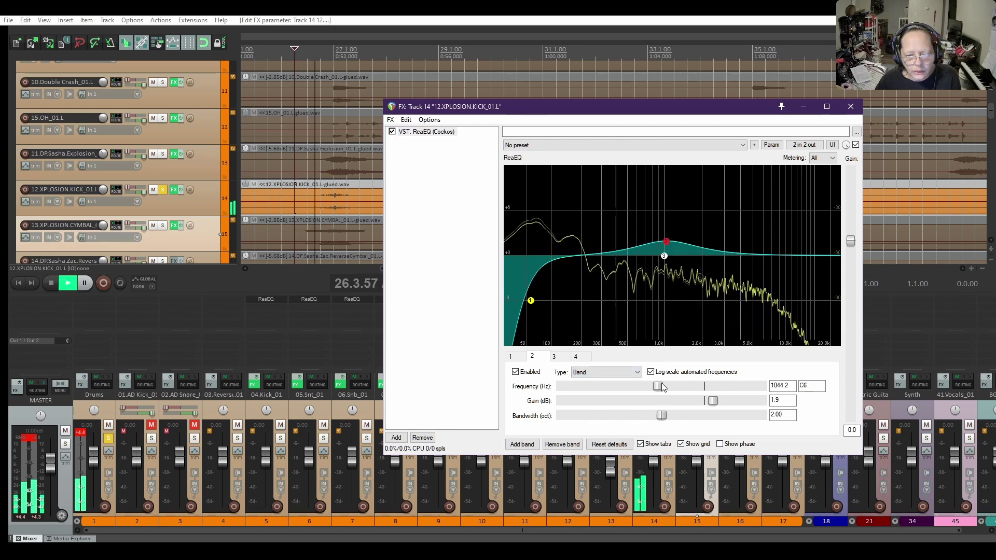
pyautogui.press('space')
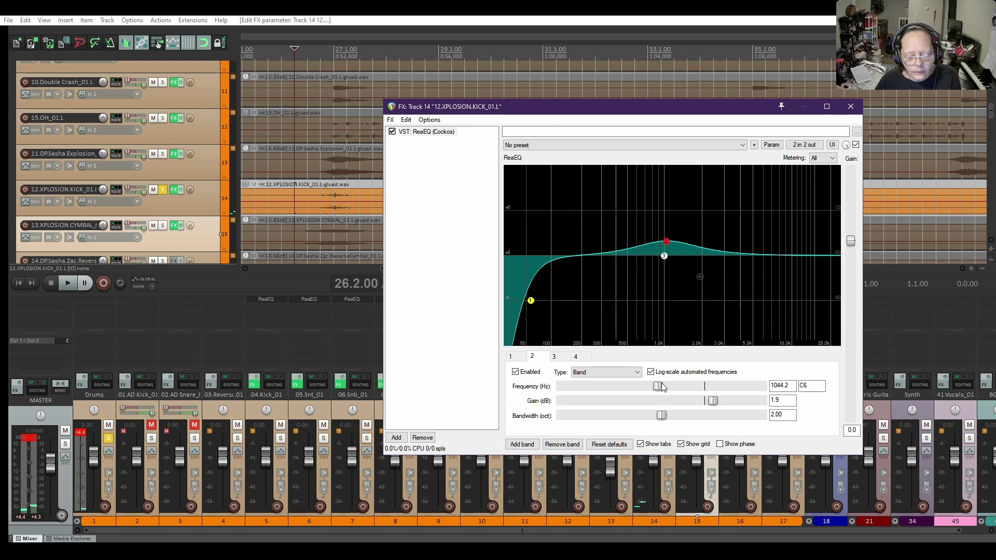
pyautogui.moveTo(657, 387); pyautogui.dragTo(644, 387)
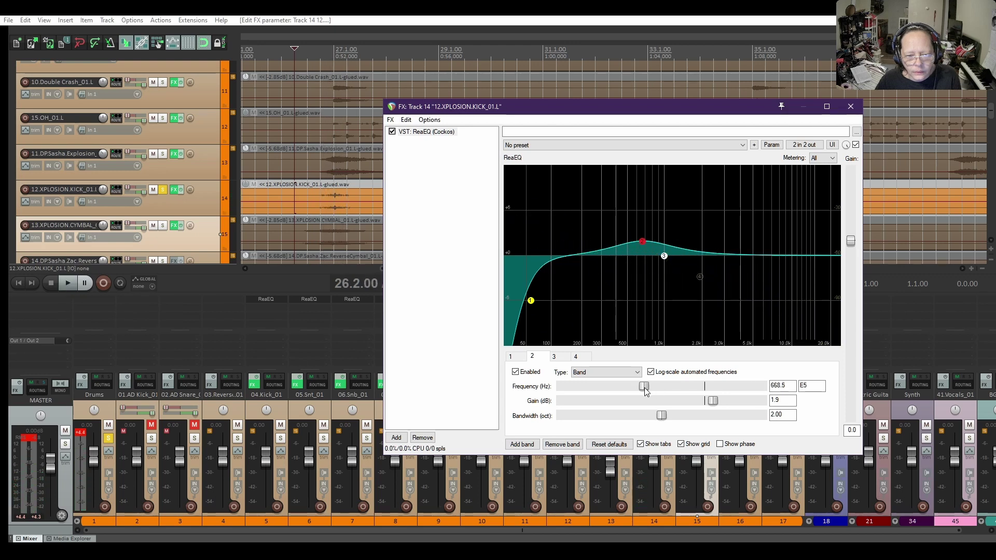
pyautogui.press('space')
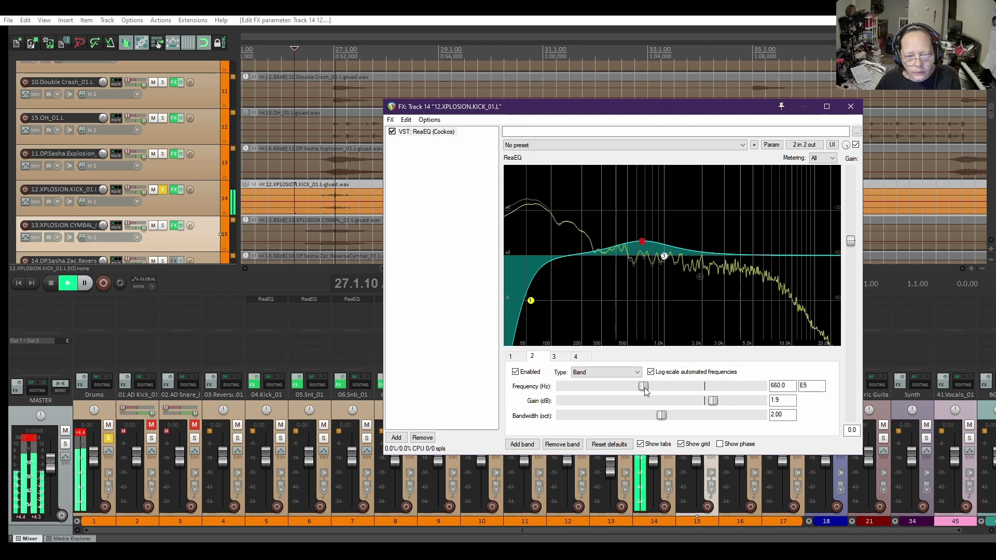
pyautogui.press('space')
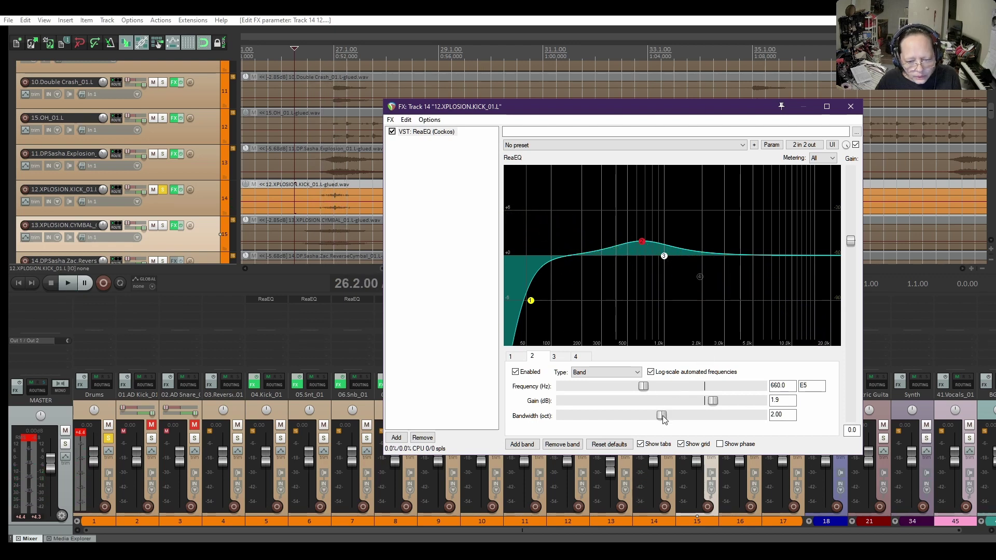
# Narrow the explosion kick's ReaEQ band 2 to a bandwidth of 0.66 octaves, audition it, and close the effects window
pyautogui.moveTo(661, 415); pyautogui.dragTo(595, 400)
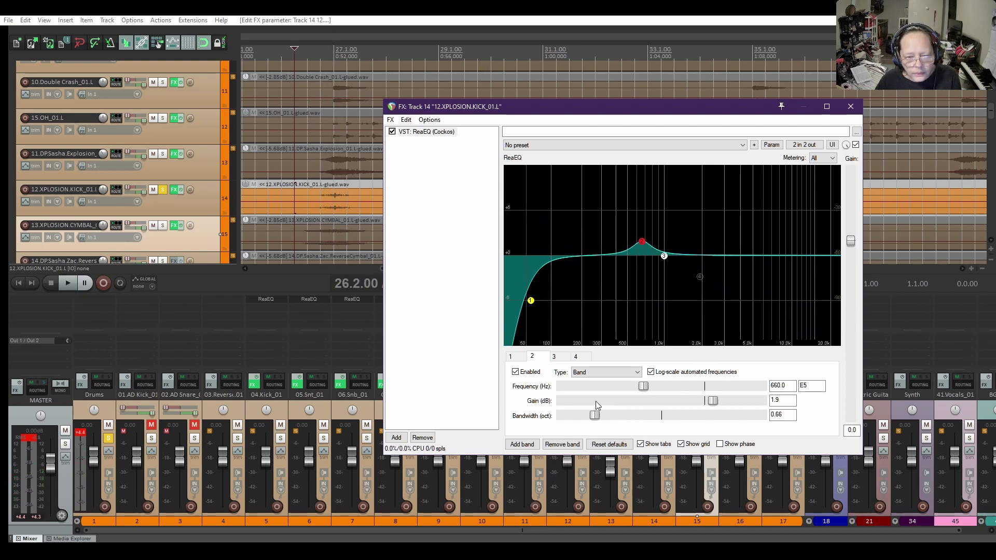
pyautogui.press('space')
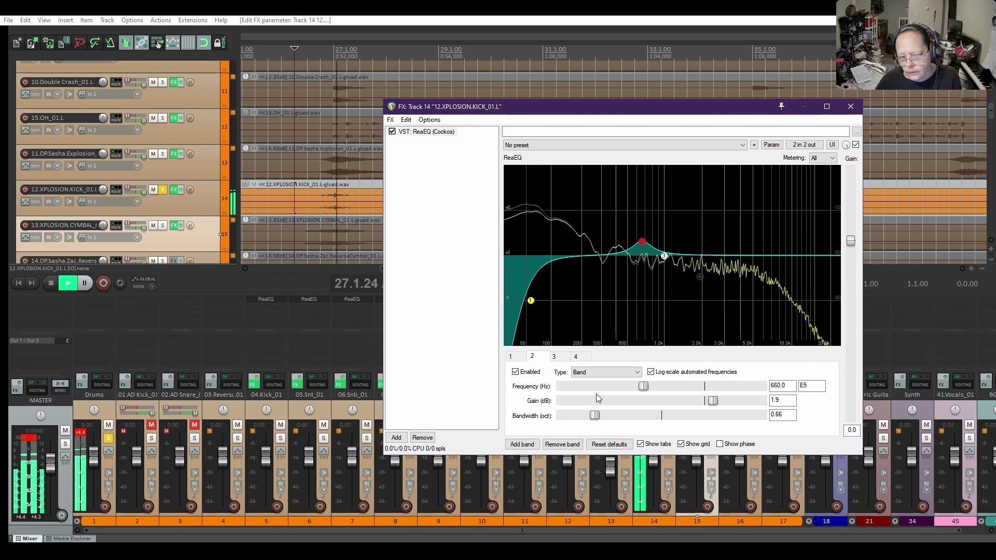
pyautogui.press('space')
pyautogui.click(850, 106)
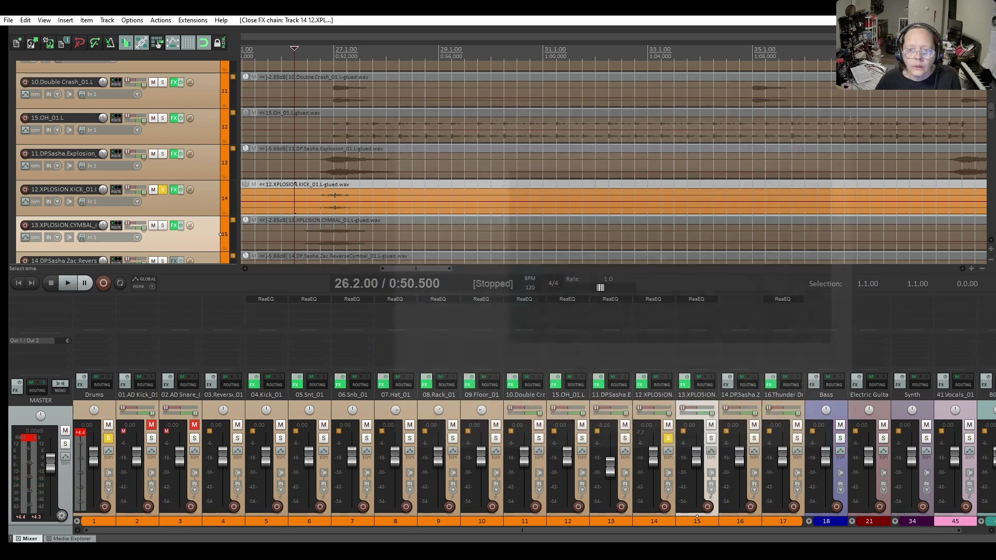
# Unsolo the 12.XPLOSION.KICK track and listen to it within the full drum mix
pyautogui.click(161, 190)
pyautogui.press('space')
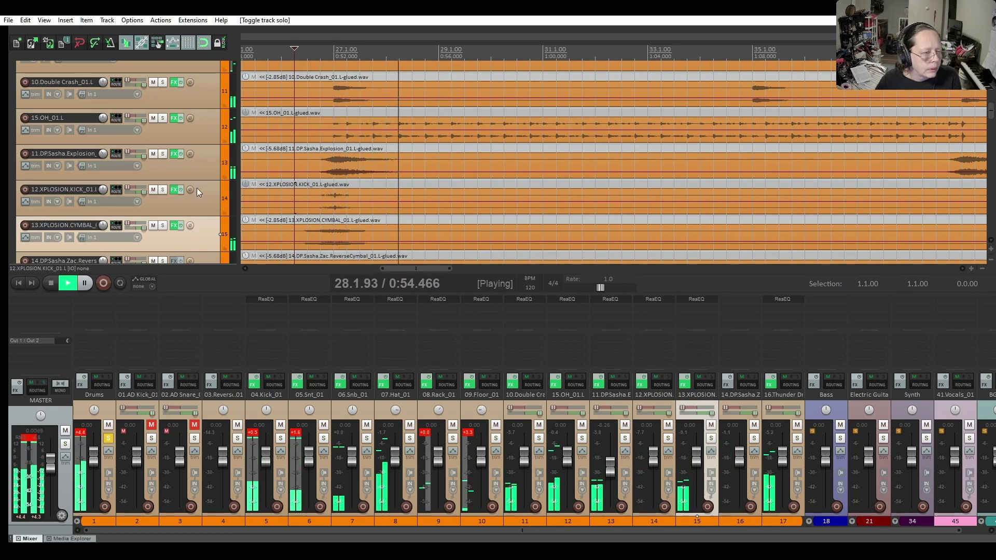
pyautogui.scroll(-1, 197, 191)
pyautogui.scroll(-2, 197, 188)
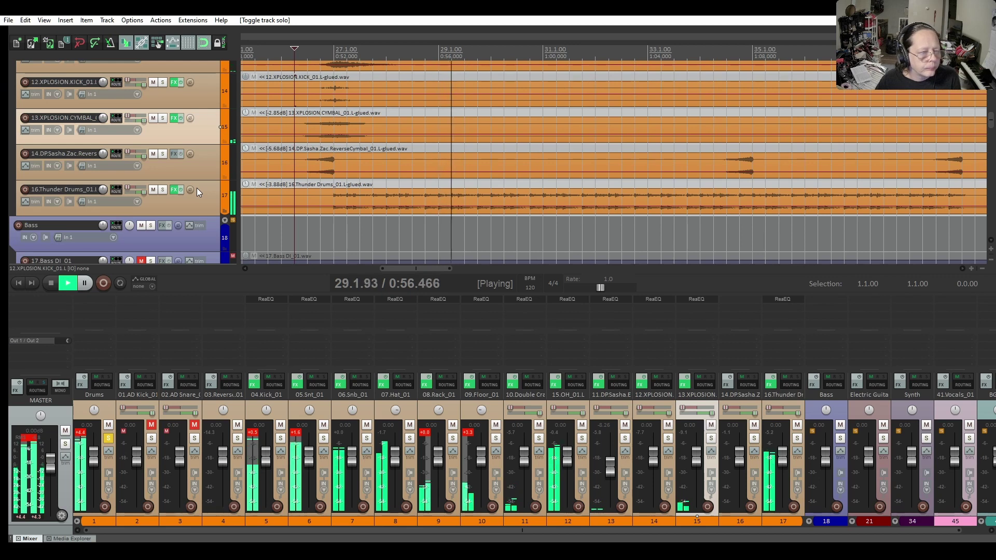
pyautogui.press('space')
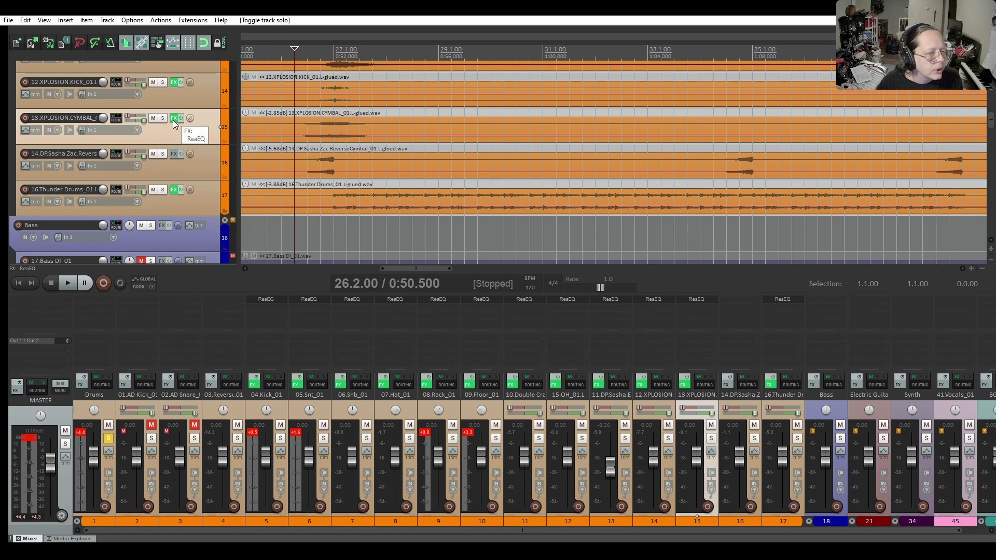
# Copy the 13.XPLOSION.CYMBAL track's ReaEQ to the reverse cymbal track 14, then solo and audition that track
pyautogui.moveTo(176, 153); pyautogui.dragTo(177, 153)
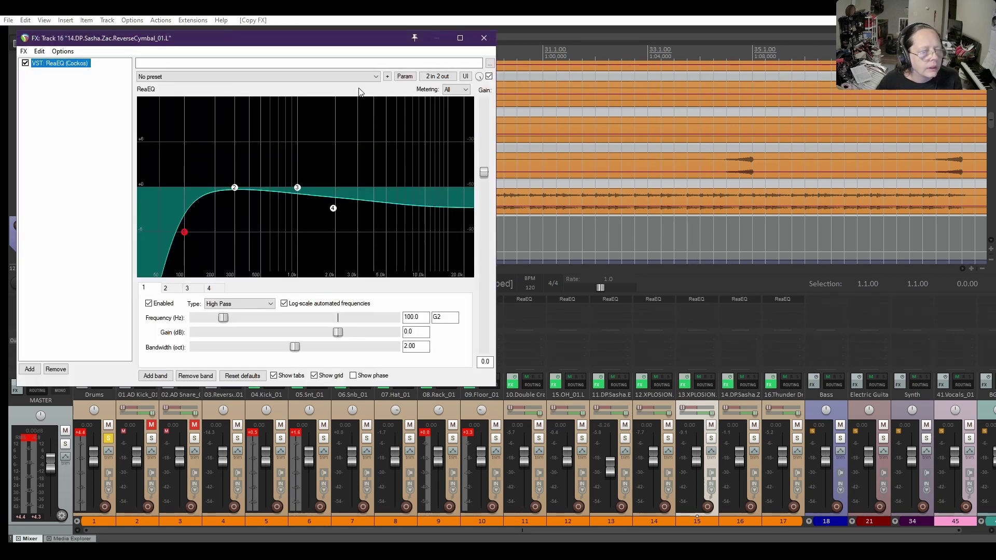
pyautogui.click(484, 38)
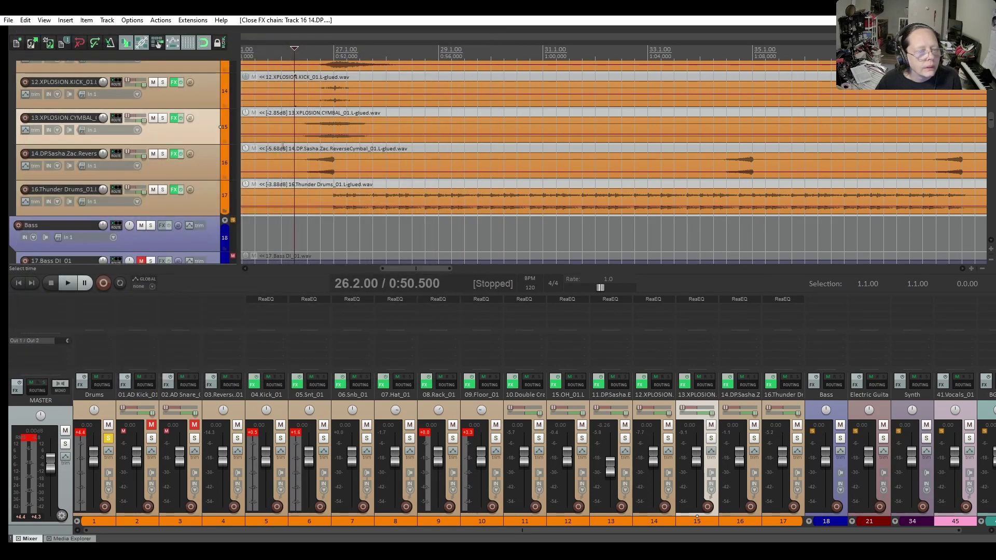
pyautogui.click(162, 154)
pyautogui.press('space')
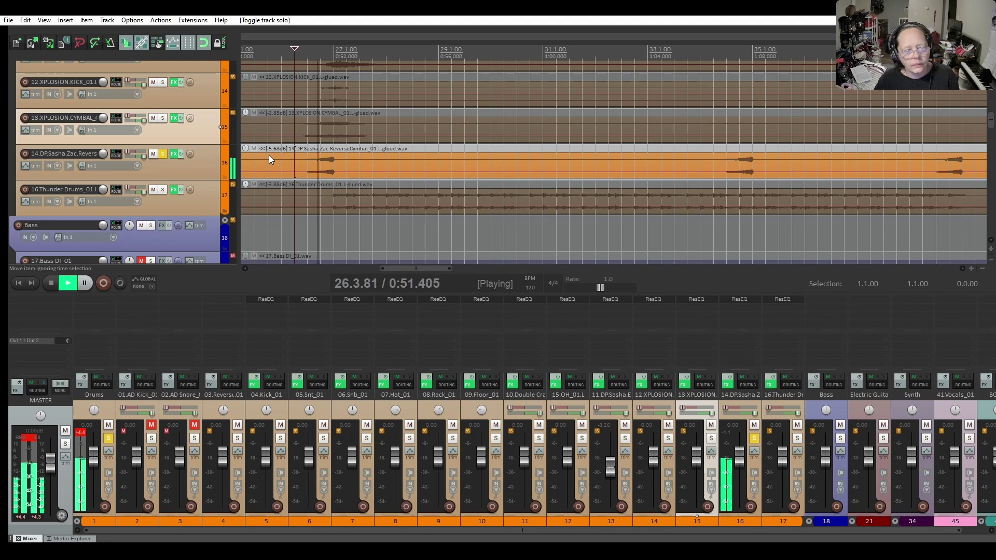
pyautogui.press('space')
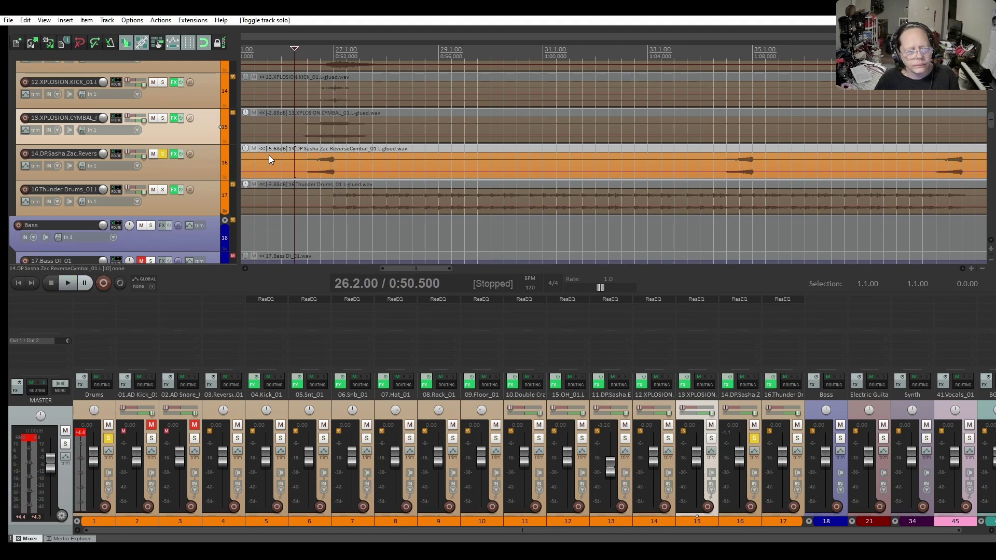
# Disable band 4 of the reverse cymbal track's ReaEQ and audition the track soloed
pyautogui.click(164, 155)
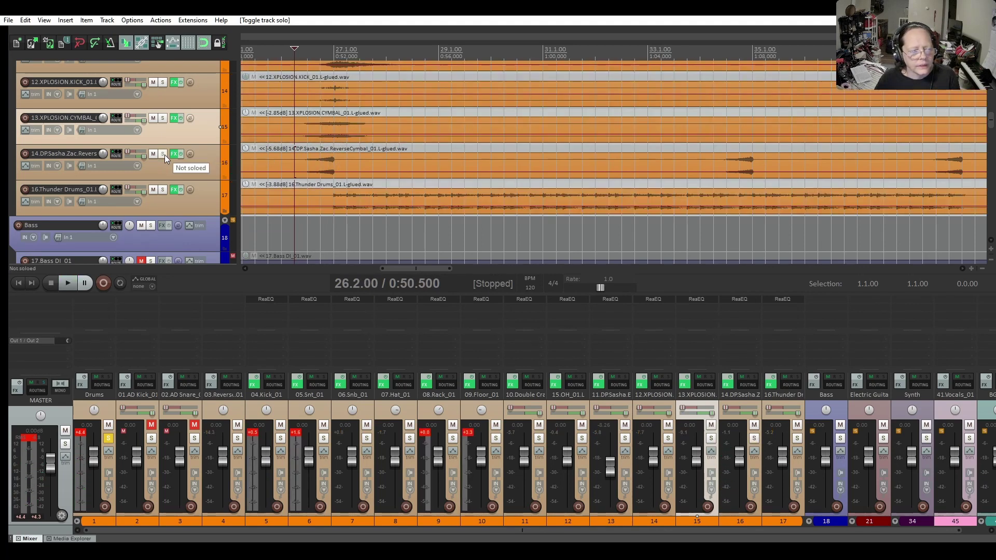
pyautogui.click(163, 154)
pyautogui.click(174, 154)
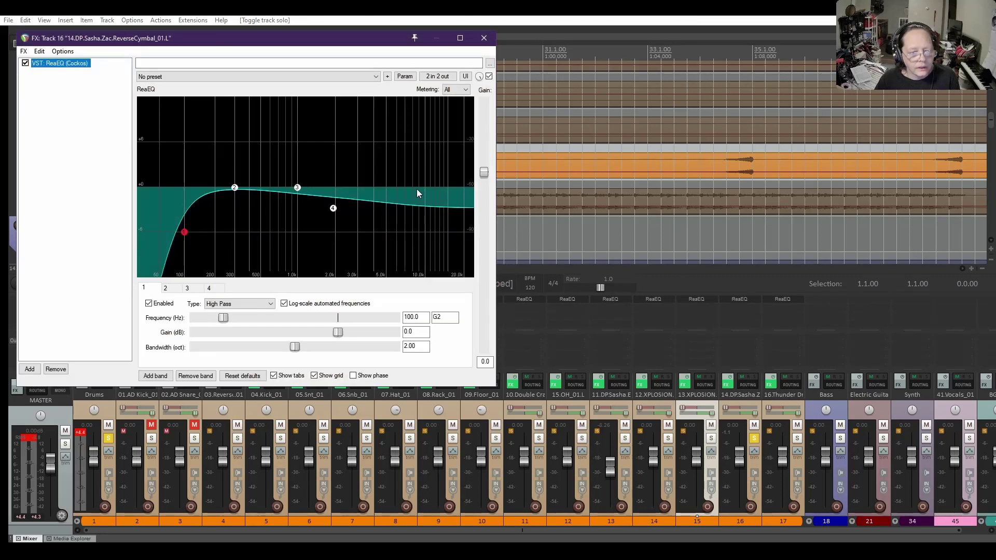
pyautogui.rightClick(333, 209)
pyautogui.press('space')
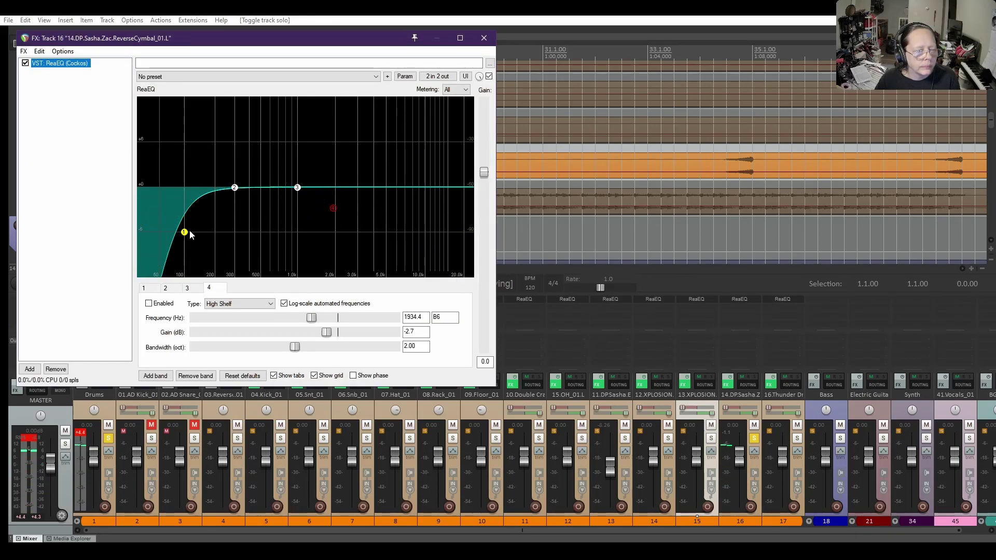
# Raise the reverse cymbal's ReaEQ high-pass to about 495 Hz, auditioning along the way, and close the effects window
pyautogui.moveTo(184, 232); pyautogui.dragTo(218, 233)
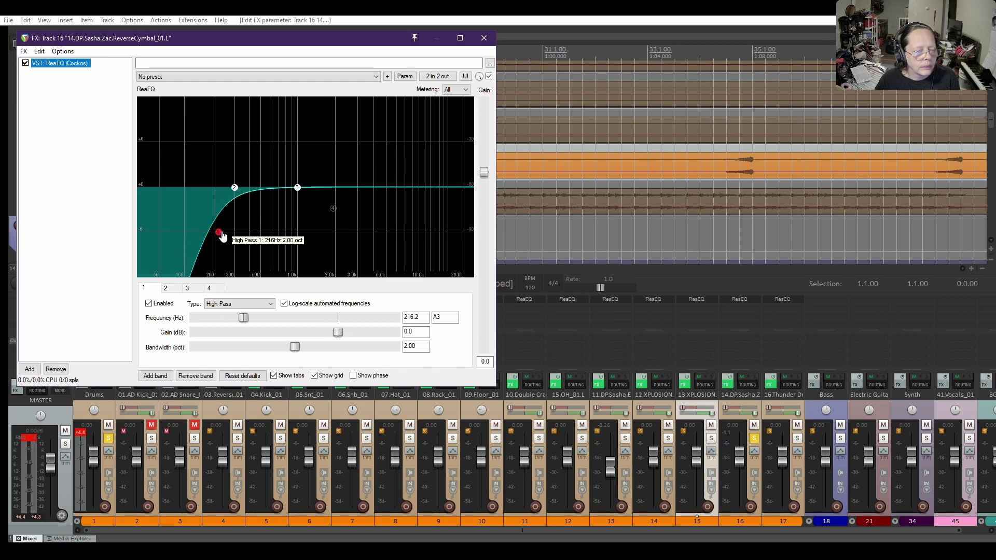
pyautogui.moveTo(276, 38); pyautogui.dragTo(526, 51)
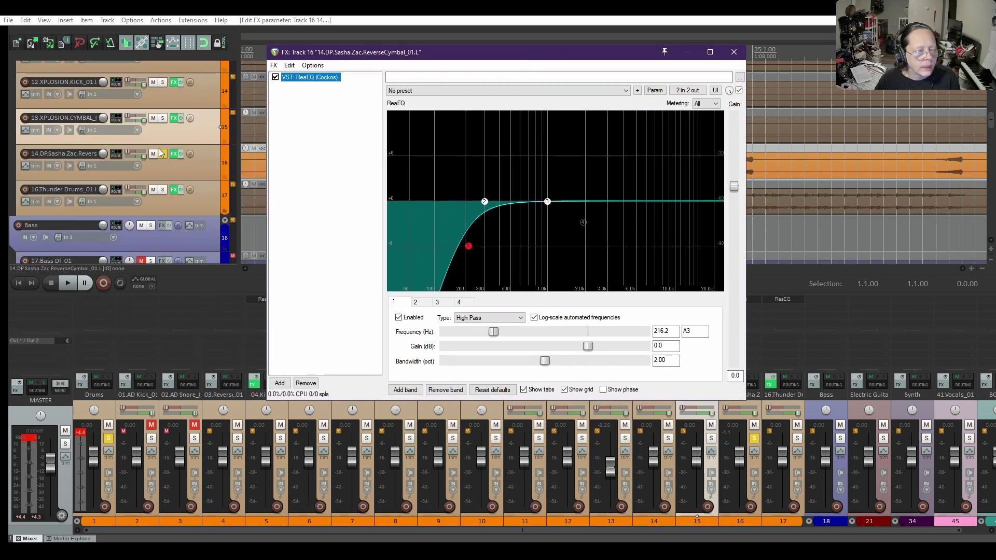
pyautogui.click(68, 283)
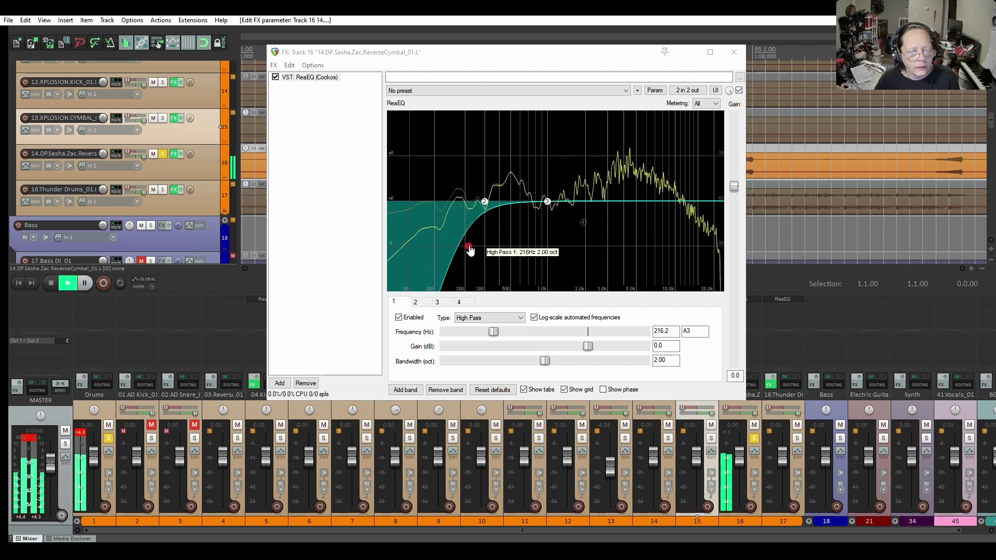
pyautogui.moveTo(469, 248); pyautogui.dragTo(510, 246)
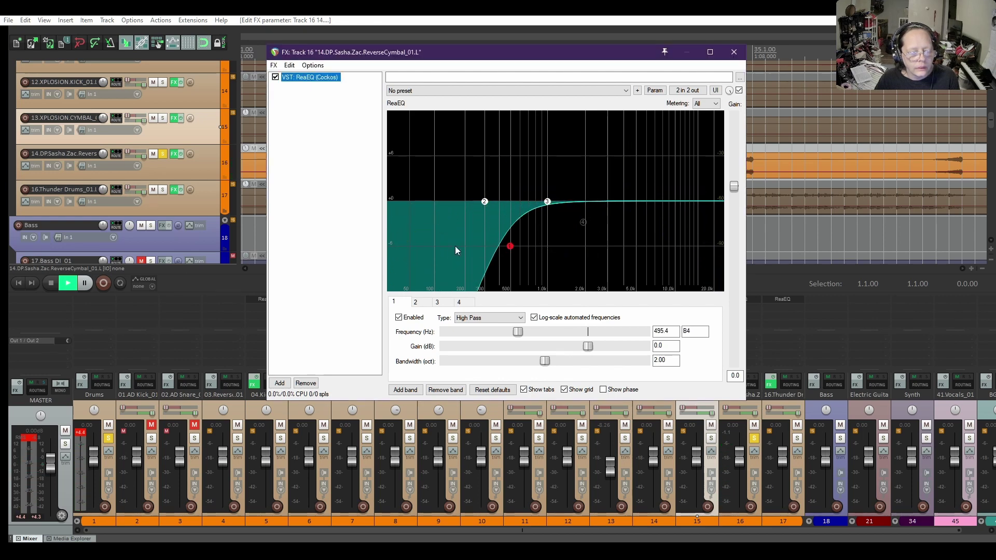
pyautogui.click(69, 284)
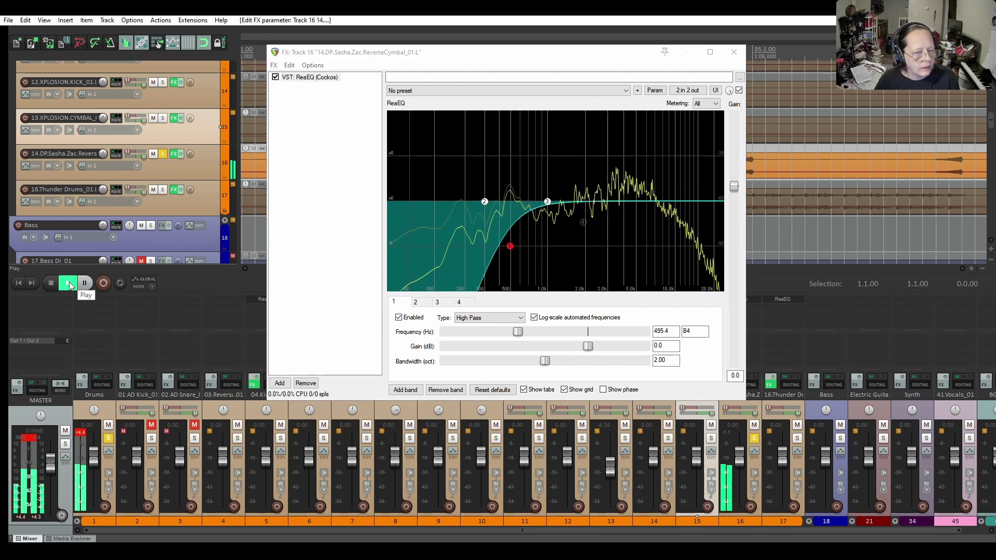
pyautogui.press('space')
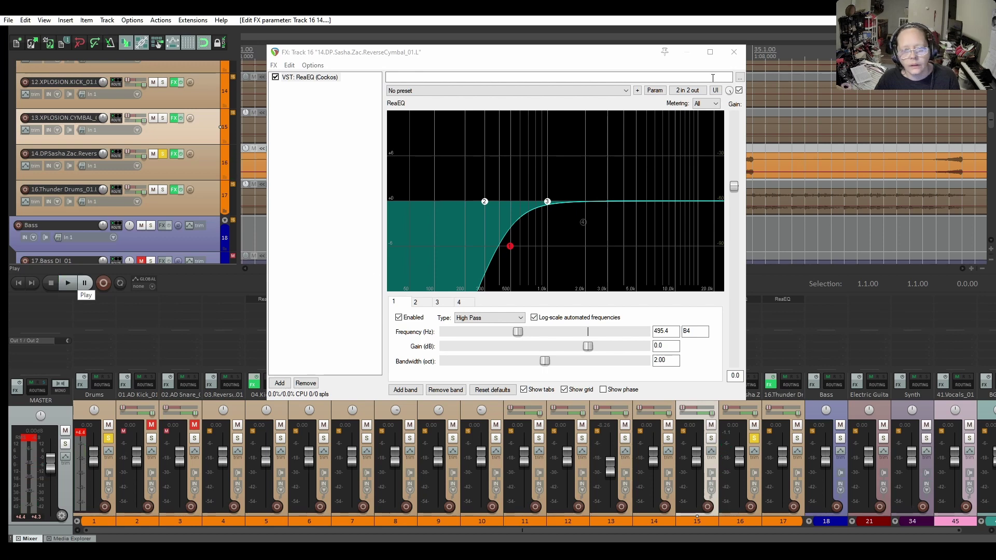
pyautogui.click(733, 53)
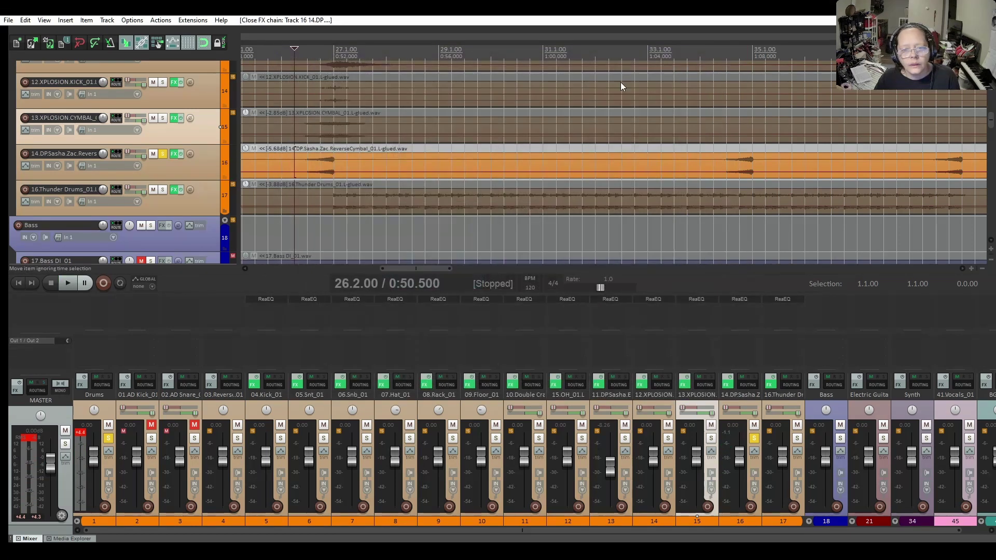
# Unsolo the reverse cymbal track and audition the full drum mix with the 01.AD Kick_01.L track unmuted and muted again
pyautogui.click(163, 154)
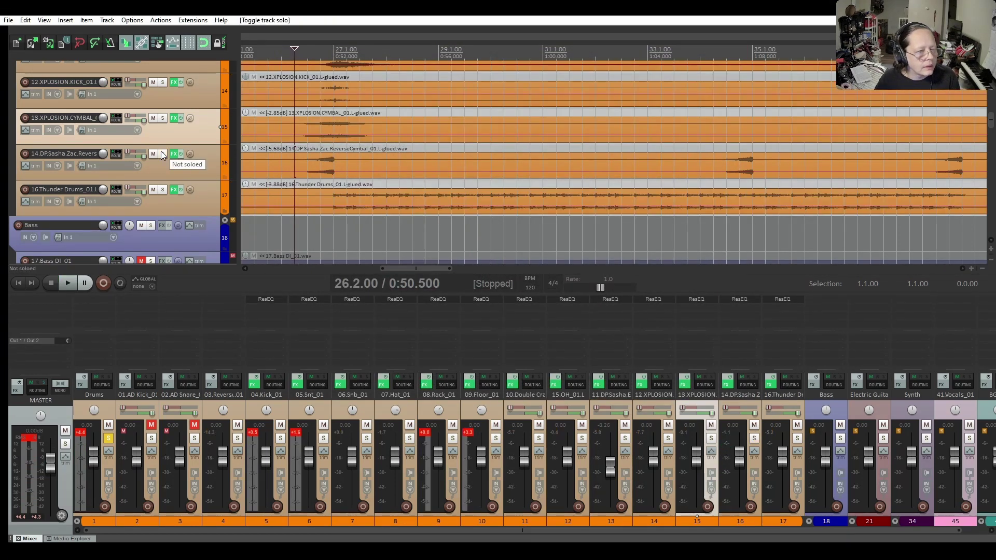
pyautogui.press('space')
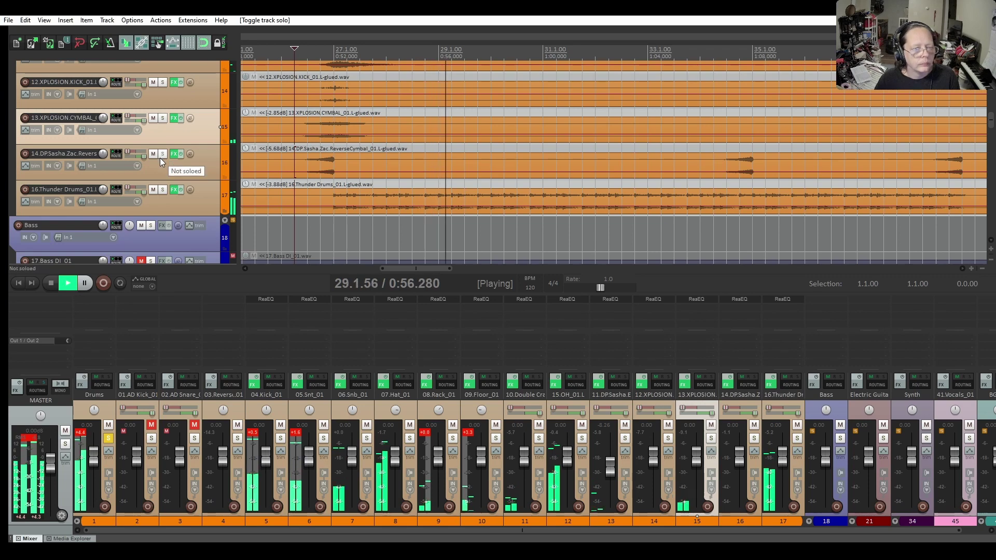
pyautogui.scroll(5, 150, 172)
pyautogui.scroll(8, 151, 170)
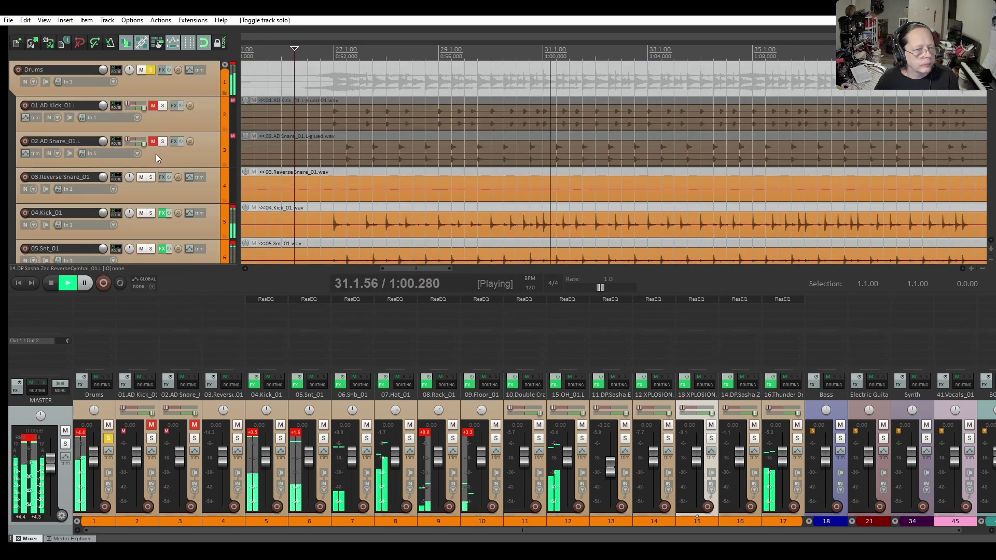
pyautogui.click(153, 107)
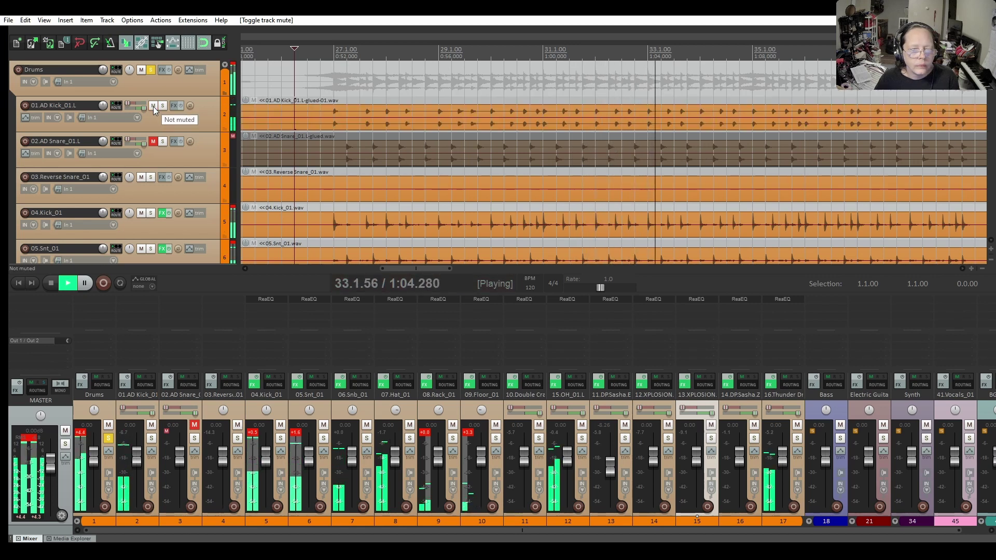
pyautogui.click(153, 106)
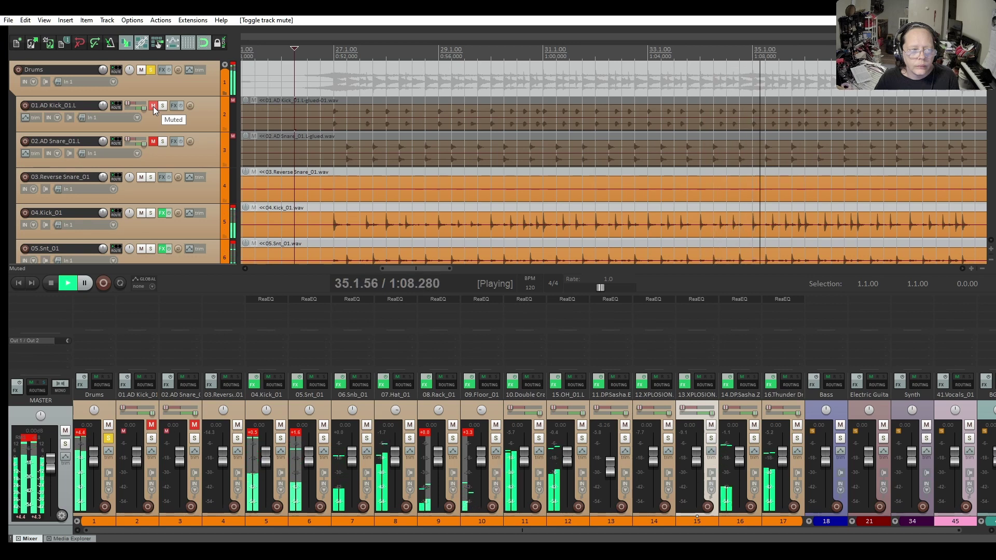
pyautogui.press('space')
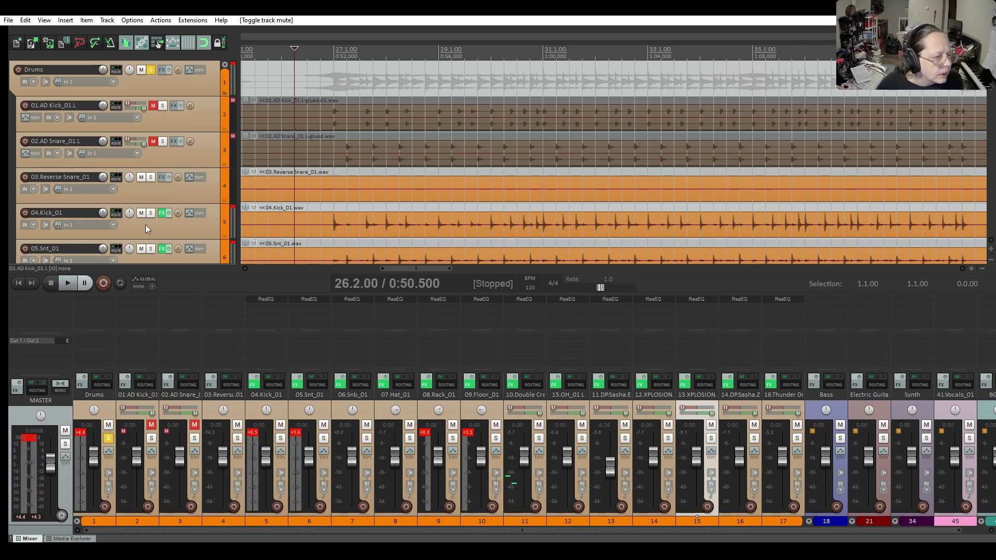
# Solo the 04.Kick_01 track during playback, then unmute and solo 01.AD Kick_01.L to hear both kicks together
pyautogui.click(151, 213)
pyautogui.press('space')
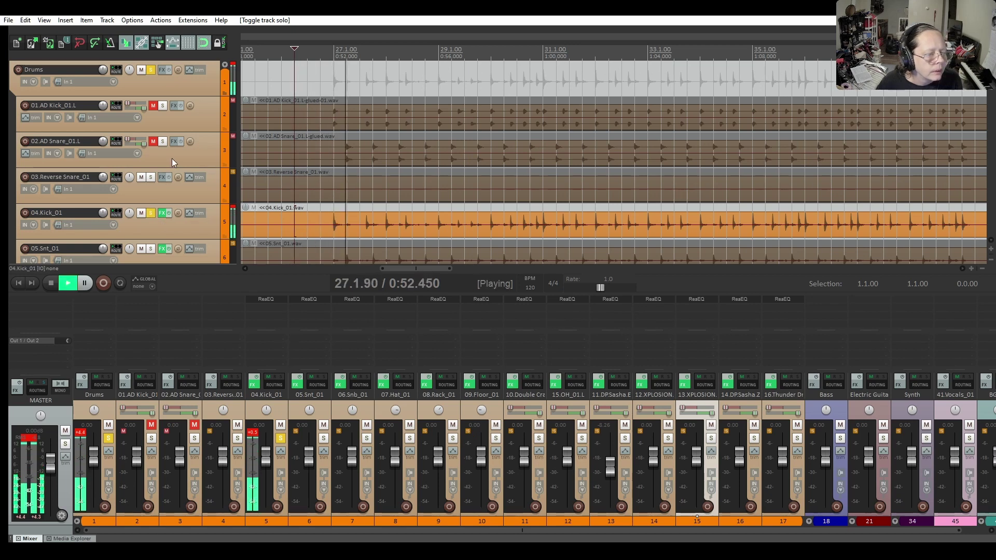
pyautogui.doubleClick(151, 106)
pyautogui.click(152, 105)
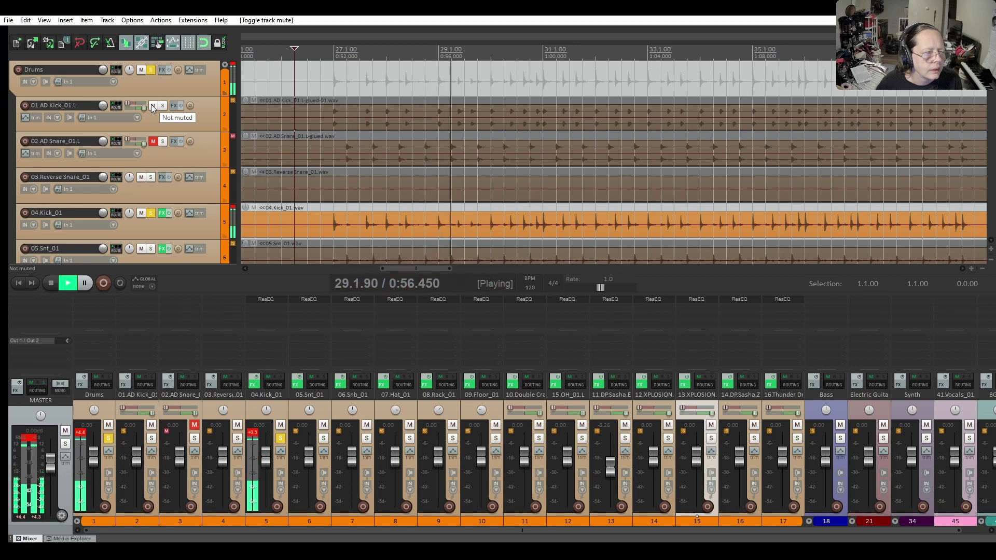
pyautogui.click(153, 142)
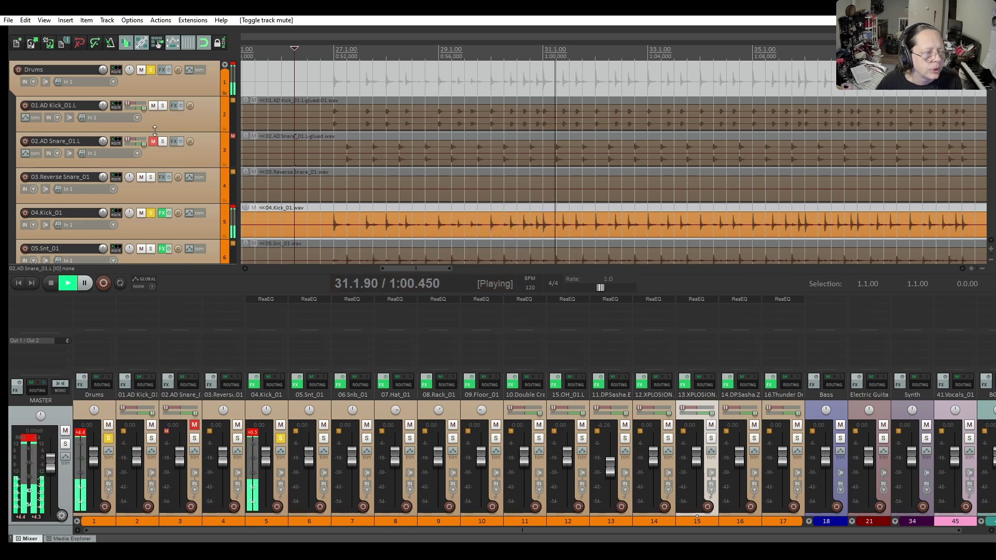
pyautogui.click(163, 106)
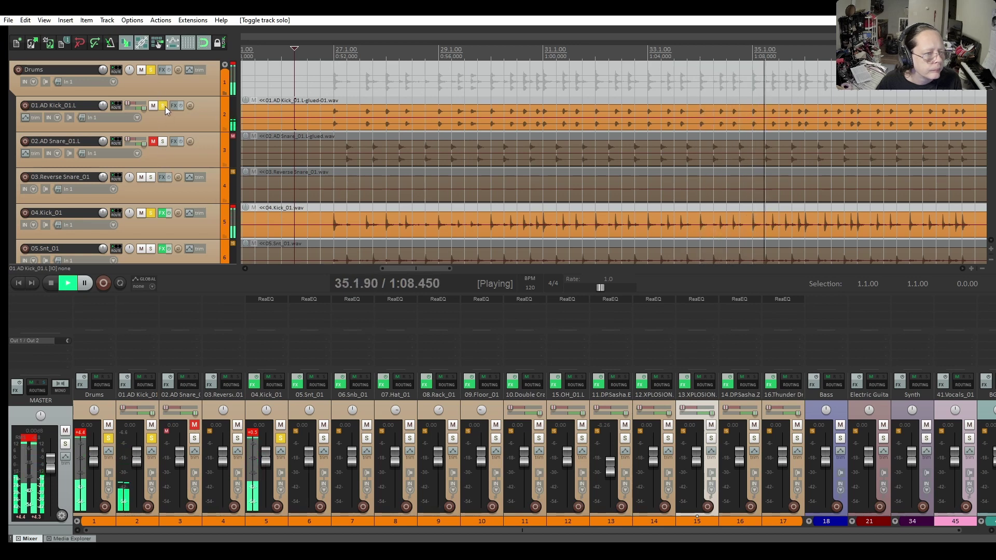
# Unsolo the 01.AD Kick_01.L and 04.Kick_01 tracks, listen to the full drum mix, and stop playback
pyautogui.click(163, 106)
pyautogui.click(148, 218)
pyautogui.click(150, 213)
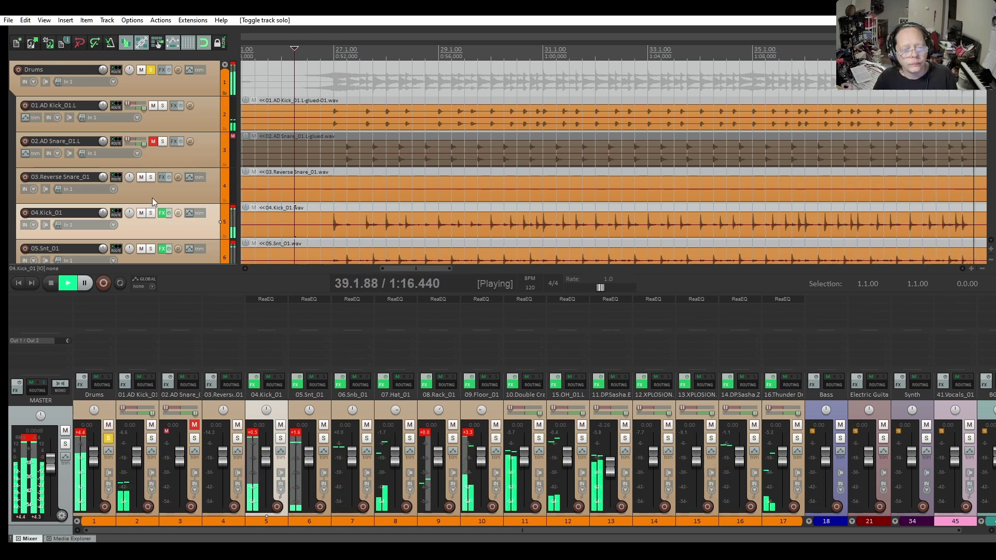
pyautogui.press('space')
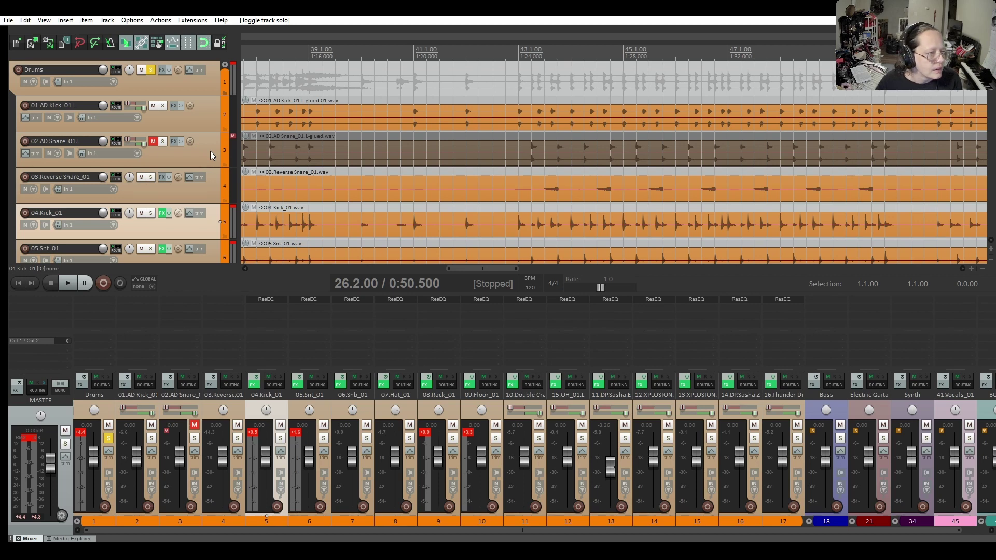
# Play the drum mix while toggling the 02.AD Snare_01.L mute to compare, leave the track muted, and stop playback
pyautogui.scroll(-1, 210, 151)
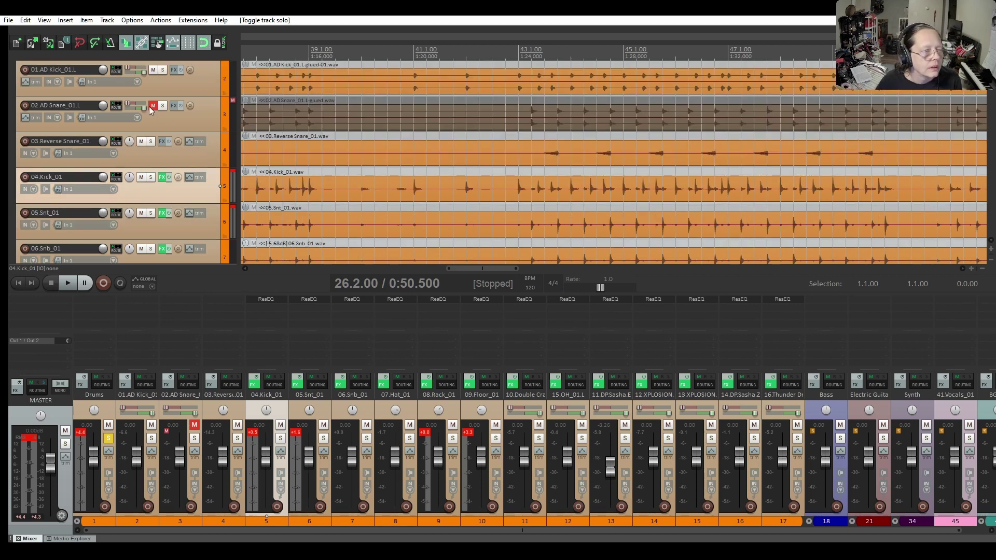
pyautogui.click(157, 106)
pyautogui.press('space')
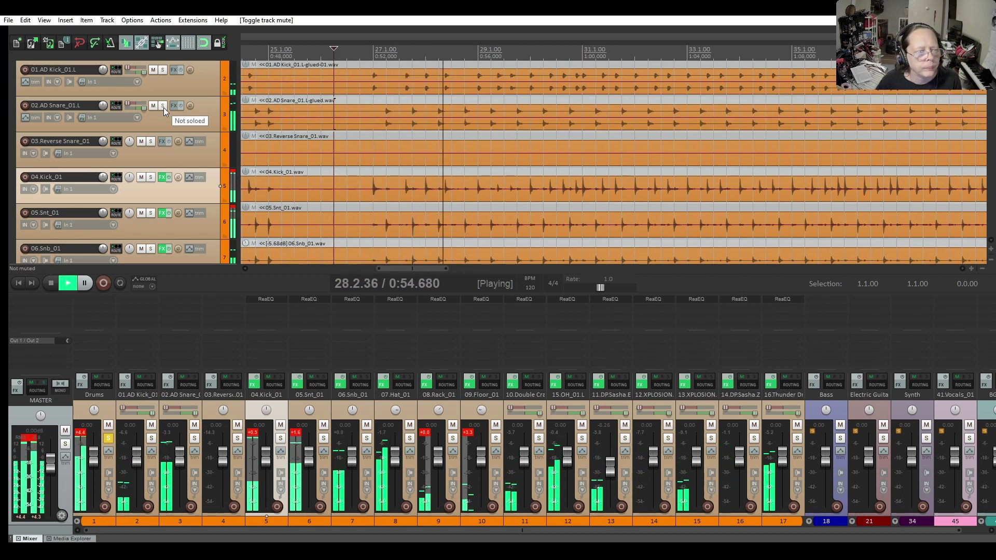
pyautogui.click(164, 106)
pyautogui.click(164, 106)
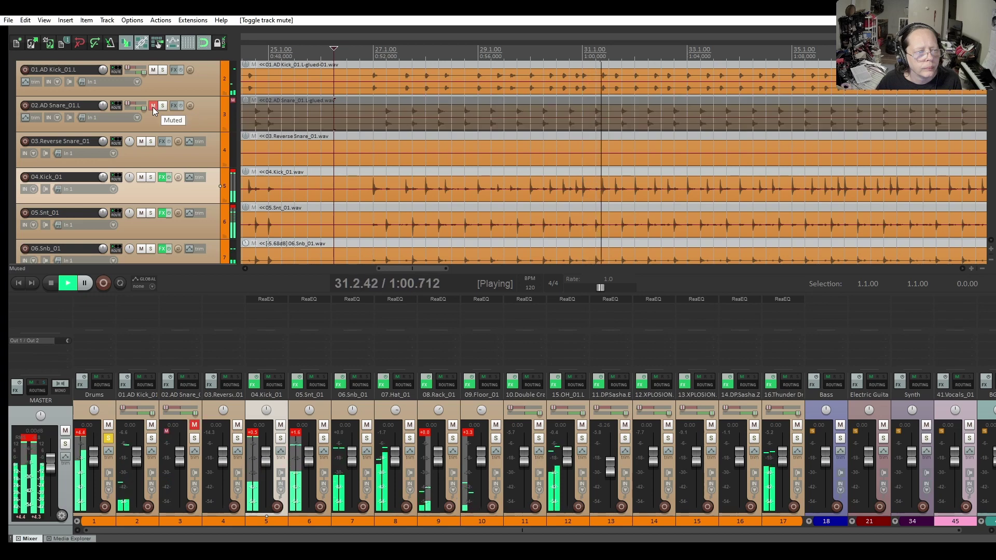
pyautogui.click(153, 106)
pyautogui.click(152, 106)
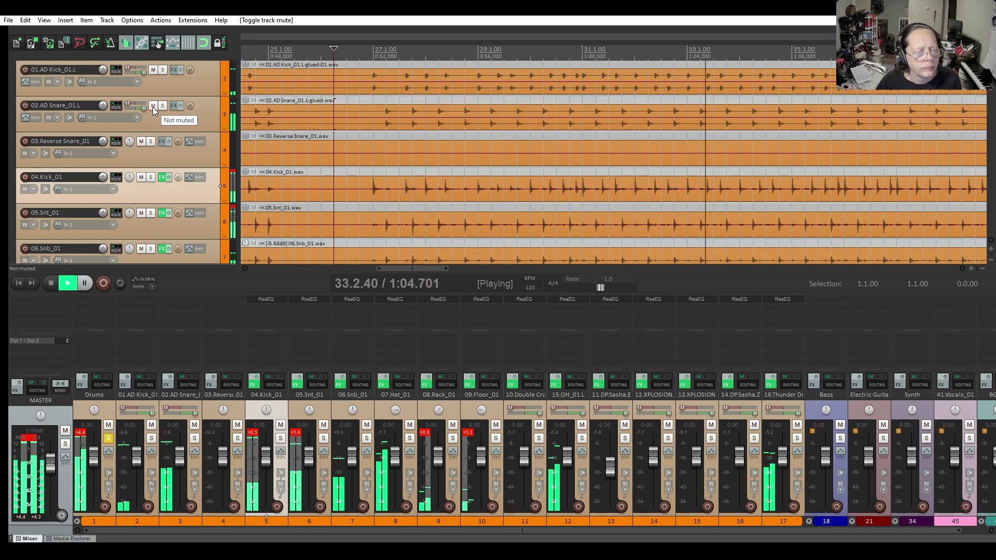
pyautogui.click(153, 107)
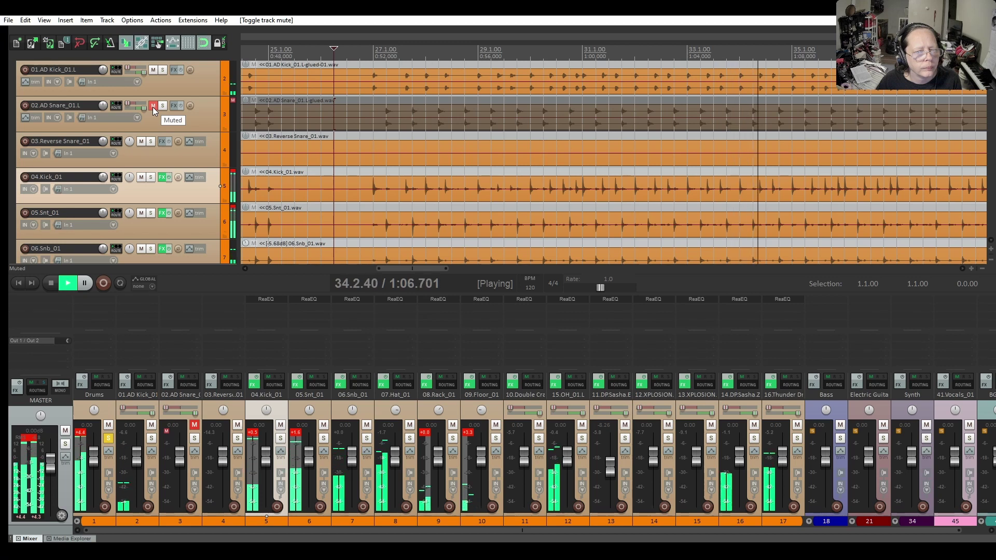
pyautogui.click(153, 107)
pyautogui.click(152, 107)
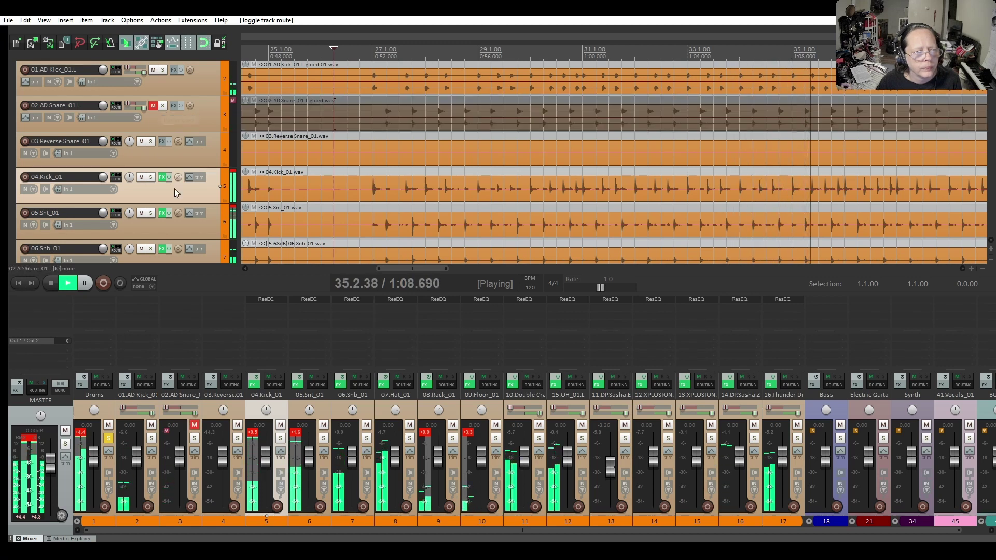
pyautogui.press('space')
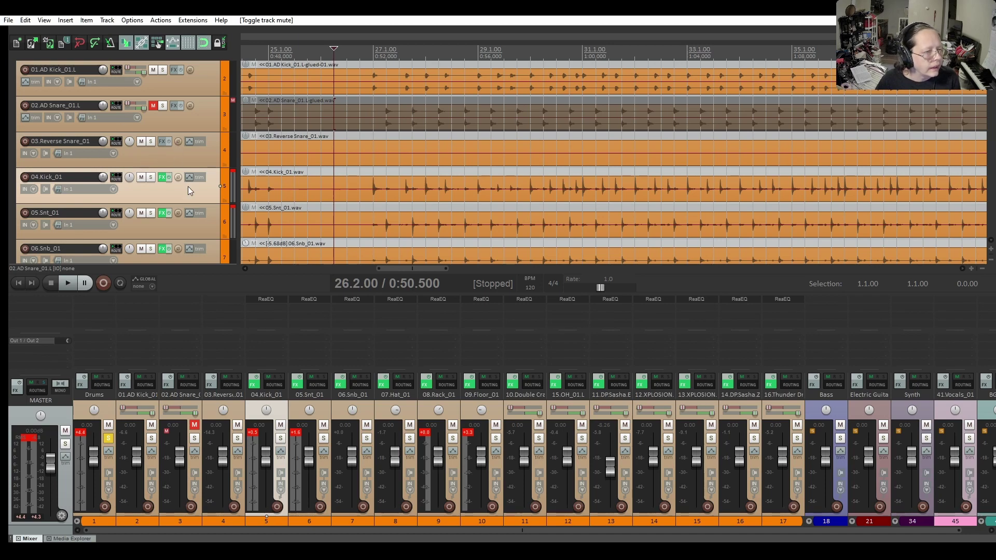
# Solo the 03.Reverse Snare_01 track and audition its first hits from 10.2.00
pyautogui.moveTo(395, 271); pyautogui.dragTo(276, 264)
pyautogui.click(414, 137)
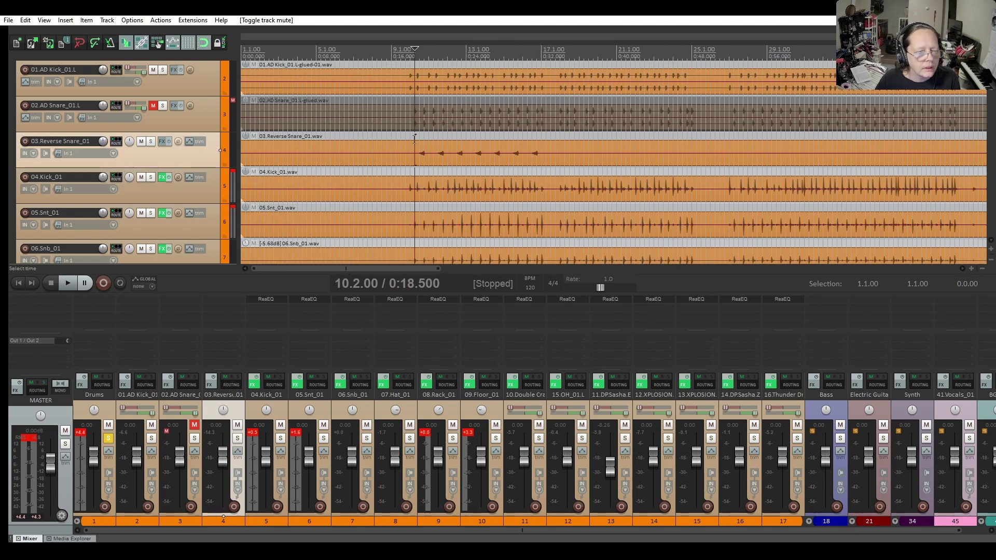
pyautogui.click(151, 141)
pyautogui.press('space')
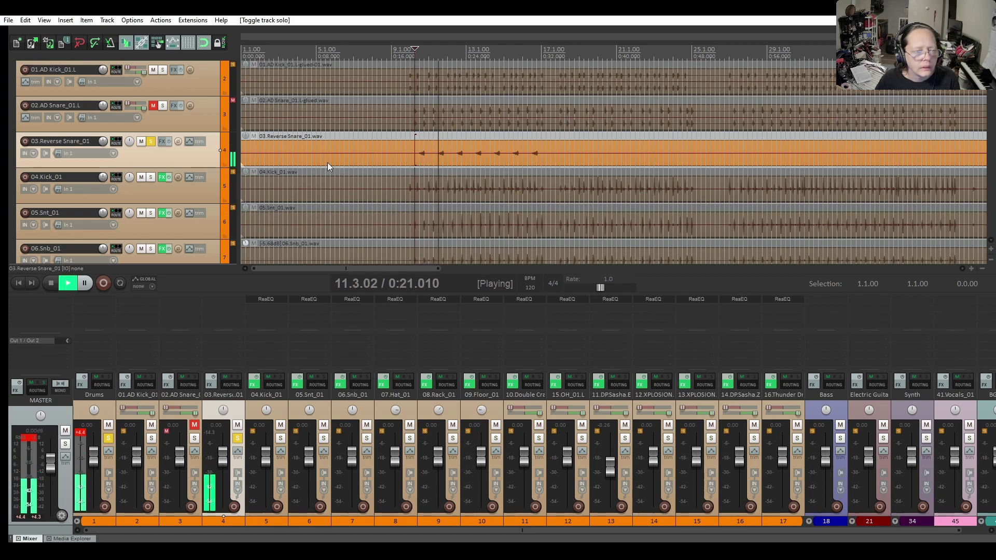
pyautogui.press('space')
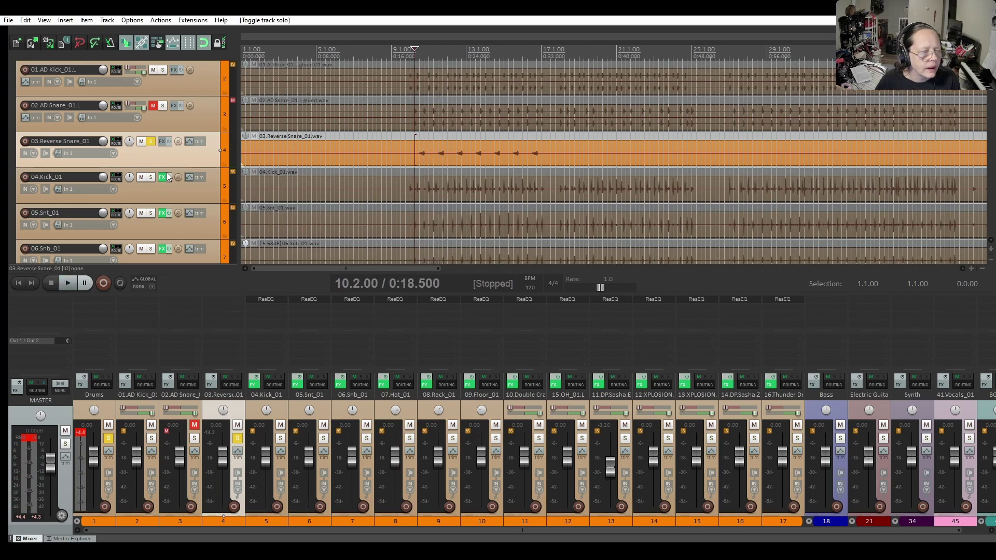
# Copy ReaEQ onto the 03.Reverse Snare_01 track, reset it to its default settings, and audition the soloed track
pyautogui.click(164, 142)
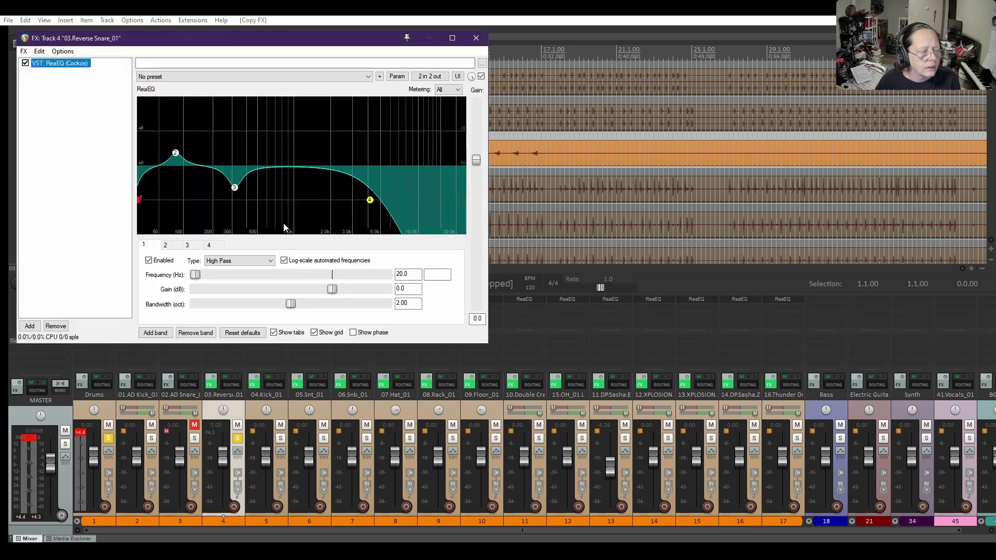
pyautogui.click(230, 76)
pyautogui.click(231, 86)
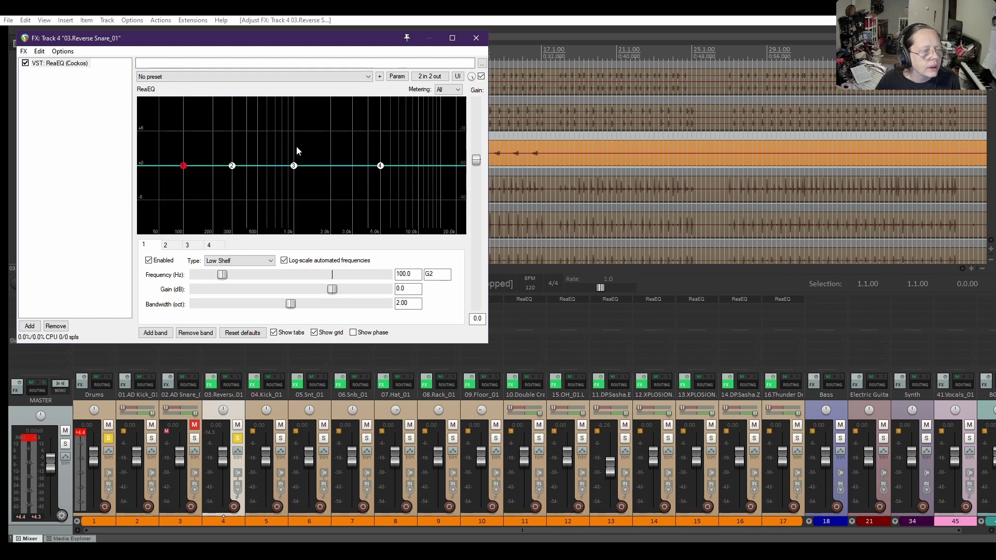
pyautogui.moveTo(270, 43); pyautogui.dragTo(758, 81)
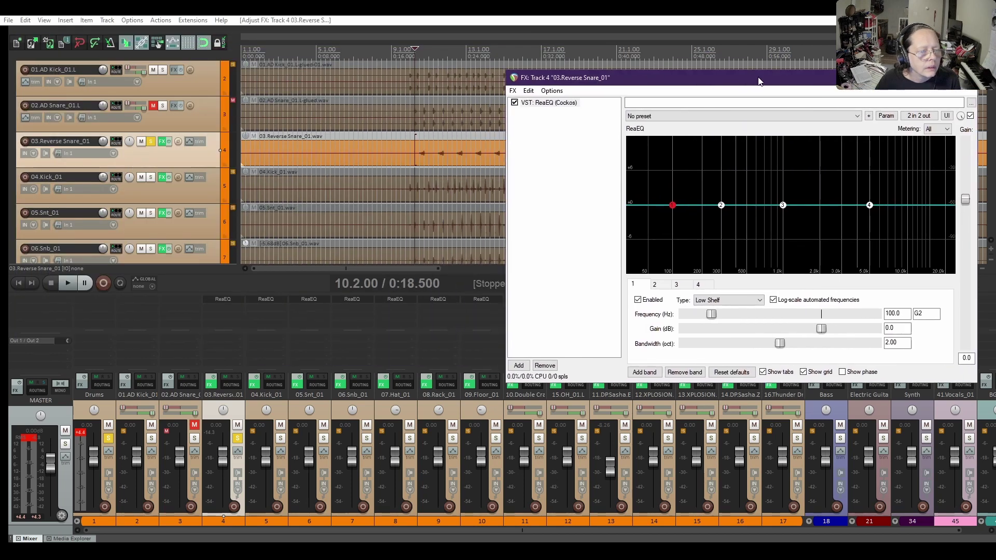
pyautogui.press('space')
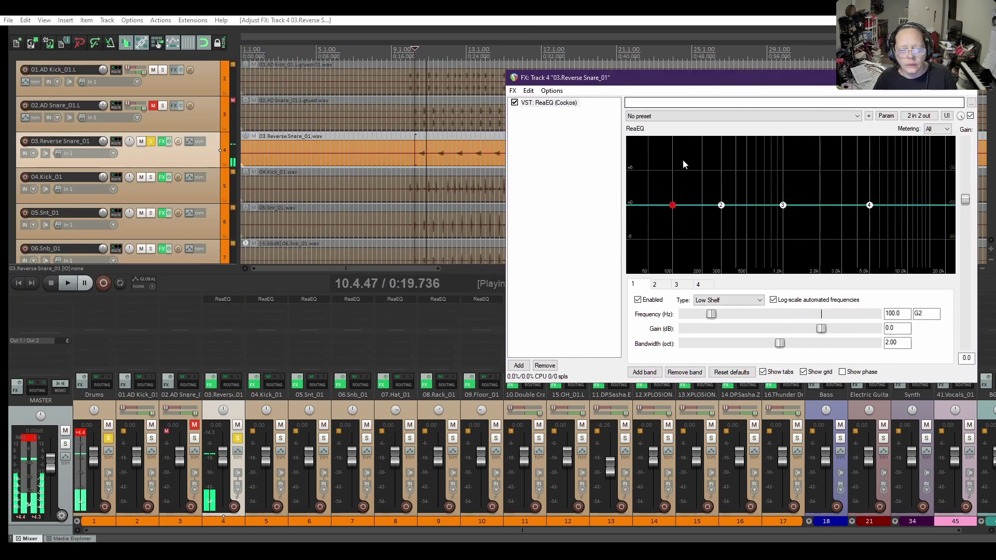
pyautogui.press('space')
# Make band 1 of the reverse snare's ReaEQ a High Pass at about 170 Hz, audition it, close the effects window, and unsolo the track
pyautogui.click(732, 301)
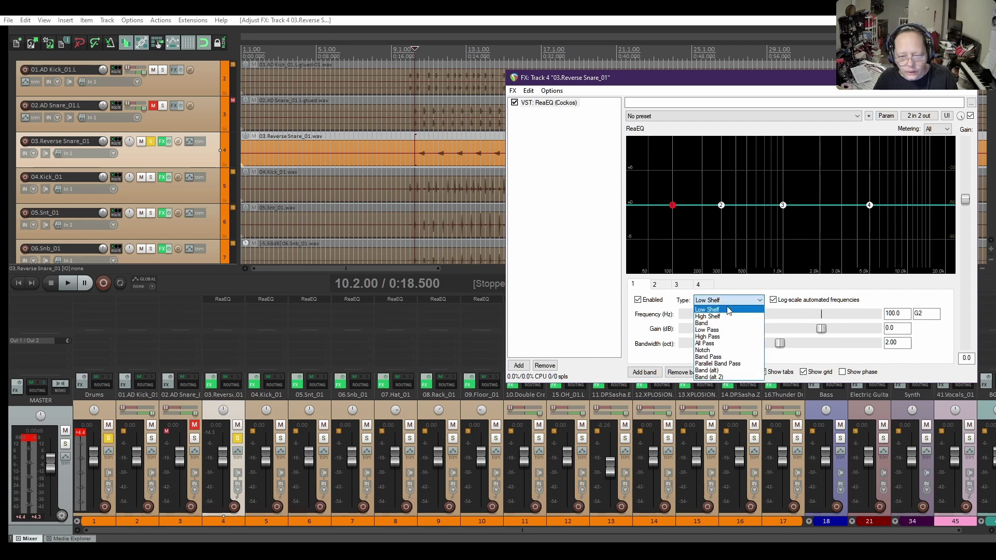
pyautogui.click(722, 339)
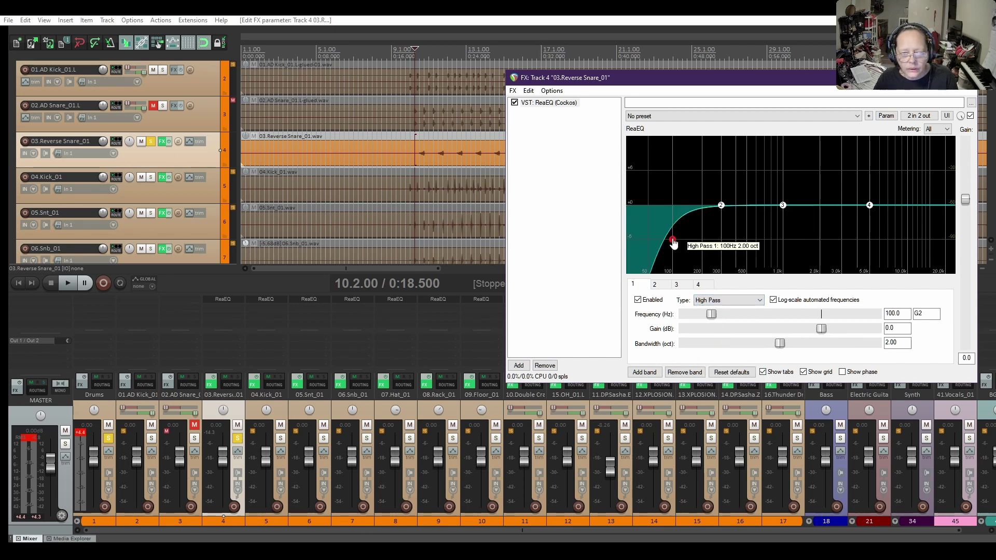
pyautogui.moveTo(673, 242); pyautogui.dragTo(696, 245)
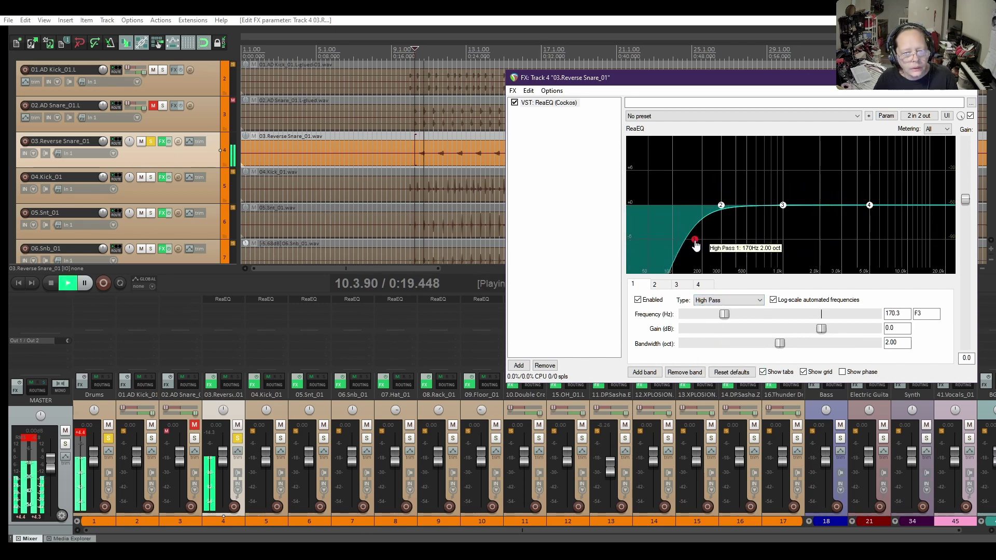
pyautogui.press('space')
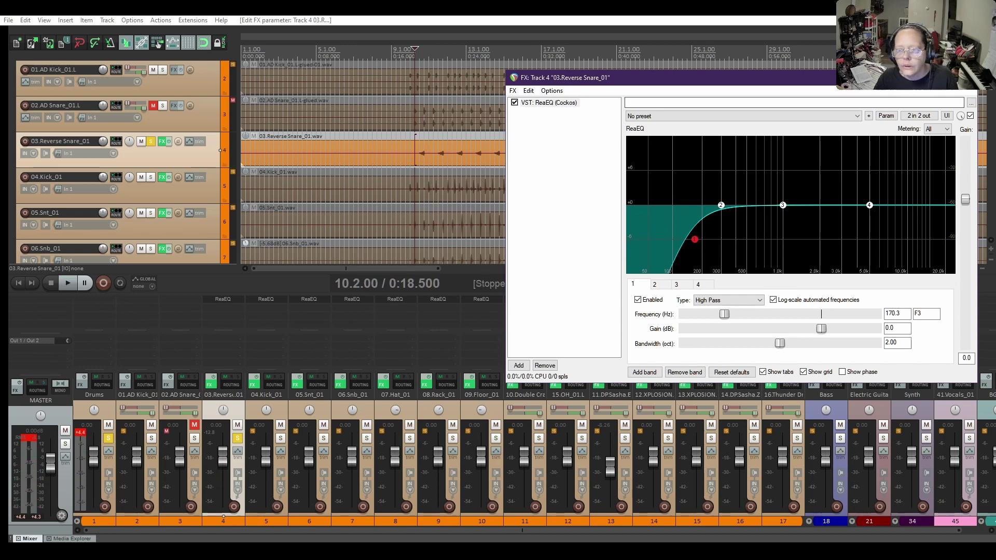
pyautogui.press('Escape')
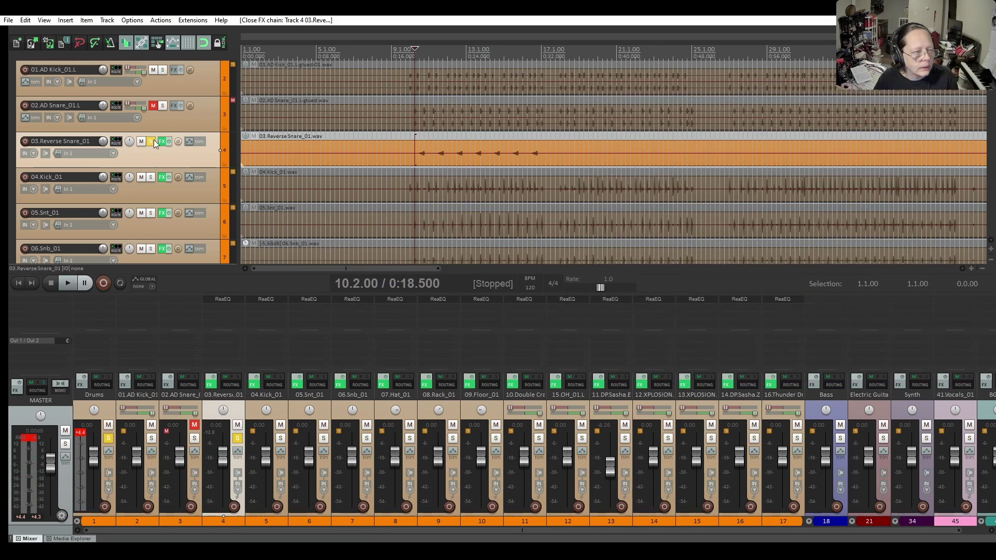
pyautogui.click(152, 140)
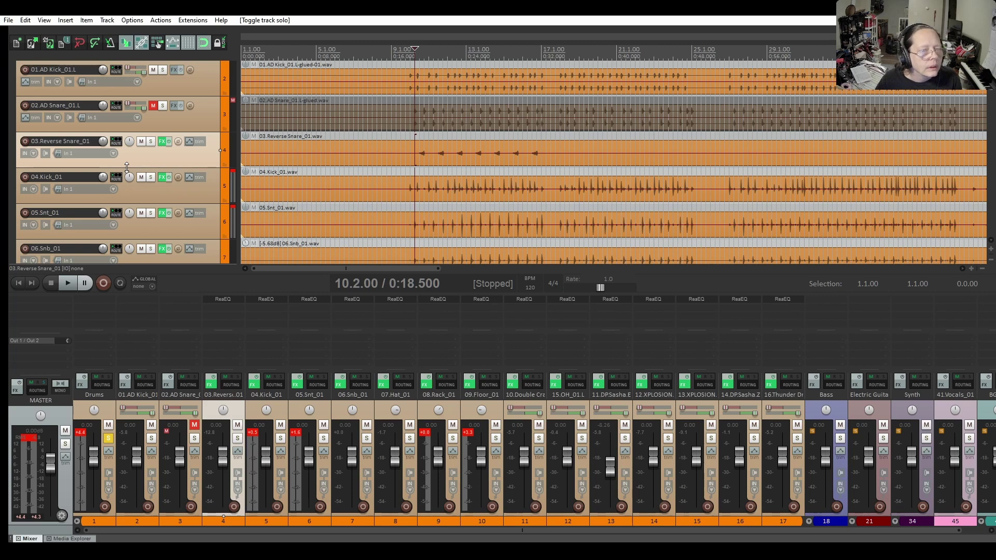
pyautogui.scroll(1, 127, 167)
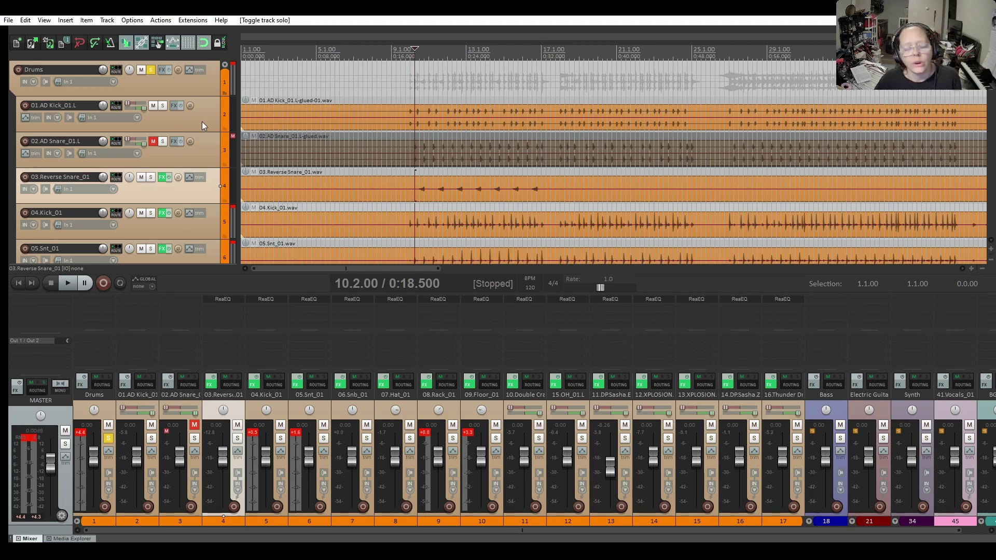
pyautogui.scroll(-5, 200, 122)
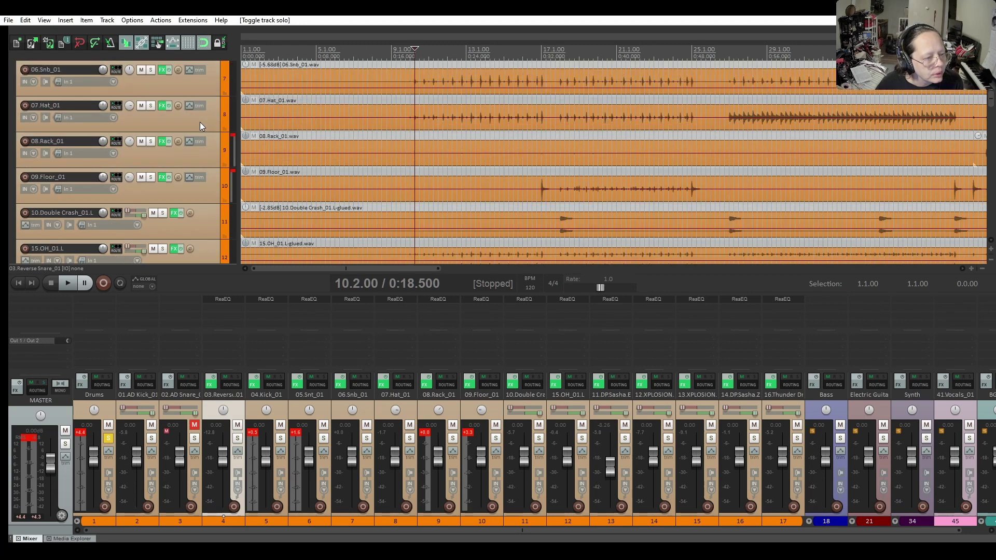
pyautogui.scroll(-3, 200, 122)
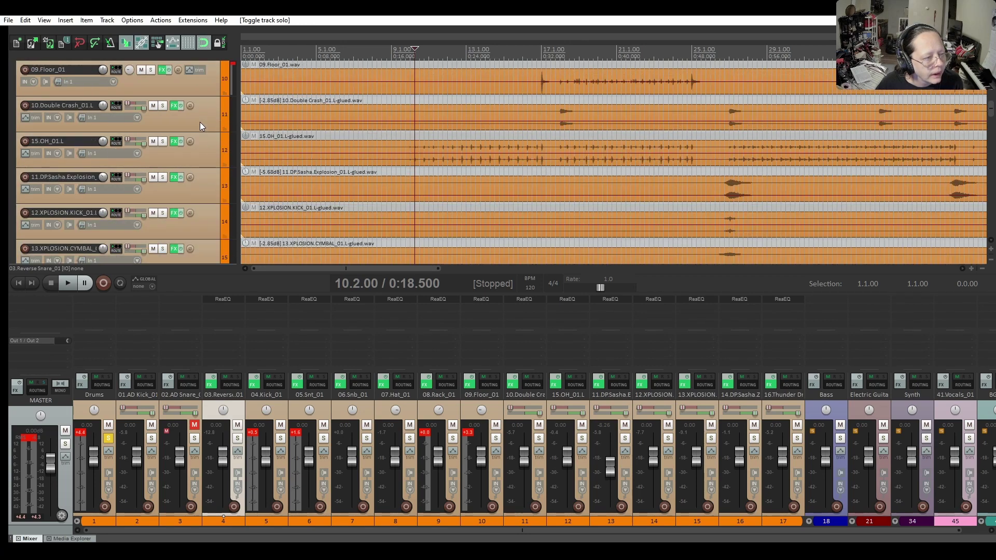
pyautogui.scroll(8, 200, 122)
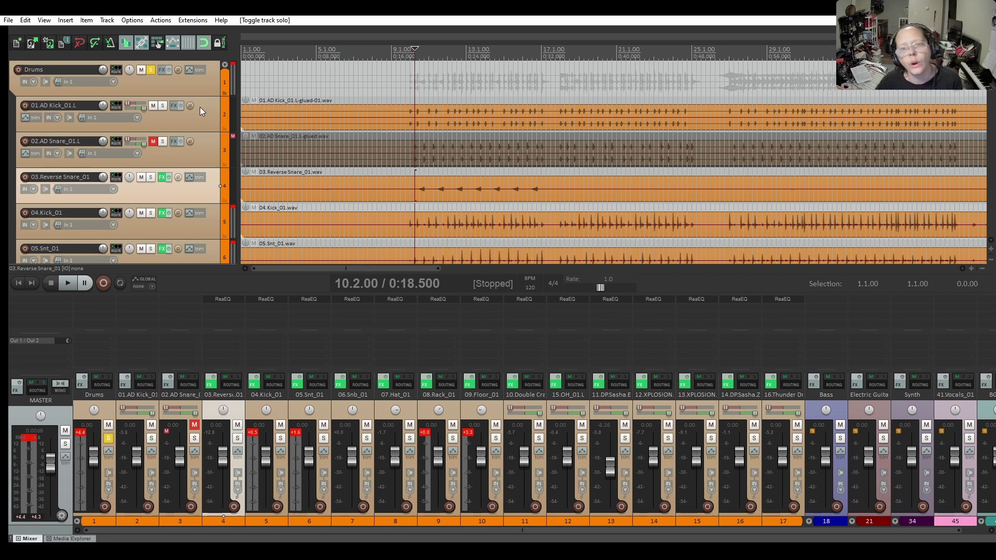